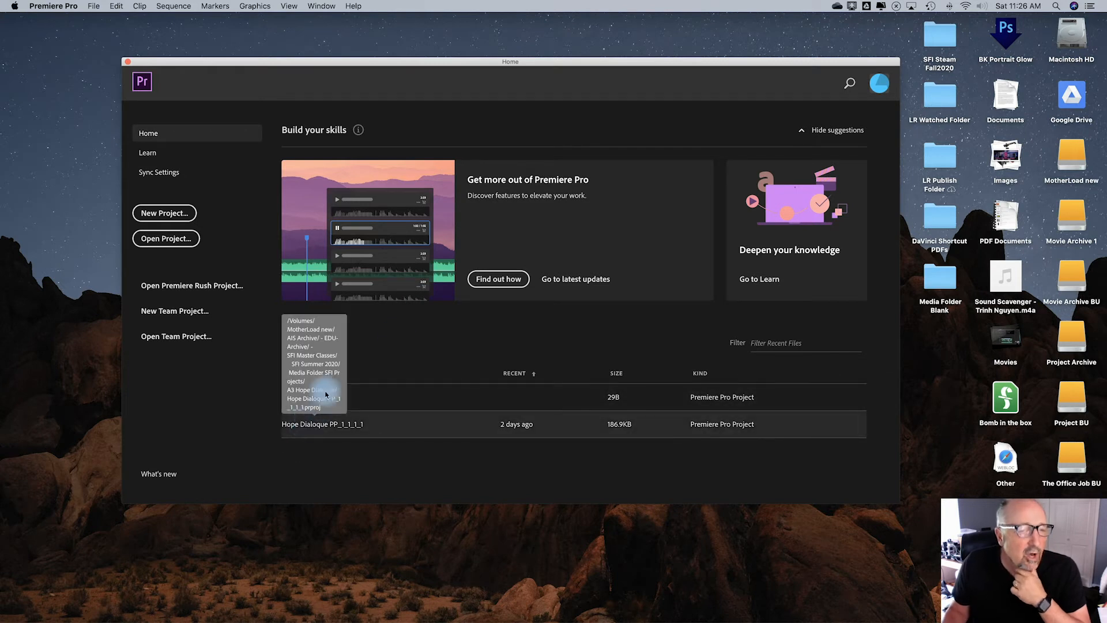
Set up a new project named "Lesson 1 temp" located in the SFI Week 1 Files folder.
click(165, 213)
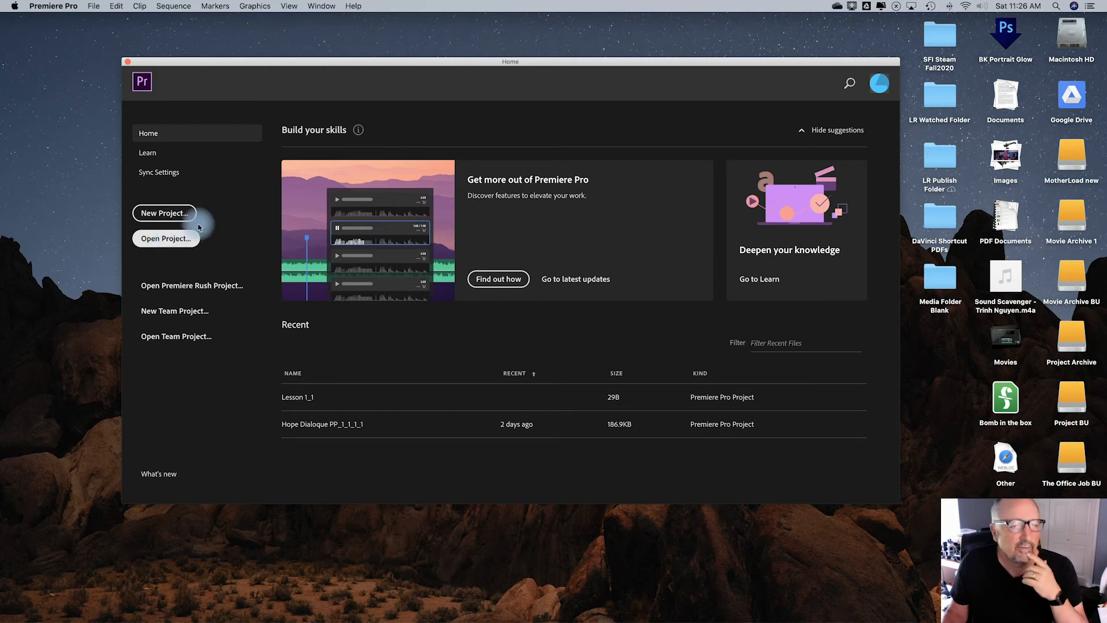
click(163, 213)
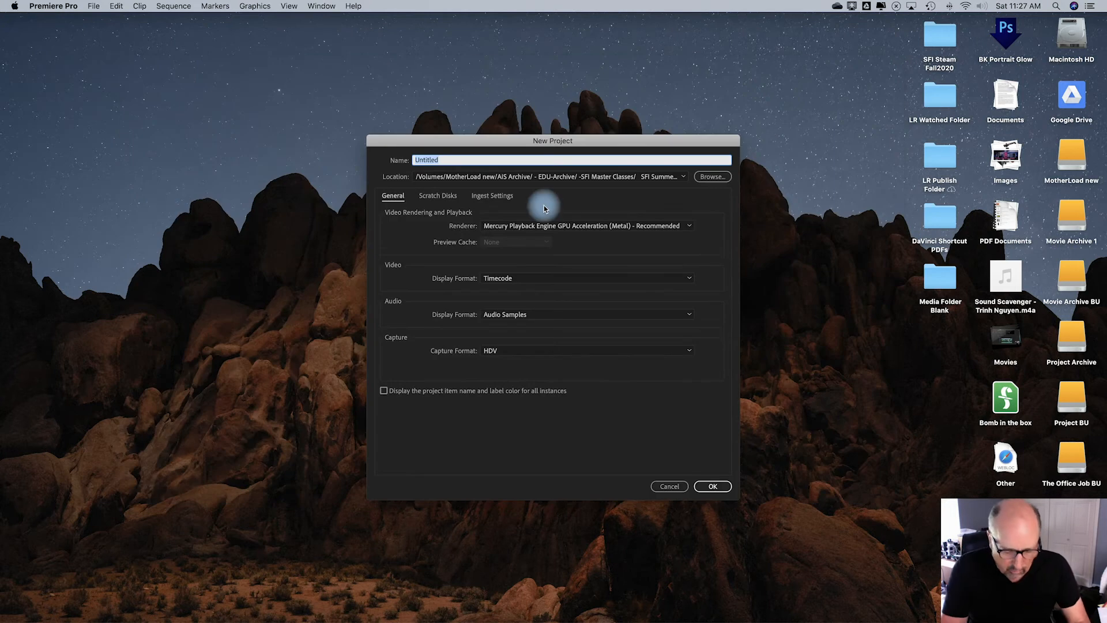
text(Lesson 1)
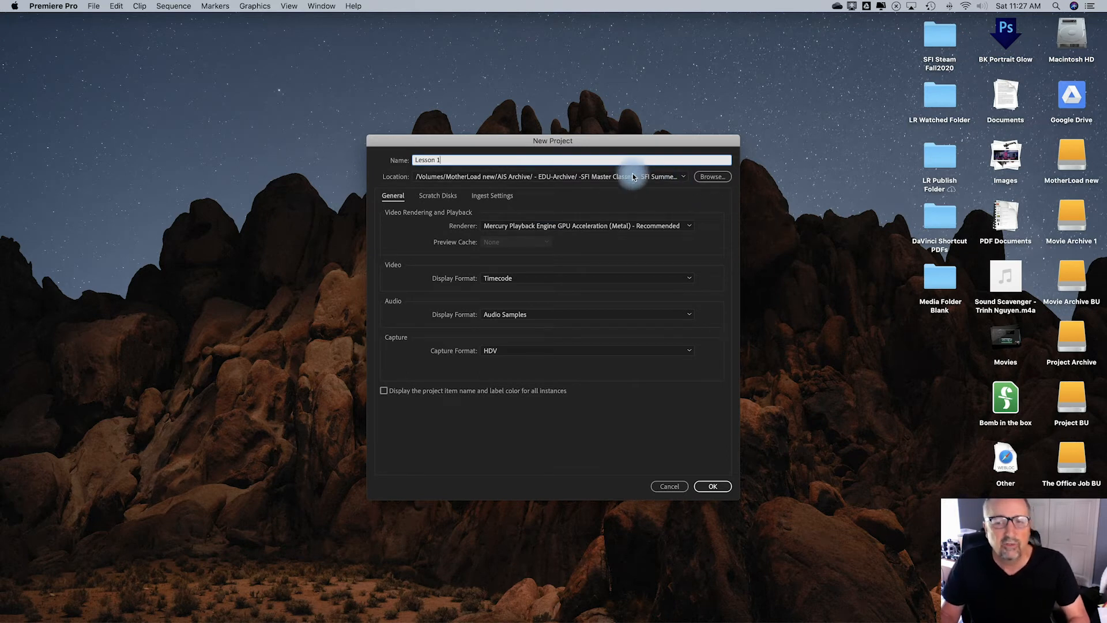
click(709, 180)
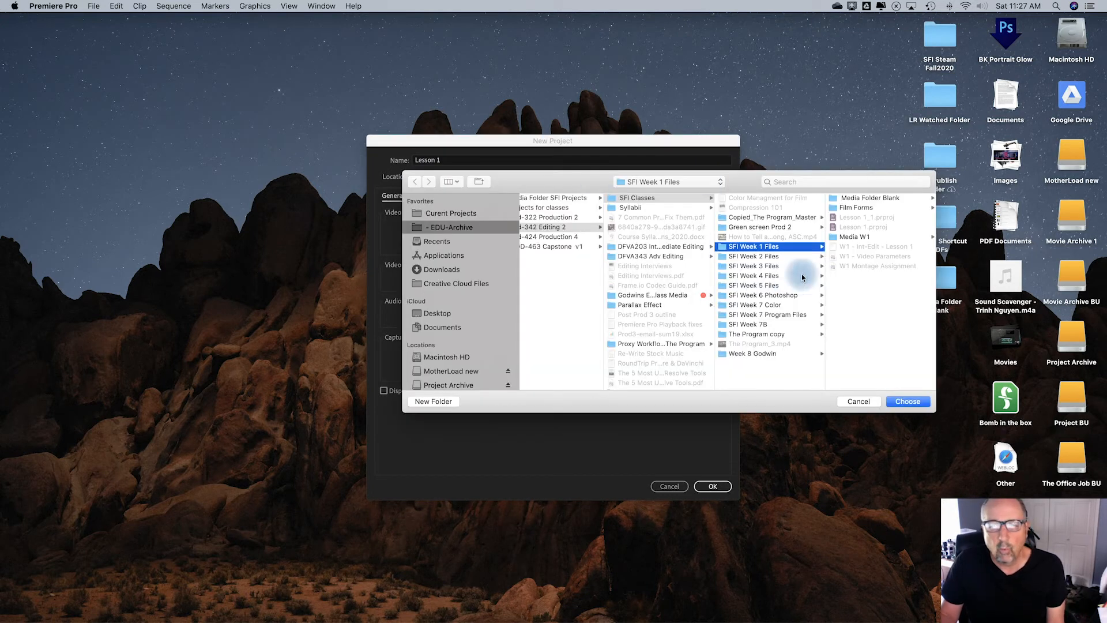
click(905, 401)
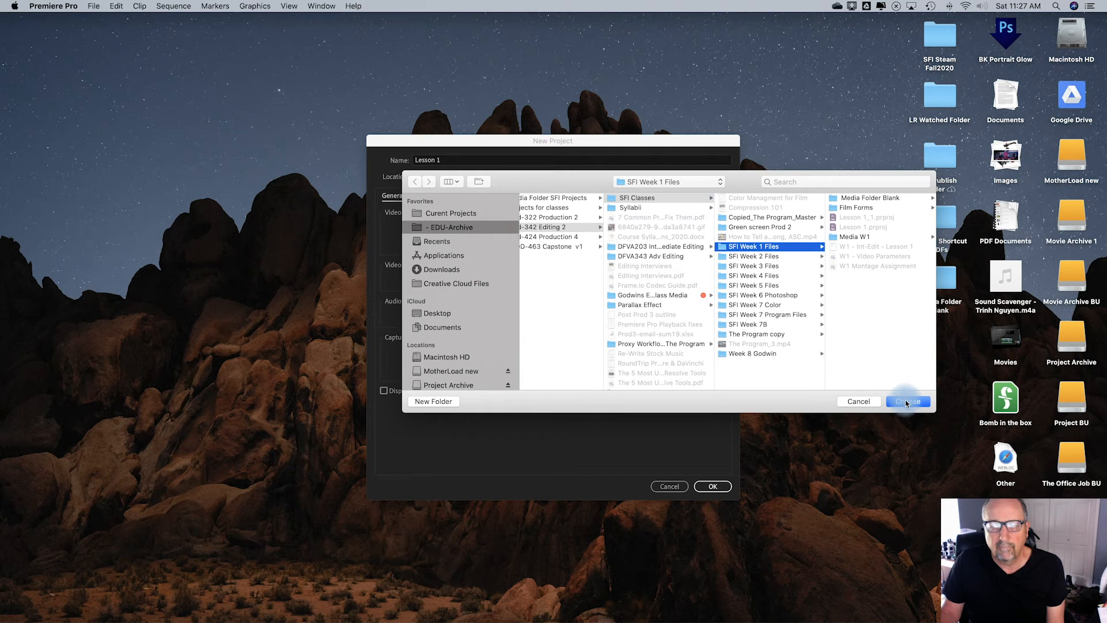
click(446, 161)
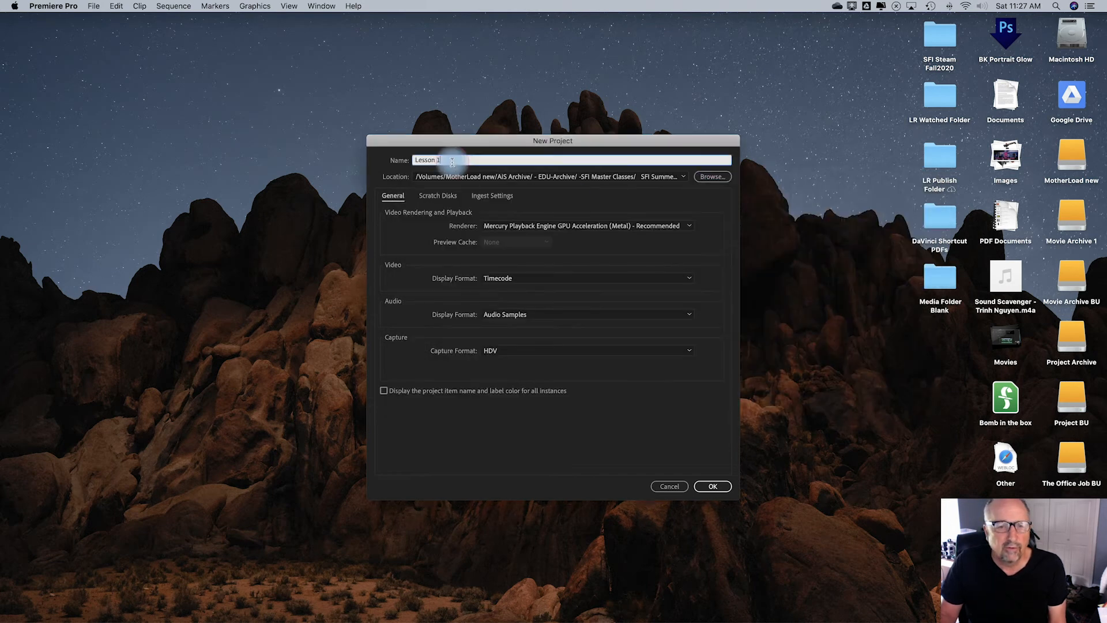
text(temp)
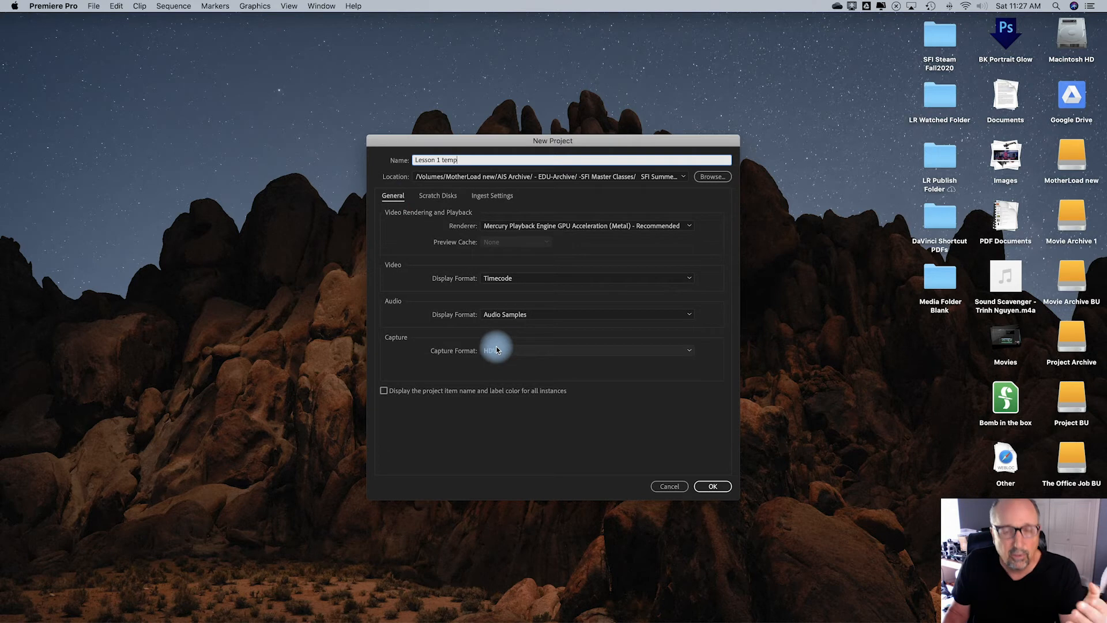
Review the scratch disk locations, enable ingest with the Copy option, and create the project.
click(438, 199)
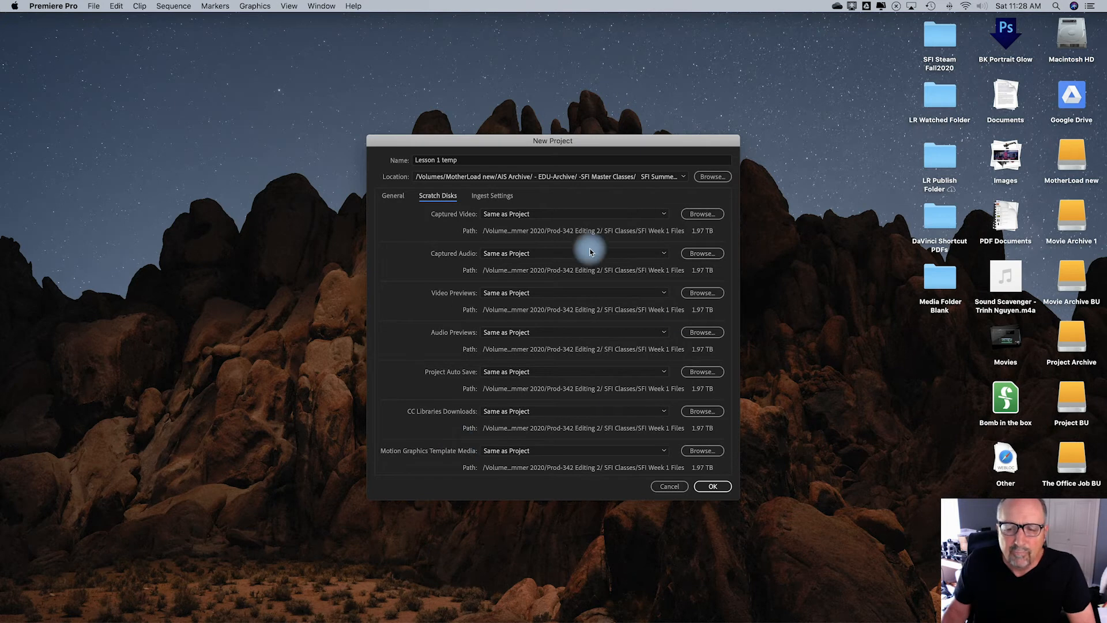
click(488, 196)
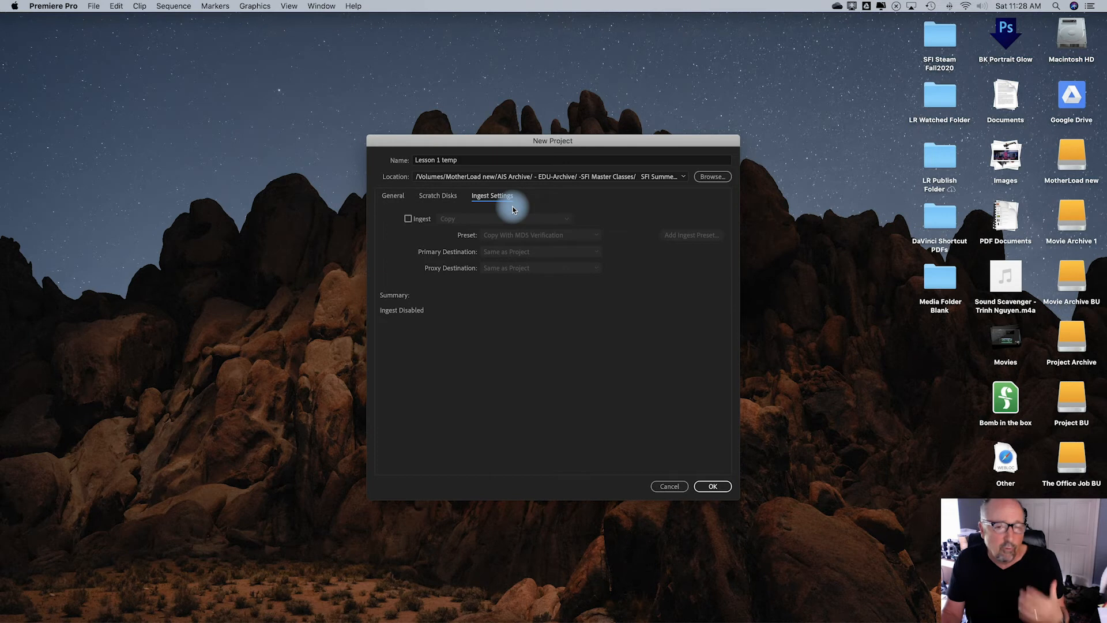
click(408, 219)
click(565, 221)
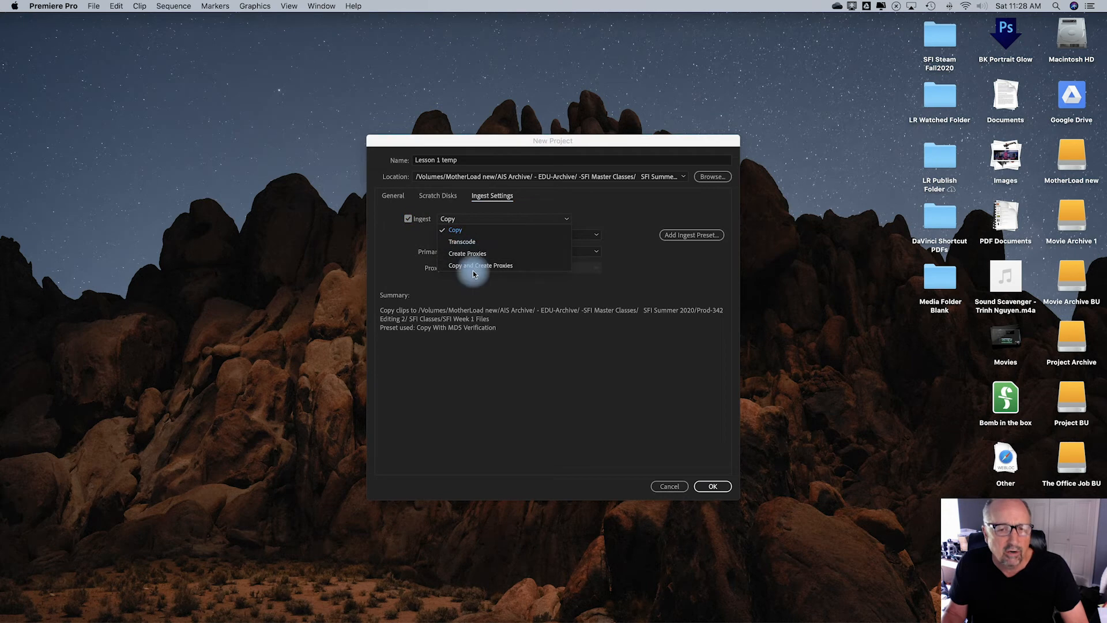
click(468, 222)
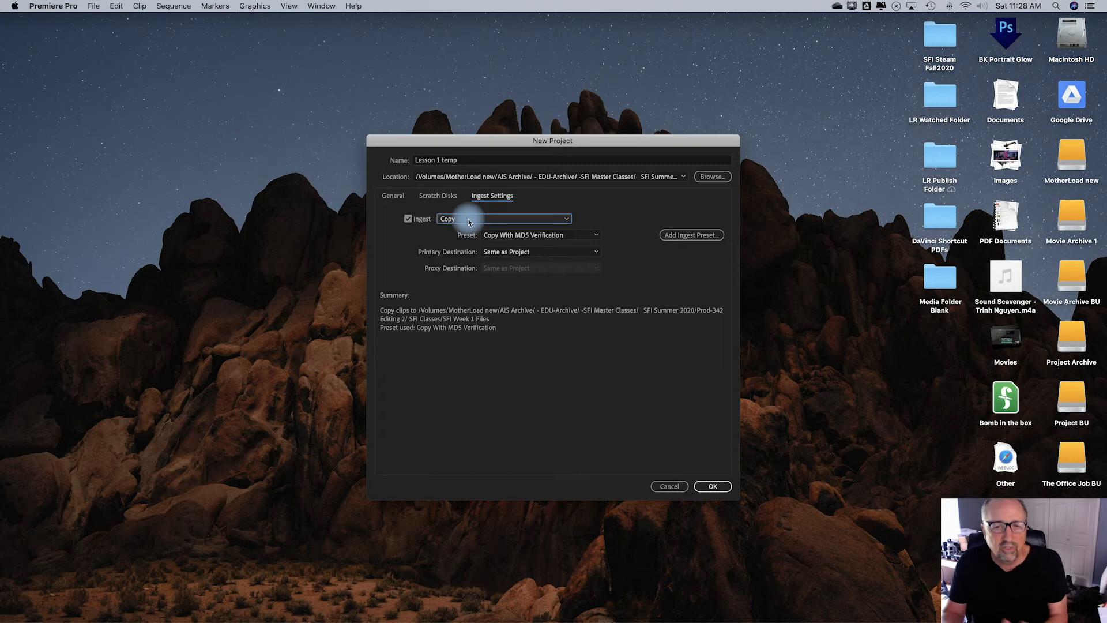
click(393, 196)
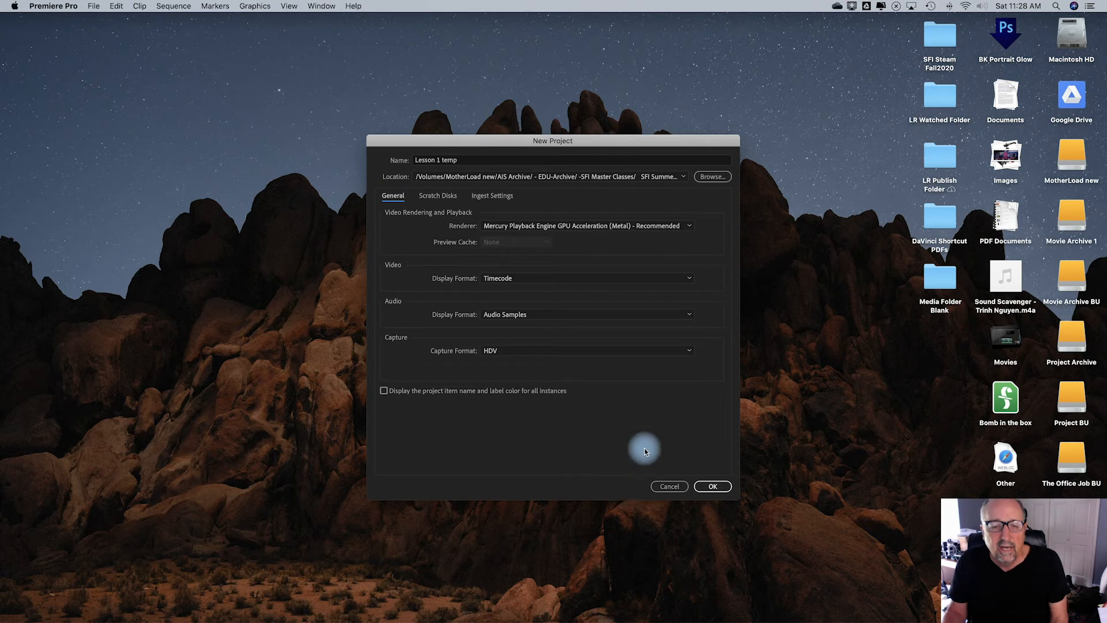
click(714, 487)
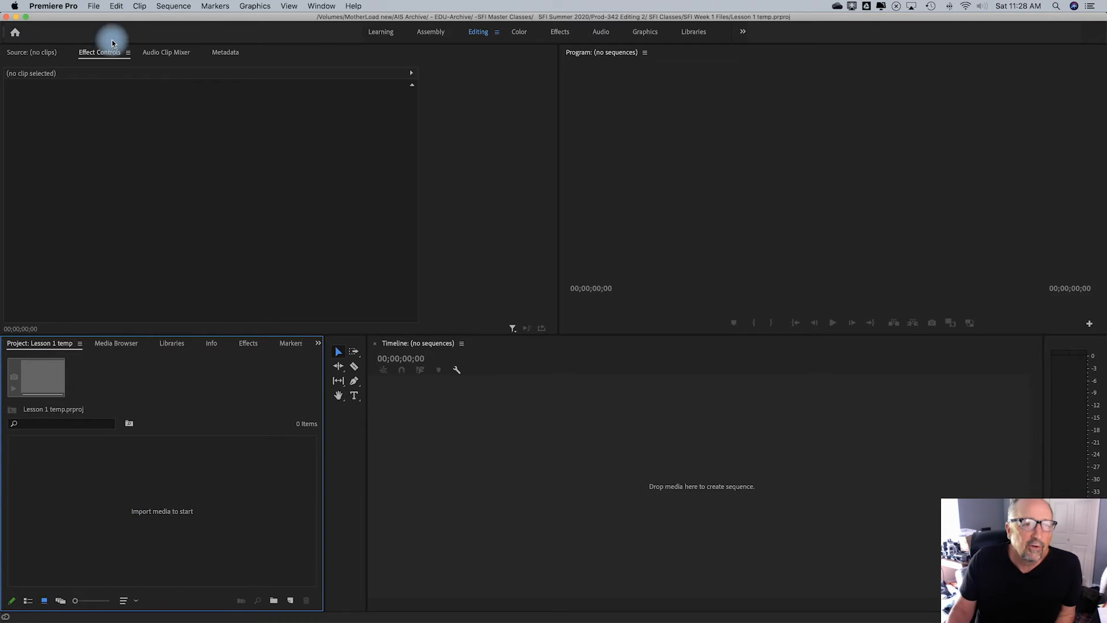
double_click(88, 17)
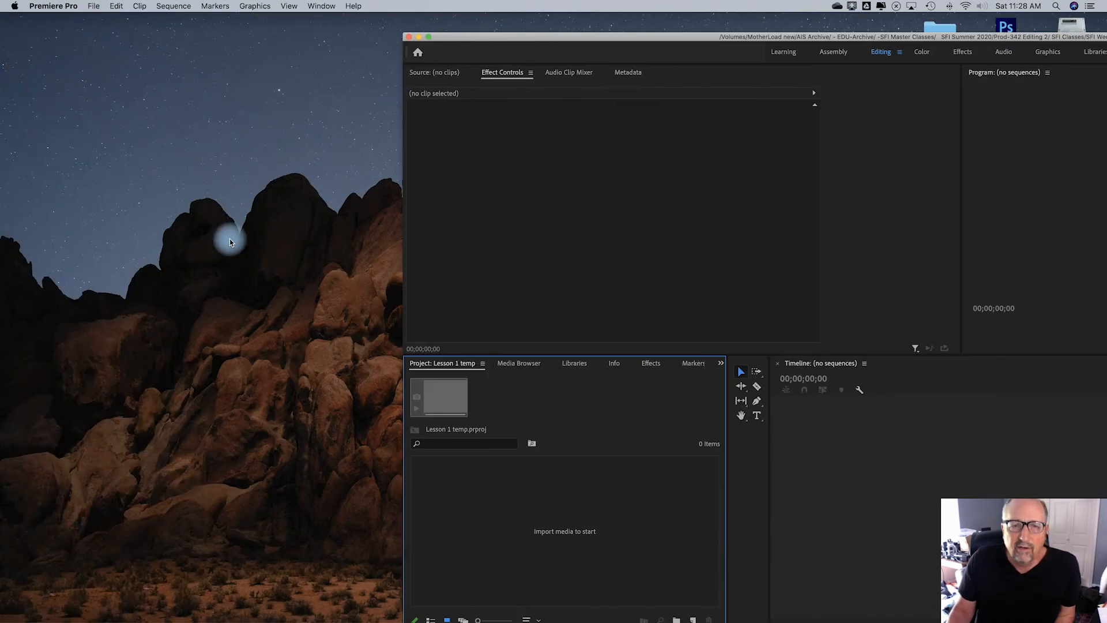
drag(496, 36, 95, 20)
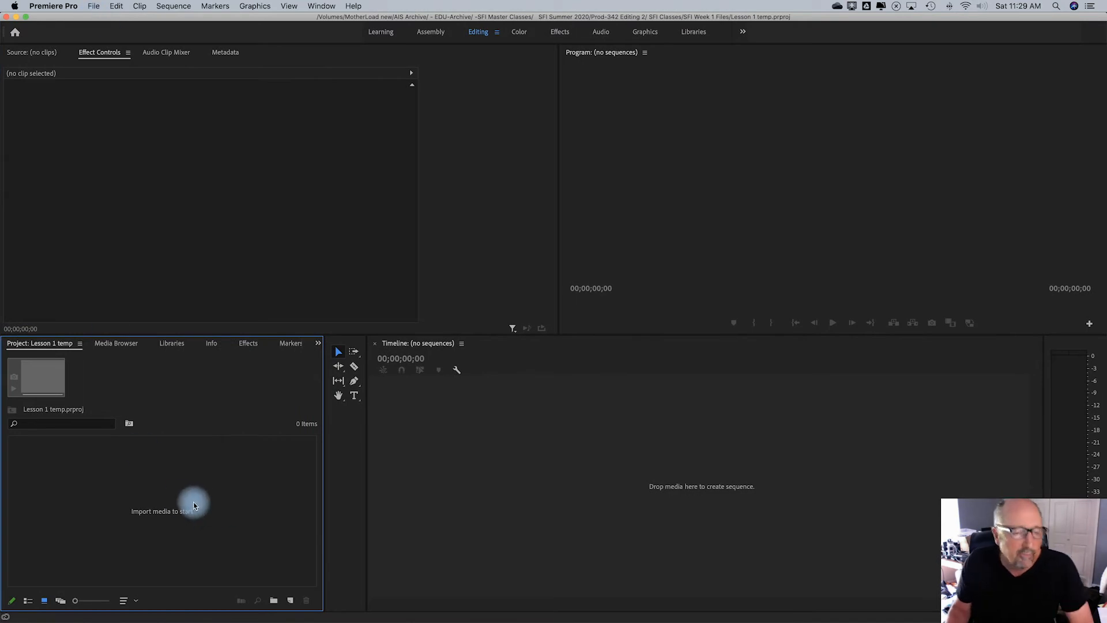
Import the NOI Thai Cuisine Supassara folder from Media W1 inside SFI Week 1 Files in the Prod-342 Editing 2 class folders.
right_click(227, 506)
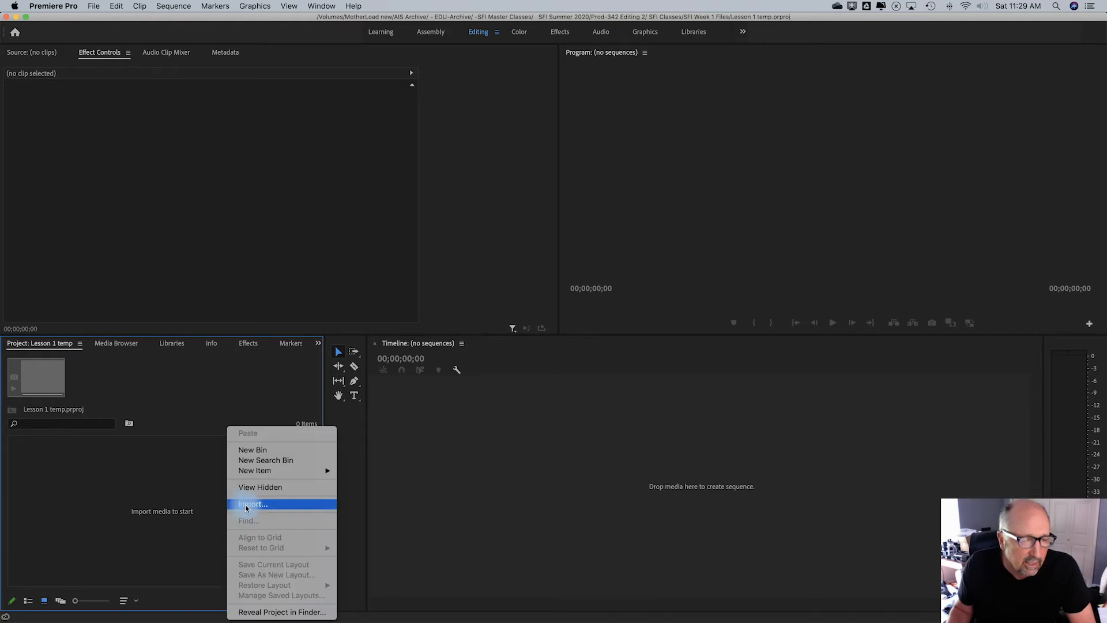
click(246, 505)
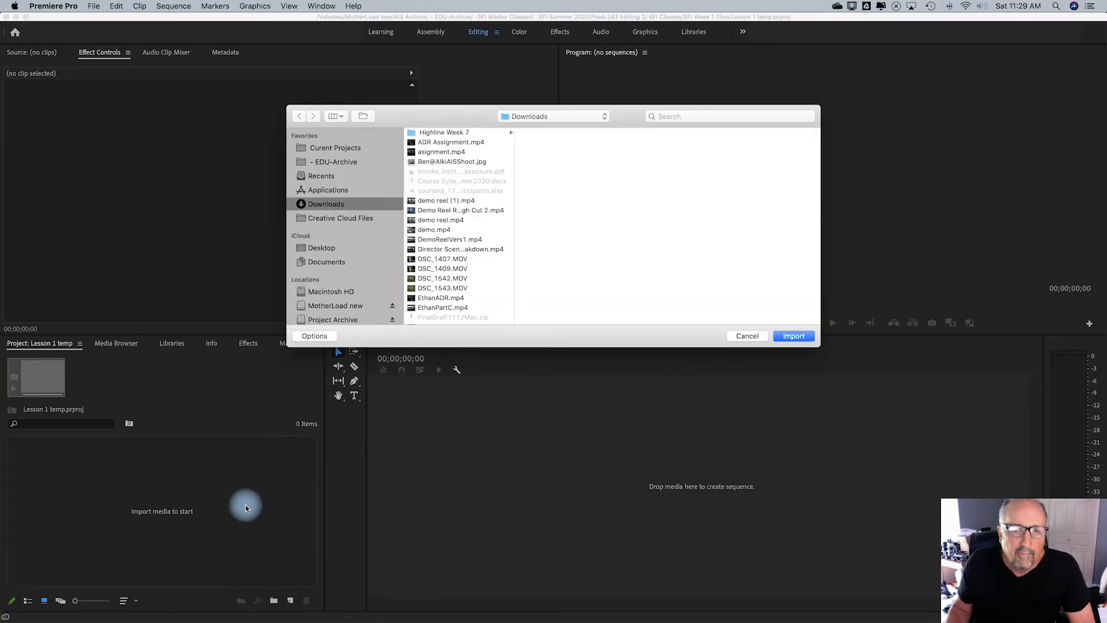
click(340, 161)
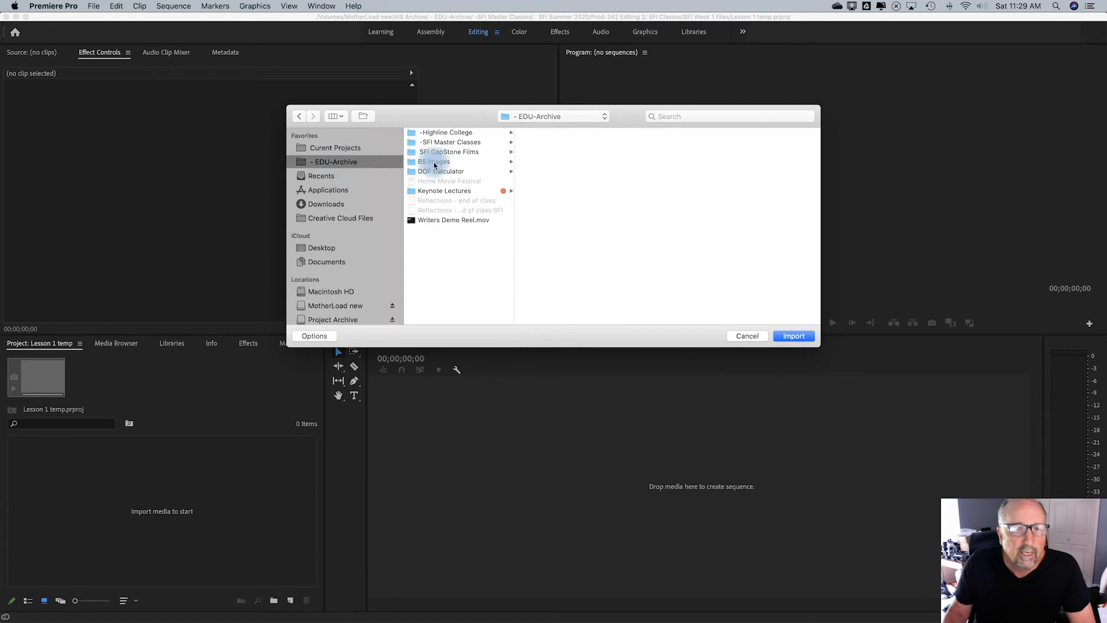
click(454, 142)
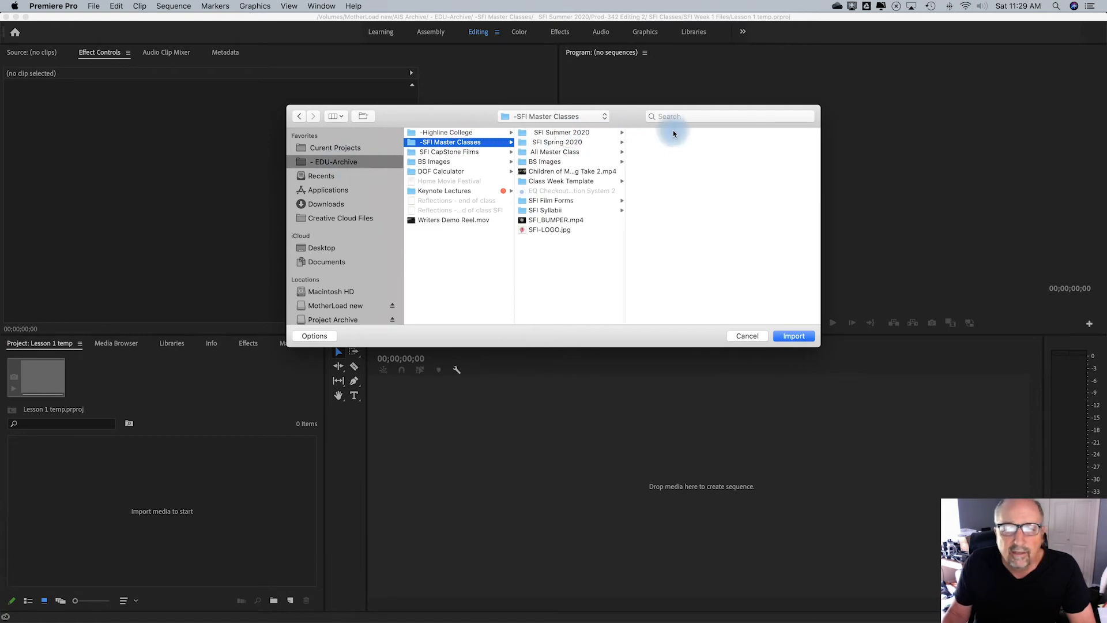
key(Right)
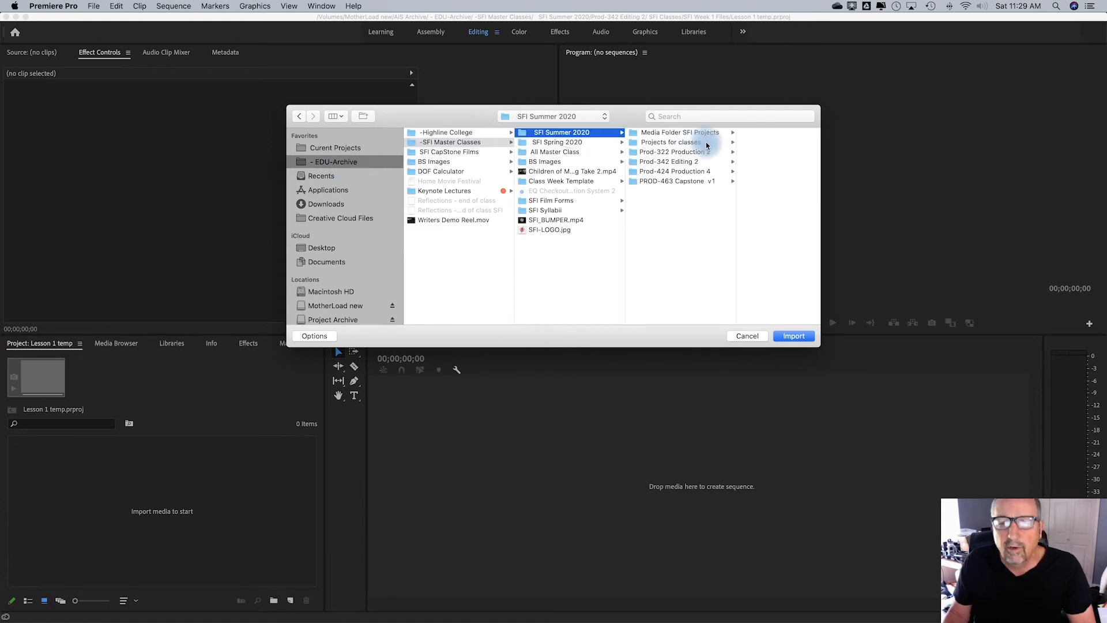
click(680, 162)
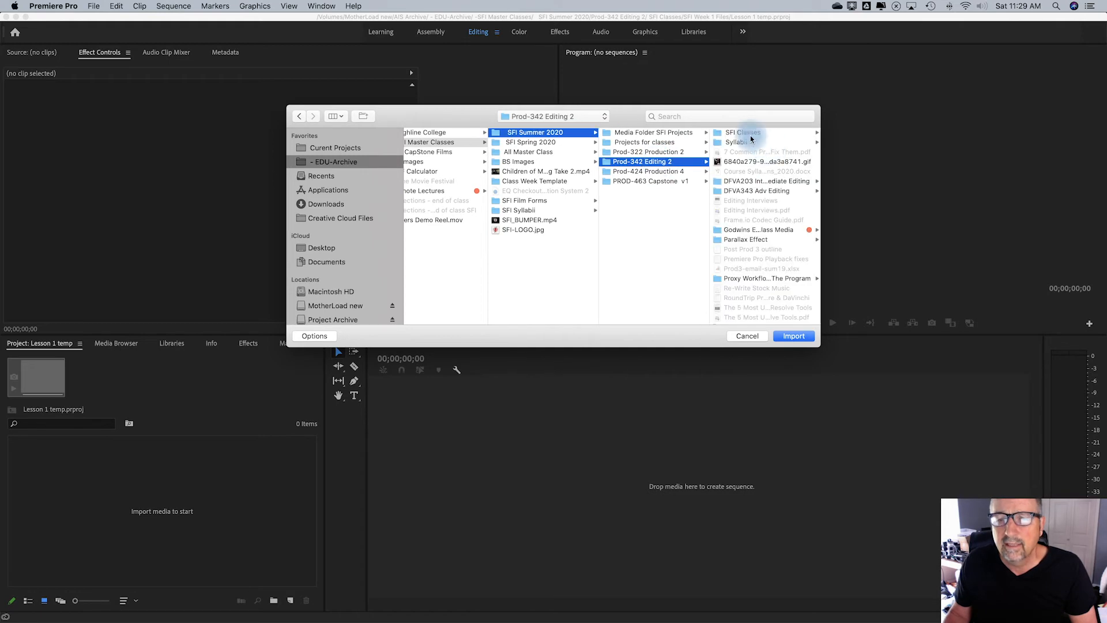
click(748, 133)
click(751, 182)
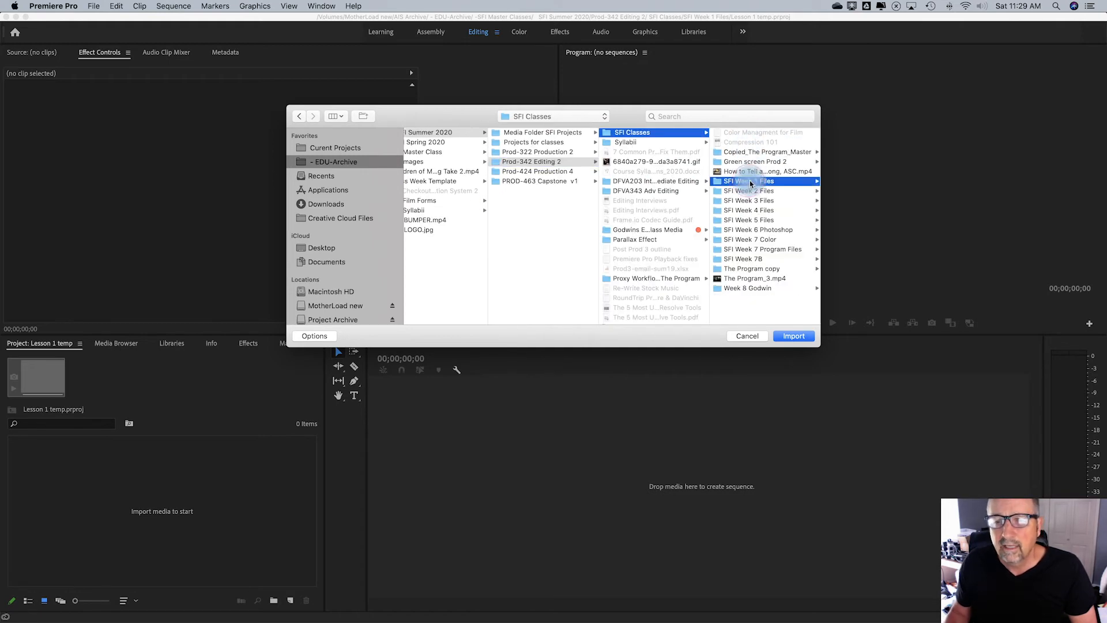
click(755, 134)
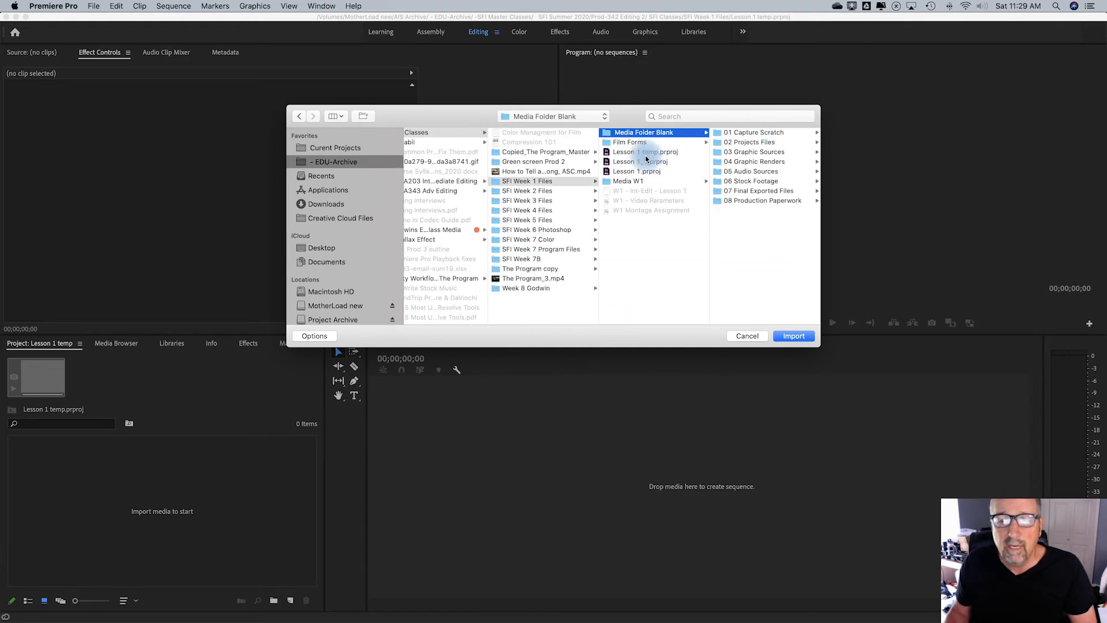
click(631, 181)
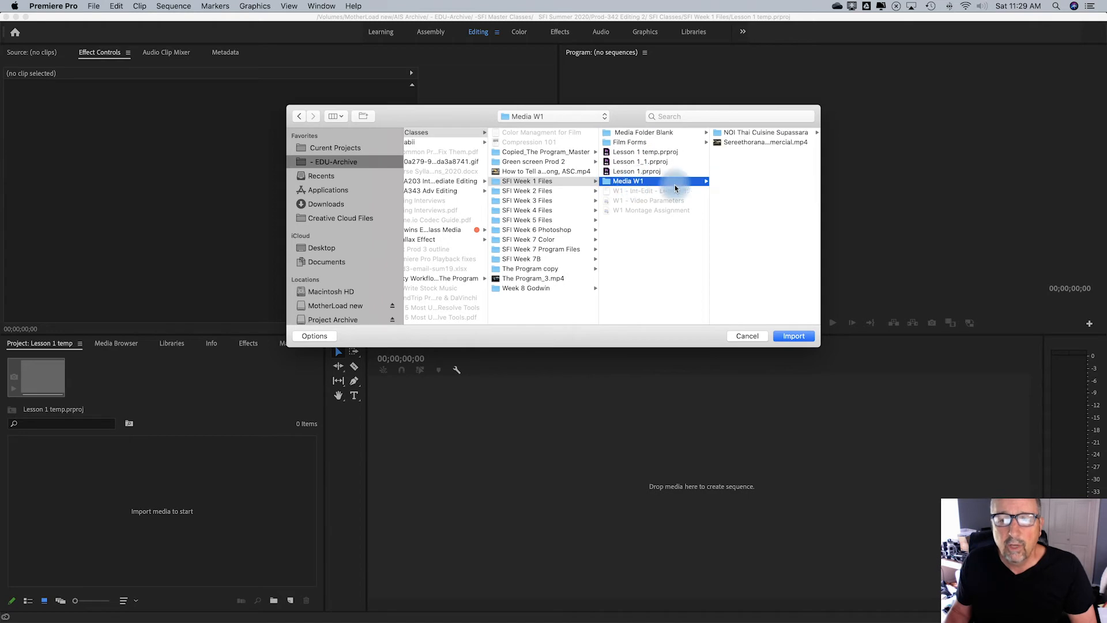
click(747, 136)
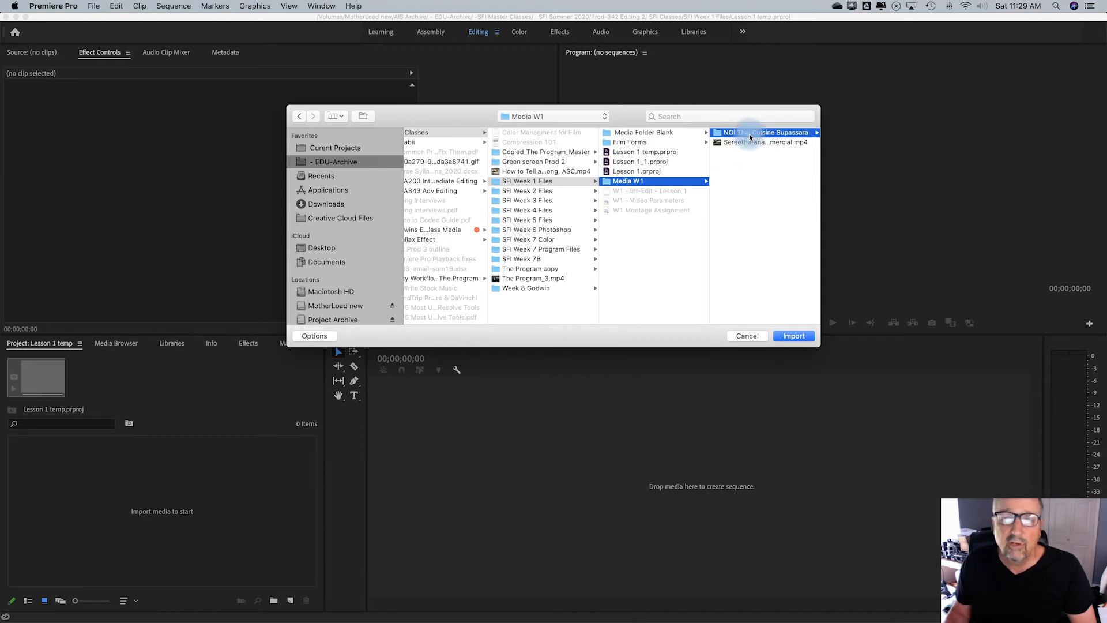
click(787, 338)
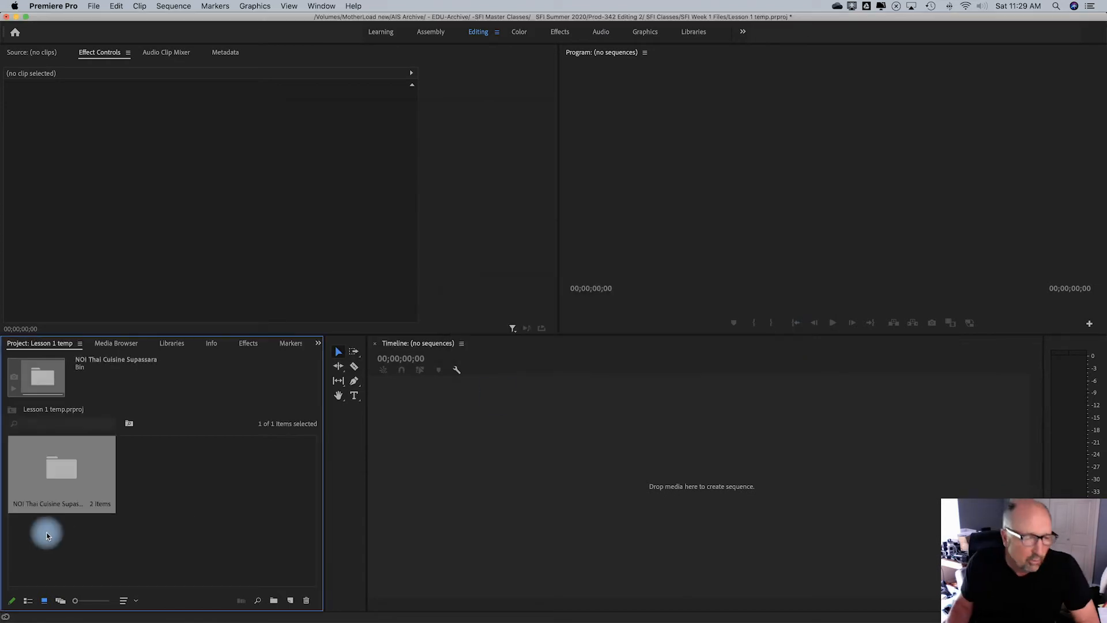
Browse the imported NOI Thai Cuisine Supassara bin down to Clips, return to the project's root level, and reopen Clips.
double_click(60, 470)
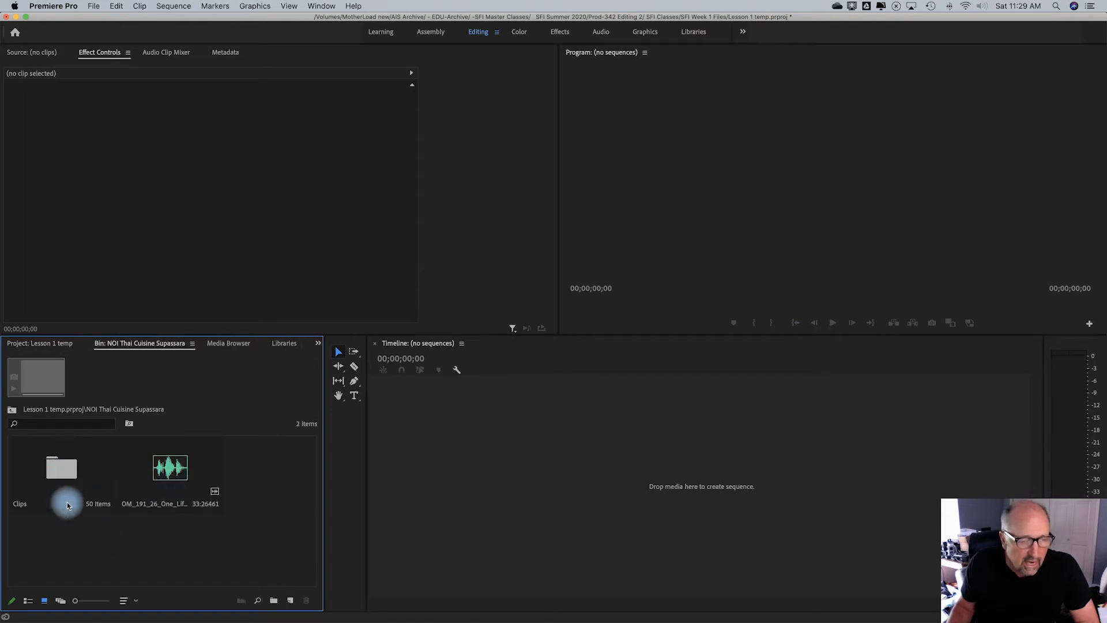
double_click(60, 468)
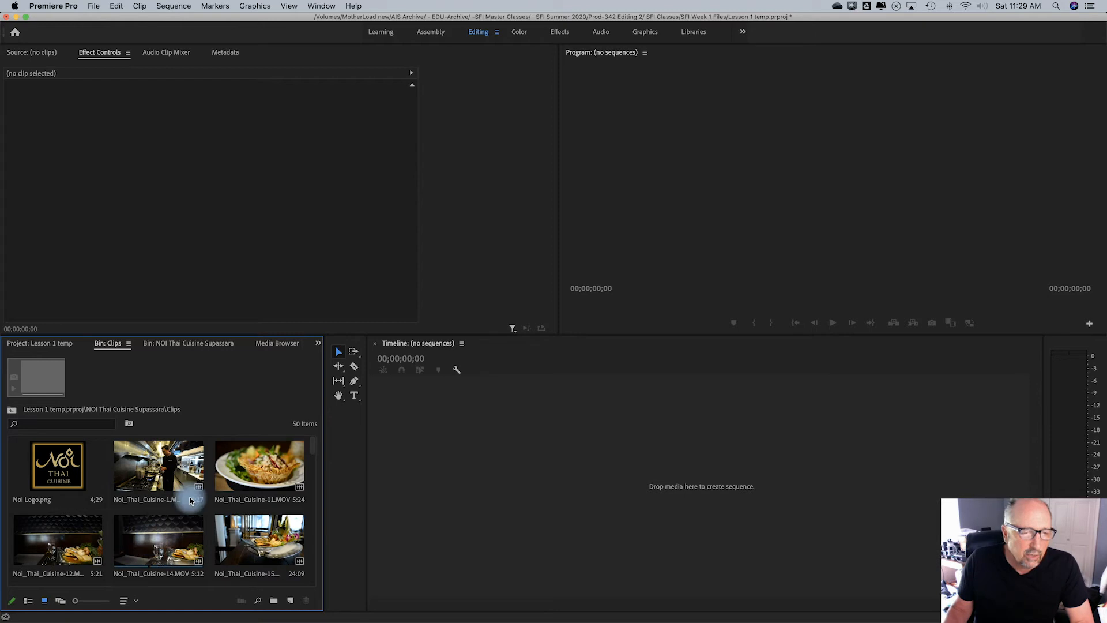
click(11, 412)
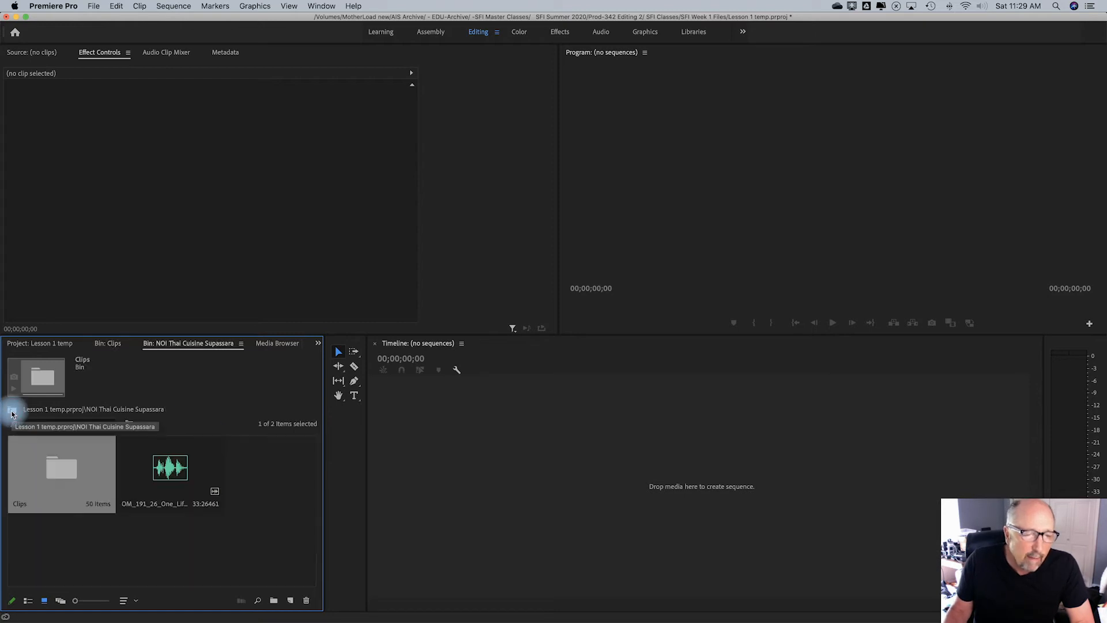
click(12, 412)
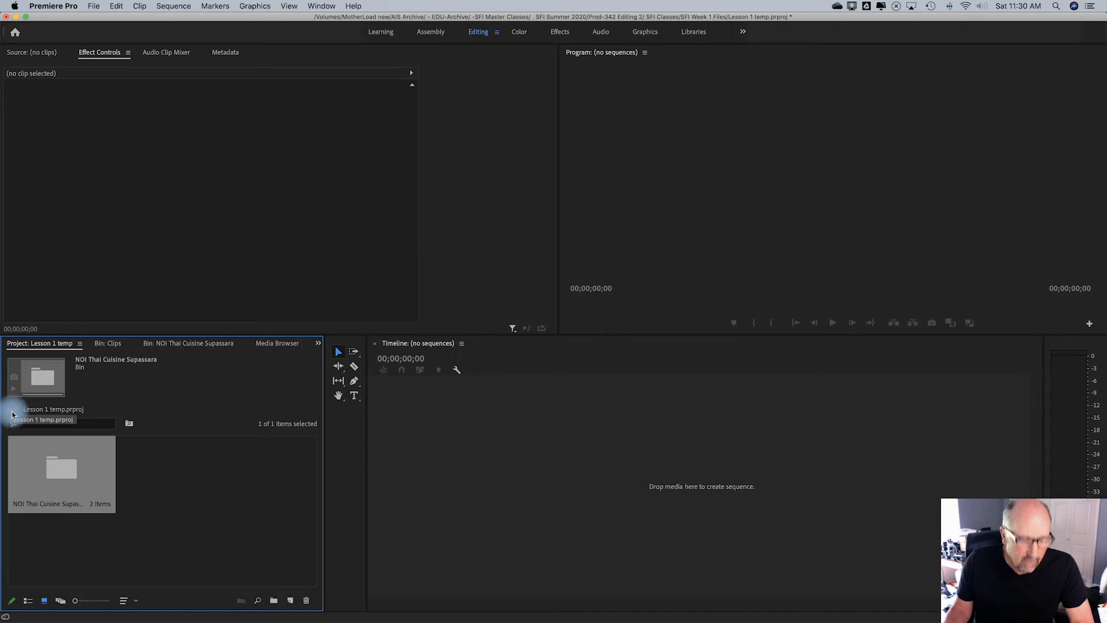
double_click(65, 471)
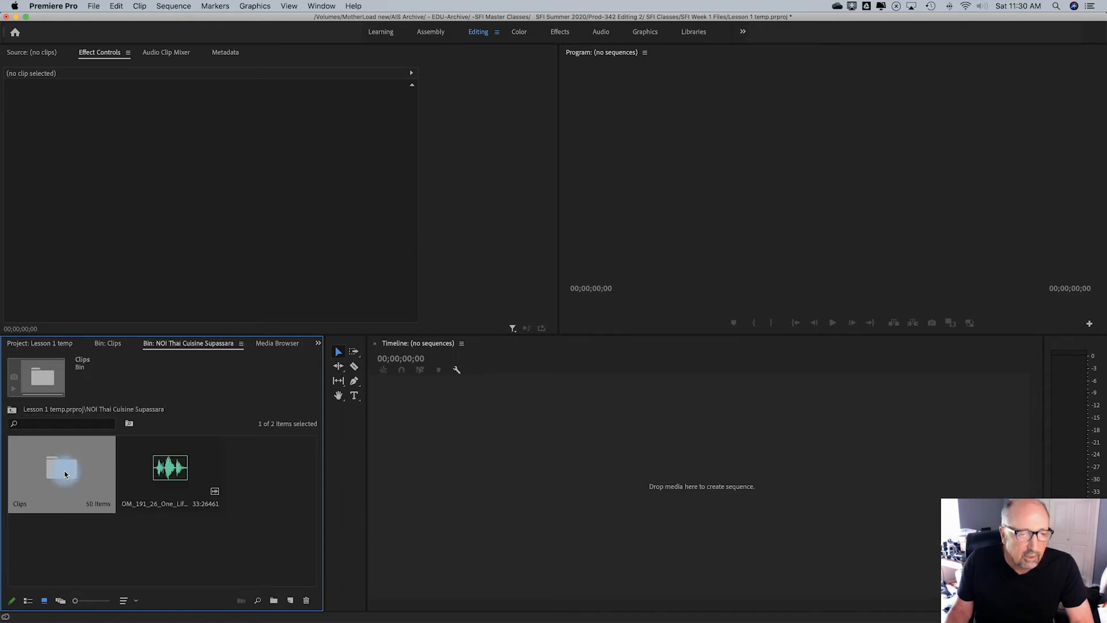
double_click(70, 466)
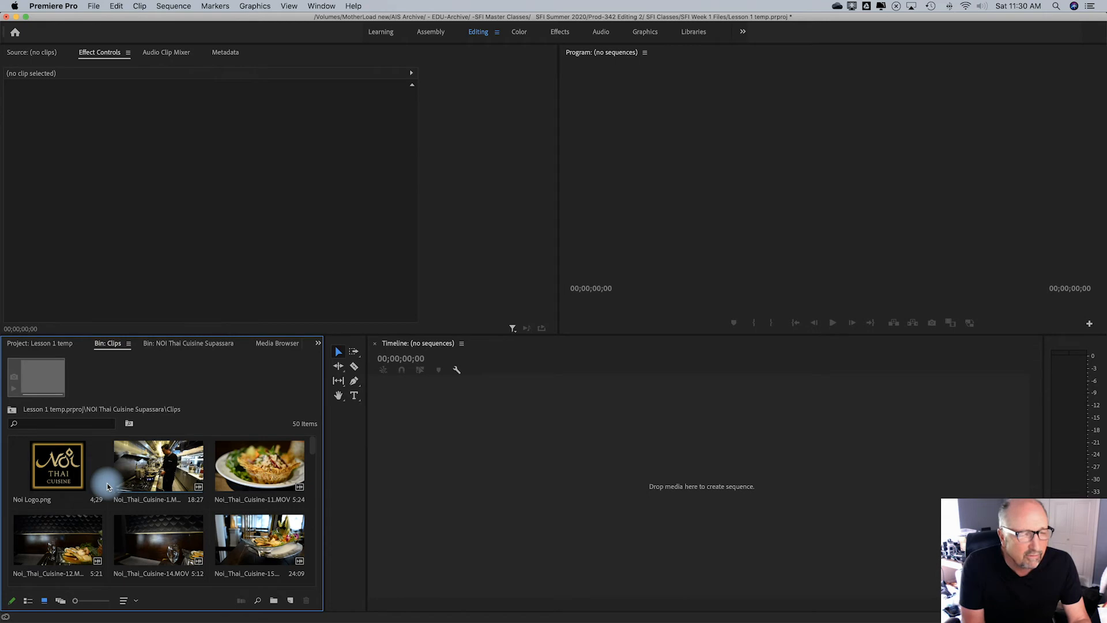
Maximize the Clips bin and show its contents in list view to examine the clip metadata columns.
key(grave)
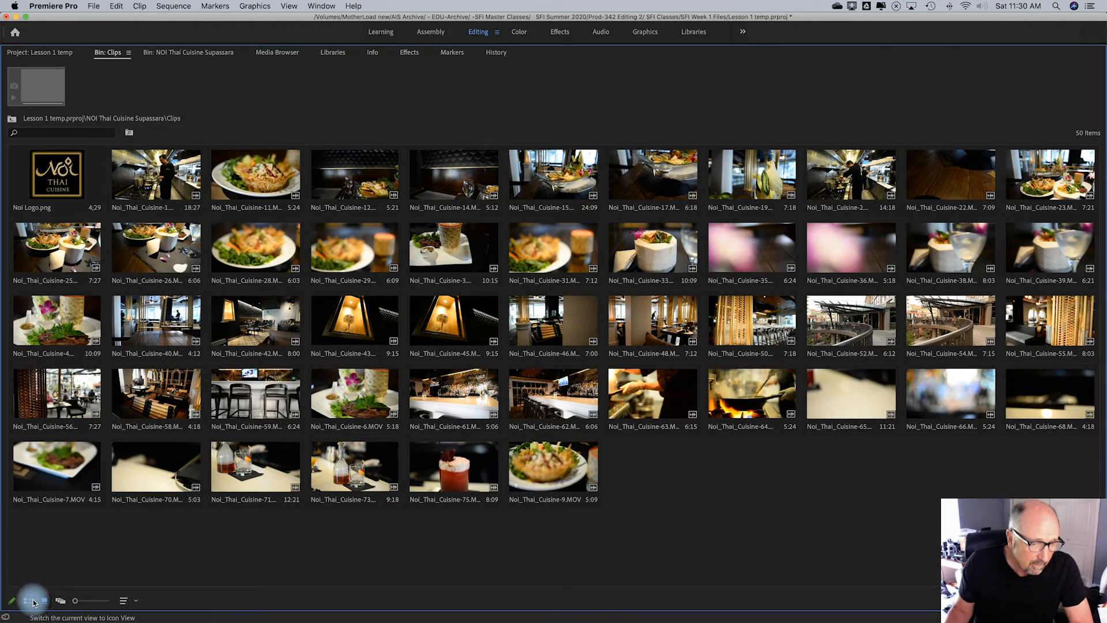
click(33, 603)
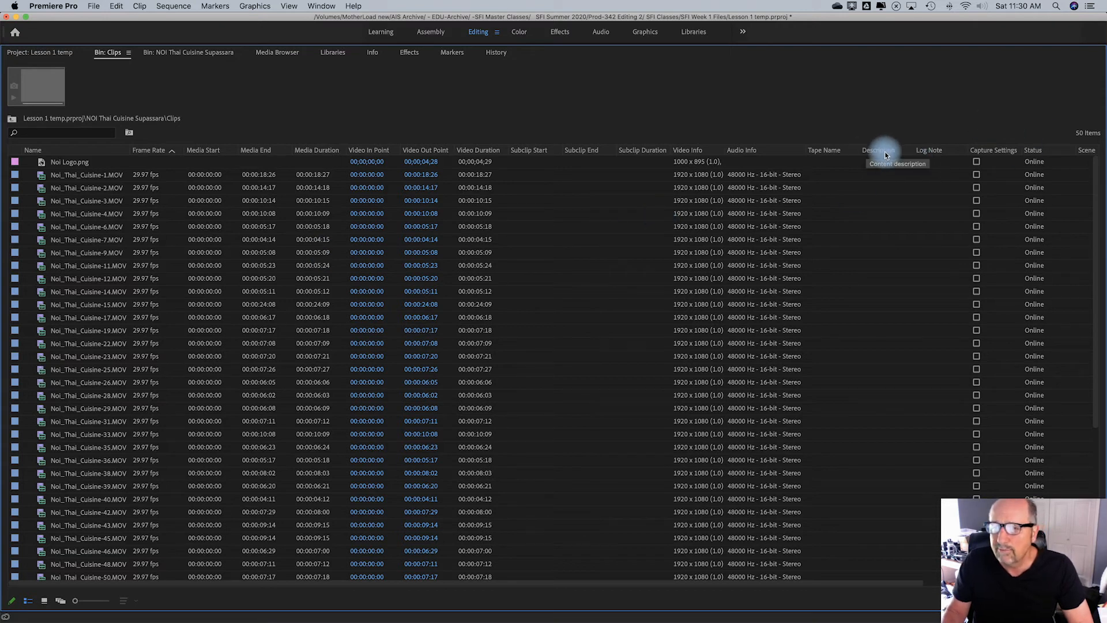
scroll(976, 178, right, 3)
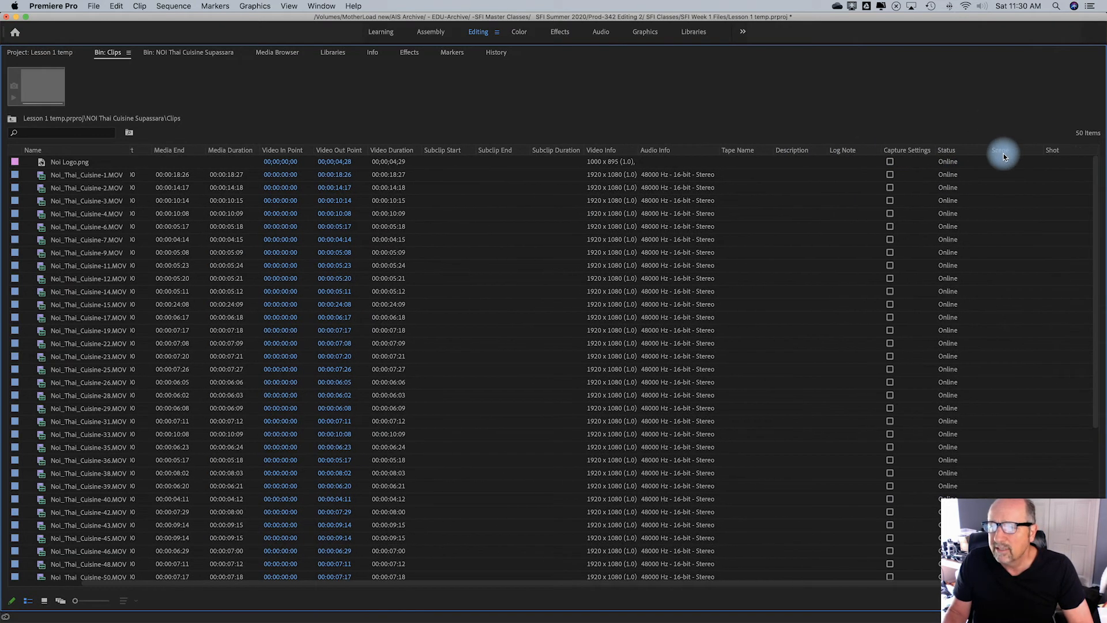
Move the Good column in the Clips bin so it sits directly after the Name column.
scroll(1012, 166, right, 4)
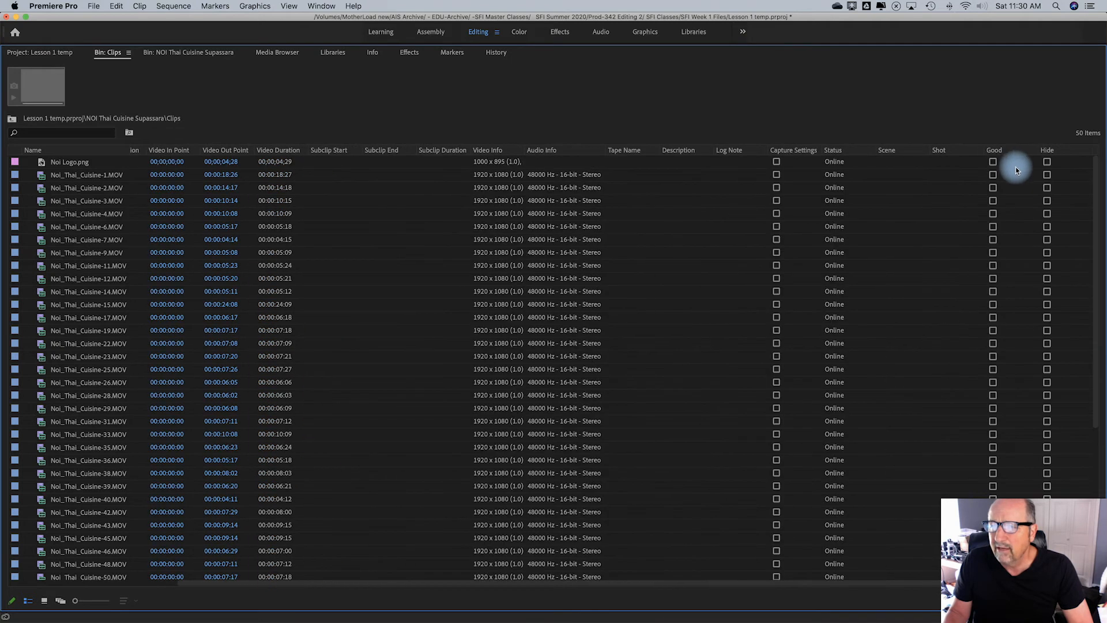
drag(995, 151, 867, 155)
mouse_move(682, 154)
mouse_down()
mouse_move(117, 151)
mouse_move(144, 165)
mouse_up()
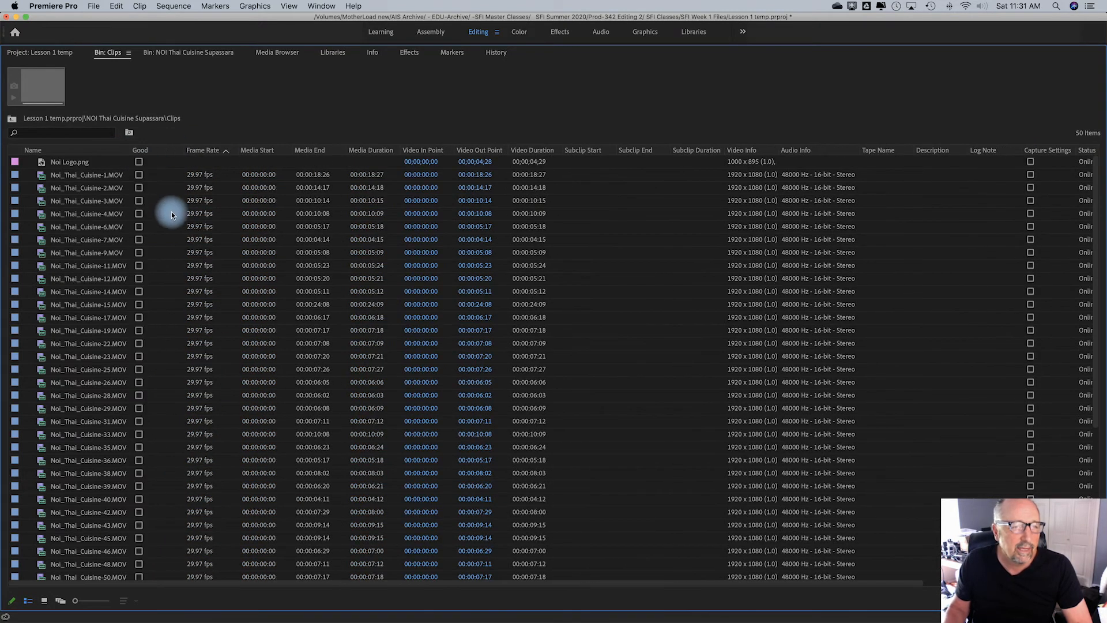
click(64, 175)
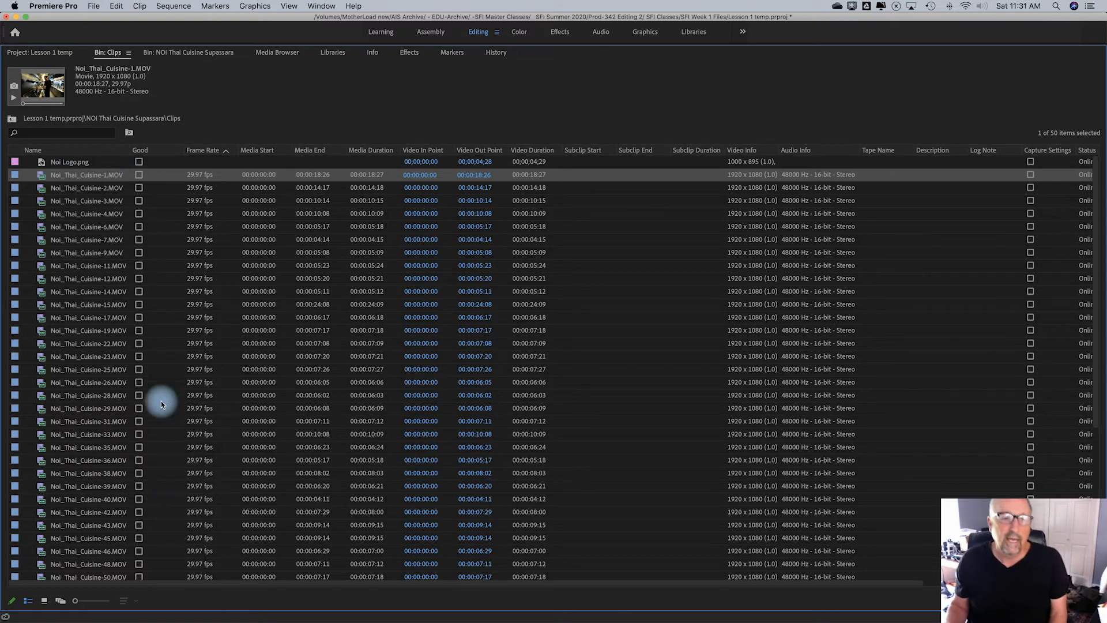
Move the Description column directly after the Good column and narrow the Good column.
click(932, 150)
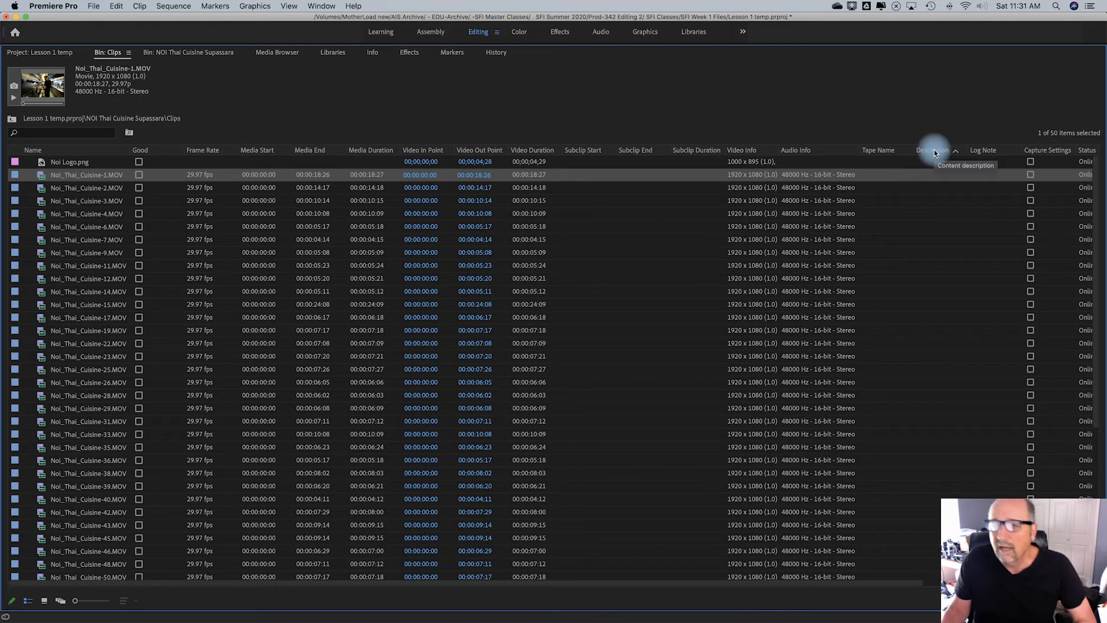
drag(424, 171, 190, 171)
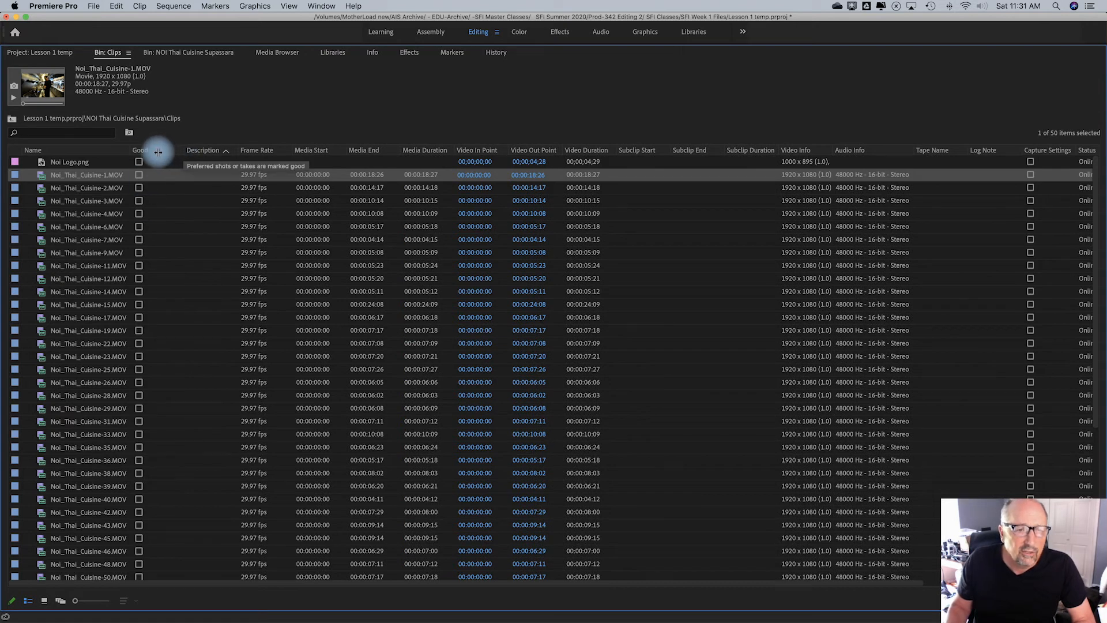
drag(158, 152, 134, 152)
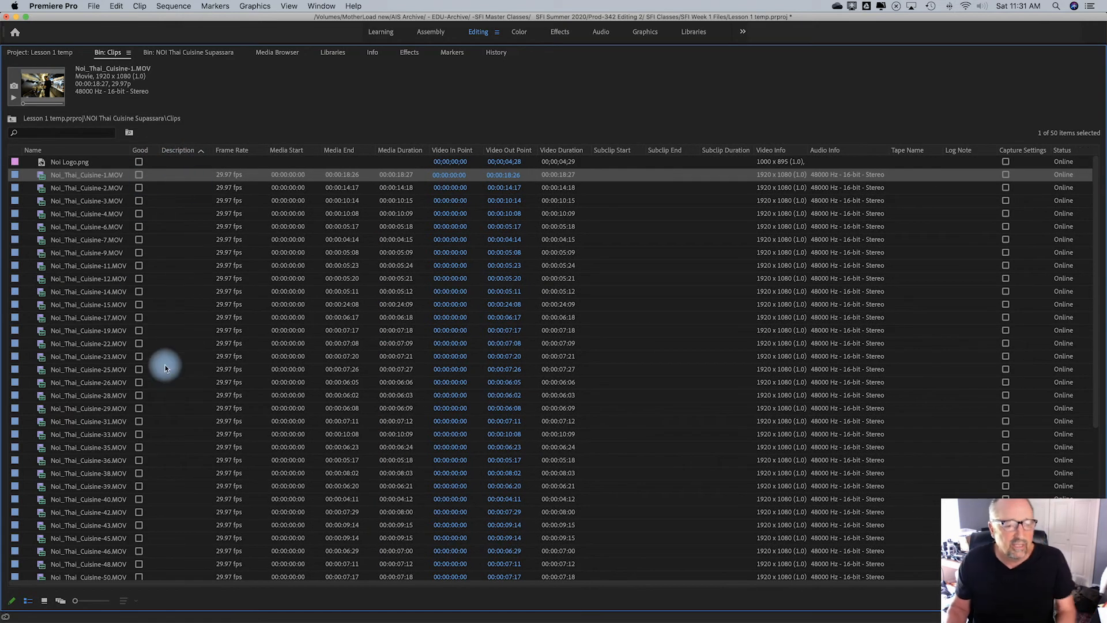
Enter "Cooking" as the description of Noi_Thai_Cuisine-1.MOV.
click(182, 175)
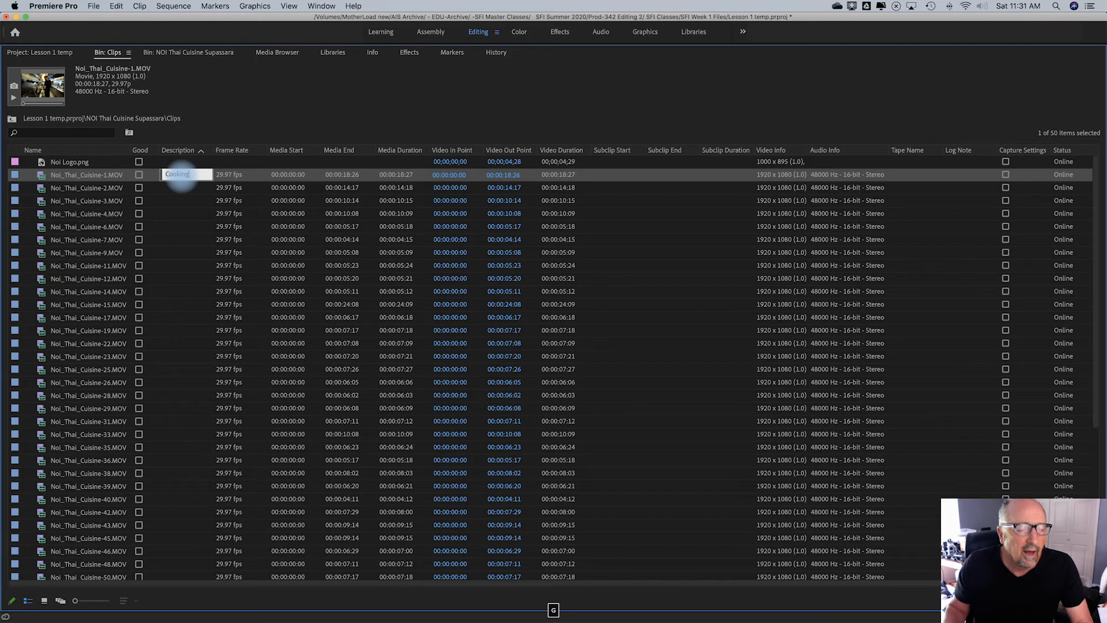
click(67, 185)
click(67, 188)
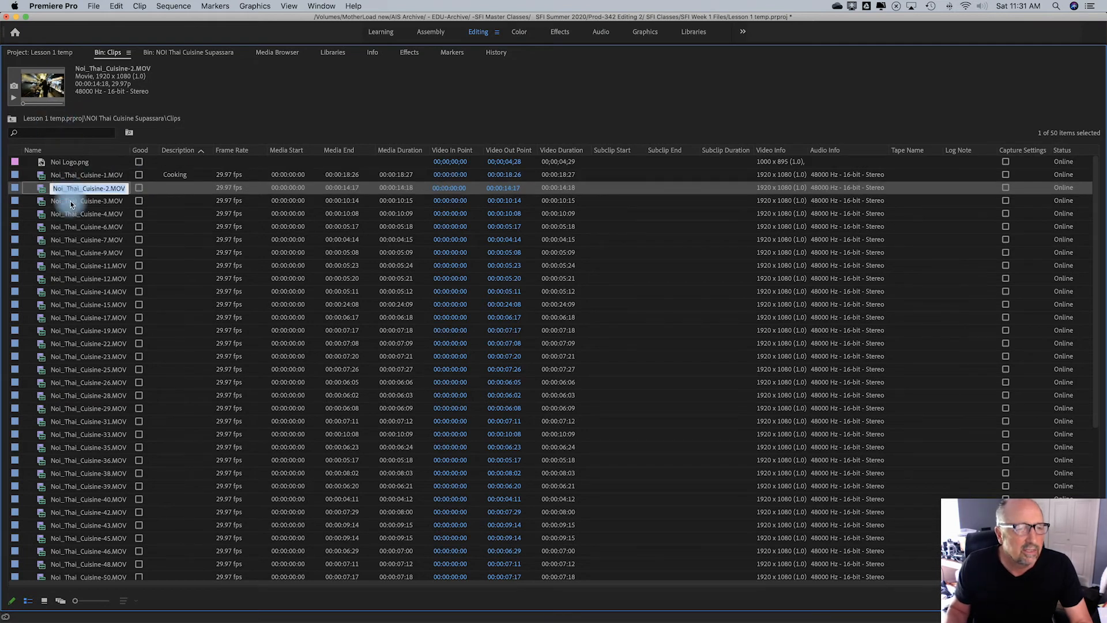
click(71, 202)
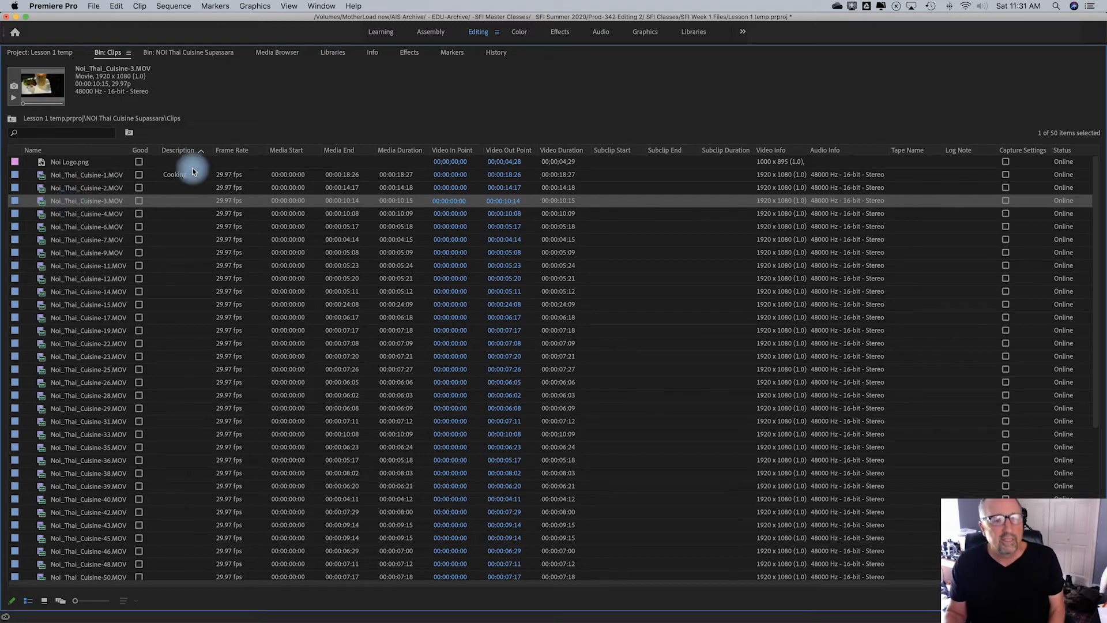
click(139, 176)
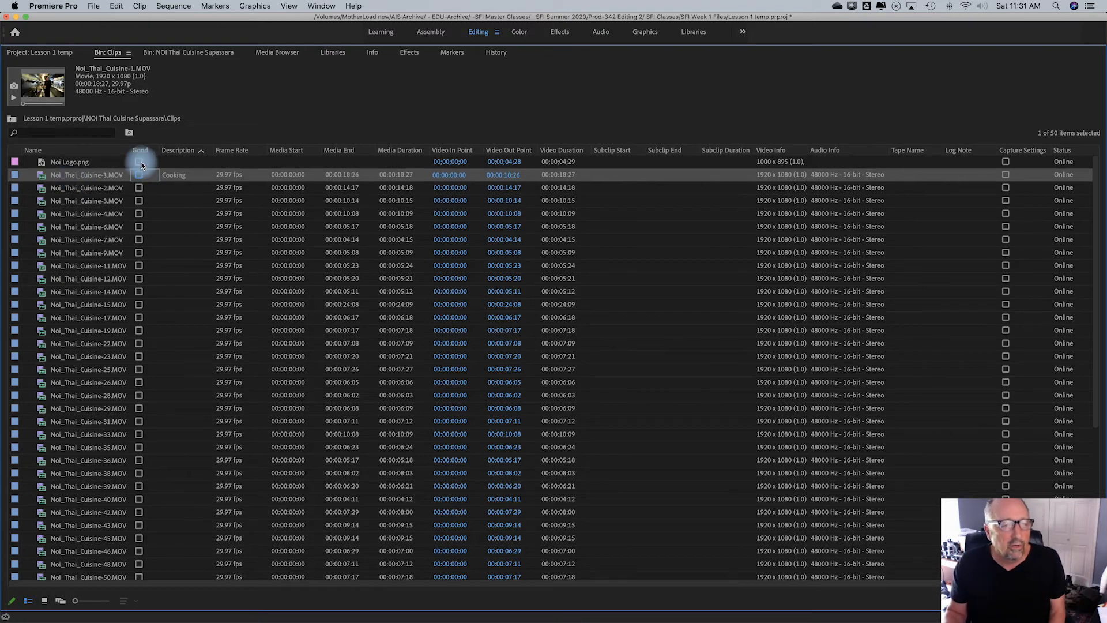
Enter "Logo" as the description of Noi Logo.png.
click(98, 162)
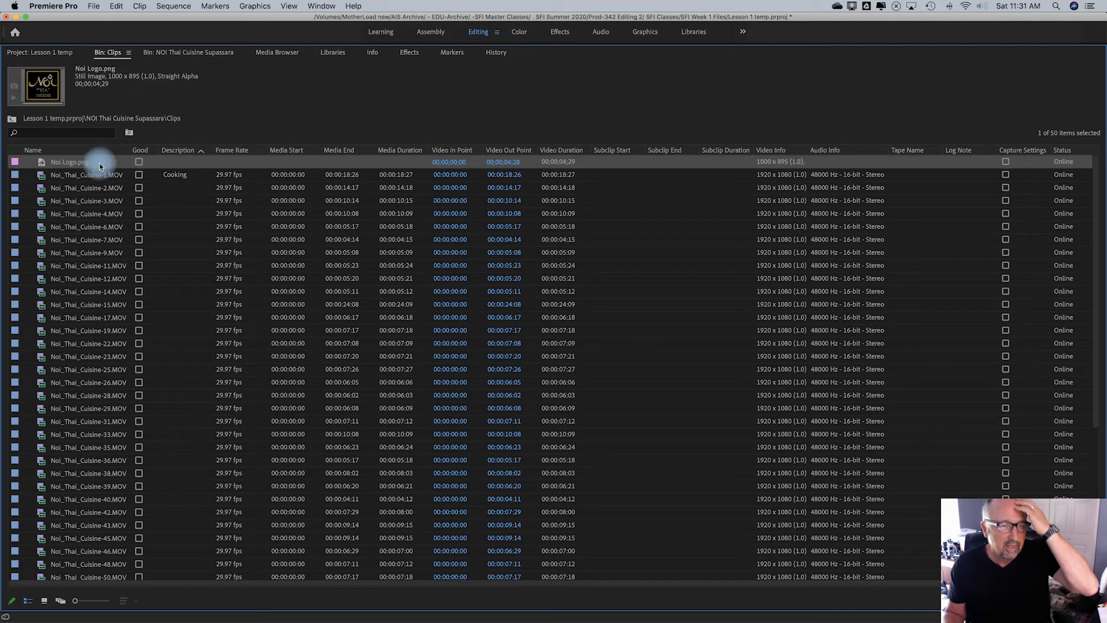
click(177, 164)
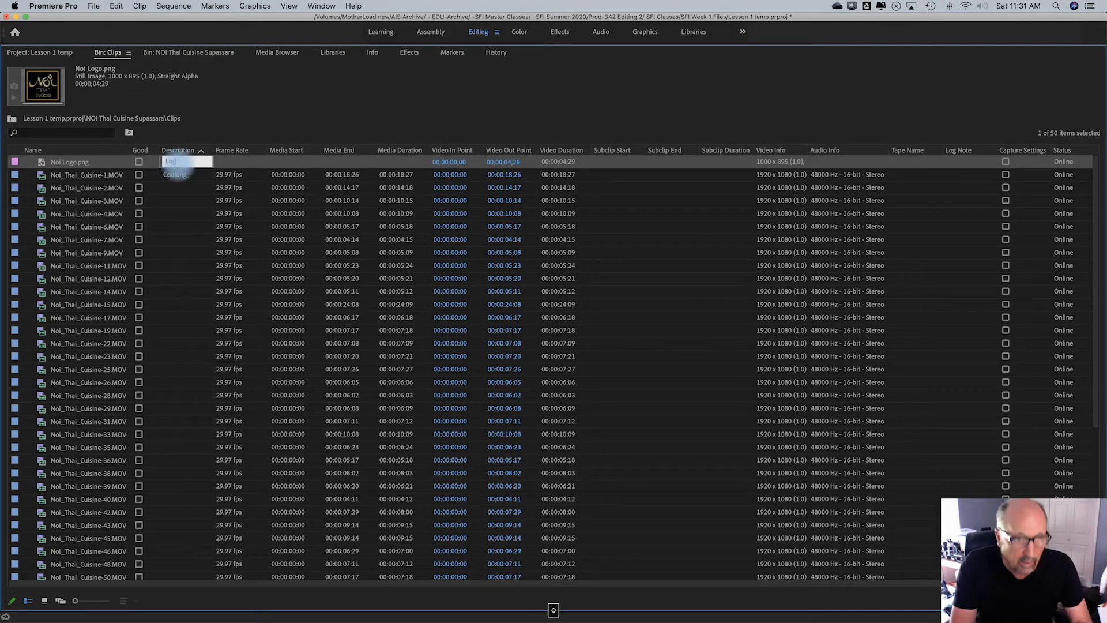
text(Logo)
click(67, 162)
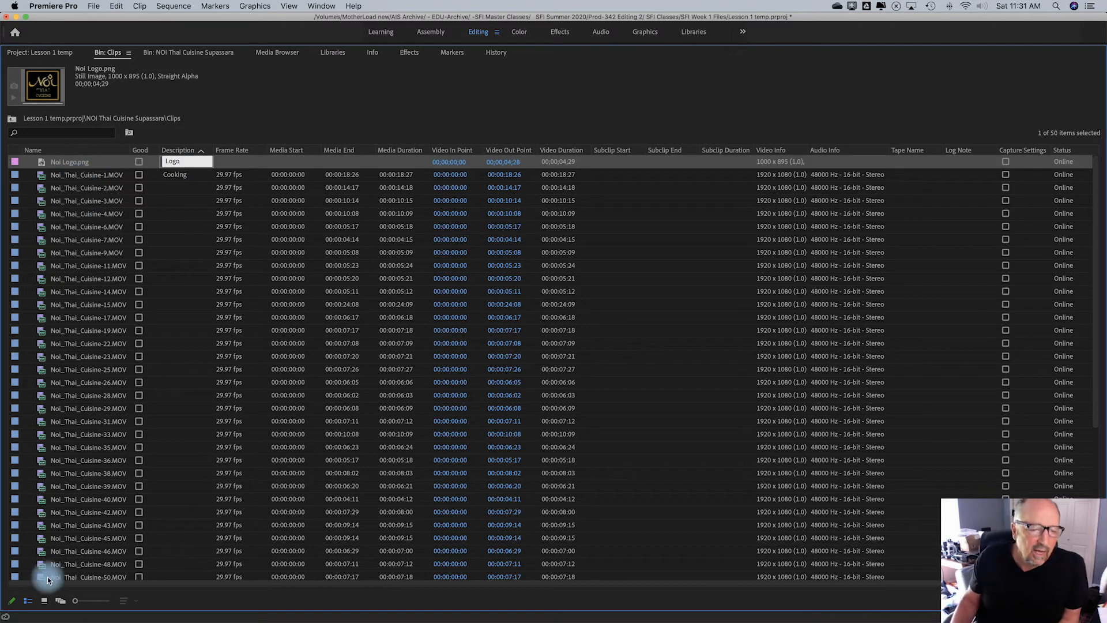
Preview the clips as thumbnails, then return to list view and restore the bin to its normal size.
click(44, 601)
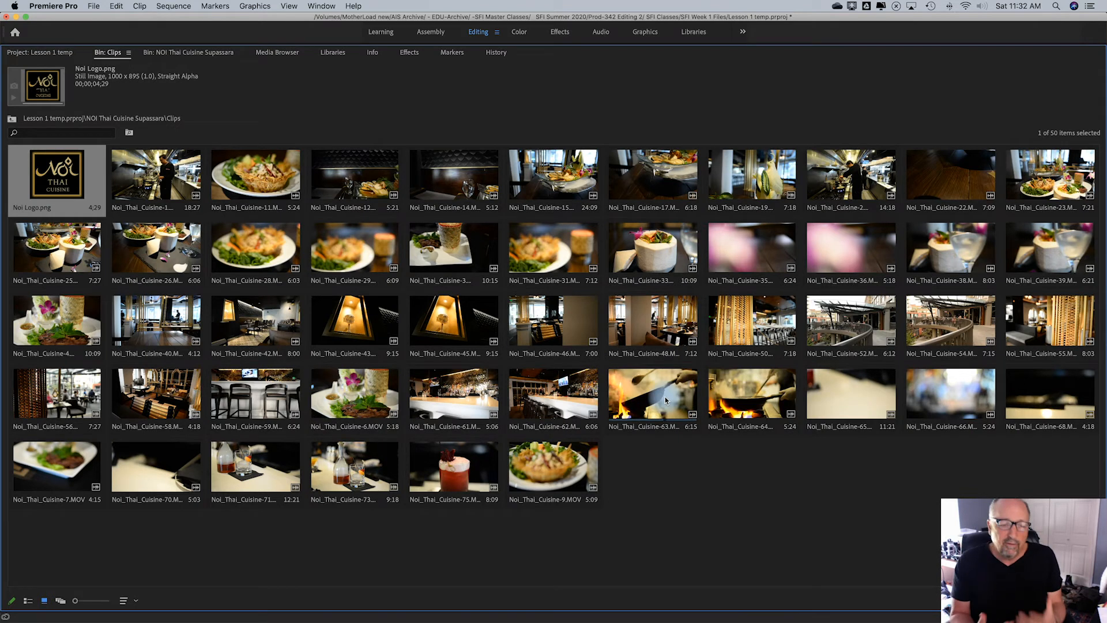
click(28, 602)
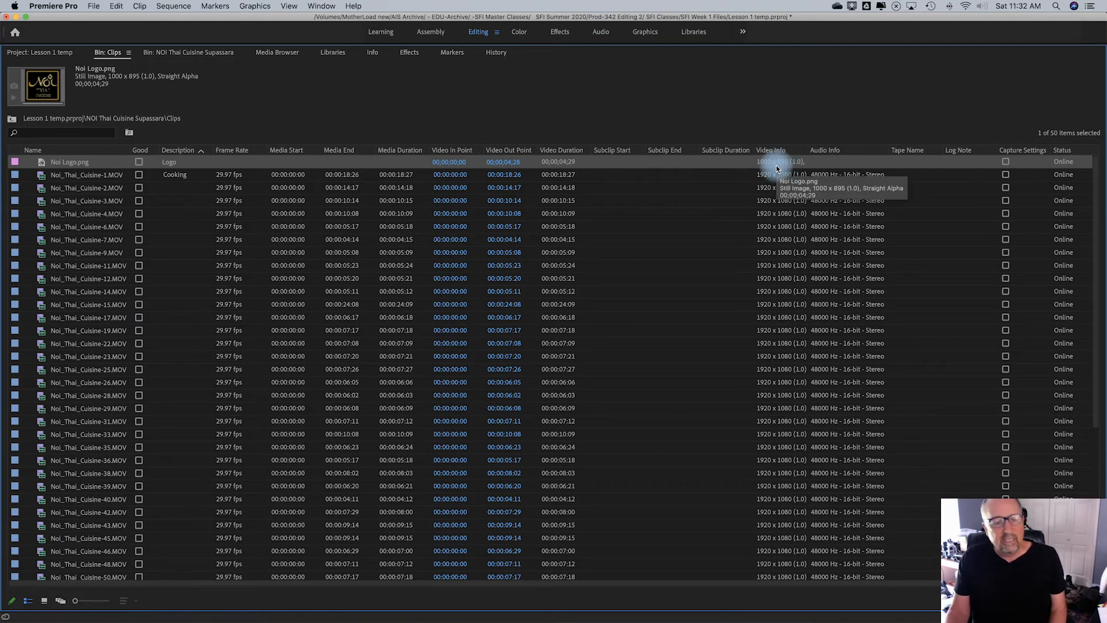
key(grave)
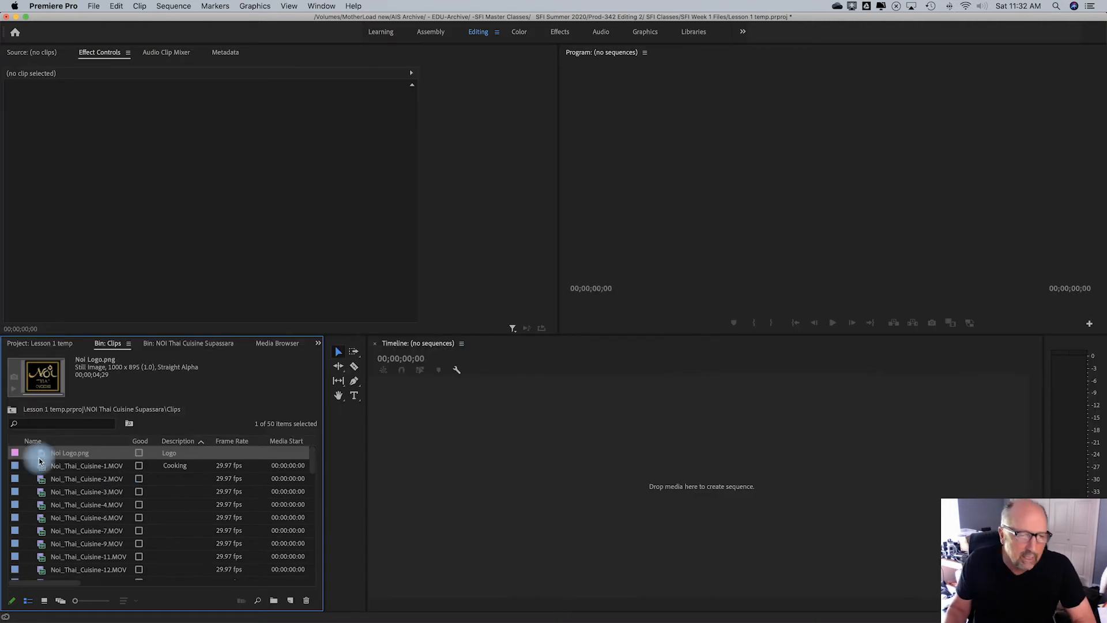
Create a sequence directly from Noi Logo.png and play part of it.
drag(40, 455, 658, 469)
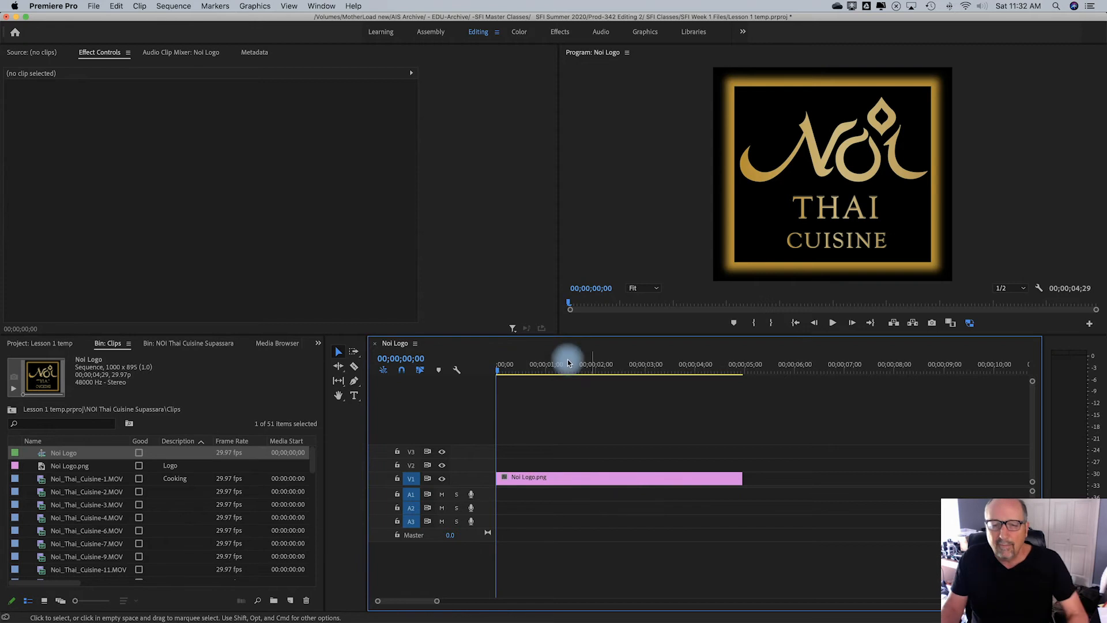
click(547, 366)
key(space)
key(space)
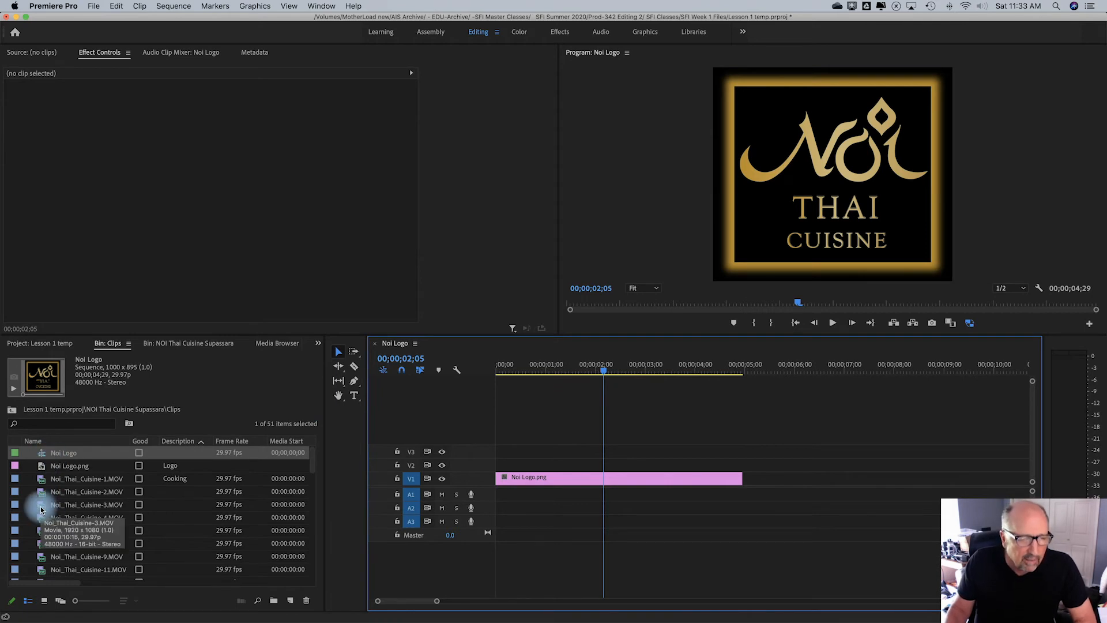
Add Noi_Thai_Cuisine-3.MOV right after the logo in the sequence and check how it fits the frame.
drag(40, 510, 745, 486)
drag(792, 525, 790, 522)
drag(736, 364, 752, 367)
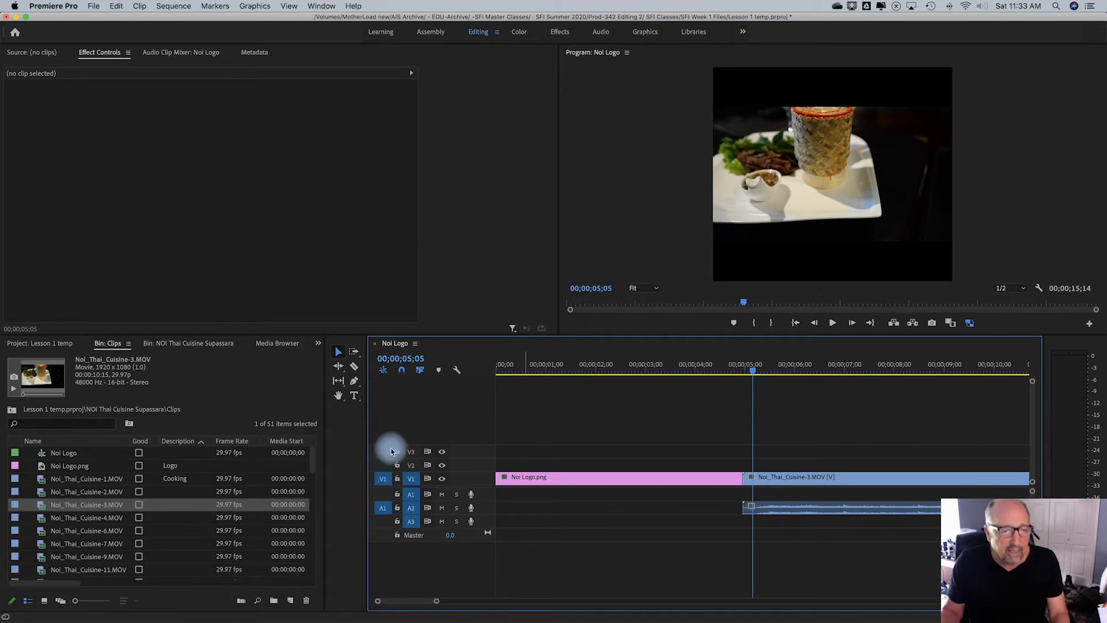
Undo the added clip and the creation of the sequence based on the logo.
key(super+z)
key(super+z)
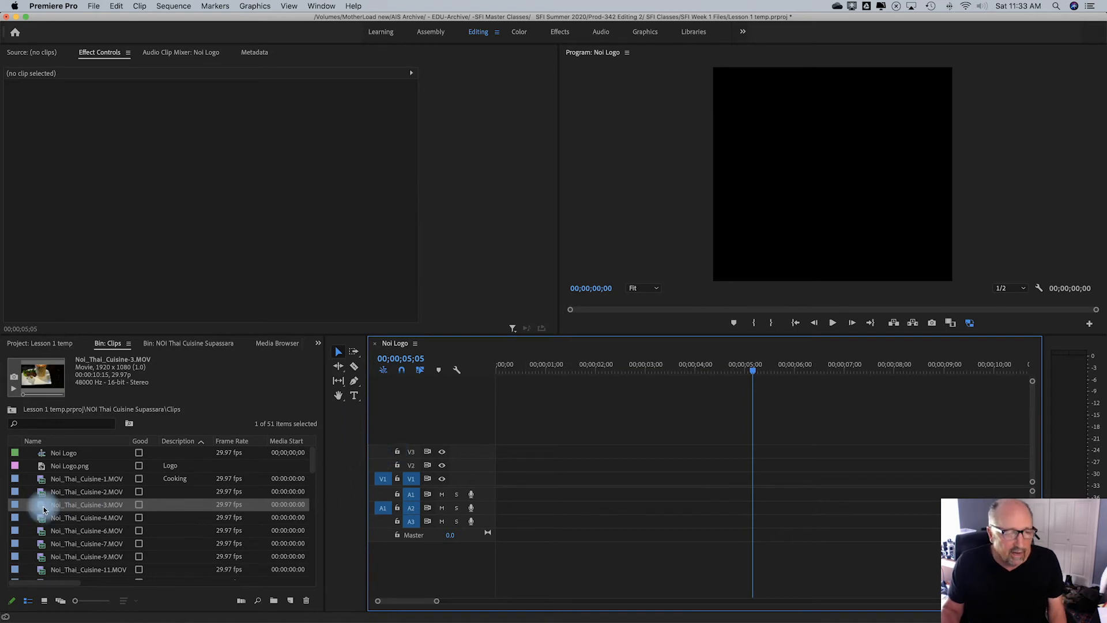
key(super+z)
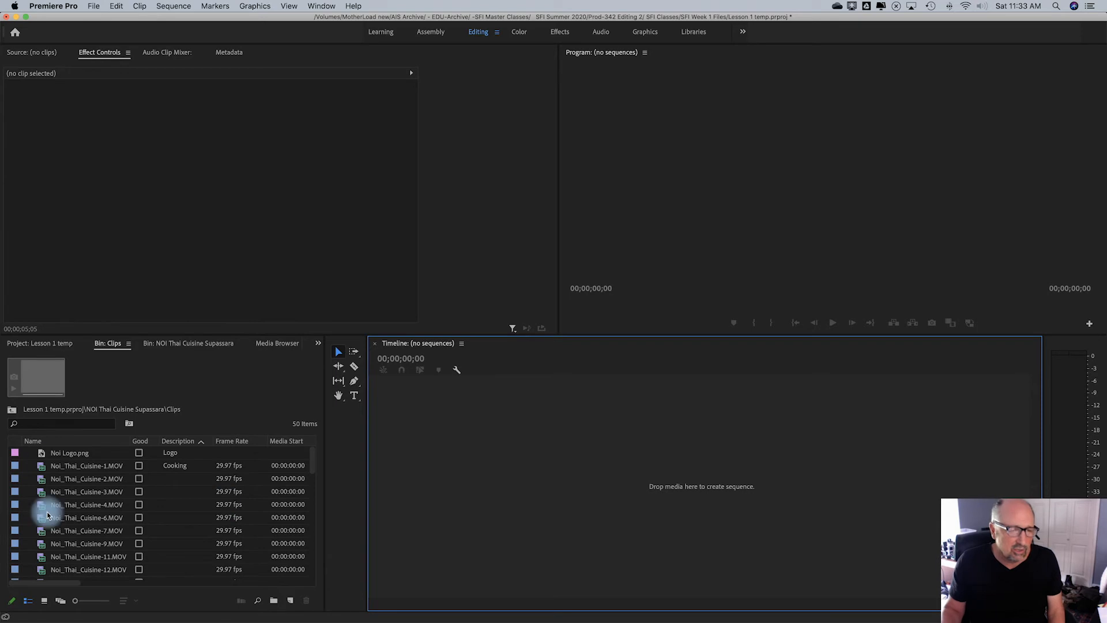
Create a new sequence with the DSLR 1080p30 preset, named with the editor's surname followed by "-30sec com".
click(43, 464)
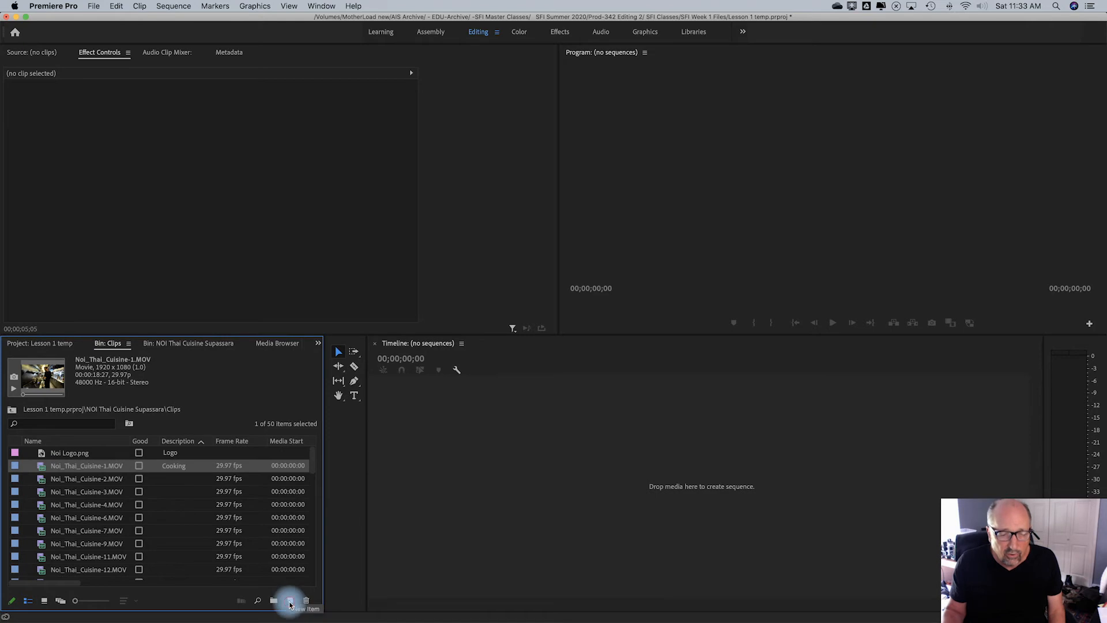
click(290, 600)
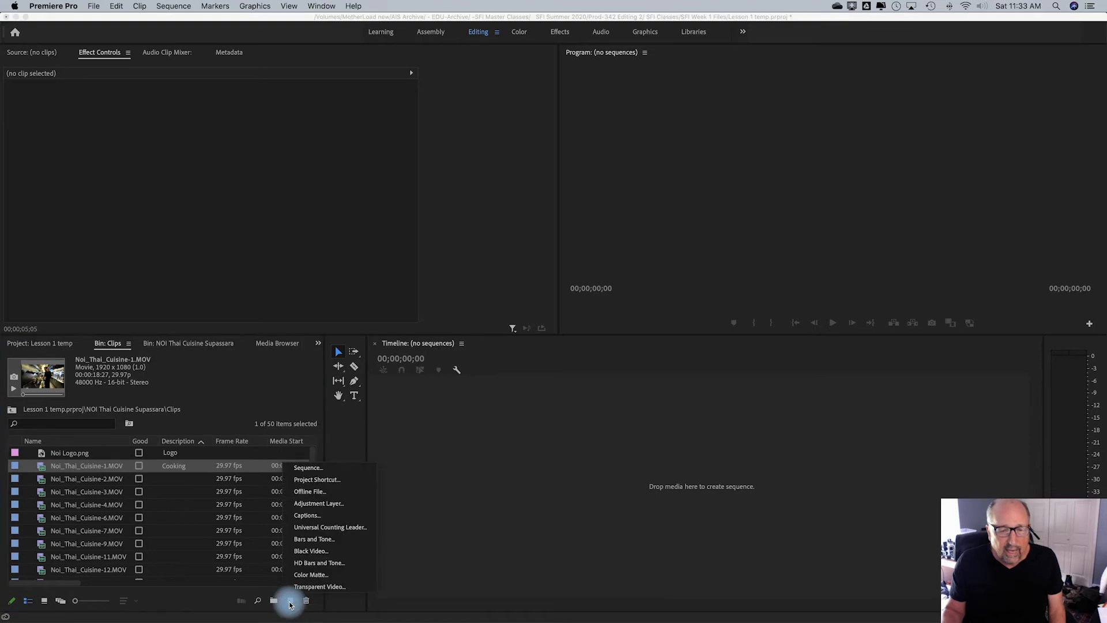
click(311, 467)
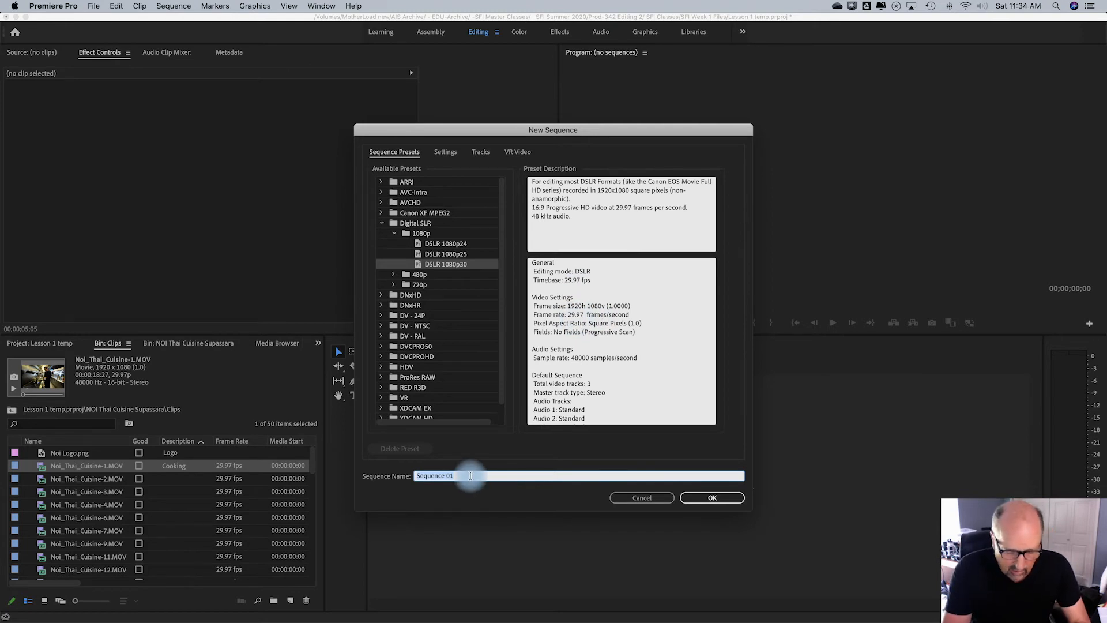
text(Ken)
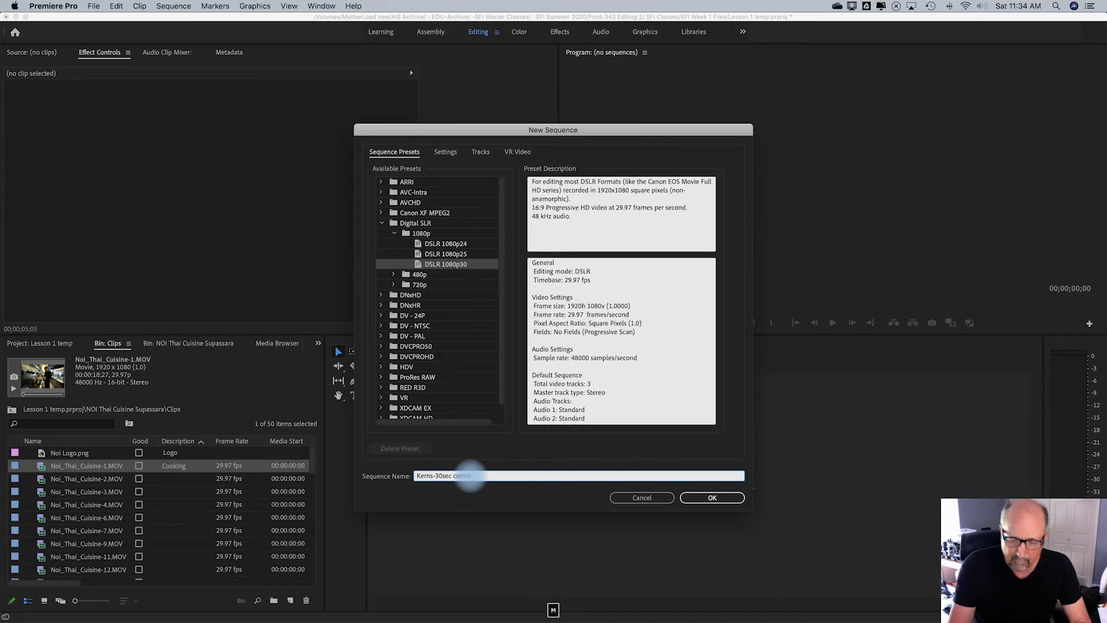
click(711, 498)
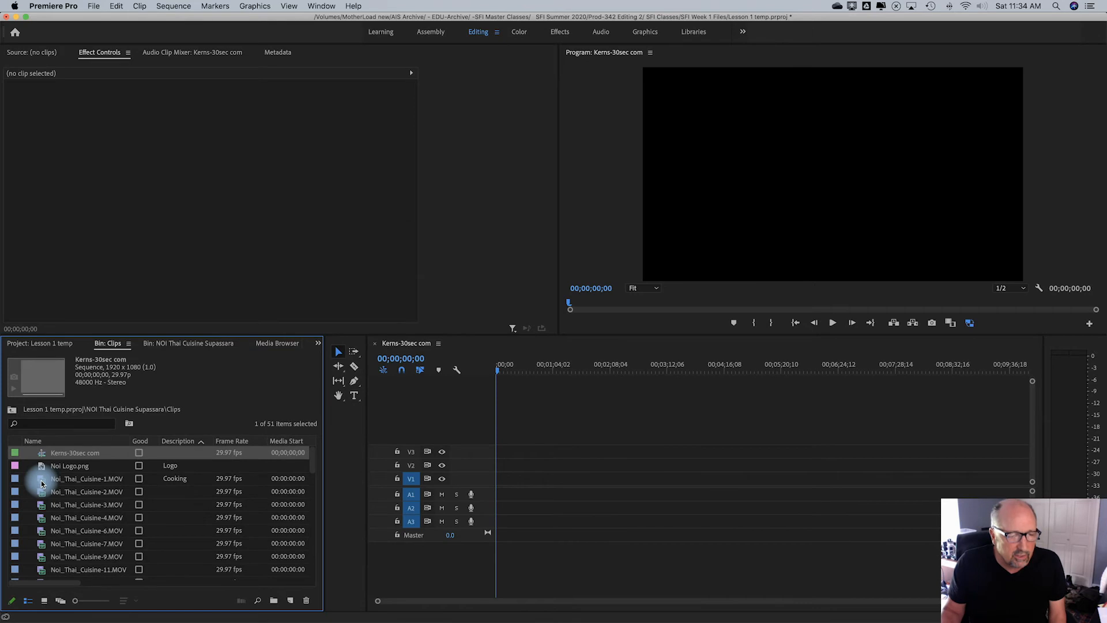
Place Noi_Thai_Cuisine-1.MOV at the start of the sequence on V1 and A1 and check its picture.
drag(41, 483, 489, 496)
click(504, 369)
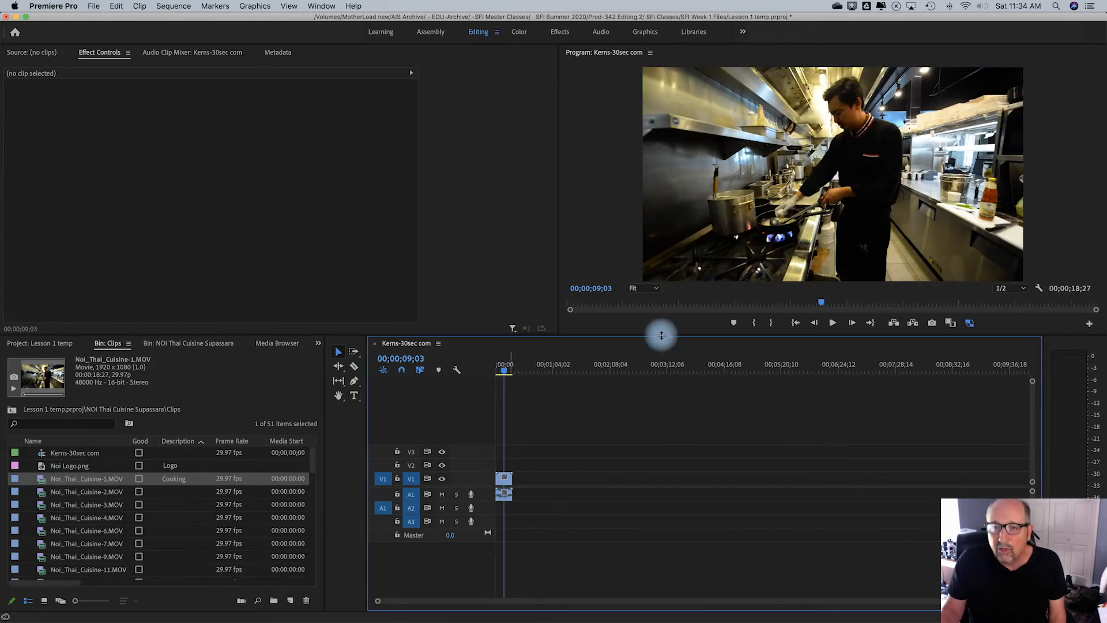
Add Noi Logo.png over the end of the cooking clip, move it up to V2, and check it over the footage.
drag(43, 468, 514, 489)
click(509, 374)
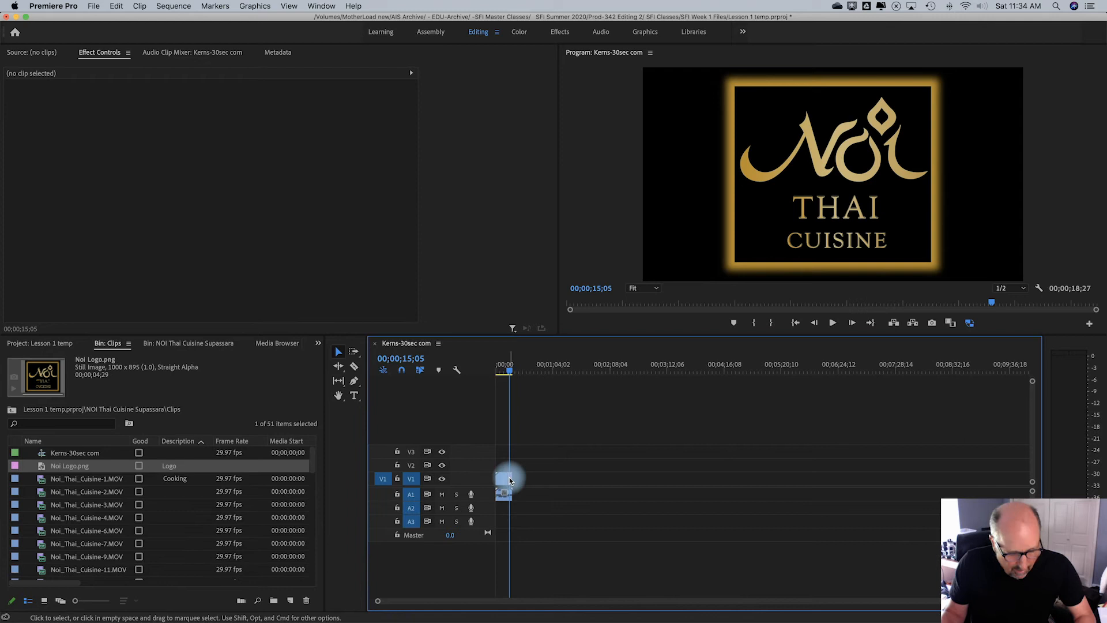
drag(507, 484, 505, 469)
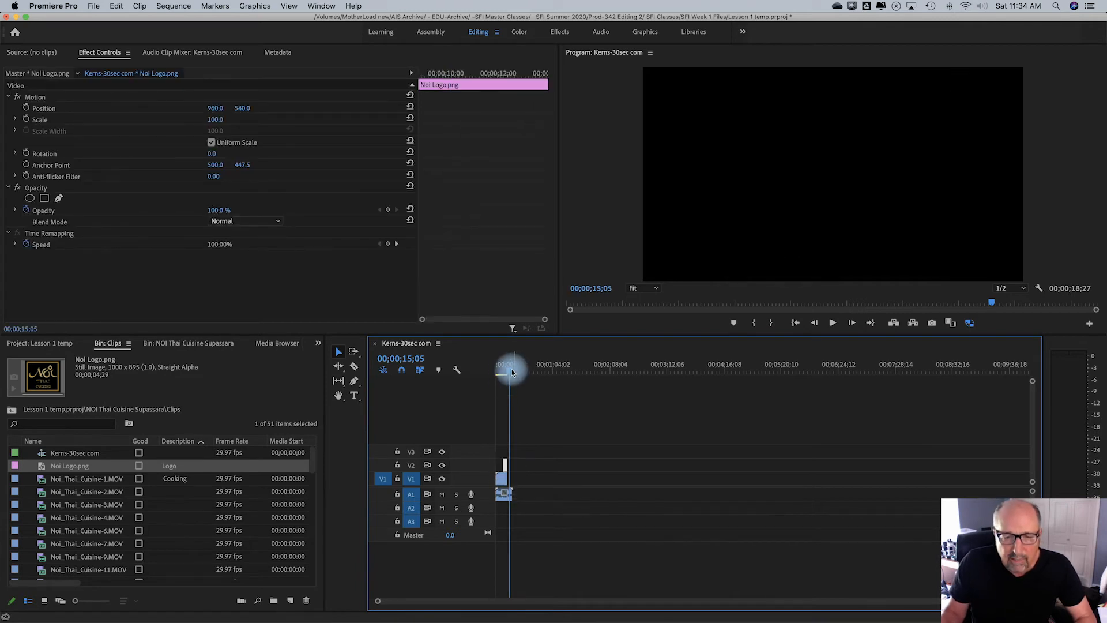
drag(510, 373, 505, 374)
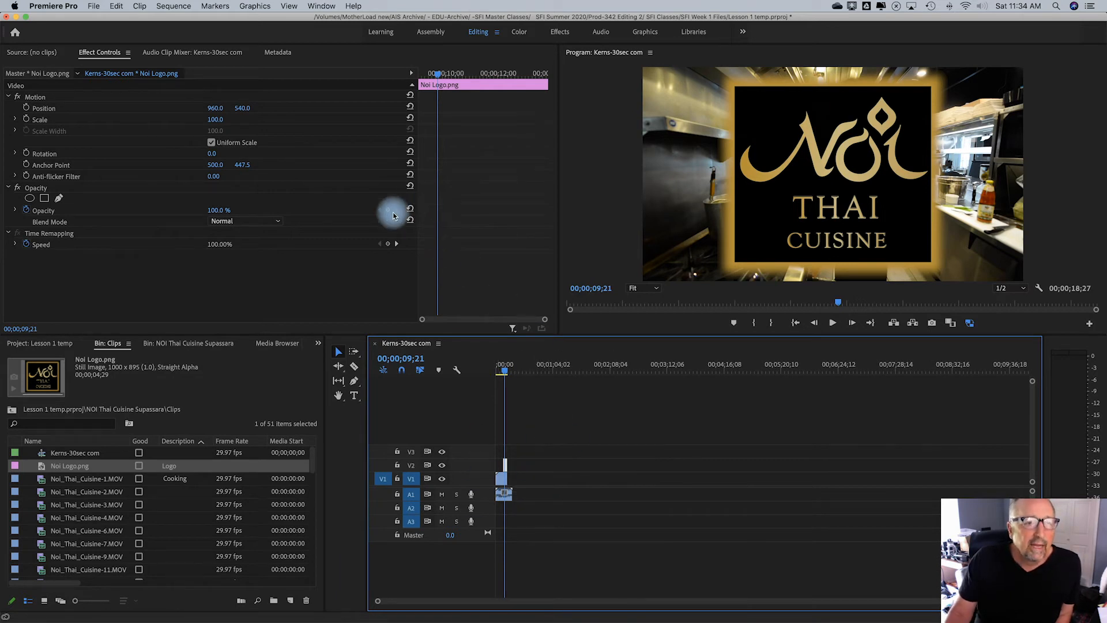
Load Noi_Thai_Cuisine-1.MOV into the Source monitor and add it after the first clip, on V1 and A2.
click(32, 51)
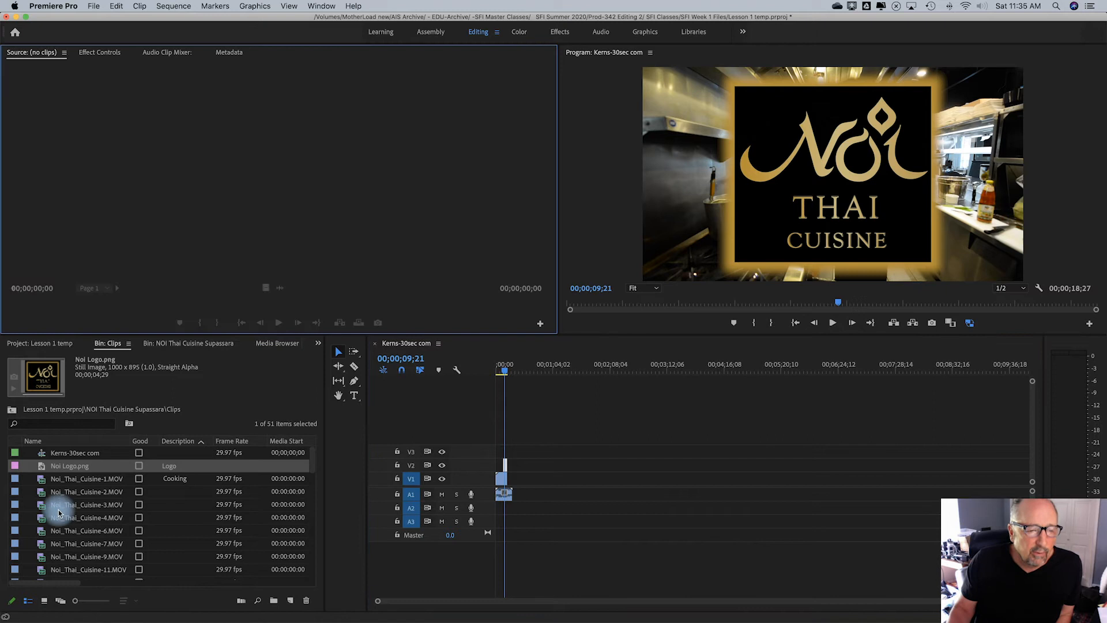
double_click(42, 478)
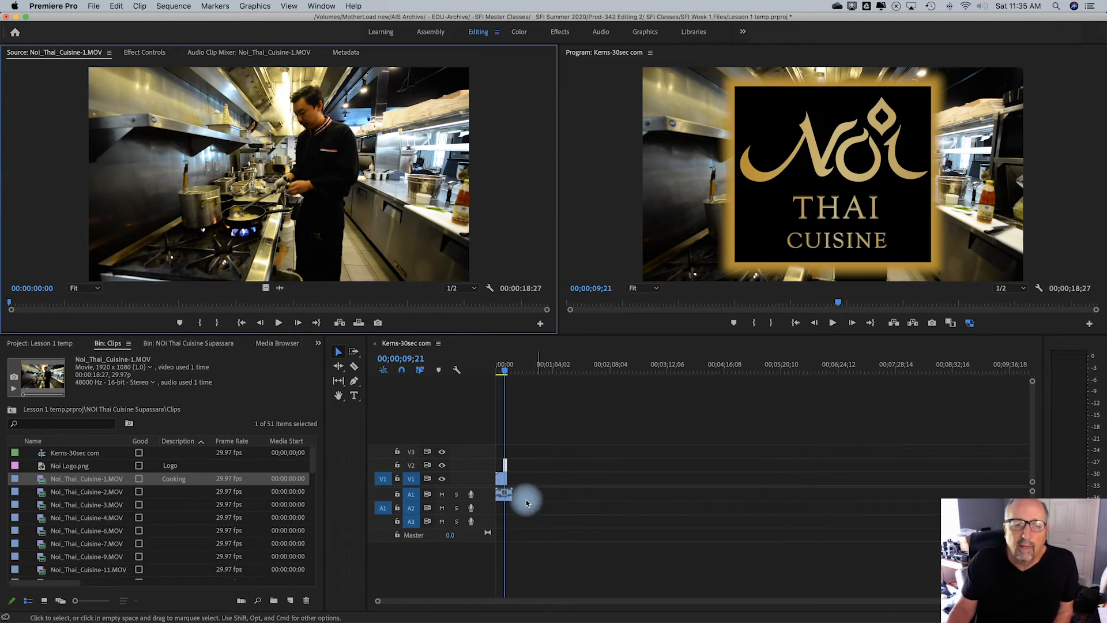
click(331, 211)
drag(357, 223, 514, 490)
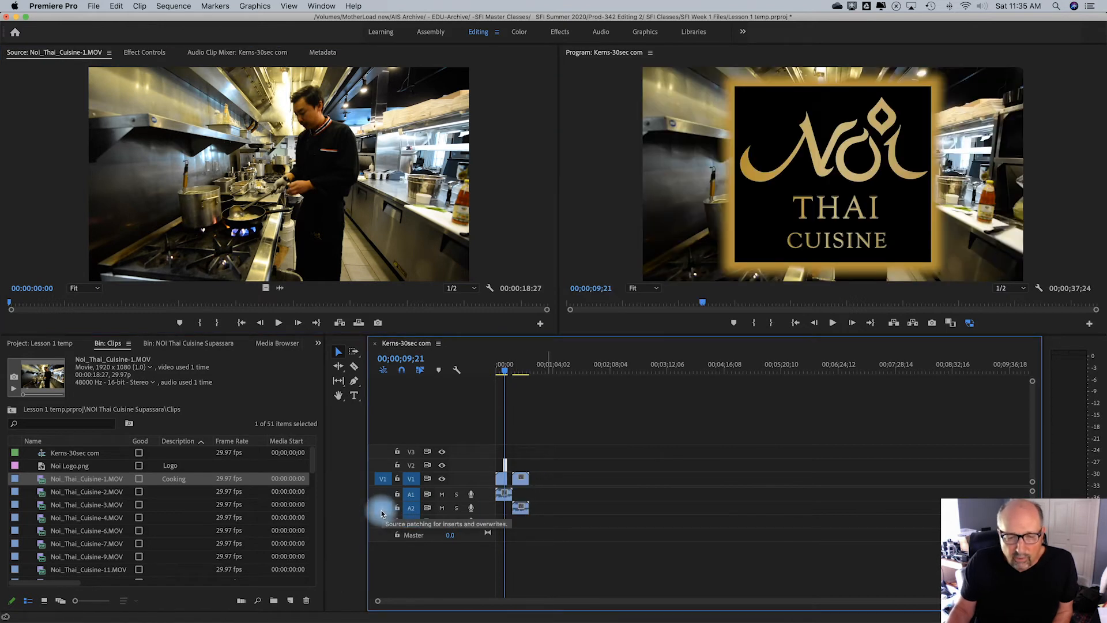
Patch the source audio to A1 and add another copy of Noi_Thai_Cuisine-1.MOV from the Source monitor at the sequence's end.
drag(384, 509, 383, 497)
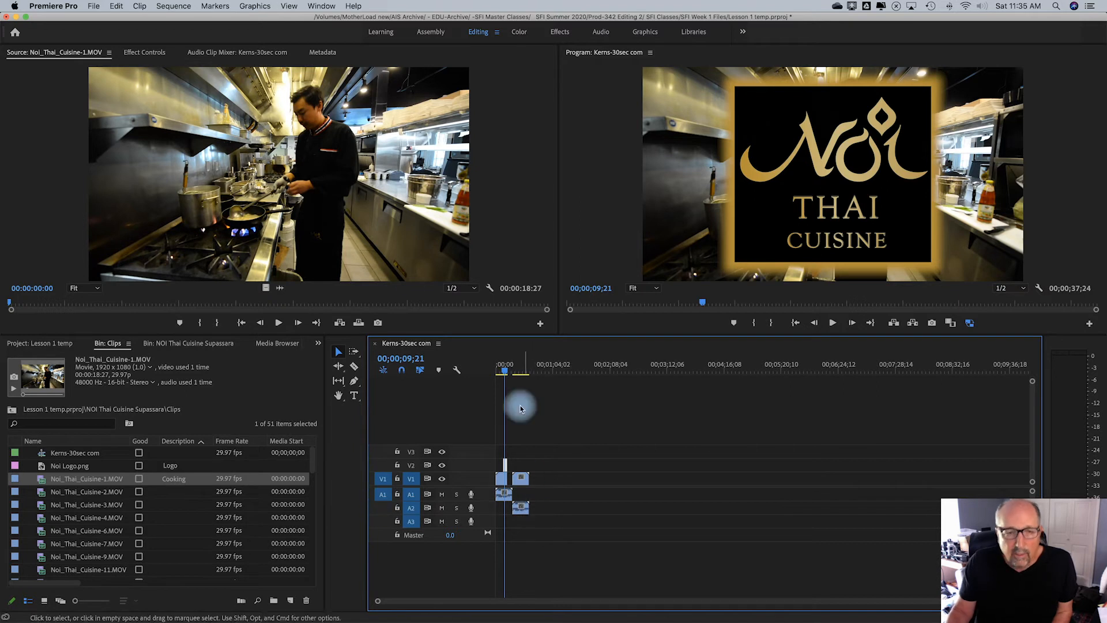
drag(336, 190, 519, 494)
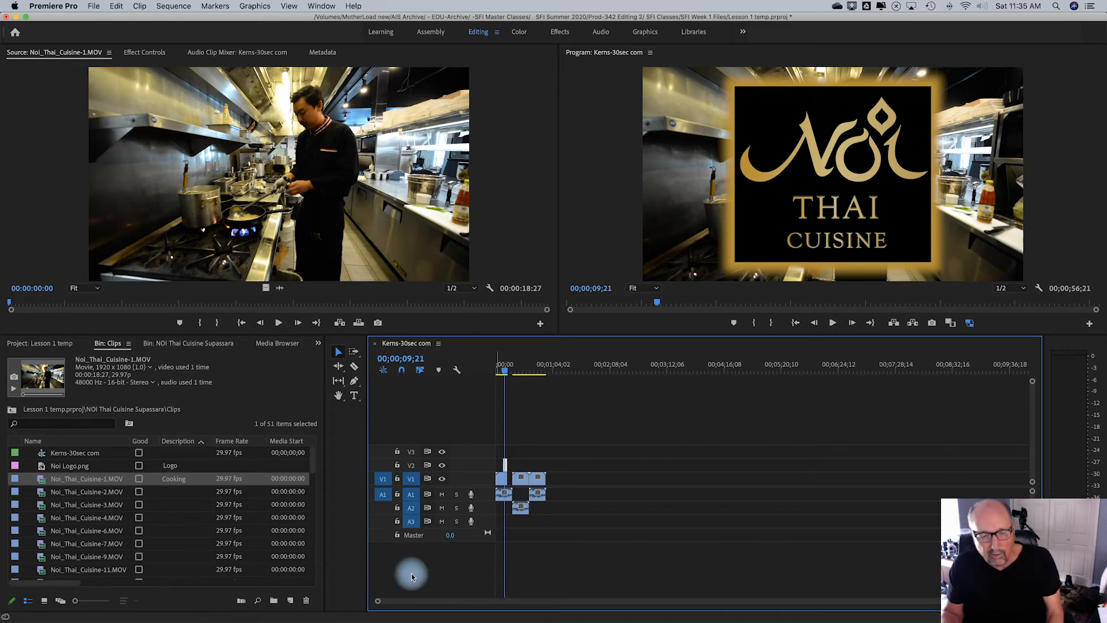
Increase the heights of tracks V1 and V2 until their clip thumbnails show, with the timeline zoomed in on the clips.
drag(379, 600, 562, 610)
drag(478, 474, 476, 441)
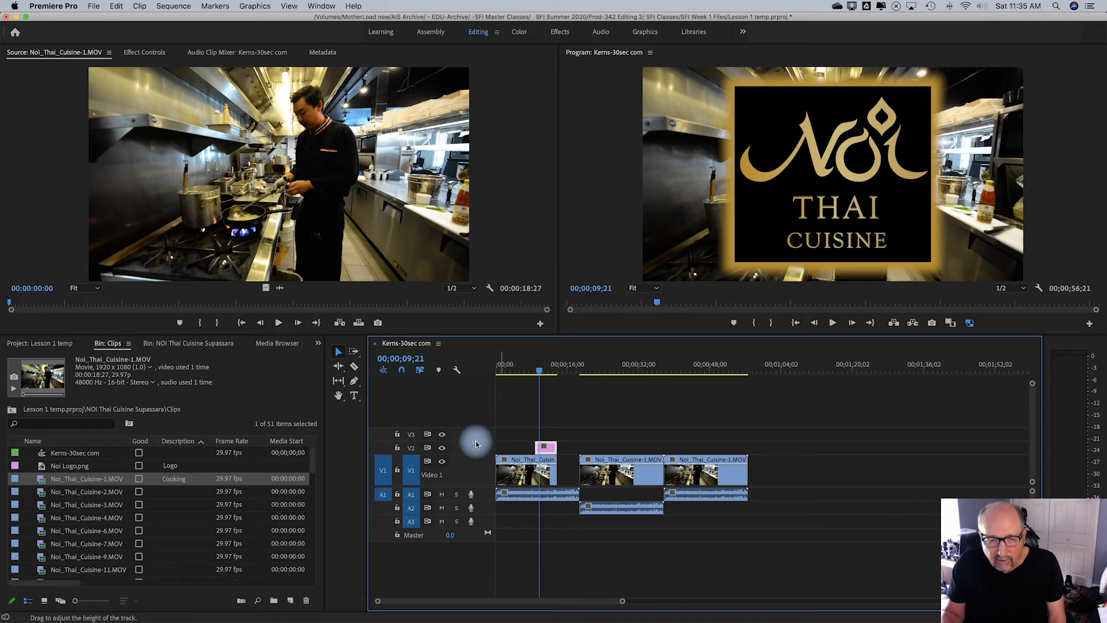
drag(476, 442, 477, 425)
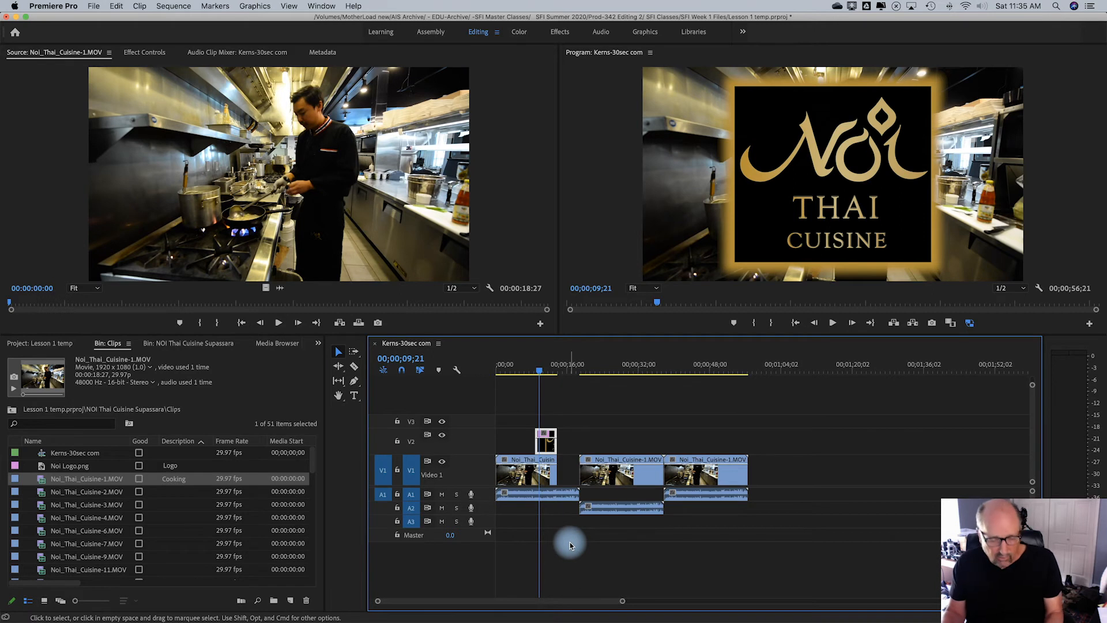
drag(623, 601, 802, 610)
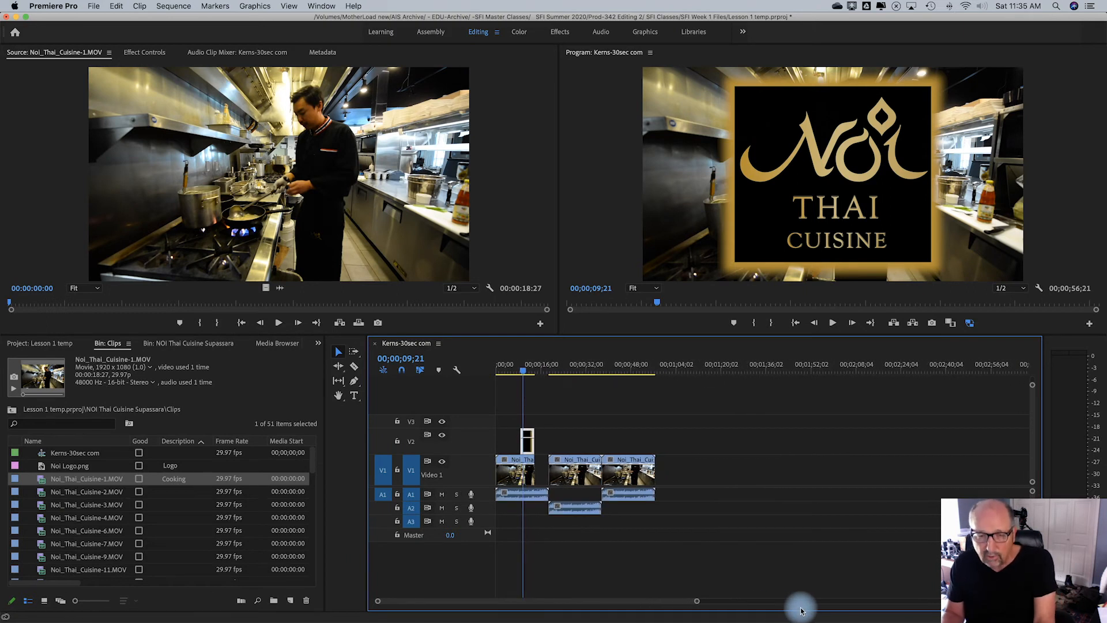
Enlarge all video and audio tracks in the timeline to show the logo thumbnail and the audio waveform near the playhead.
key(backslash)
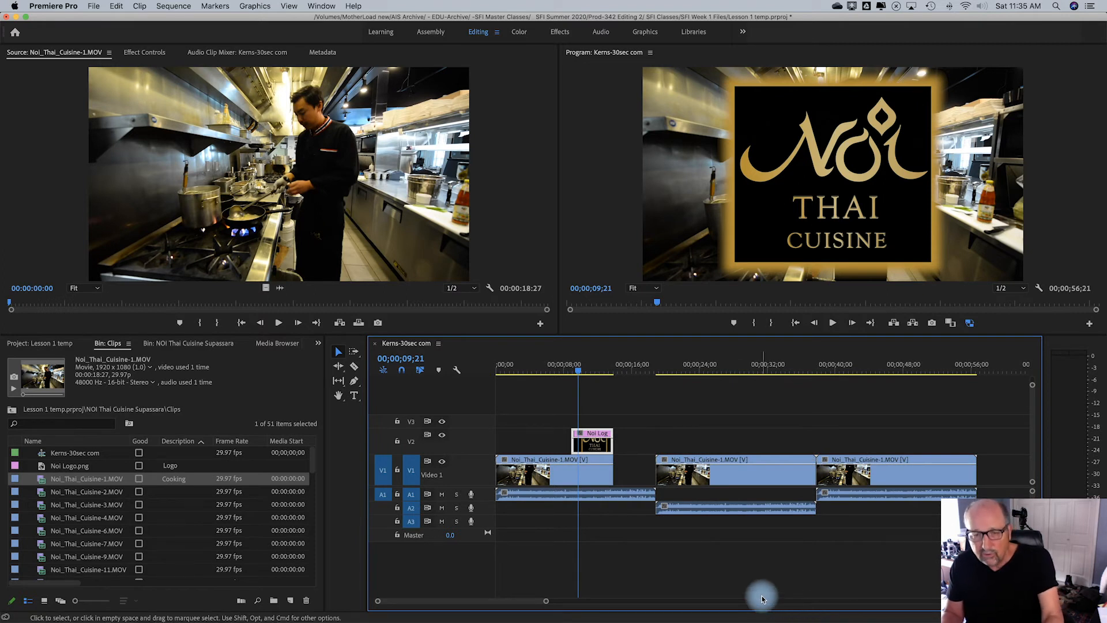
key(equal)
key(equal)
key(equal)
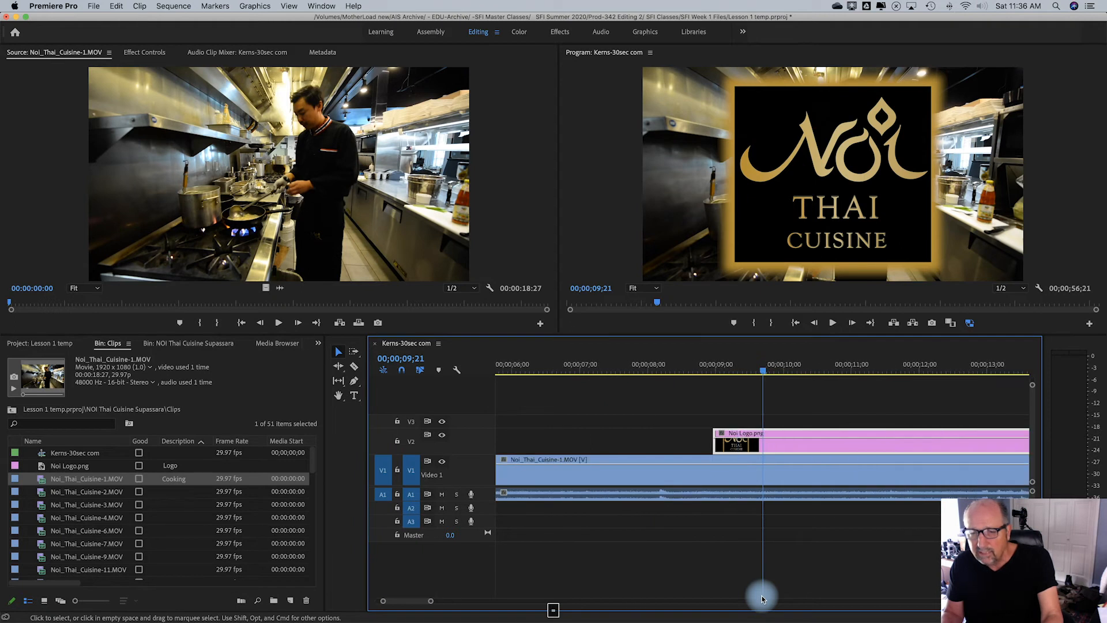
key(equal)
key(equal)
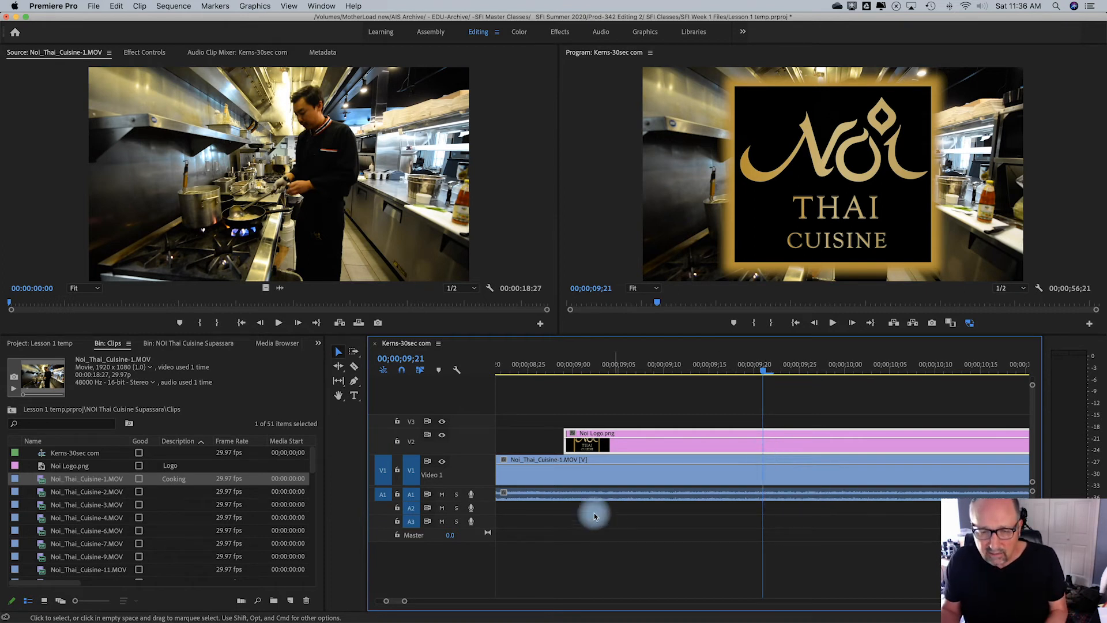
key(super+equal)
key(super+equal)
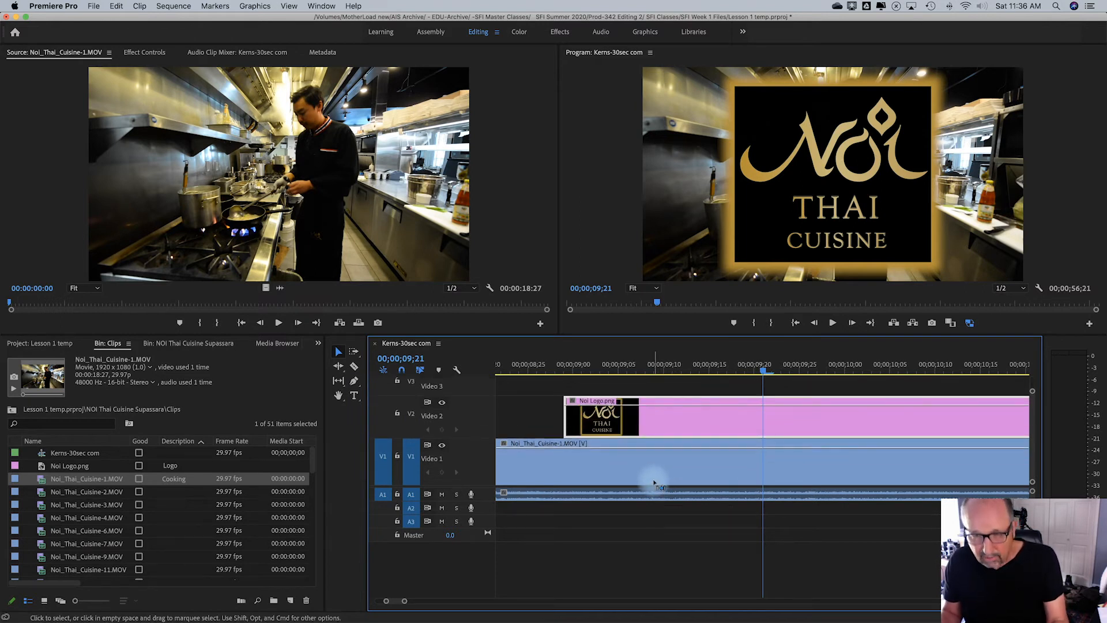
key(super+equal)
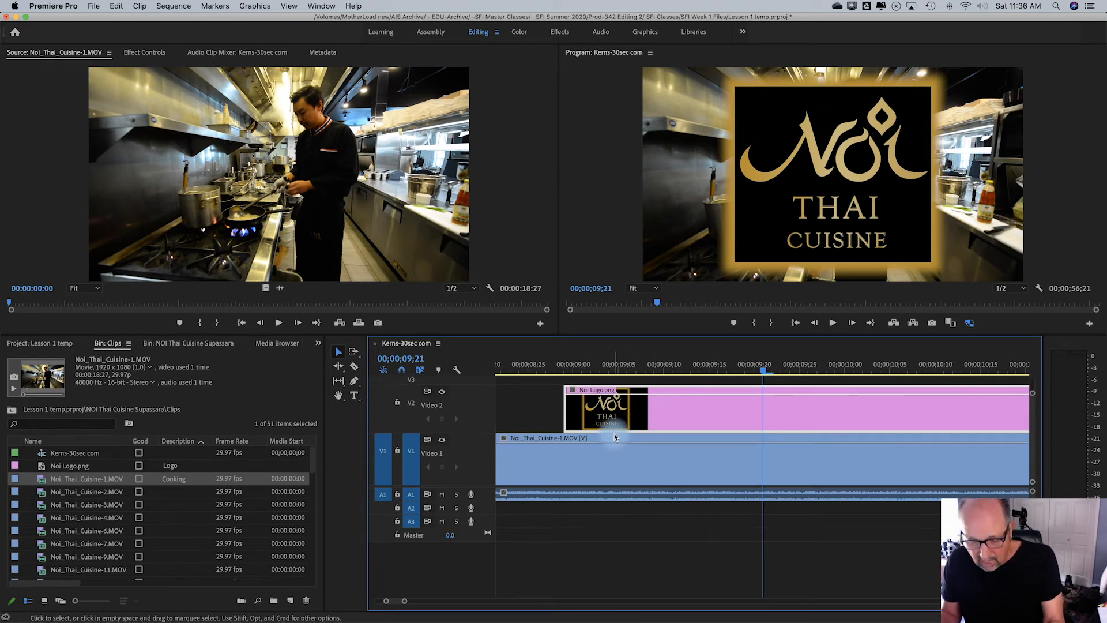
key(alt+equal)
key(alt+equal)
key(alt+equal)
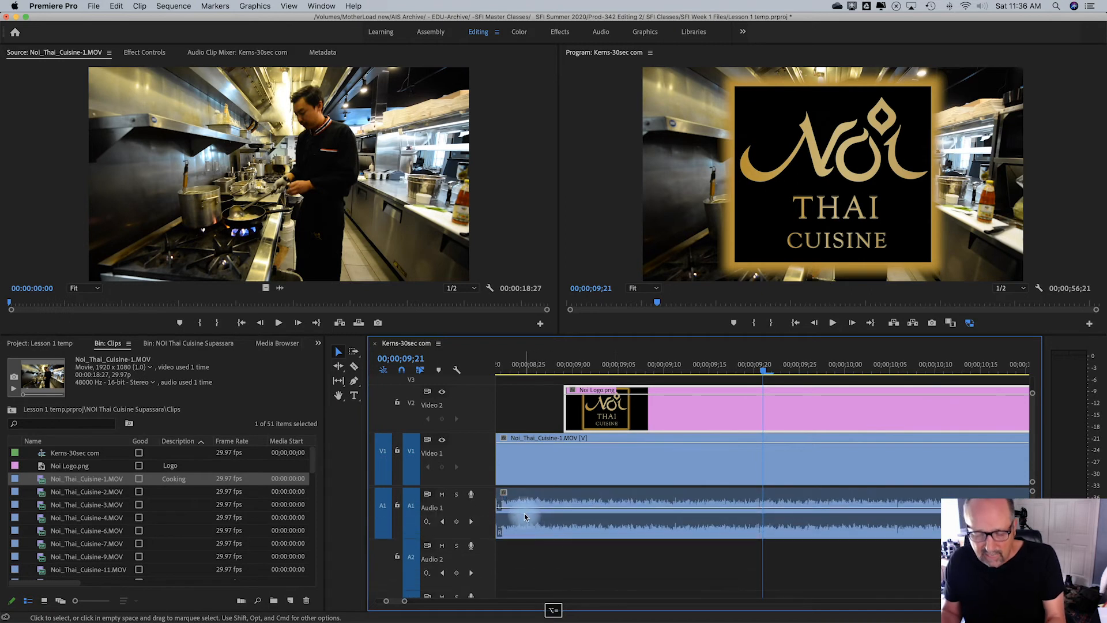
Inspect the clips around the playhead at several timeline zoom levels and fit the whole sequence in the timeline.
key(=)
key(-)
key(-)
key(-)
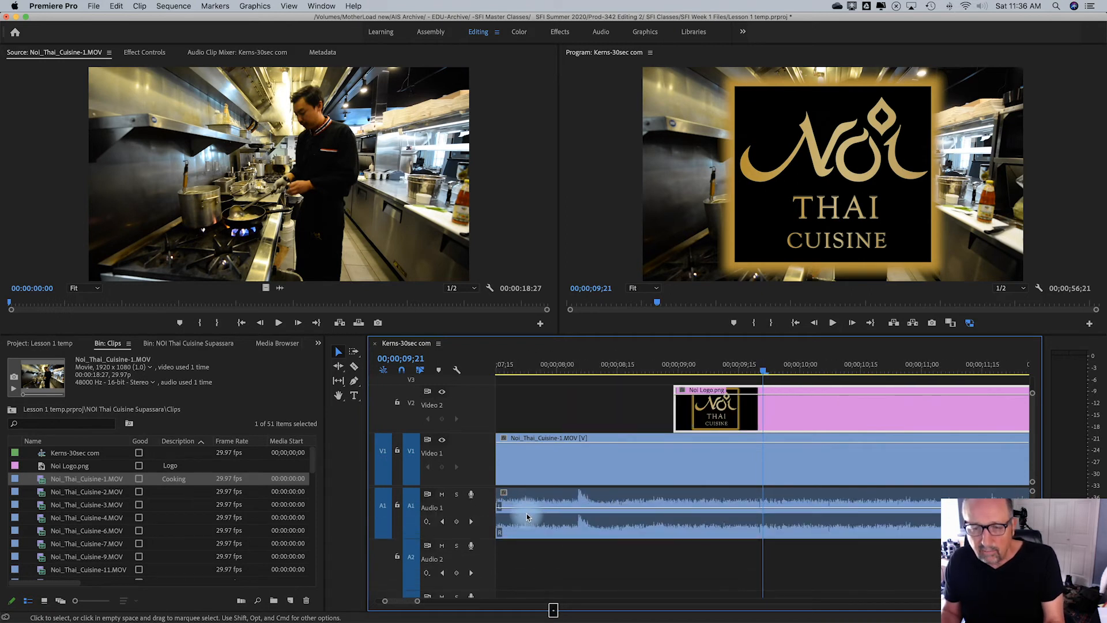
key(=)
key(=)
key(-)
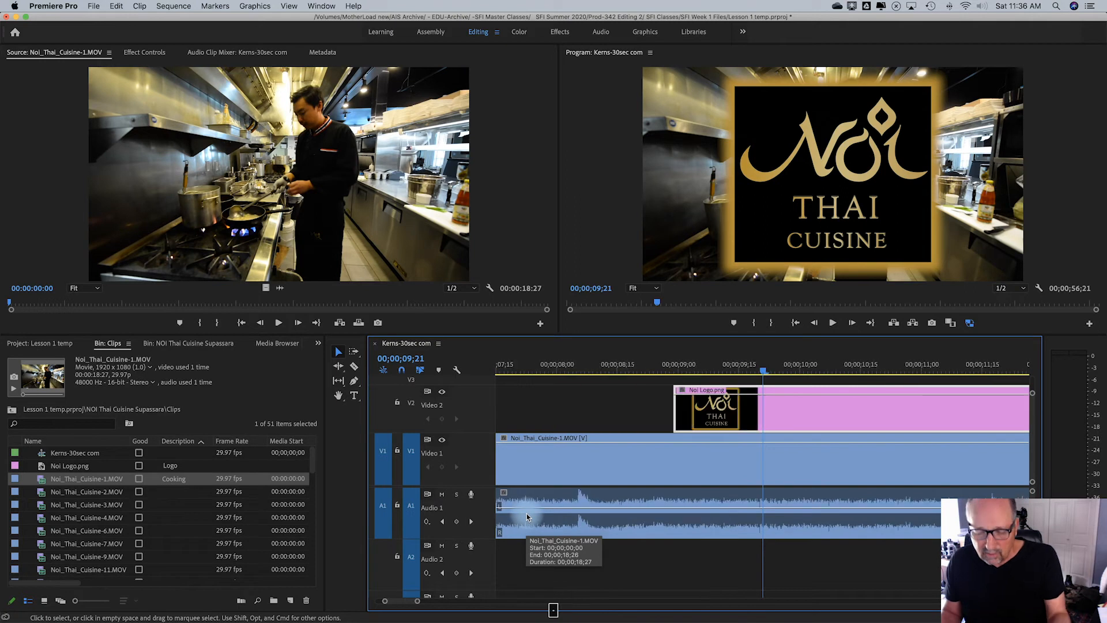
key(backslash)
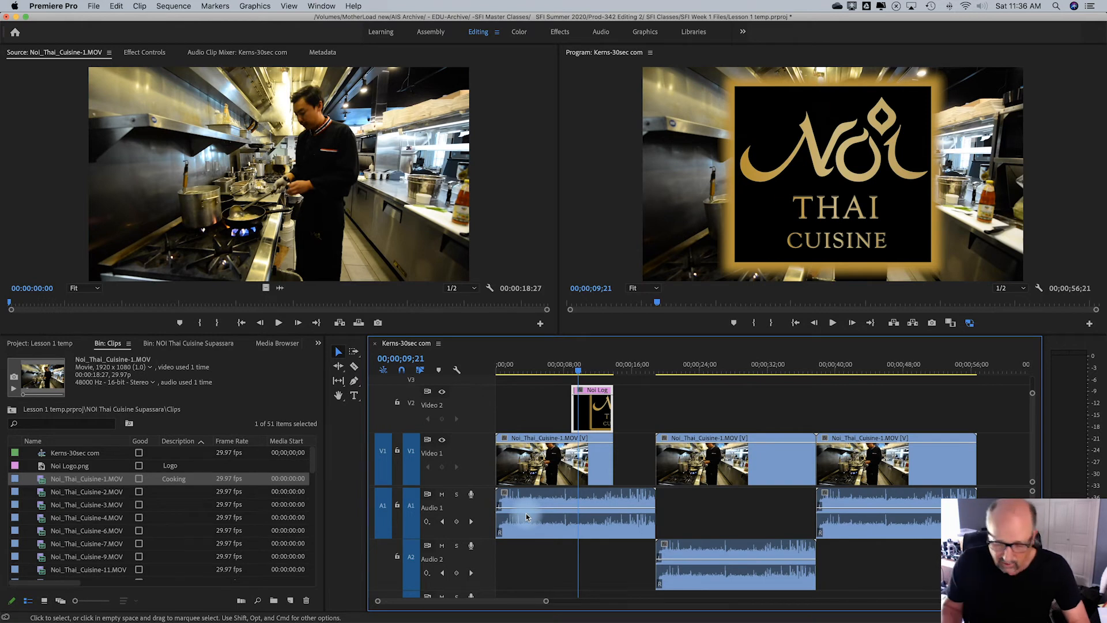
Shrink all video tracks and all audio tracks in the timeline to their minimum height.
key(minus)
key(minus)
key(minus)
key(minus)
key(equal)
key(equal)
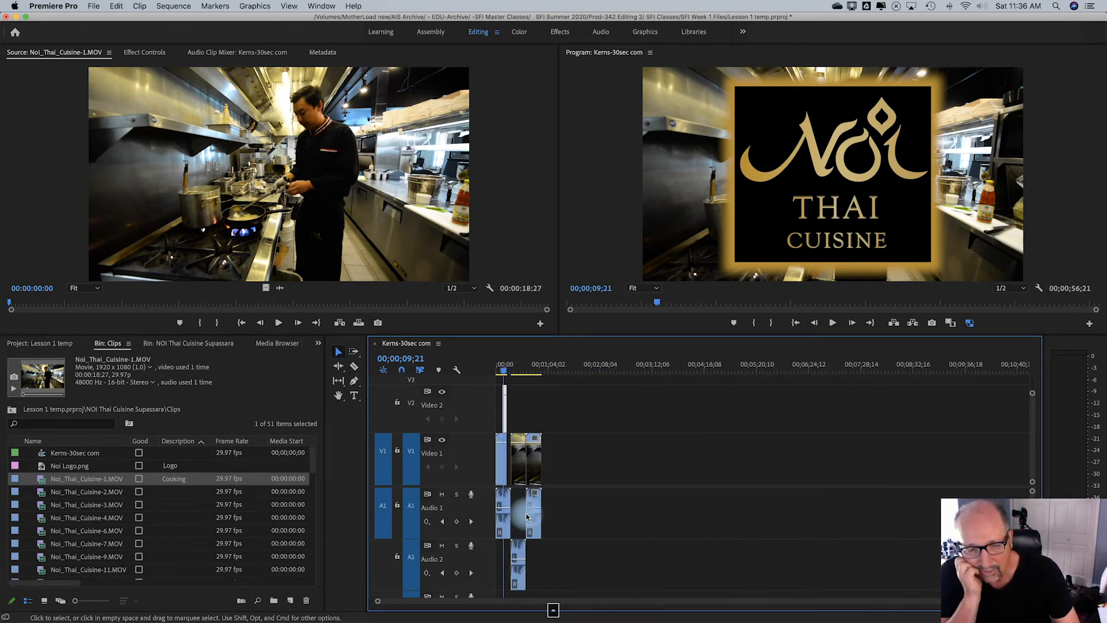
key(equal)
key(super+minus)
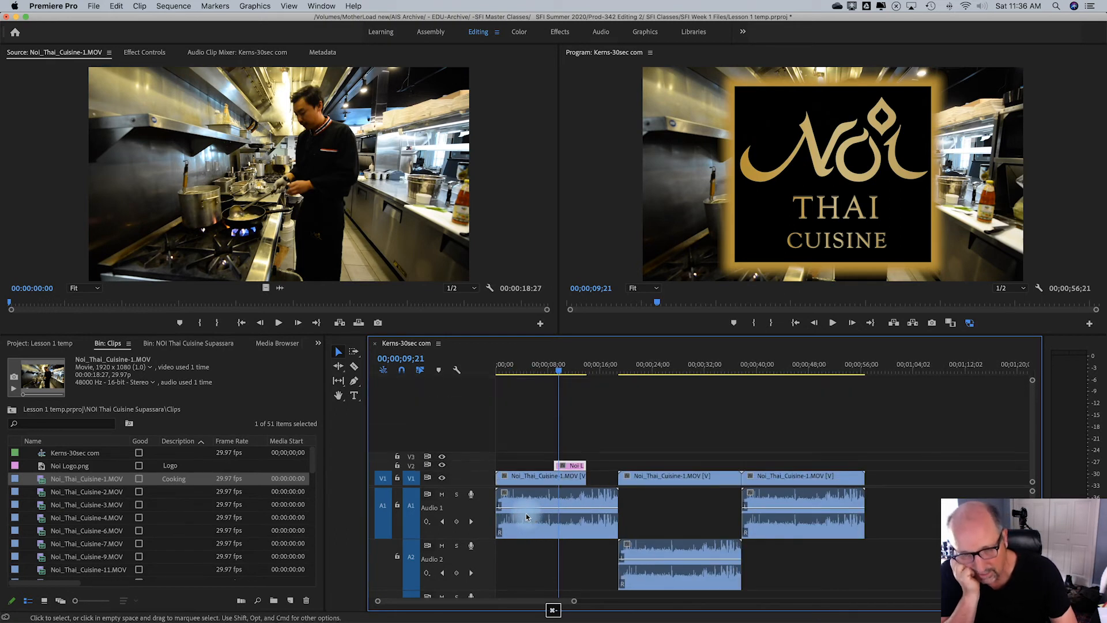
key(alt+minus)
key(alt+minus)
key(alt+minus)
key(alt+minus)
key(alt+minus)
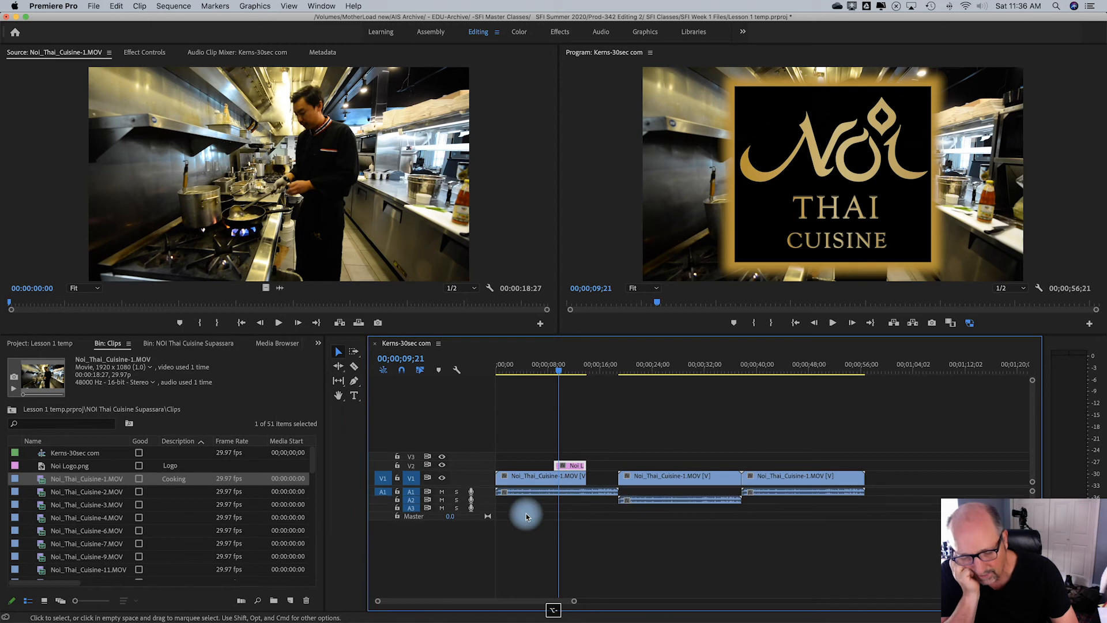
Zoom in on the first clips and expand all video and audio tracks to show thumbnails and waveforms.
key(minus)
key(minus)
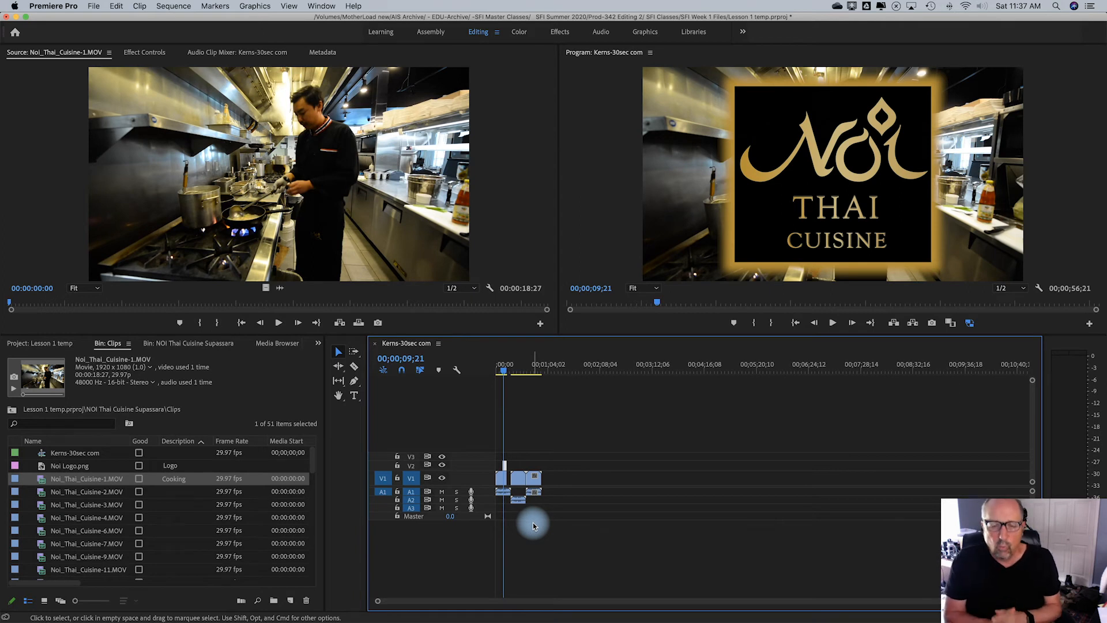
key(equal)
key(equal)
key(equal)
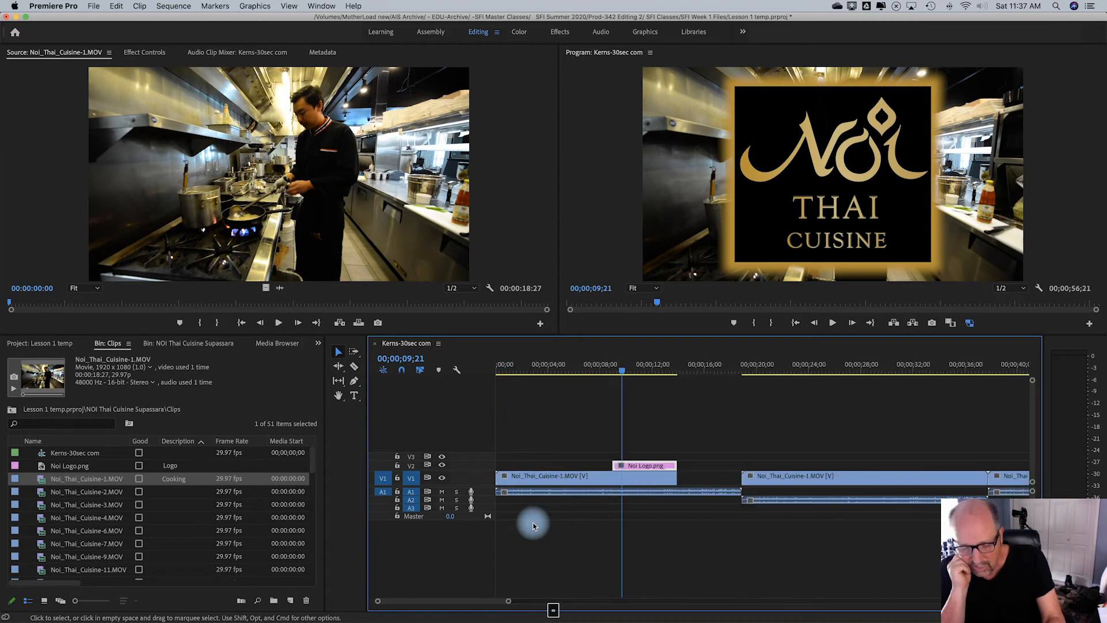
key(super+equal)
key(super+equal)
key(super+equal)
key(alt+equal)
key(alt+equal)
key(alt+equal)
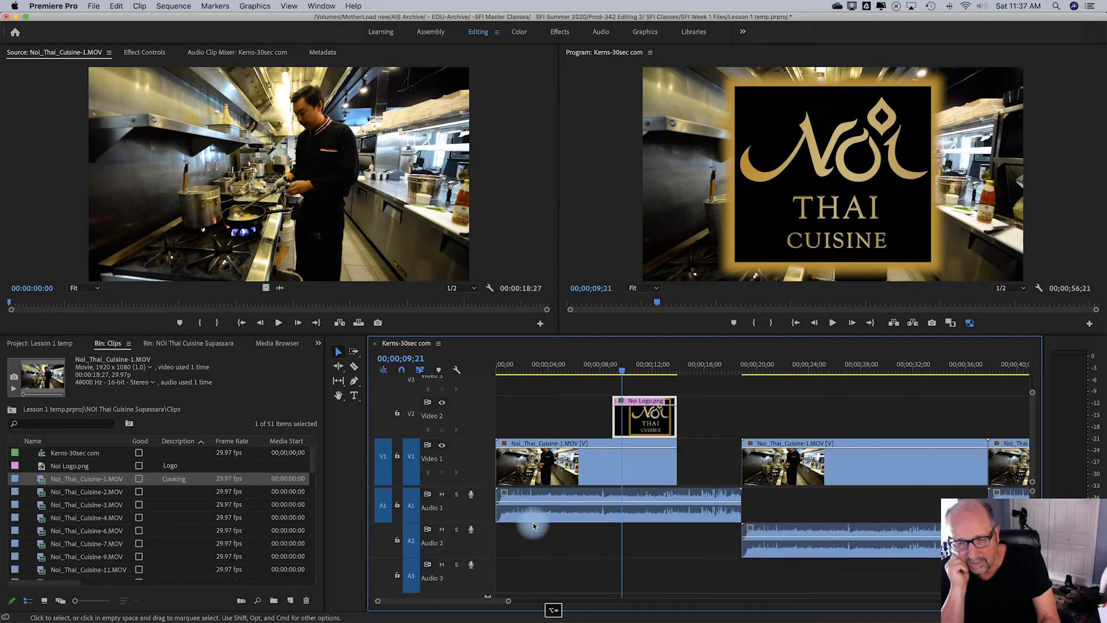
key(alt+equal)
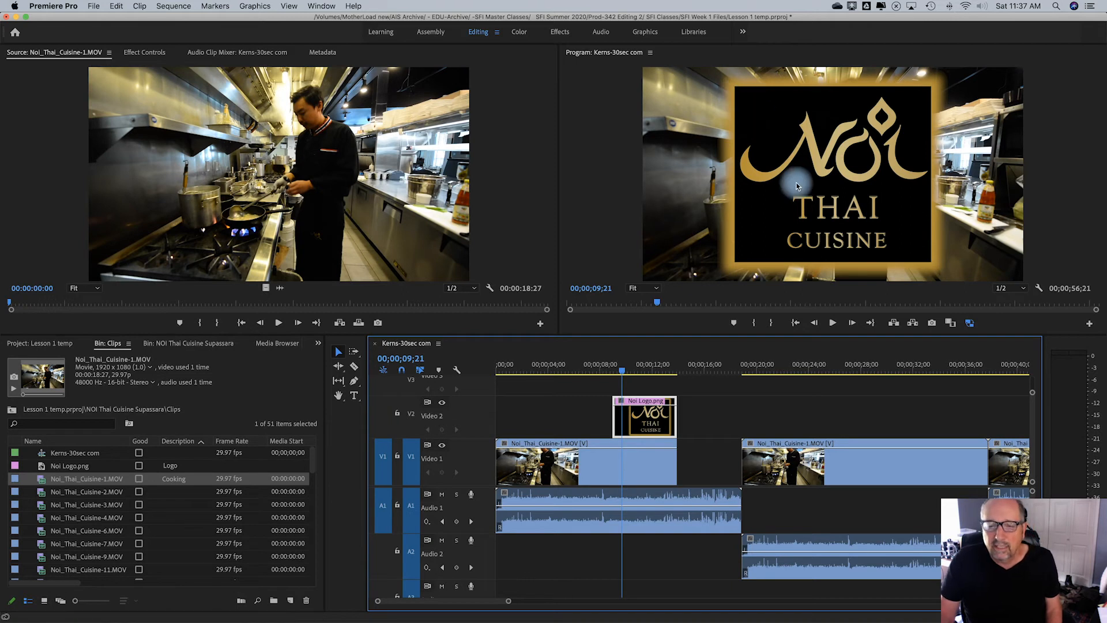
Move the playhead to 00;00;06;28, try to extend the first V1 clip's video over the gap, and undo the attempt.
drag(627, 363, 585, 372)
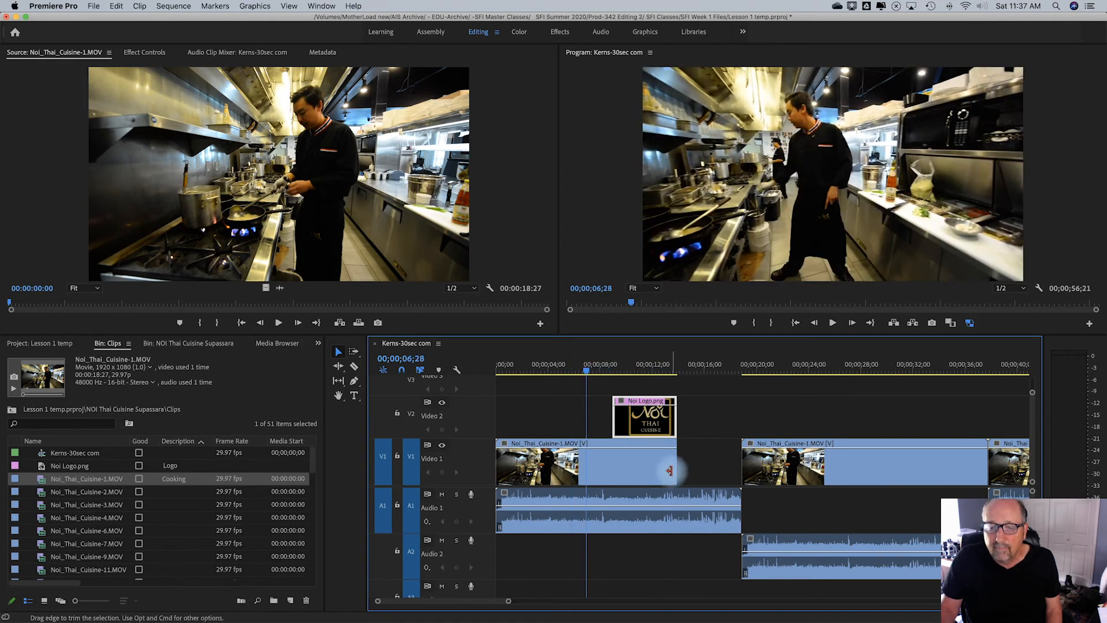
drag(672, 467, 706, 463)
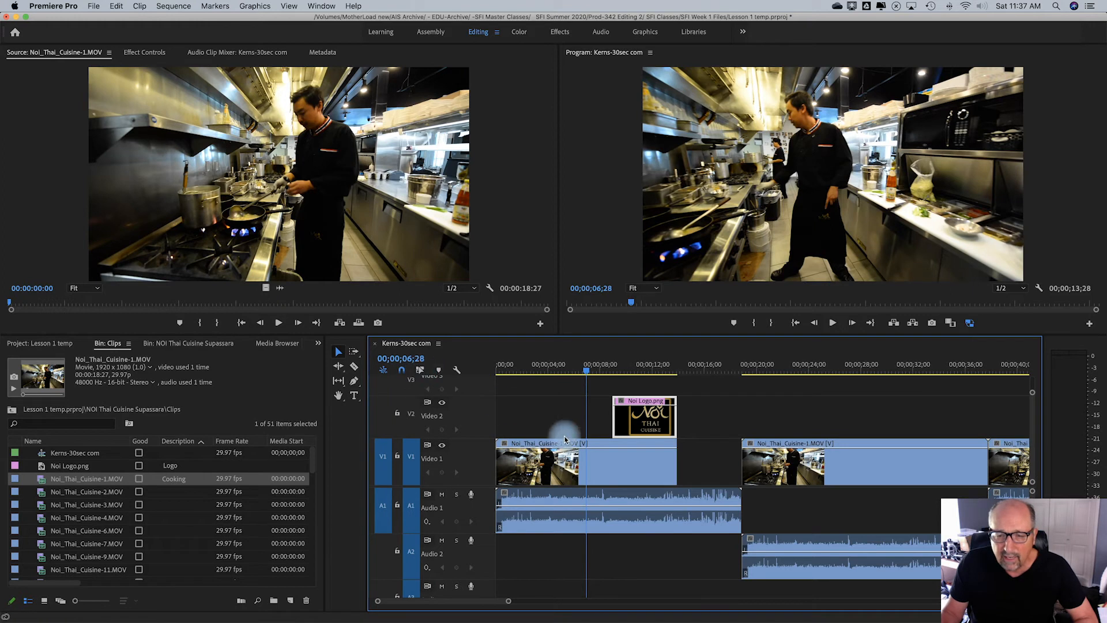
drag(680, 461, 731, 497)
key(super+z)
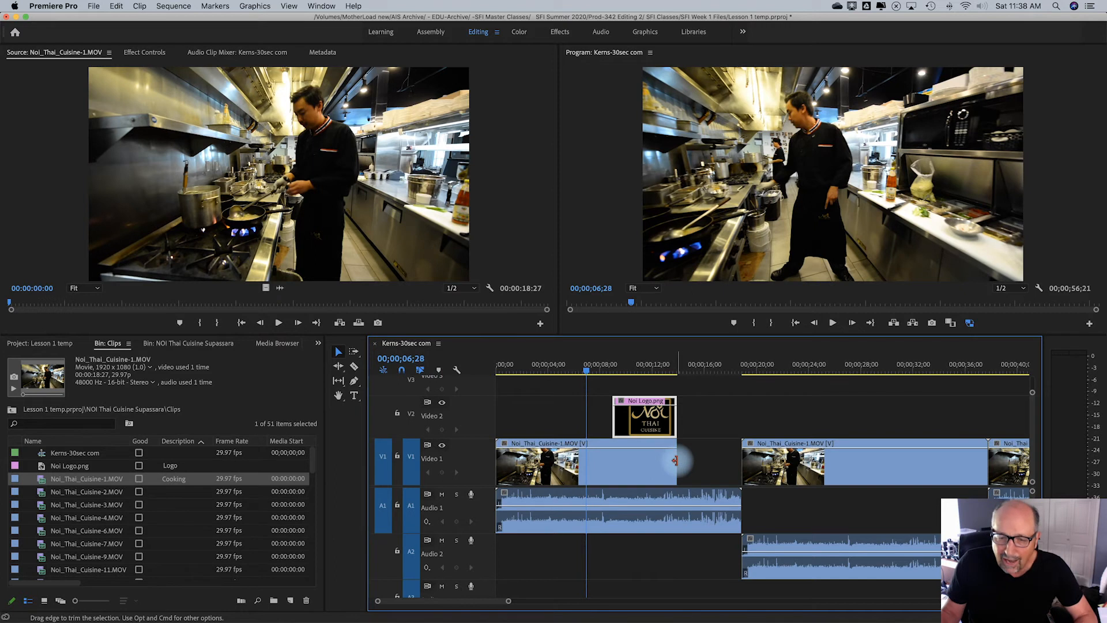
Extend the first clip's video on V1 to the start of the second clip and check its linked audio selection.
drag(677, 460, 742, 459)
click(698, 481)
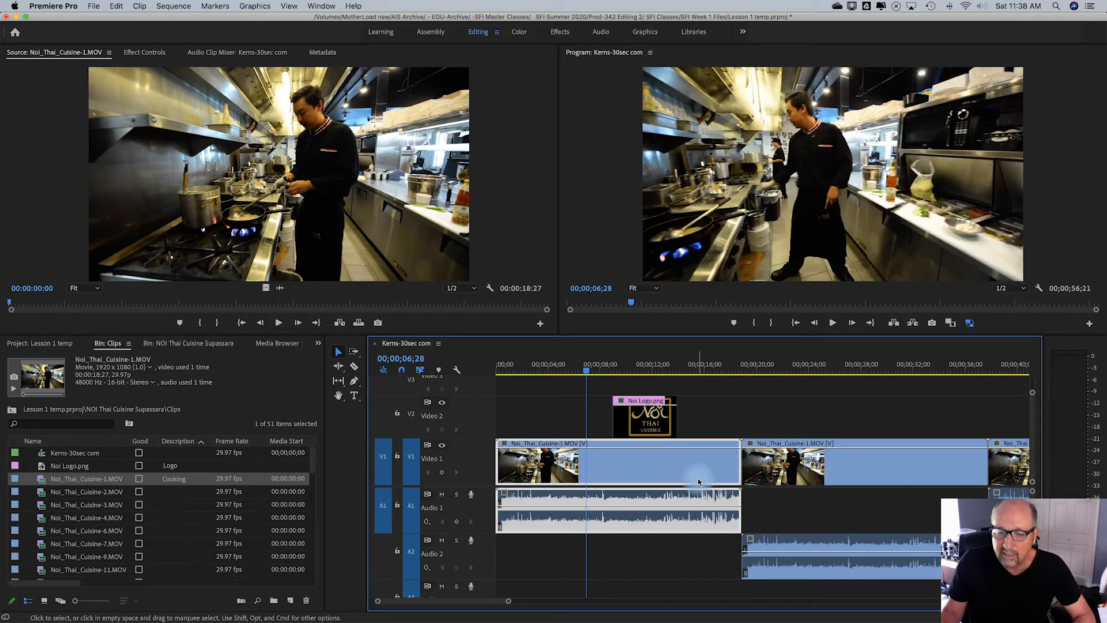
click(725, 418)
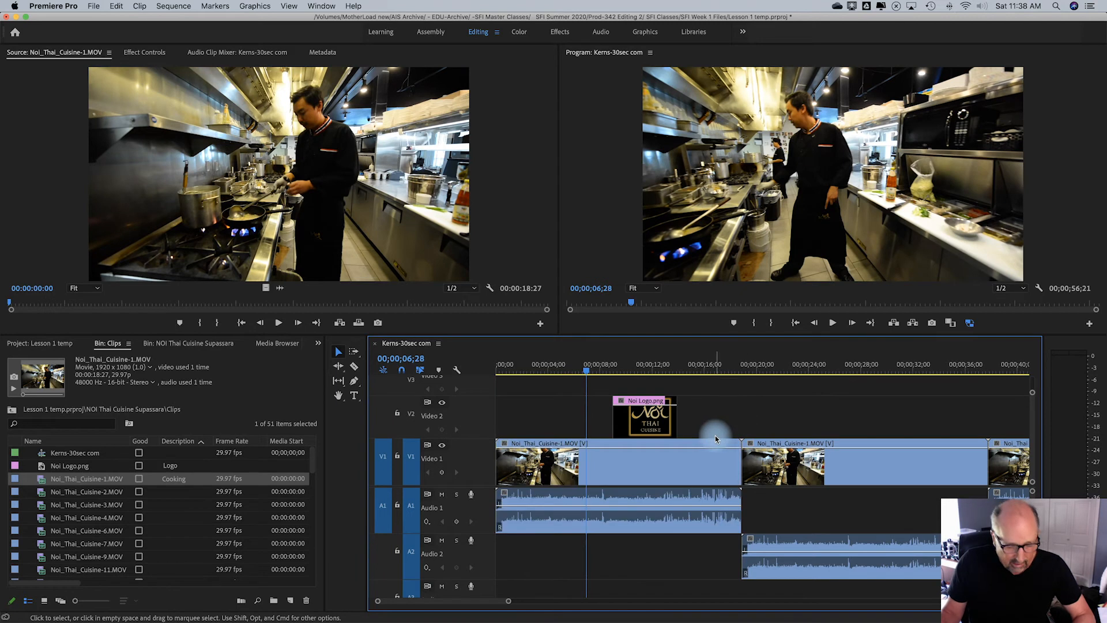
Select only the audio part of the first Noi_Thai_Cuisine-1.MOV clip on A1 and delete it.
alt+click(701, 469)
click(713, 415)
alt+click(700, 517)
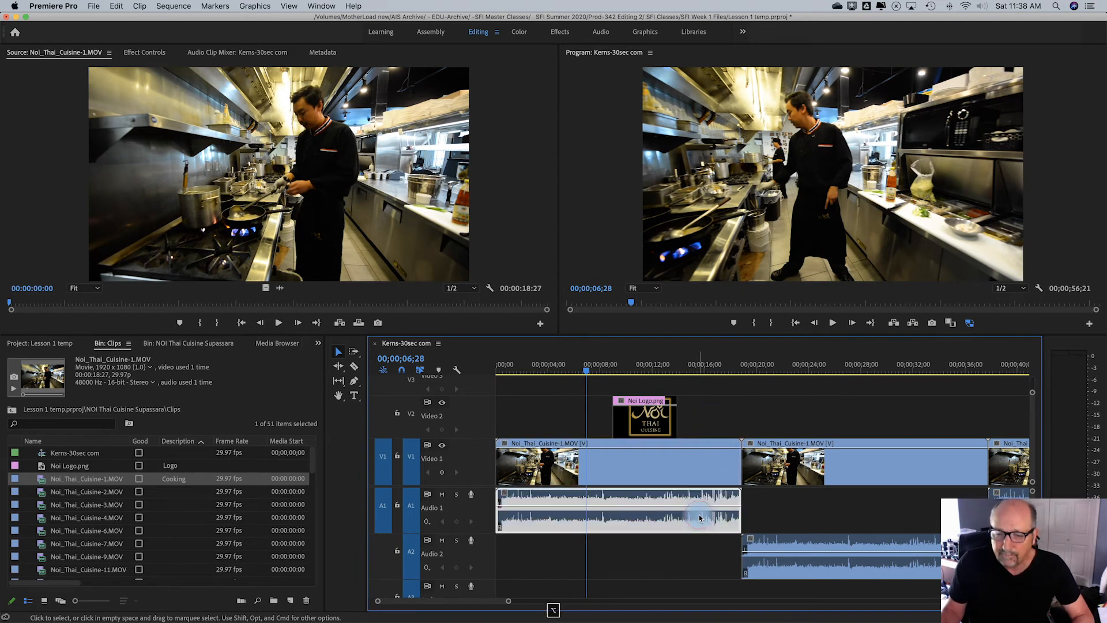
key(BackSpace)
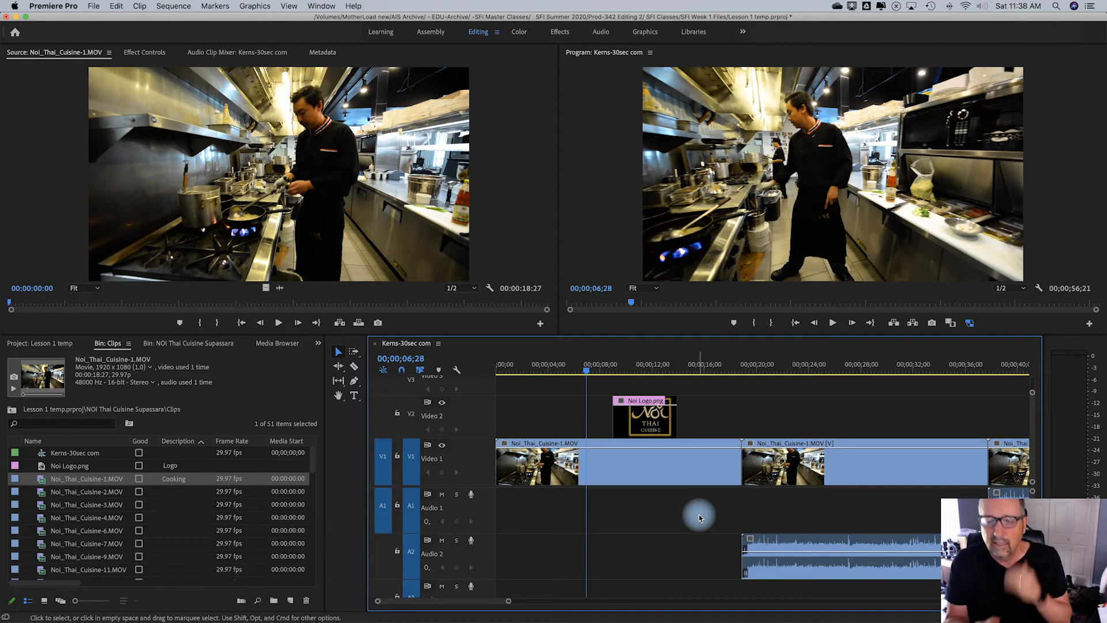
Undo the audio deletion and the trim, and extend the first V1 clip's video again up to the second clip.
key(super+z)
key(super+z)
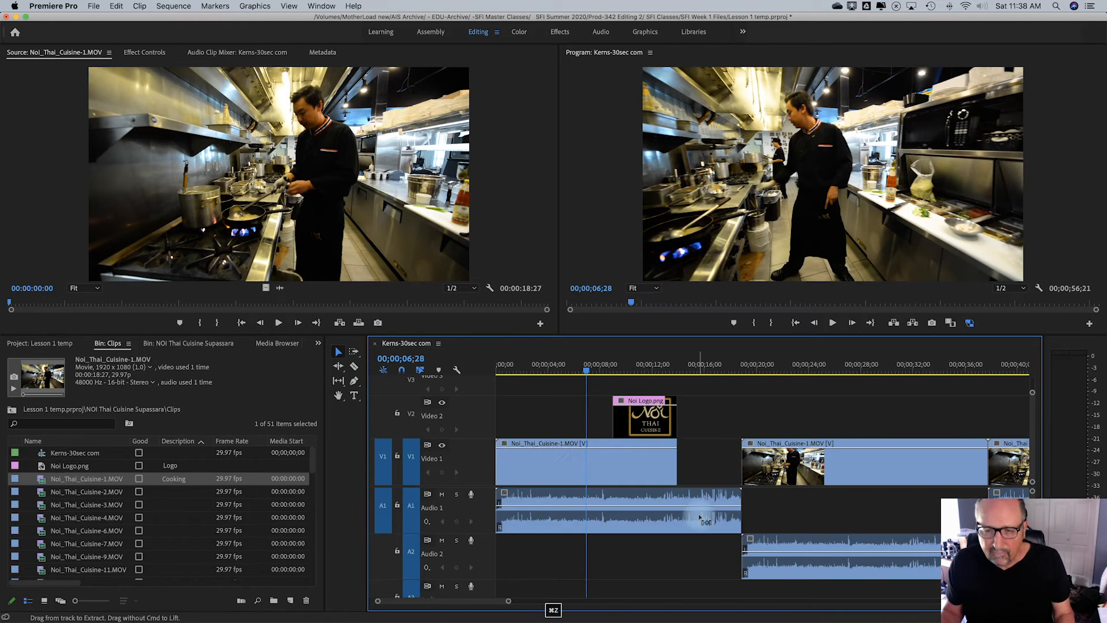
drag(678, 461, 678, 461)
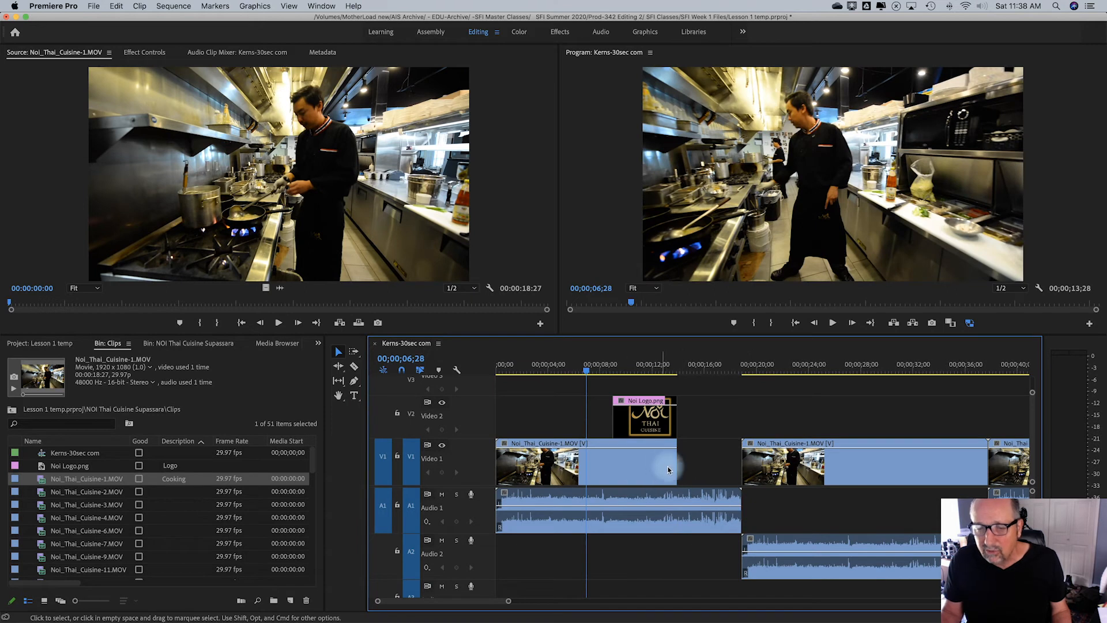
drag(678, 461, 741, 465)
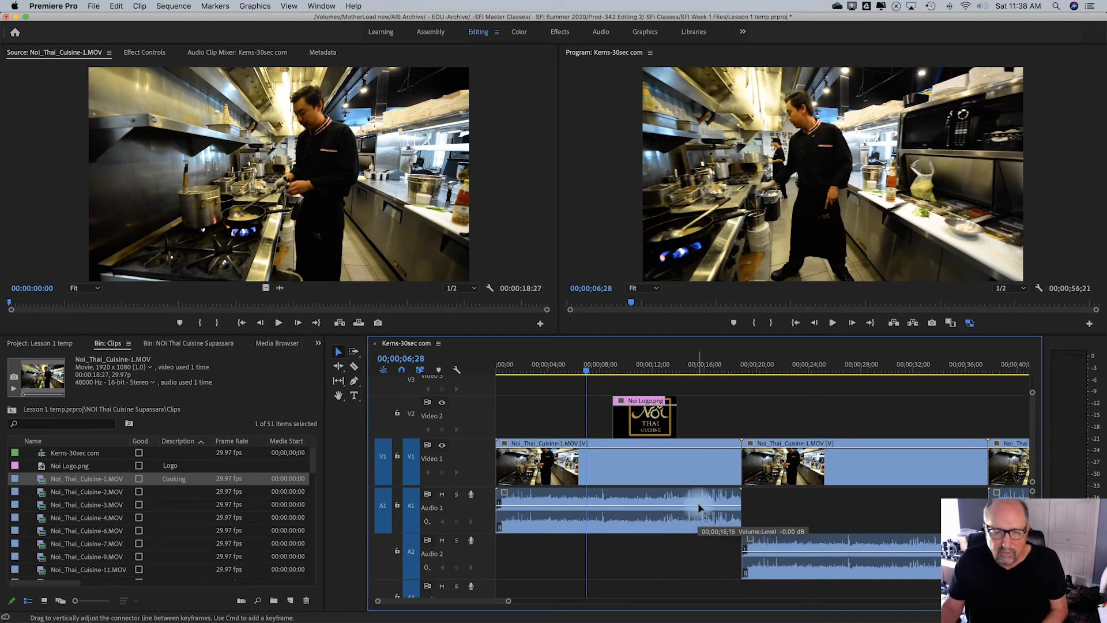
Unlink the first Noi_Thai_Cuisine-1.MOV clip's video on V1 from its audio on A1.
click(647, 526)
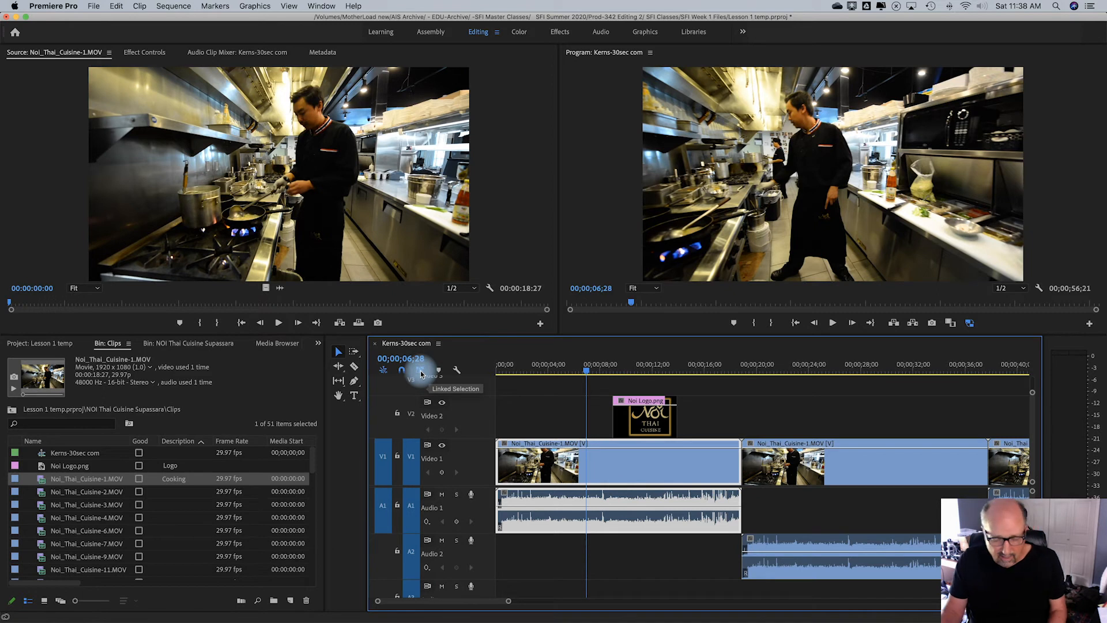
key(l)
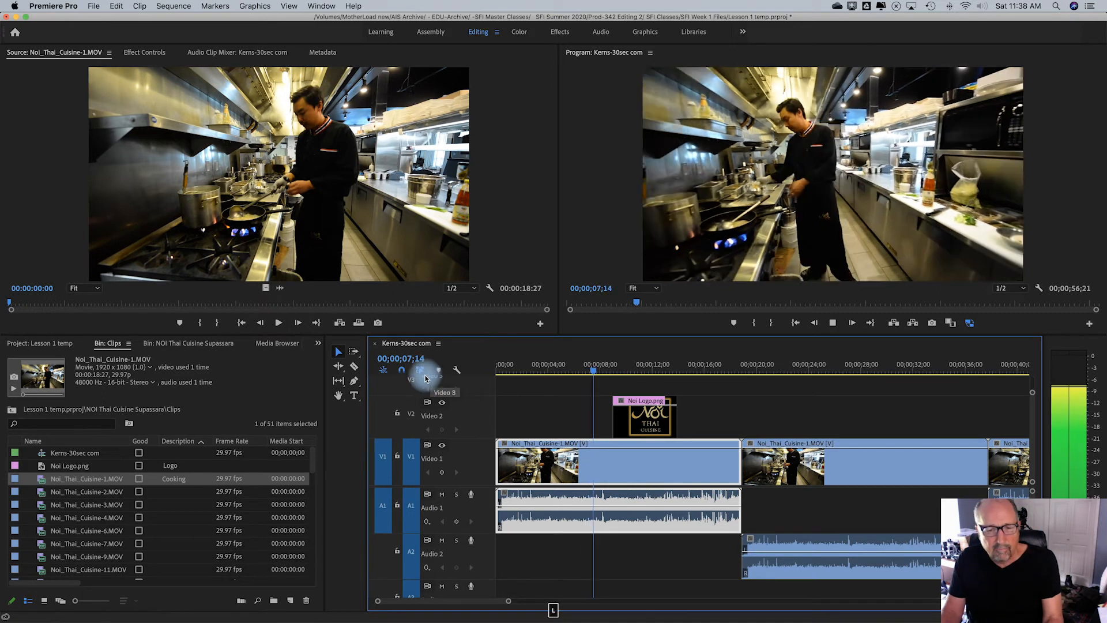
key(k)
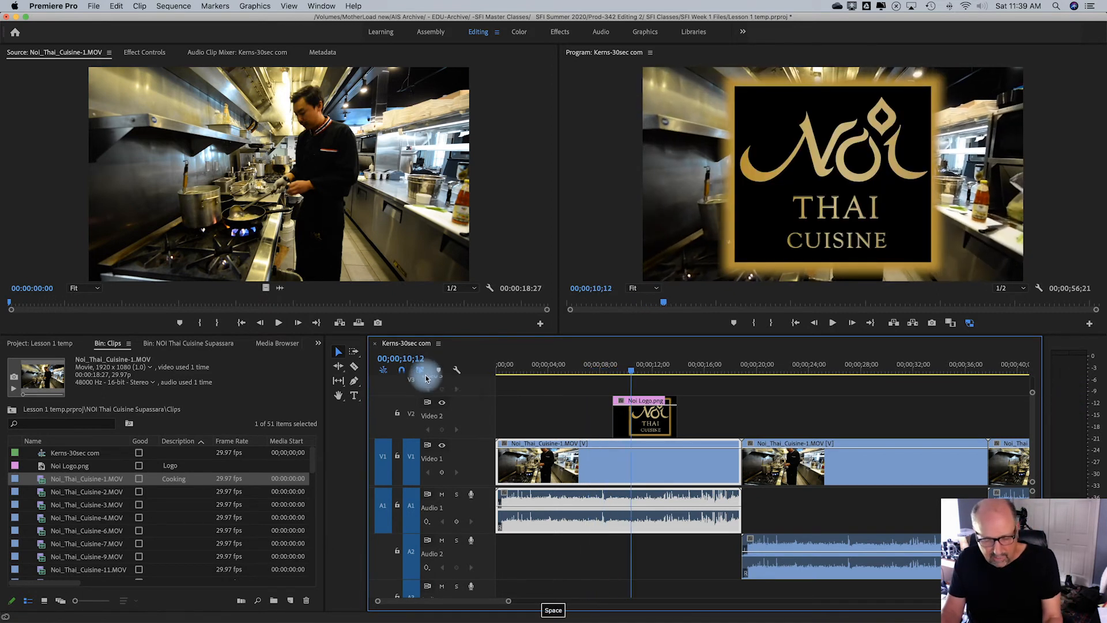
key(super+l)
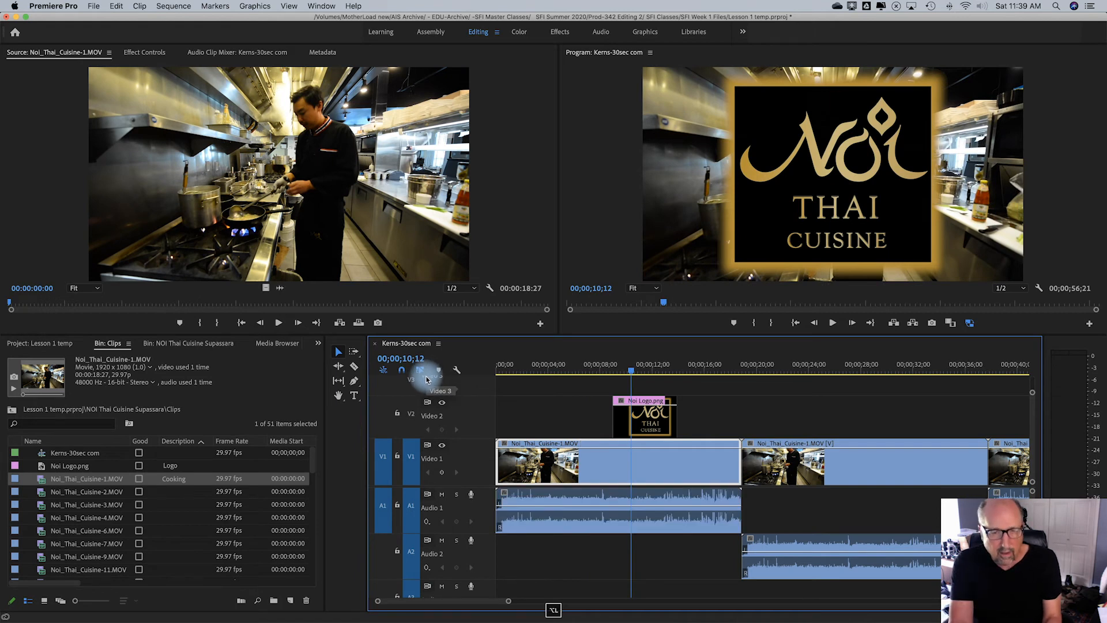
key(shift+l)
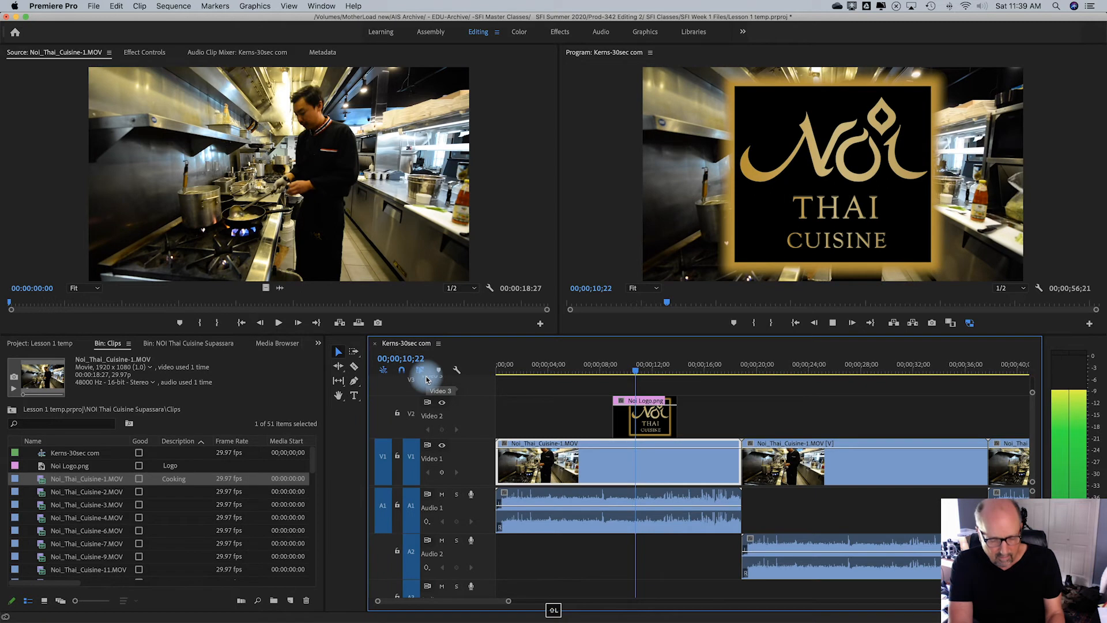
key(k)
click(527, 571)
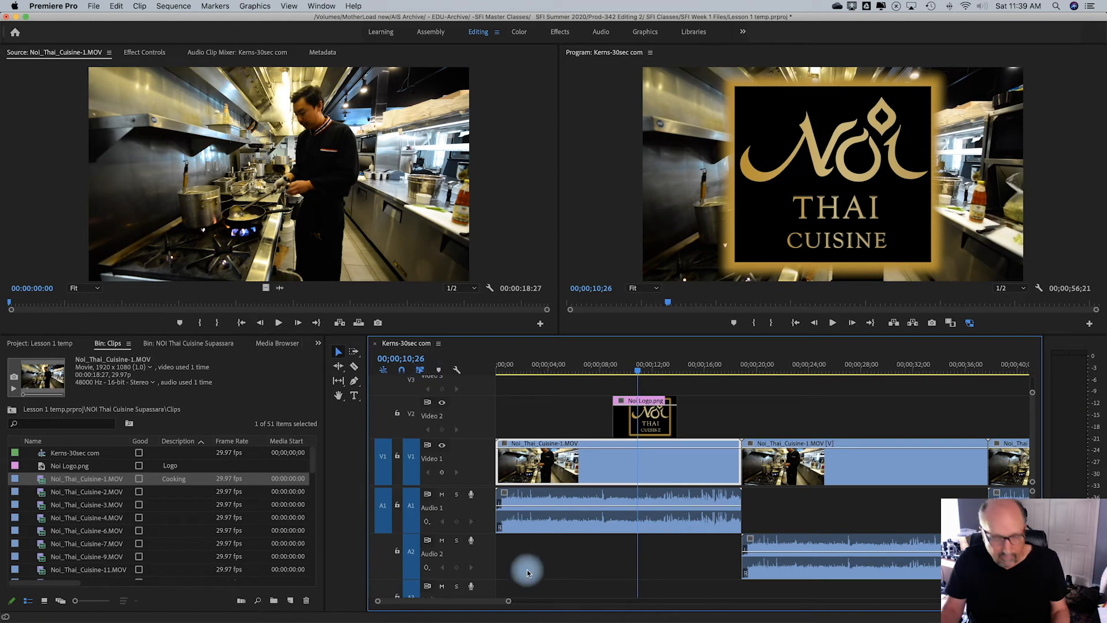
Select the first clip's video on V1 and its audio on A1 one at a time to check that they are unlinked.
click(611, 550)
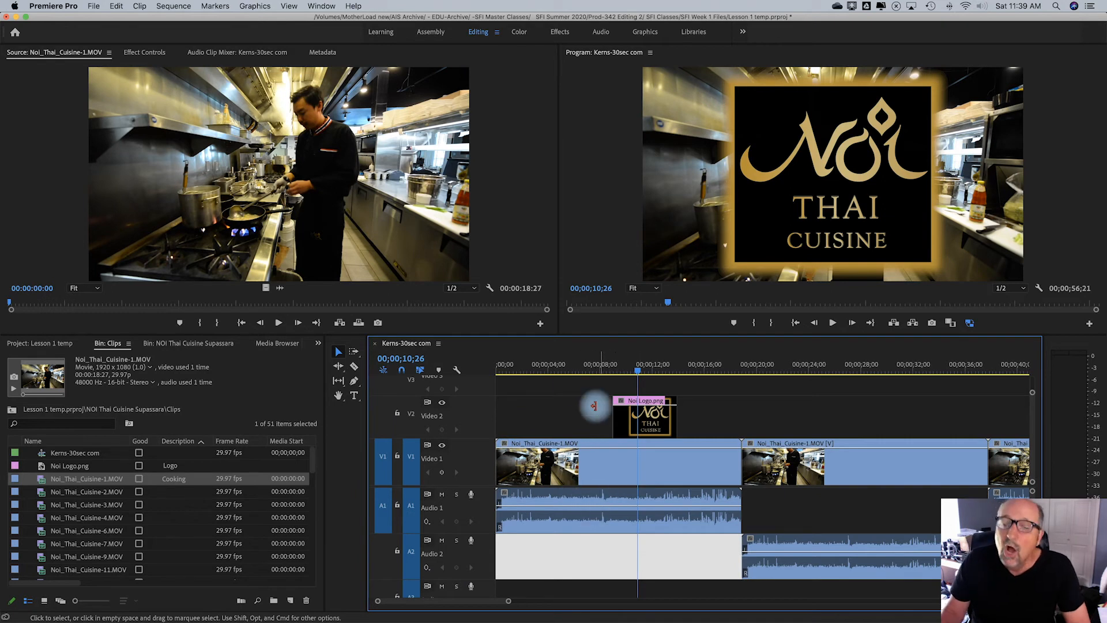
click(600, 491)
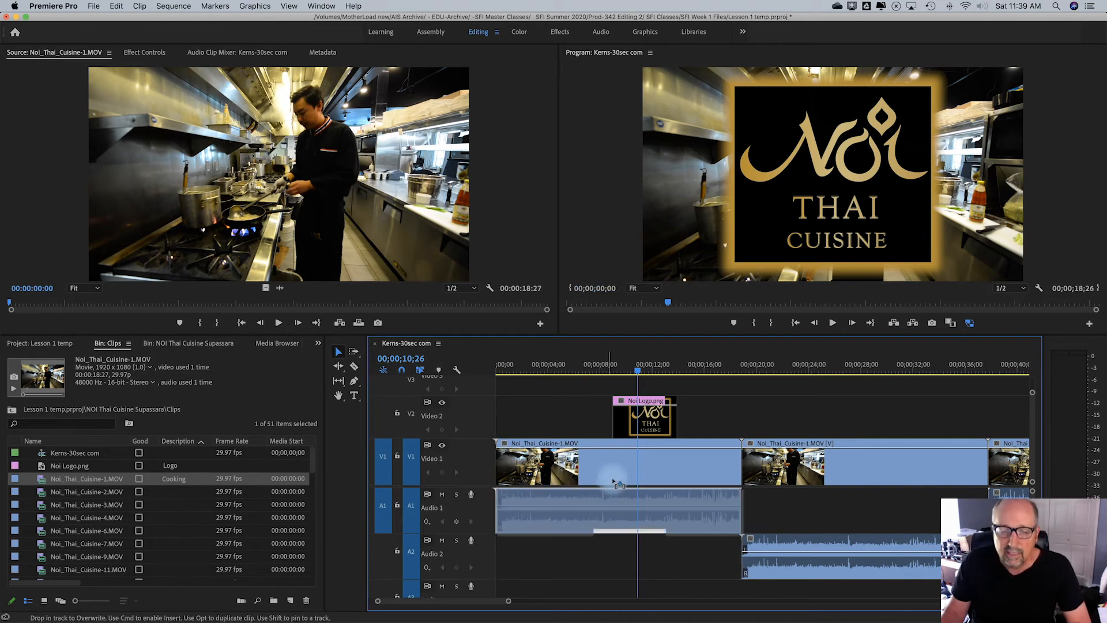
click(612, 472)
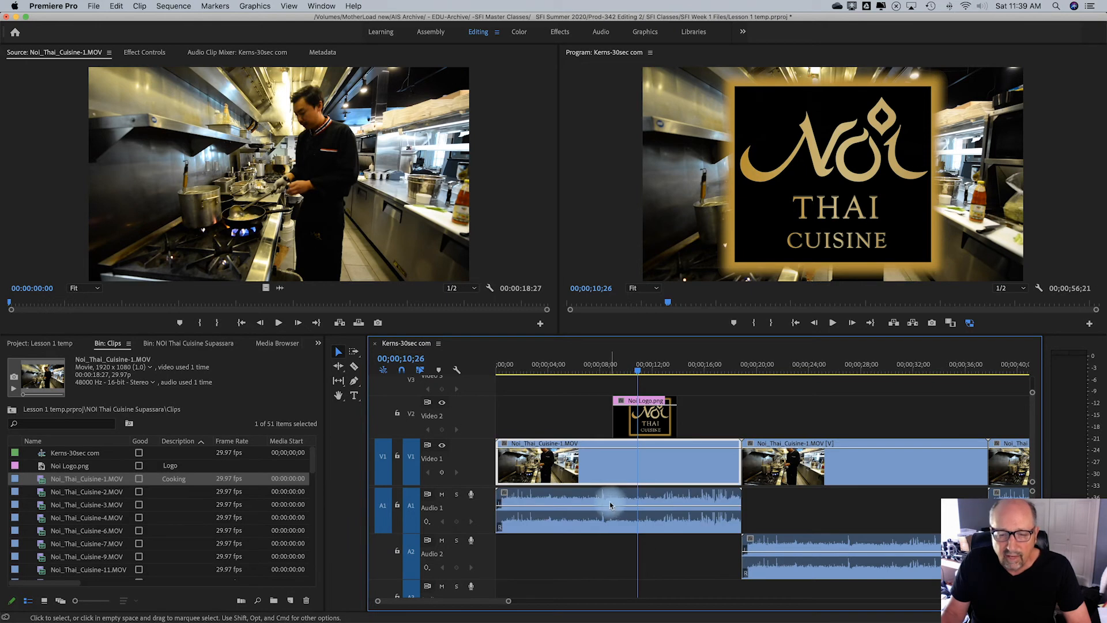
click(612, 504)
click(591, 451)
click(419, 369)
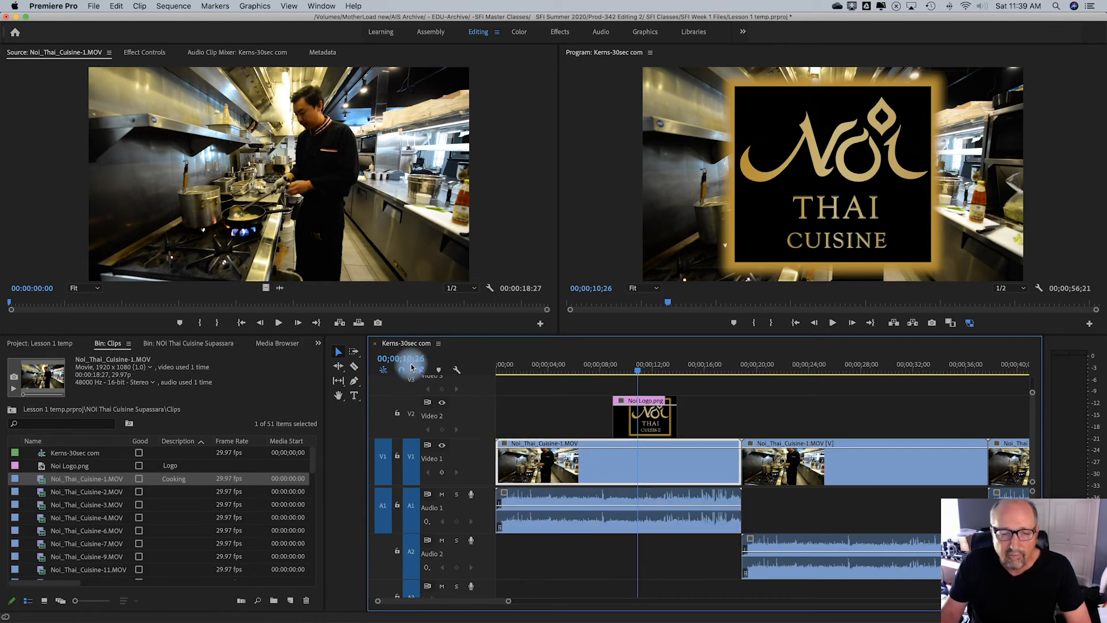
click(588, 499)
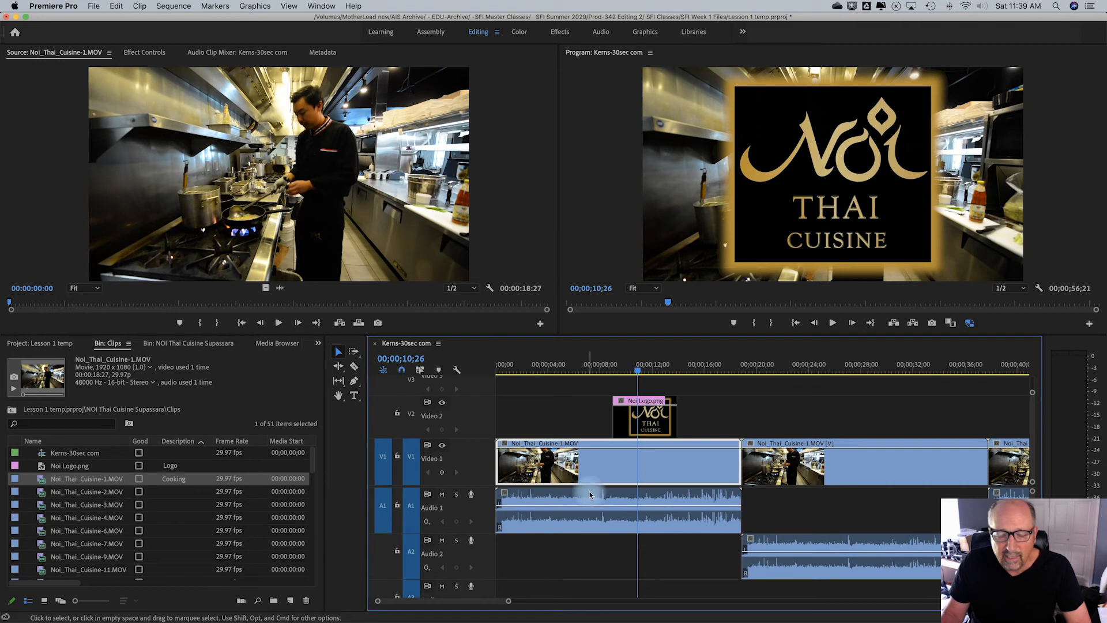
Link the first clip's V1 video with its A1 audio and check how the pair is selected.
click(570, 429)
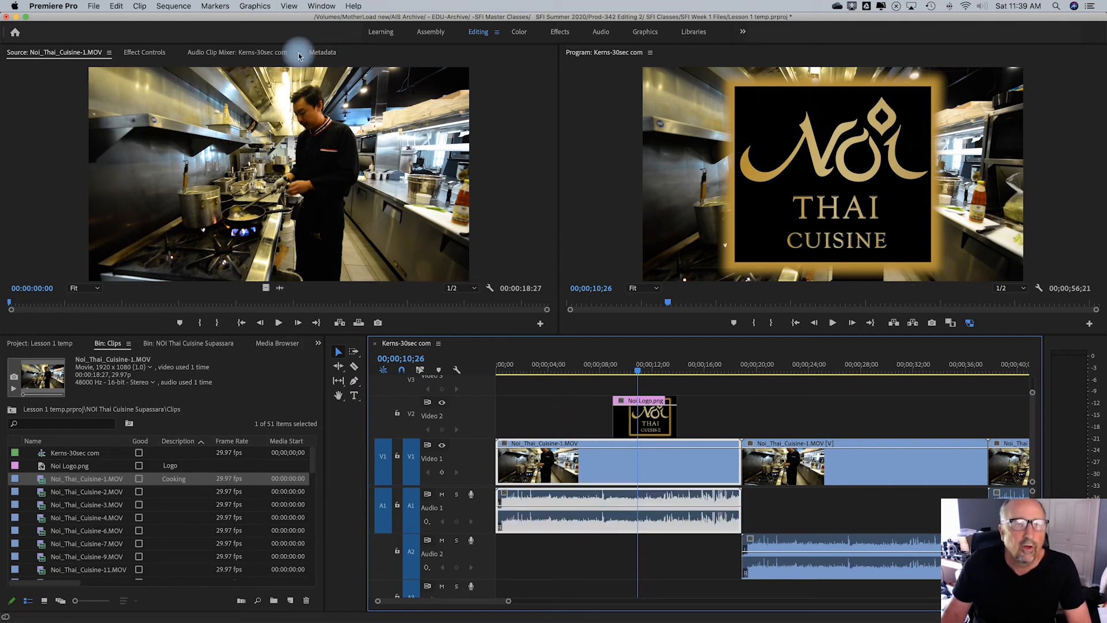
click(140, 7)
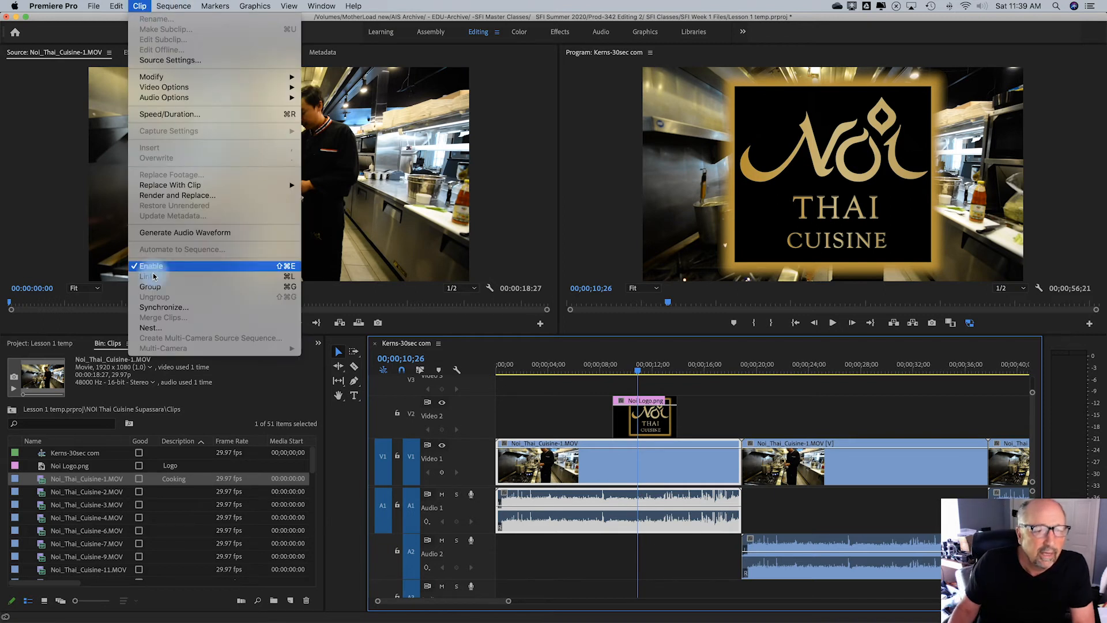
click(194, 279)
click(550, 413)
click(568, 475)
click(565, 504)
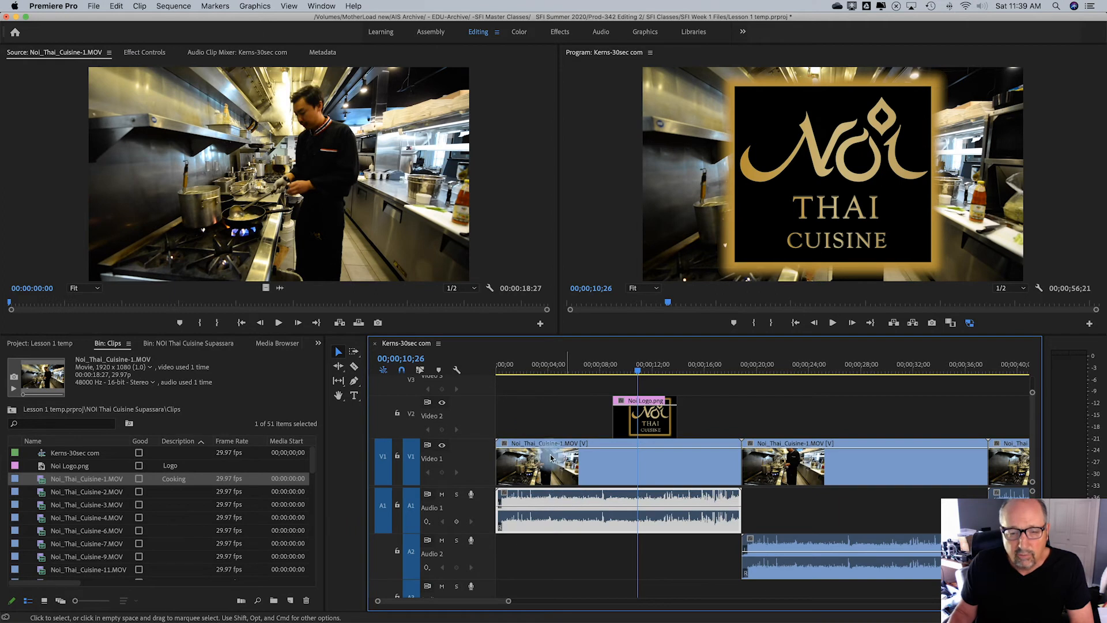
Select the first clip's video and audio together and unlink them.
drag(528, 415, 565, 514)
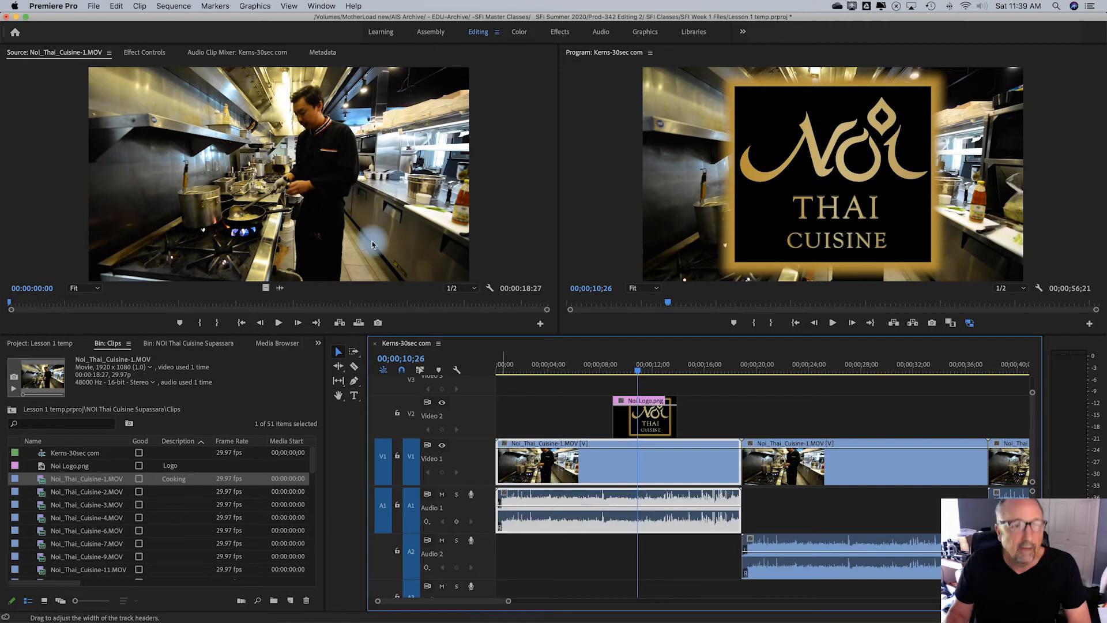
click(144, 6)
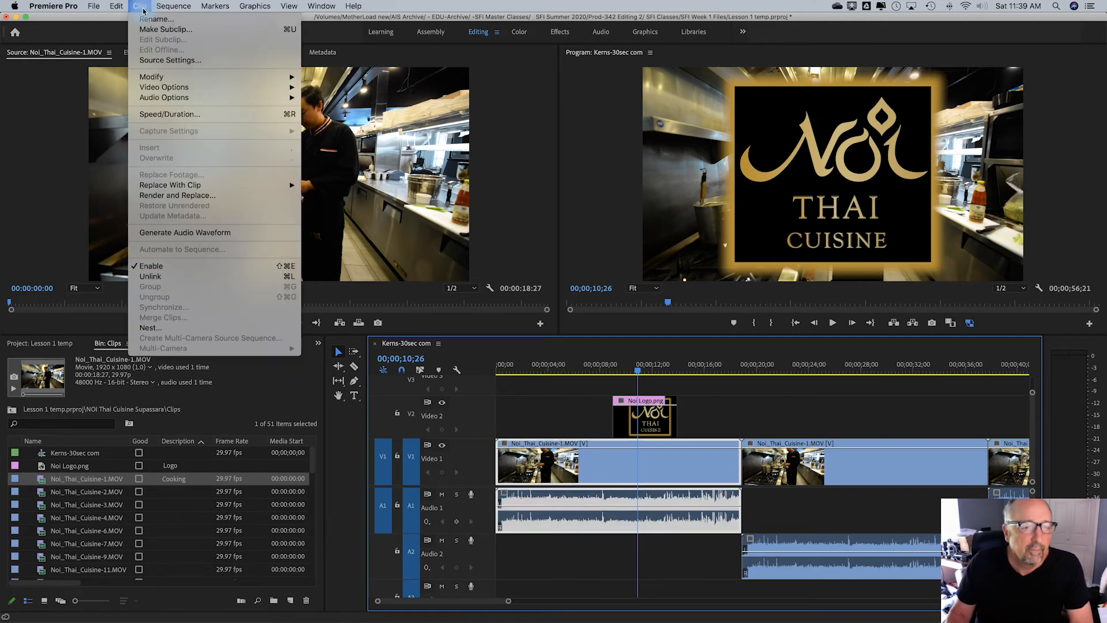
click(162, 278)
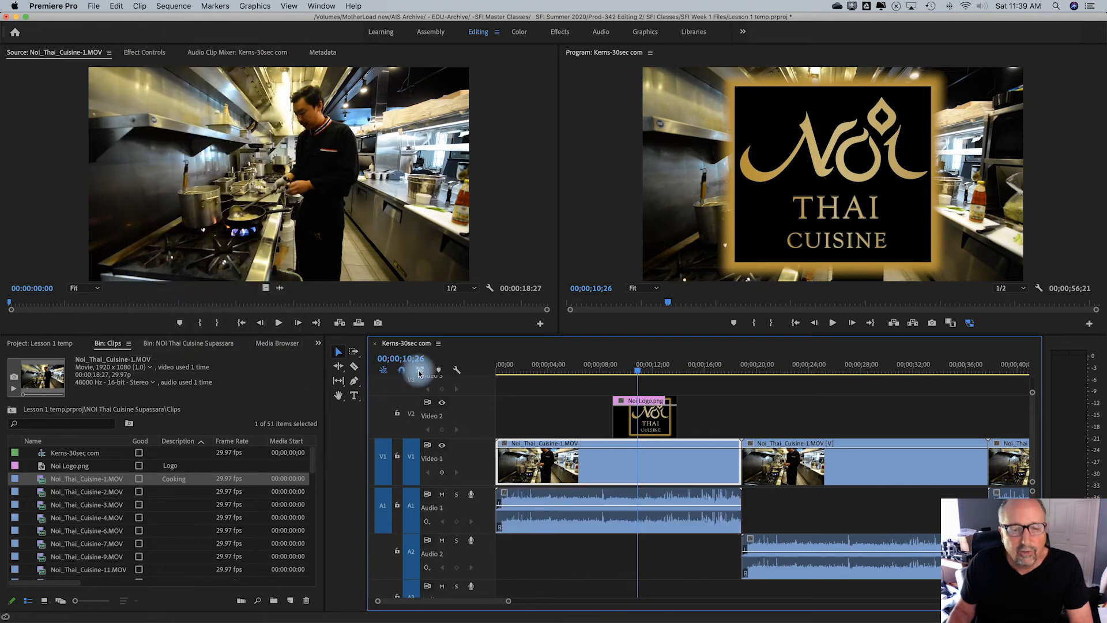
Select only the first clip's video on V1 and check whether the Link command is available for it alone.
click(564, 419)
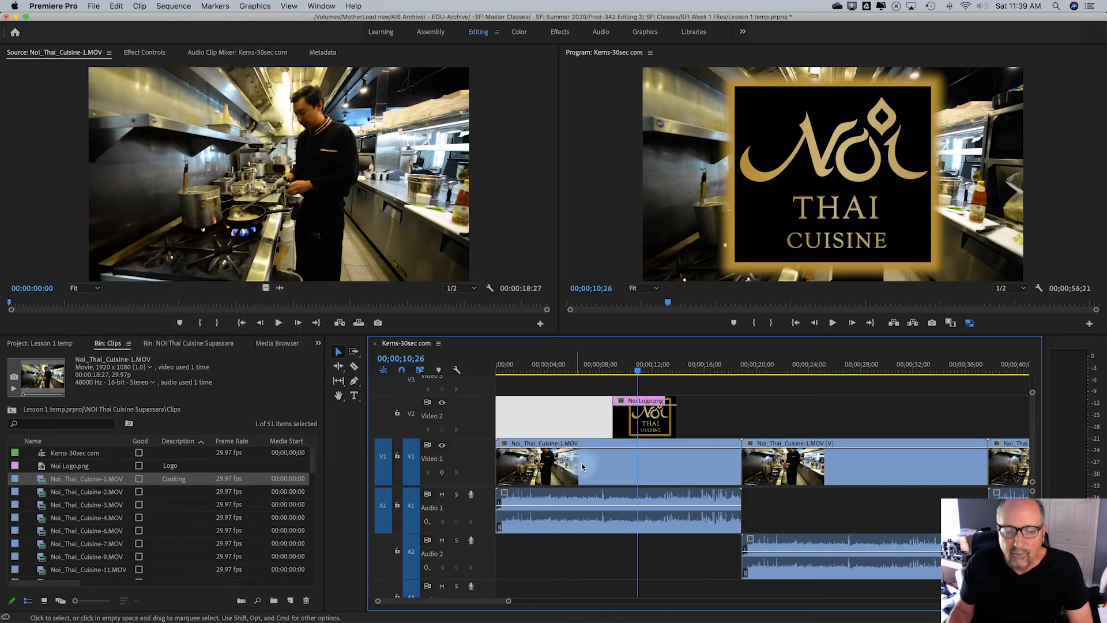
click(582, 468)
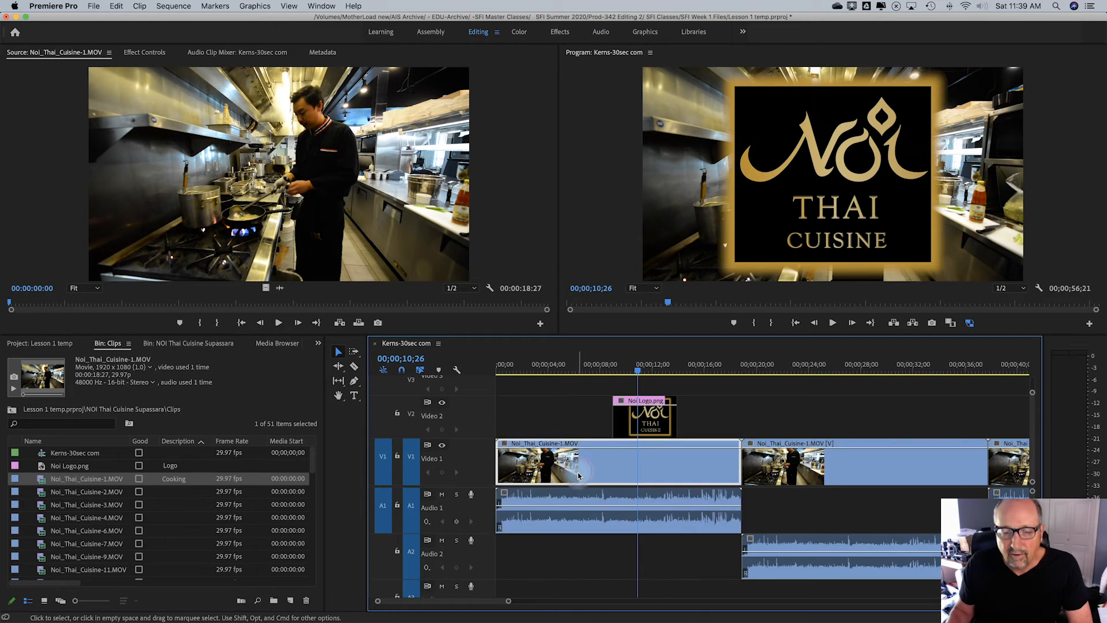
click(139, 6)
click(139, 6)
click(139, 6)
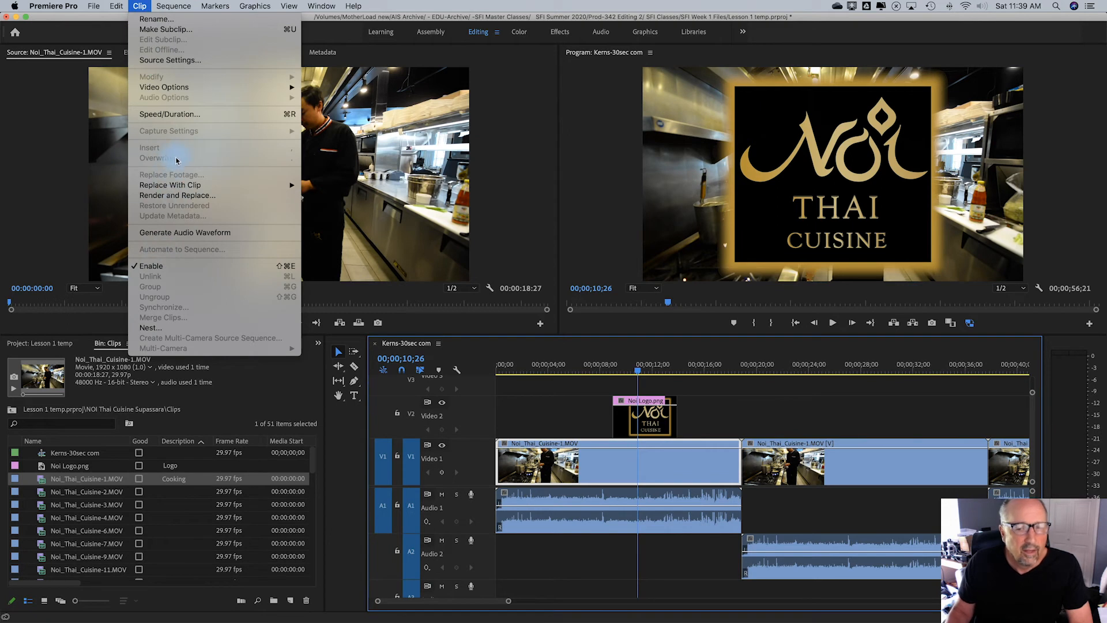
click(527, 424)
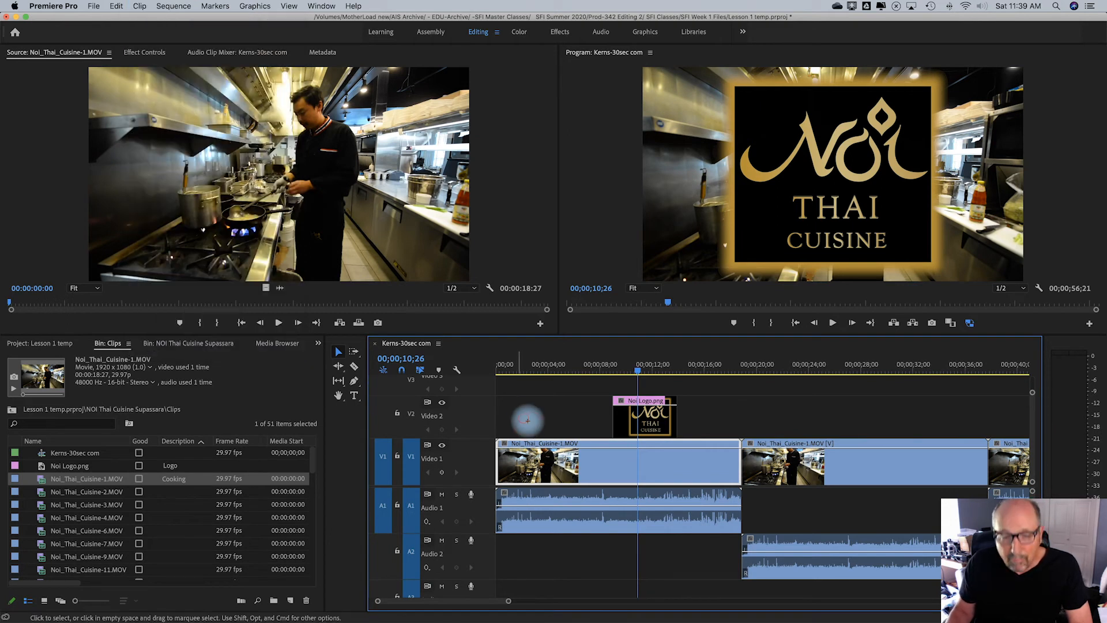
Select both the V1 video and the A1 audio of the first clip and link them again.
drag(528, 423, 593, 573)
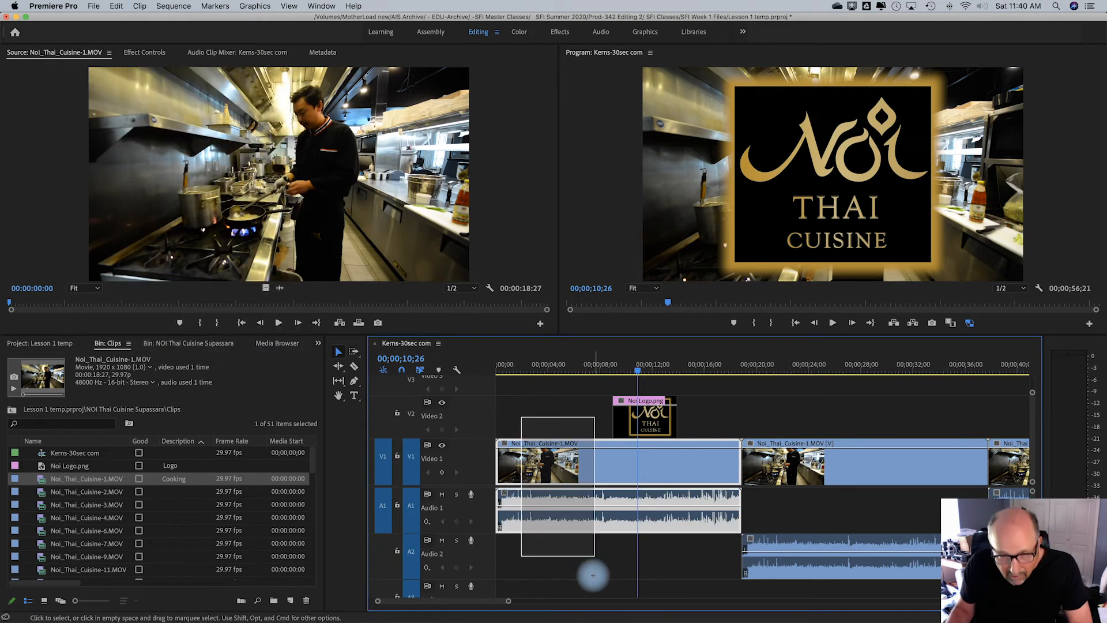
click(137, 8)
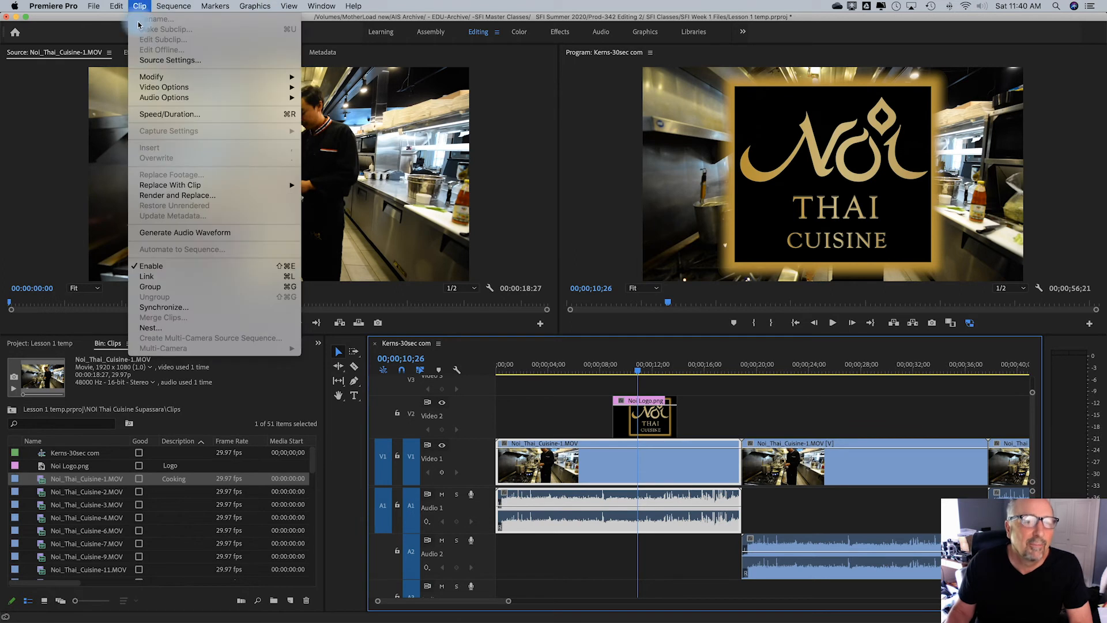
click(149, 277)
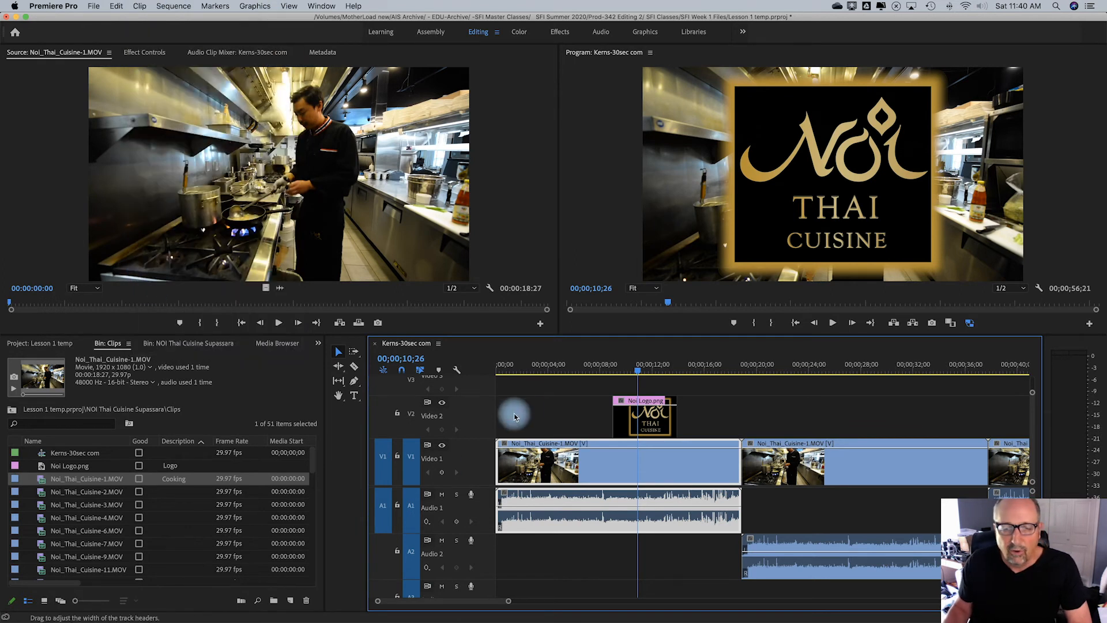
Unlink the first clip once more and check that its V1 video and A1 audio can be selected independently.
click(614, 467)
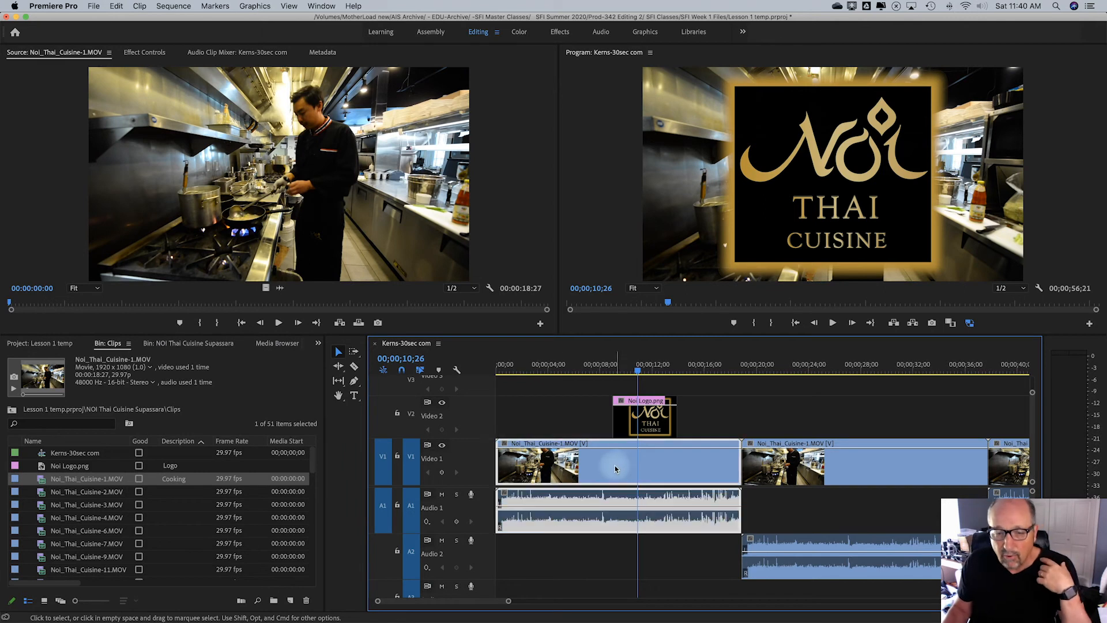
click(582, 427)
click(598, 464)
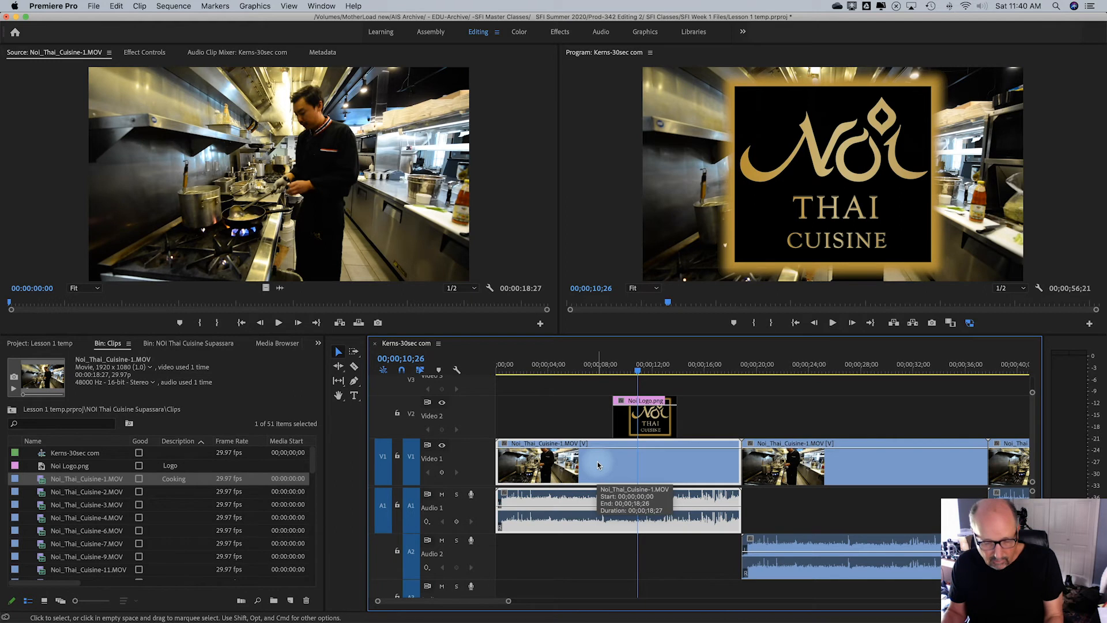
key(super+l)
click(577, 425)
click(593, 502)
click(597, 462)
click(596, 501)
click(602, 467)
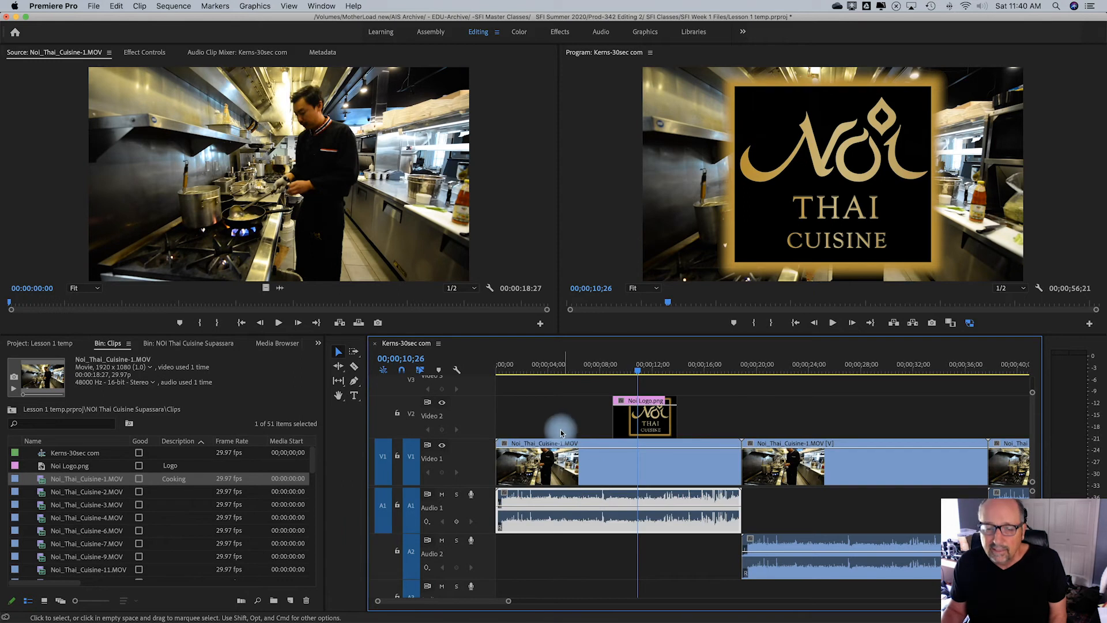
Select the first clip's unlinked video and audio together, relink them, and clear the clip selection.
drag(553, 421, 589, 526)
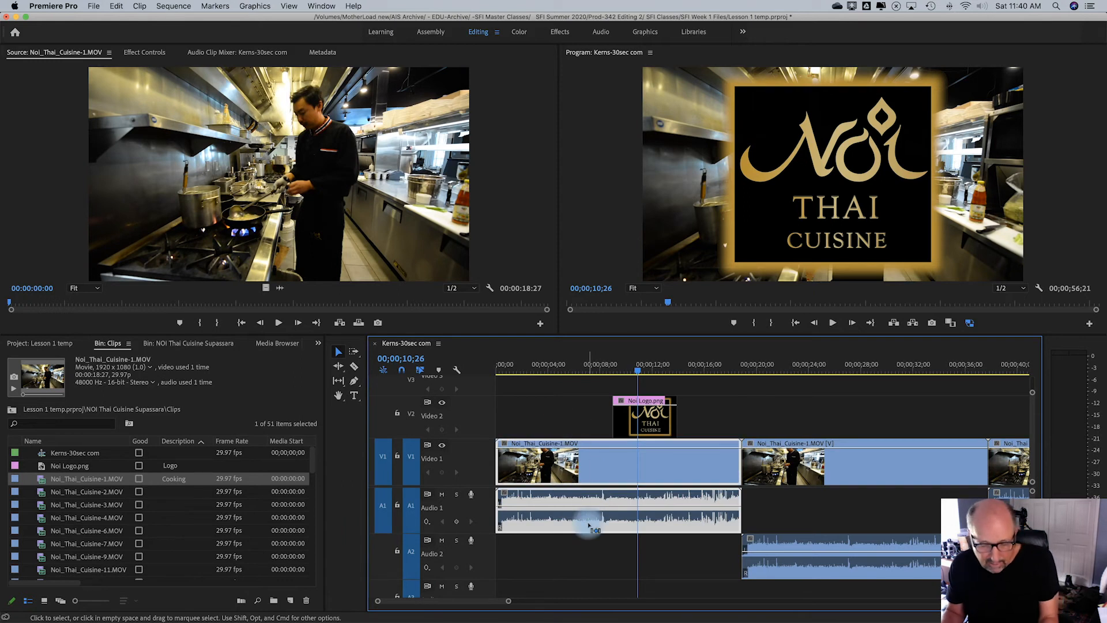
key(super+l)
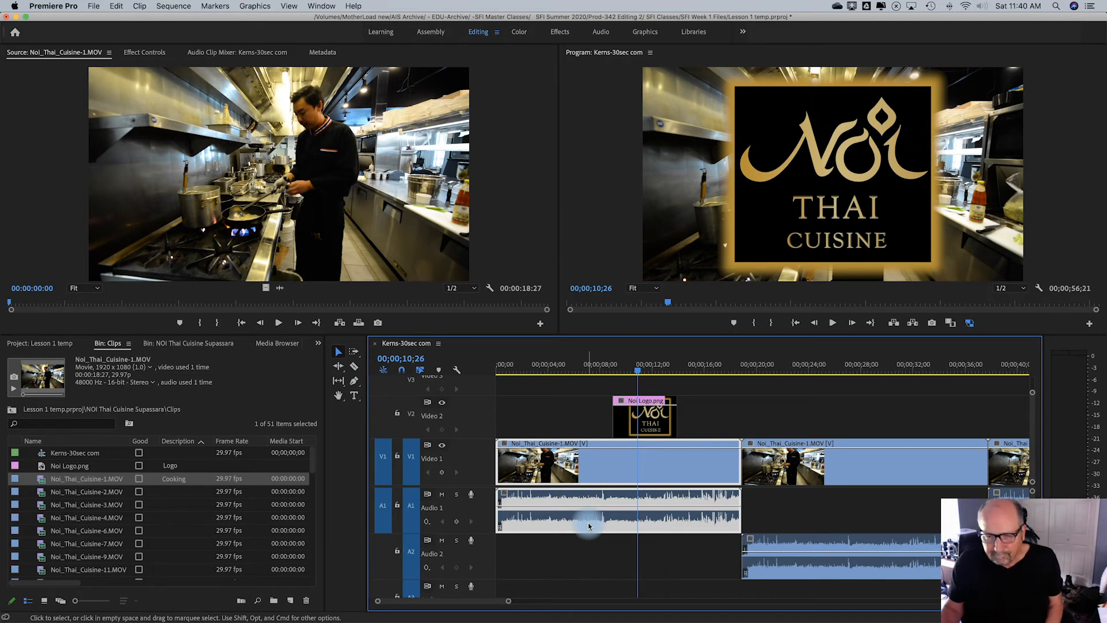
click(573, 549)
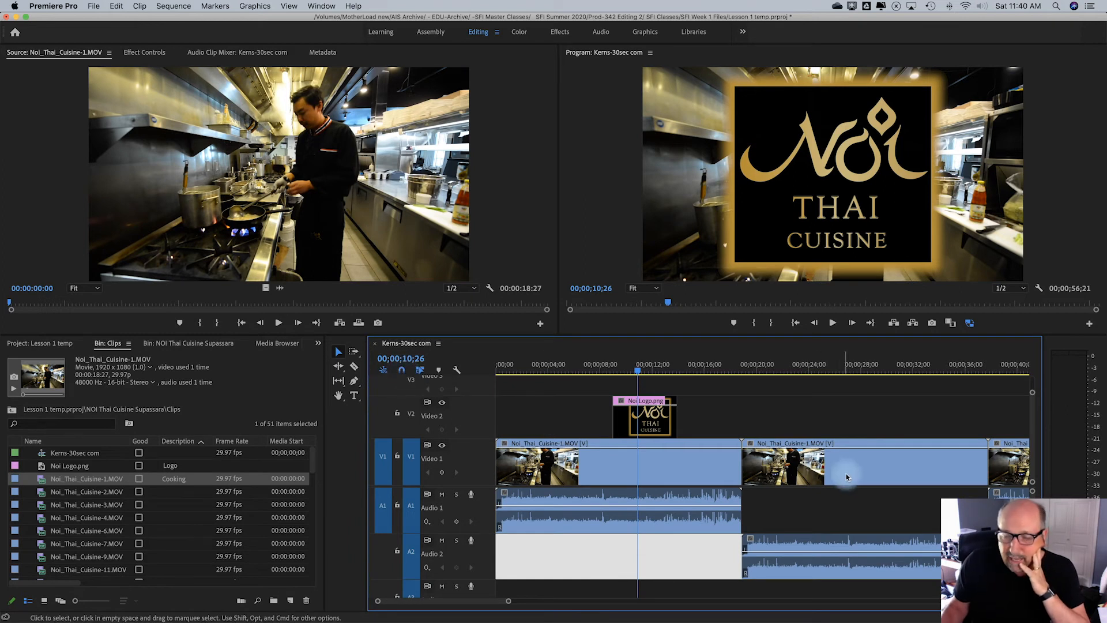
Move the second clip's video up to V2, then return it to V1 directly after the first clip.
drag(849, 457, 888, 435)
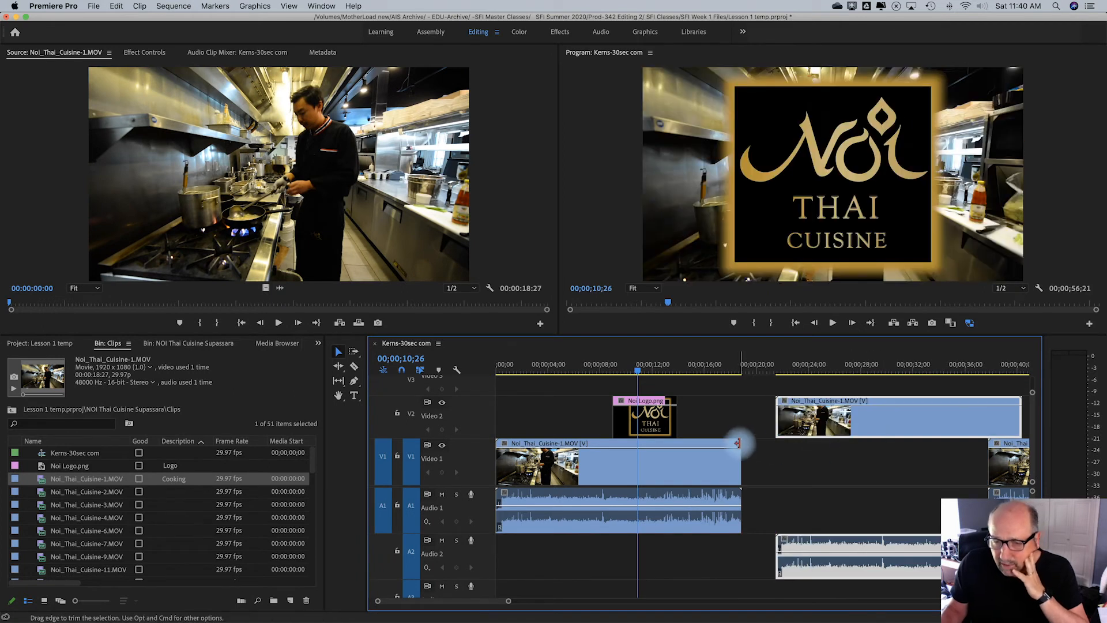
drag(859, 427, 836, 429)
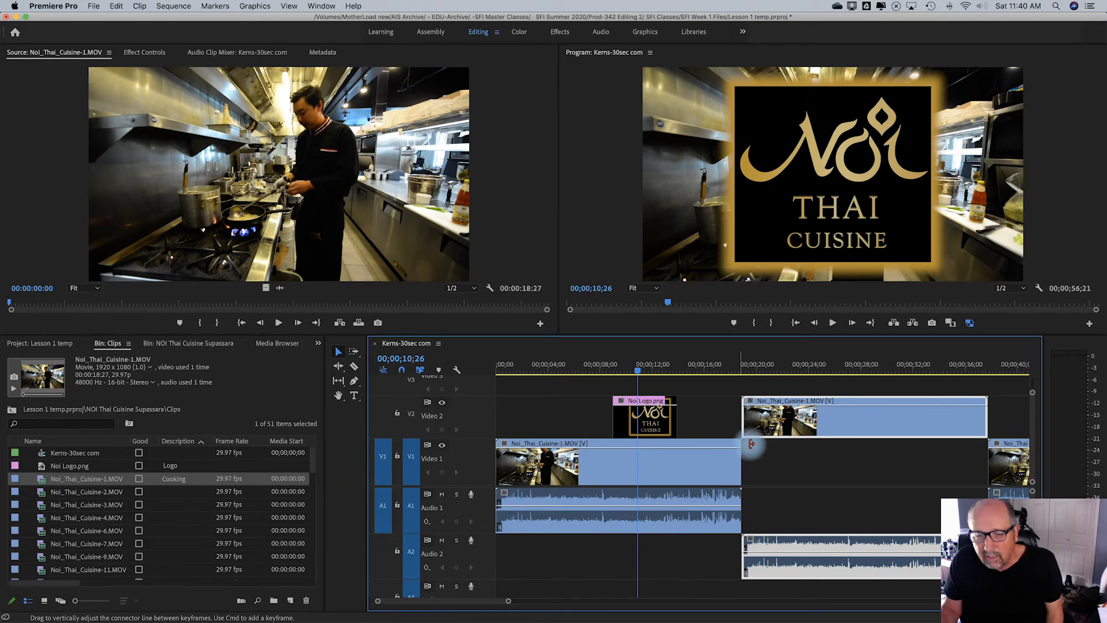
drag(813, 428, 779, 467)
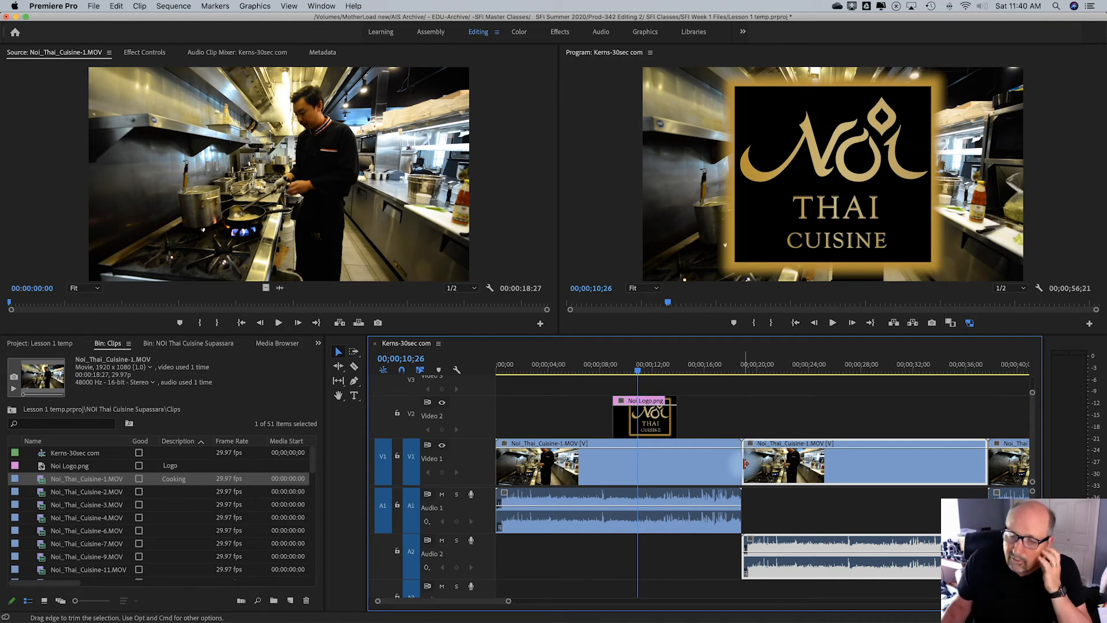
Trim the first clip's end back to about 00;00;16;21 and move the second clip up against it.
drag(734, 460, 712, 462)
drag(823, 467, 798, 468)
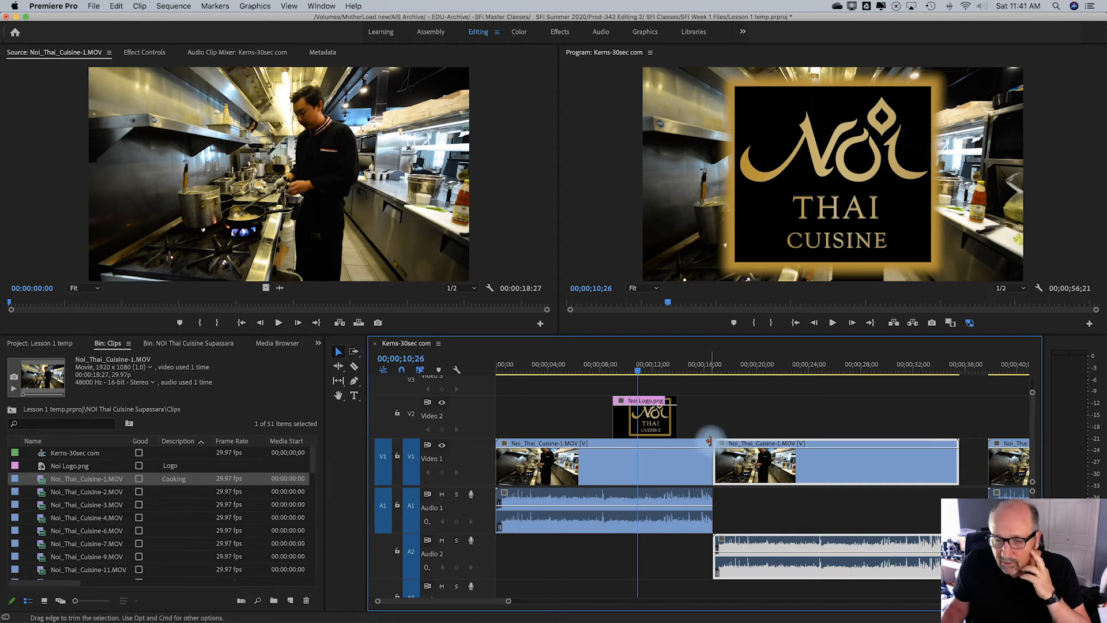
Shorten the second clip on V1, and delete it along with the third clip.
click(715, 461)
drag(714, 461, 762, 478)
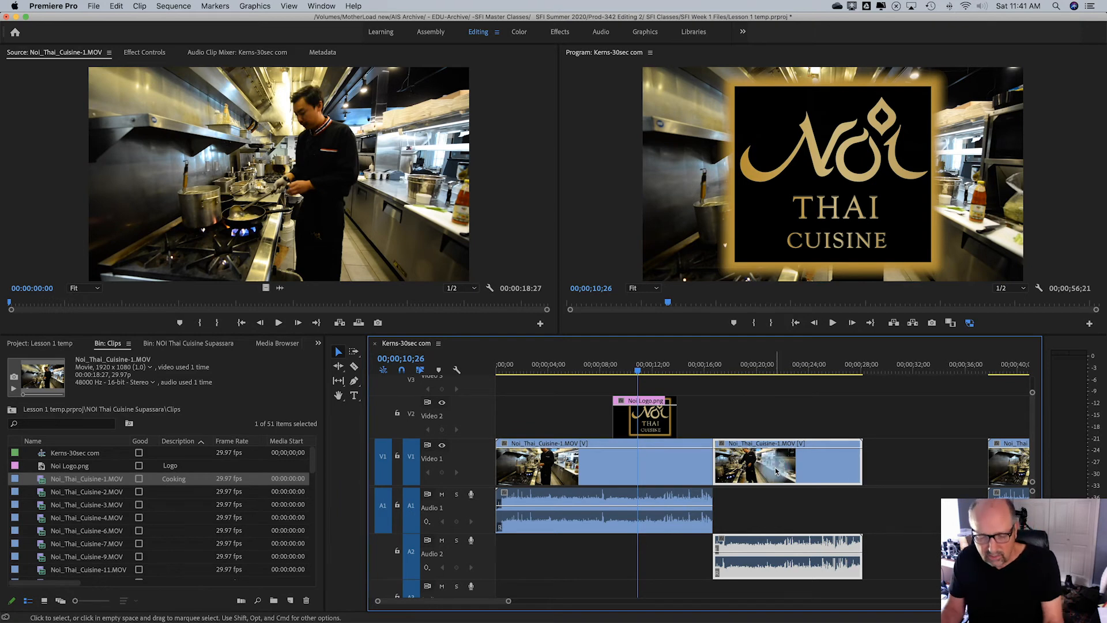
key(Delete)
click(1003, 464)
key(Delete)
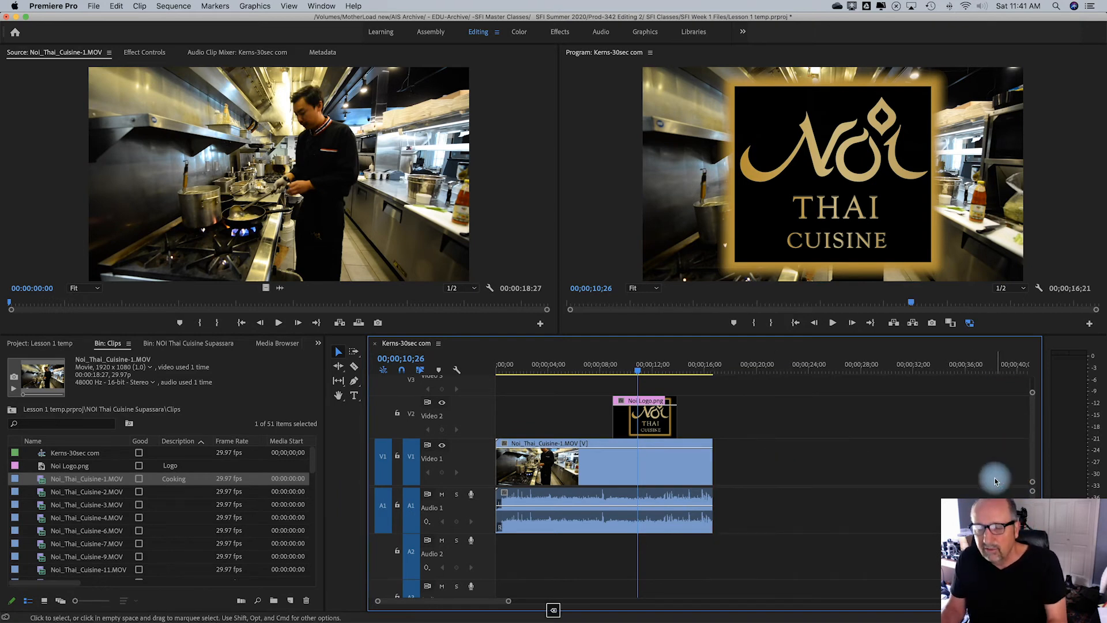
Open Noi_Thai_Cuisine-3.MOV in the Source monitor and mark a range of 00:00:03:09 ending at 00:00:06:21.
double_click(40, 507)
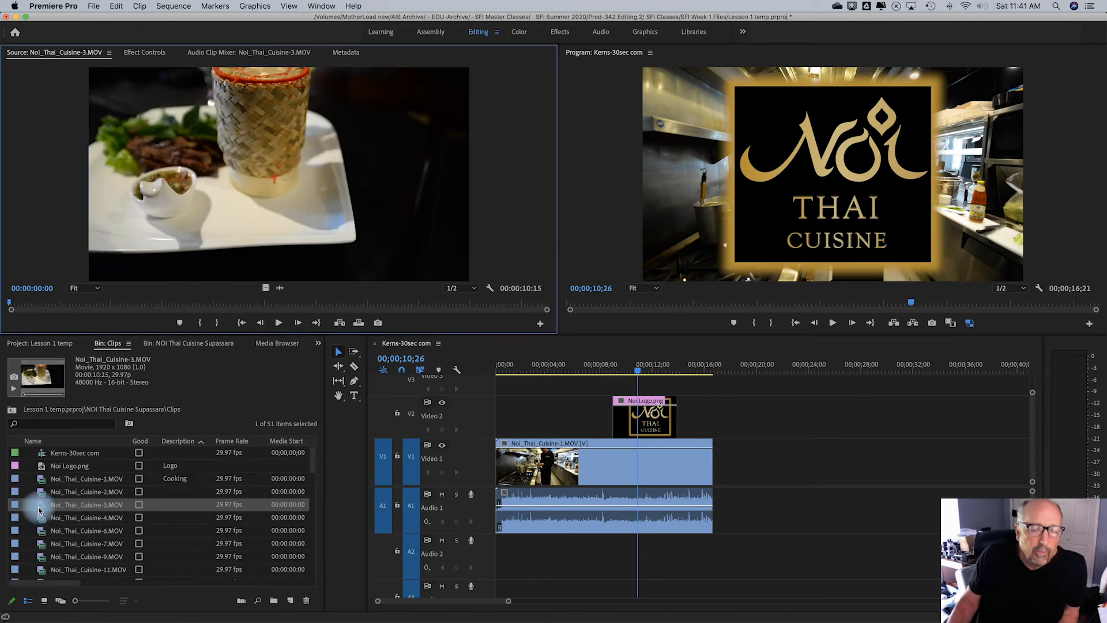
drag(123, 300, 352, 304)
key(i)
key(o)
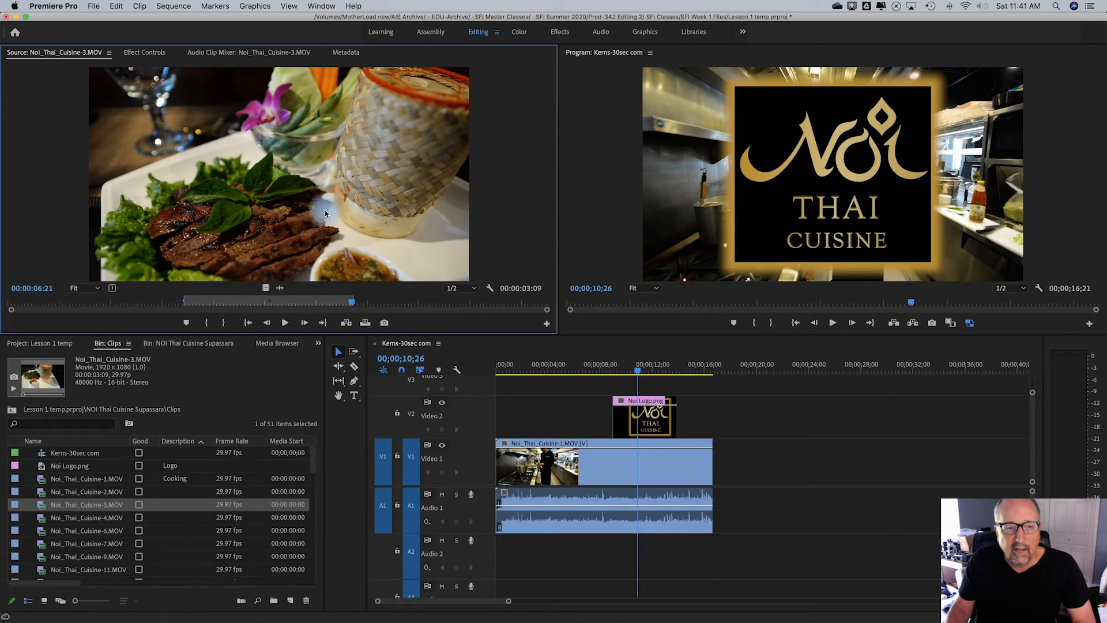
Place the marked Noi_Thai_Cuisine-3.MOV range directly after the first clip on V1 and A1, and preview it at 00;00;17;12.
drag(545, 342, 725, 535)
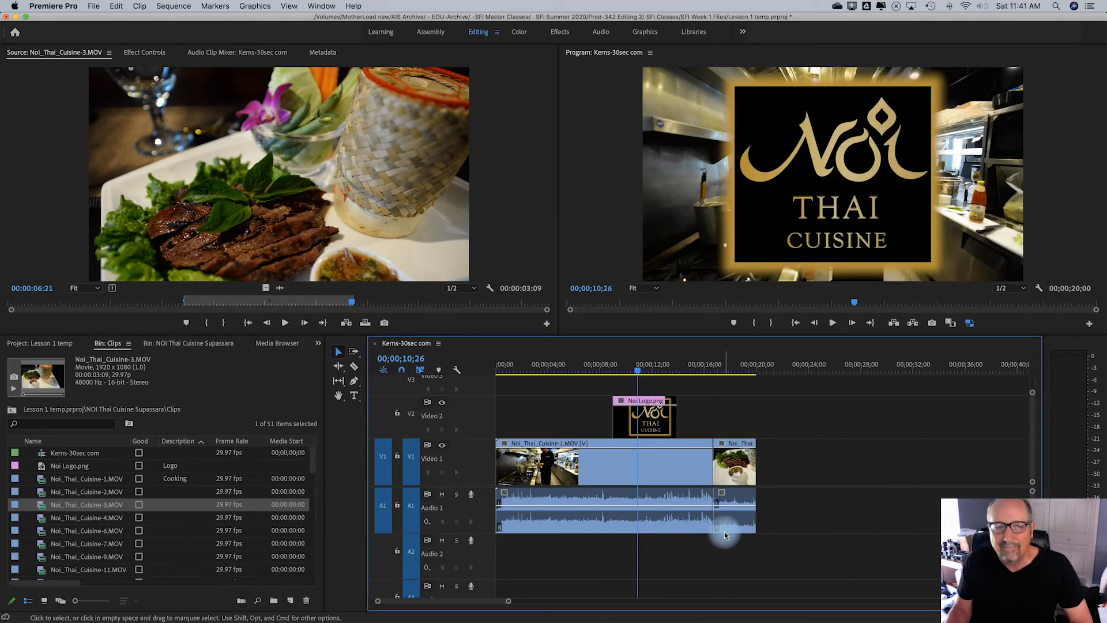
drag(704, 372, 725, 374)
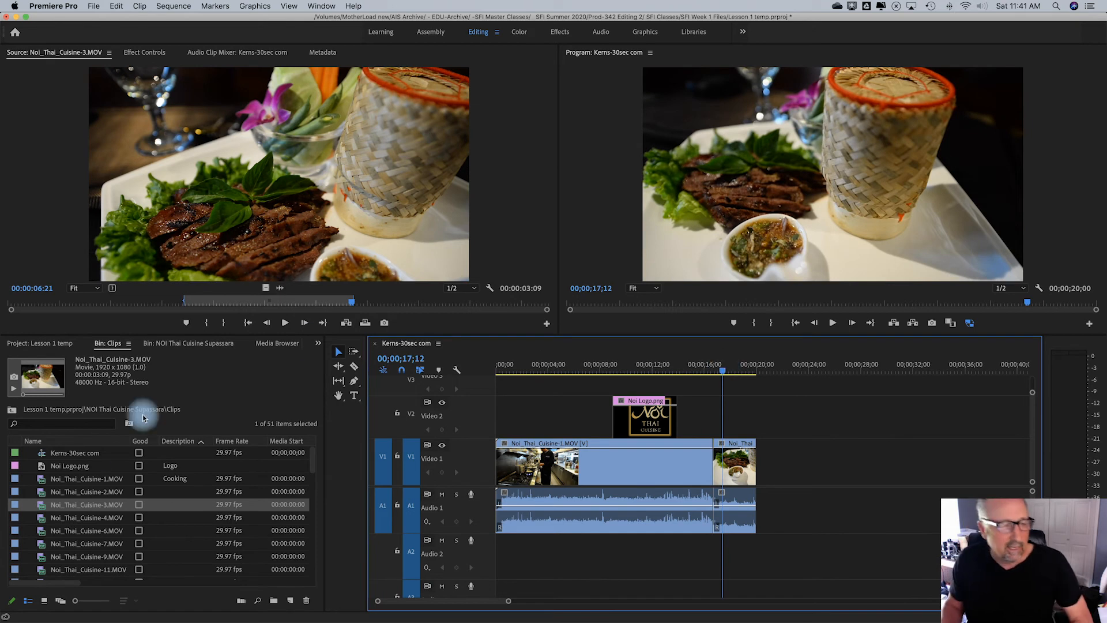
Open Noi_Thai_Cuisine-9.MOV in the Source monitor and mark a range of 00:00:01:24 ending at 00:00:03:29.
click(39, 519)
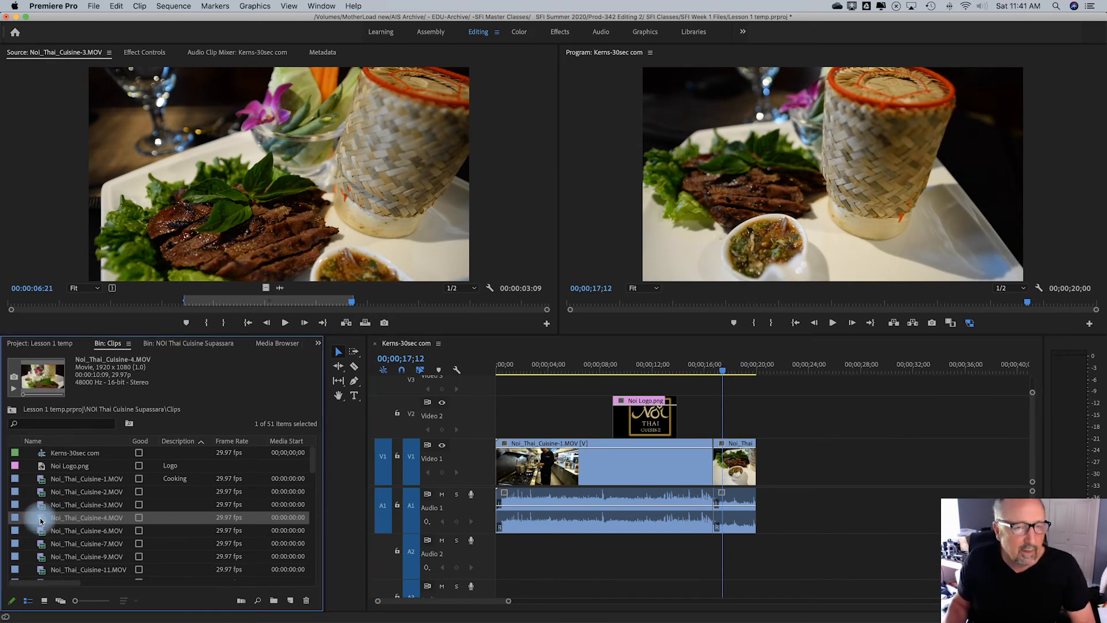
double_click(41, 558)
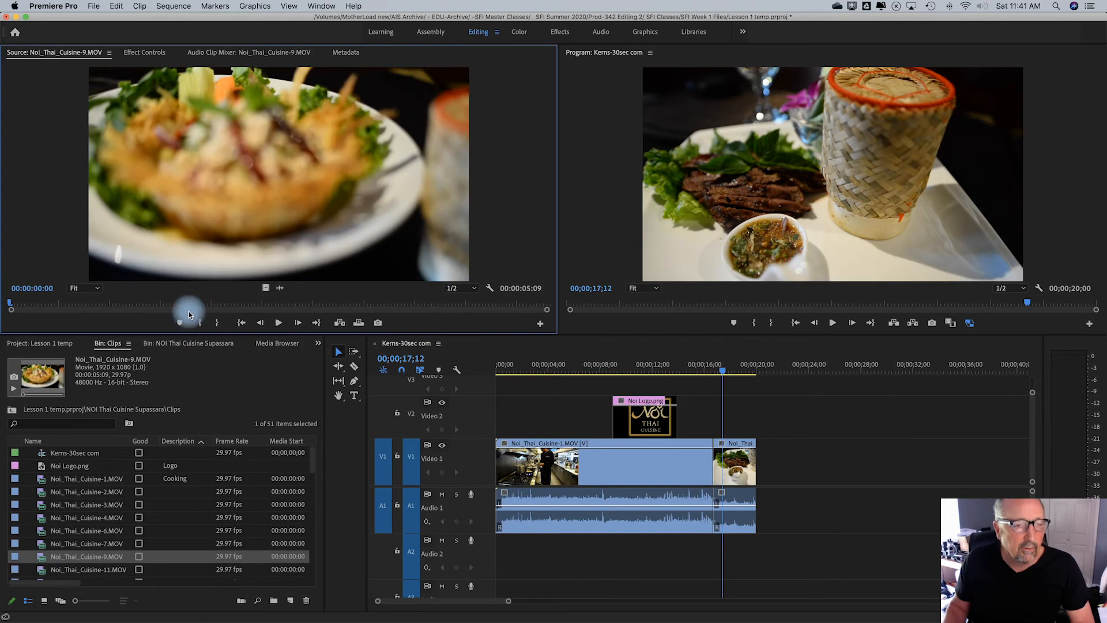
drag(175, 312, 410, 314)
key(i)
key(o)
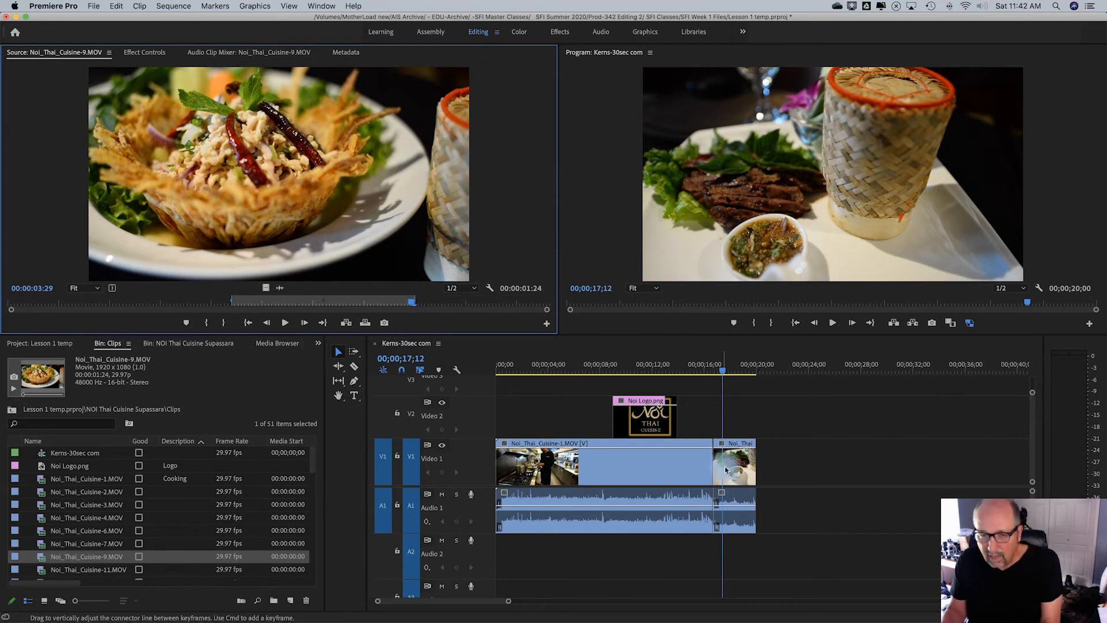
Jump between the sequence's edit points, start and end, and overwrite the marked Noi_Thai_Cuisine-9.MOV range at the end, 00;00;20;00.
drag(723, 374, 757, 374)
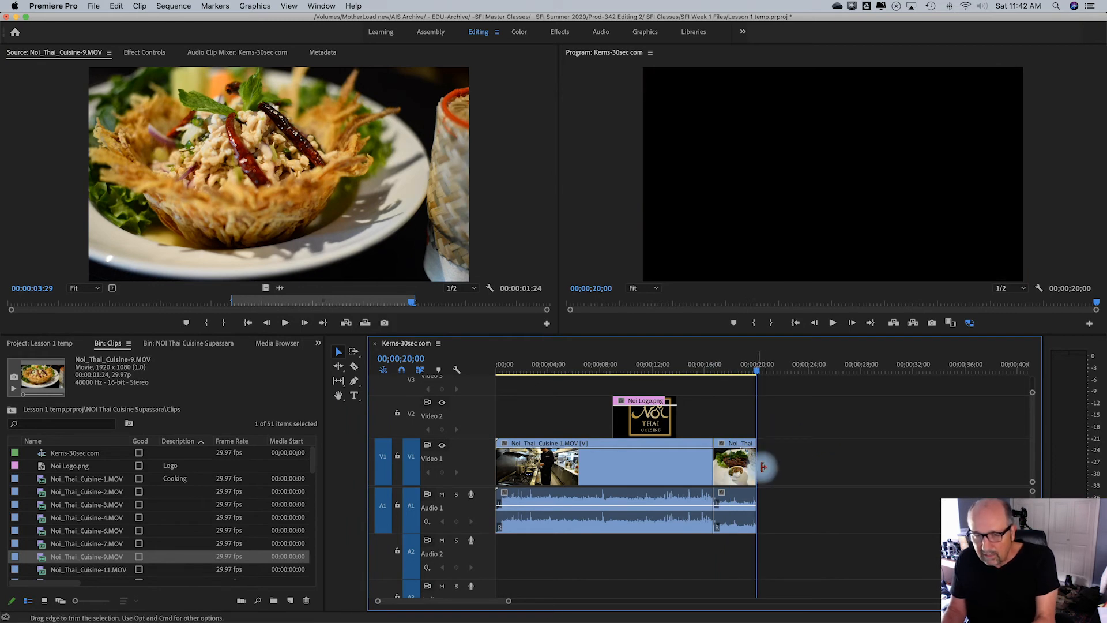
key(Up)
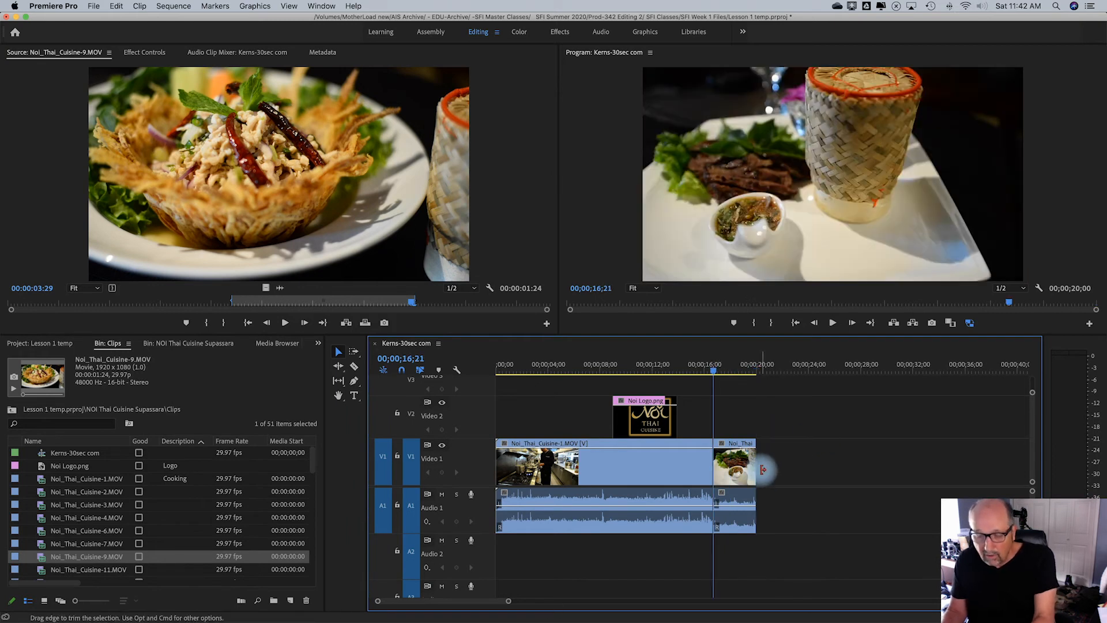
key(Down)
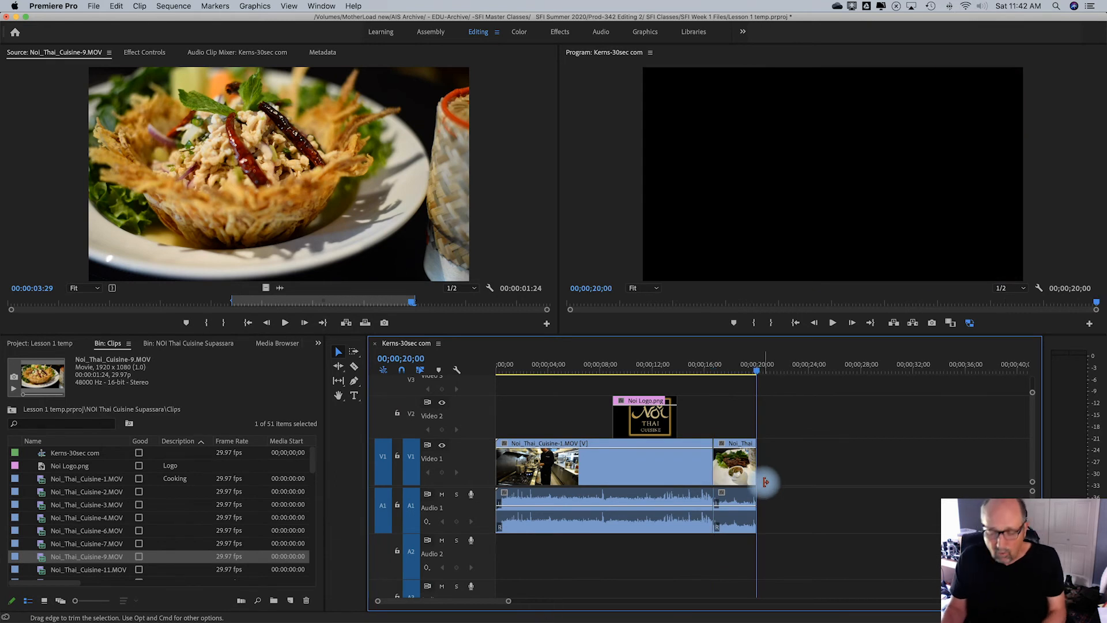
key(Home)
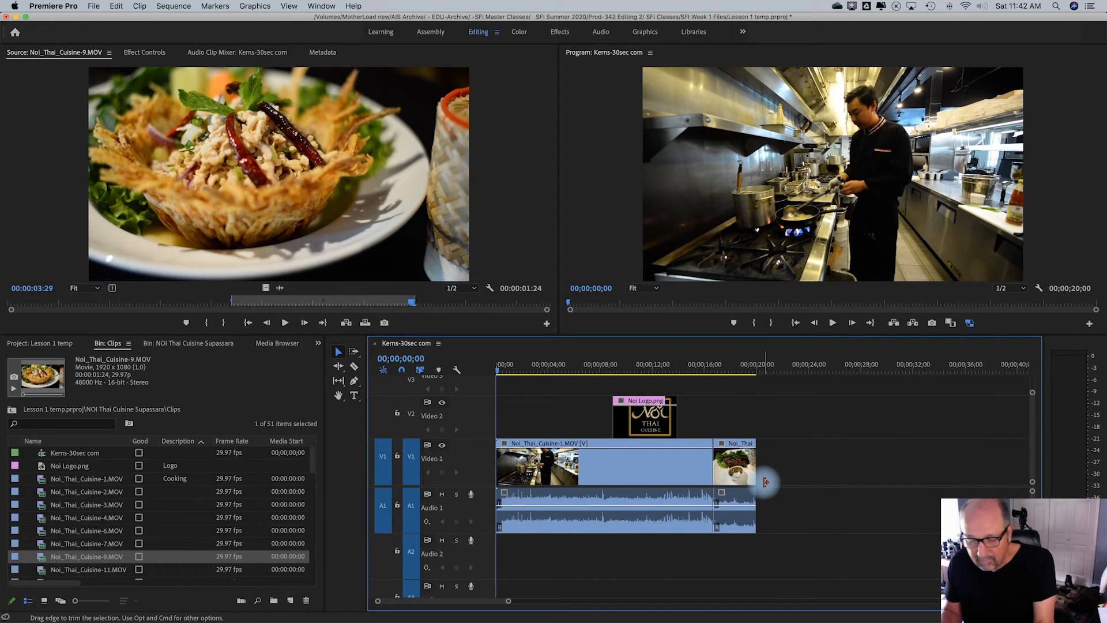
key(End)
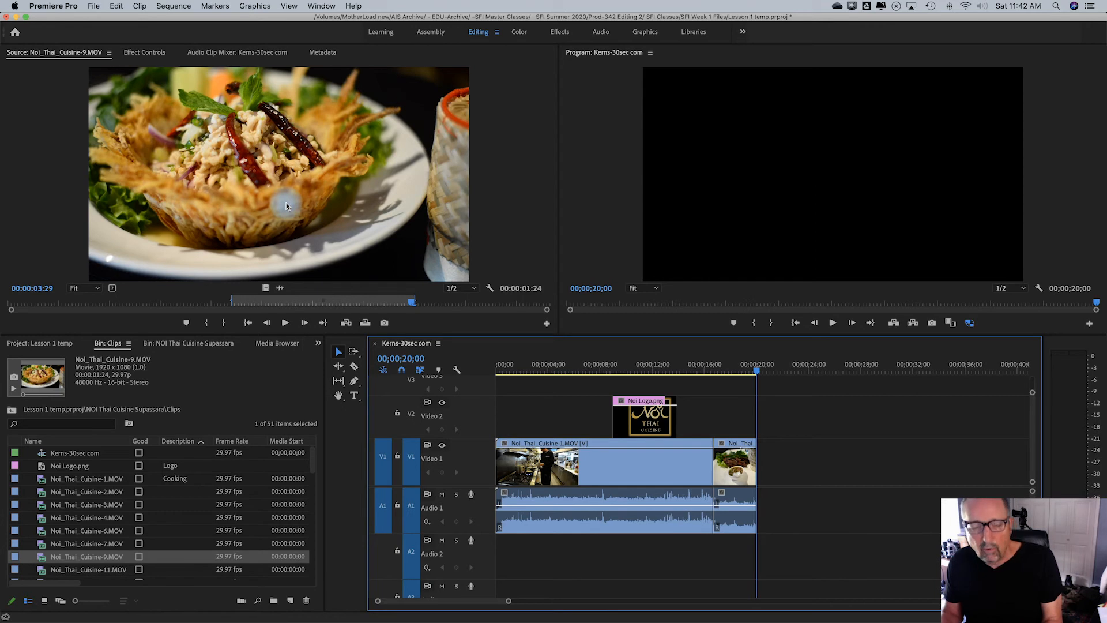
key(period)
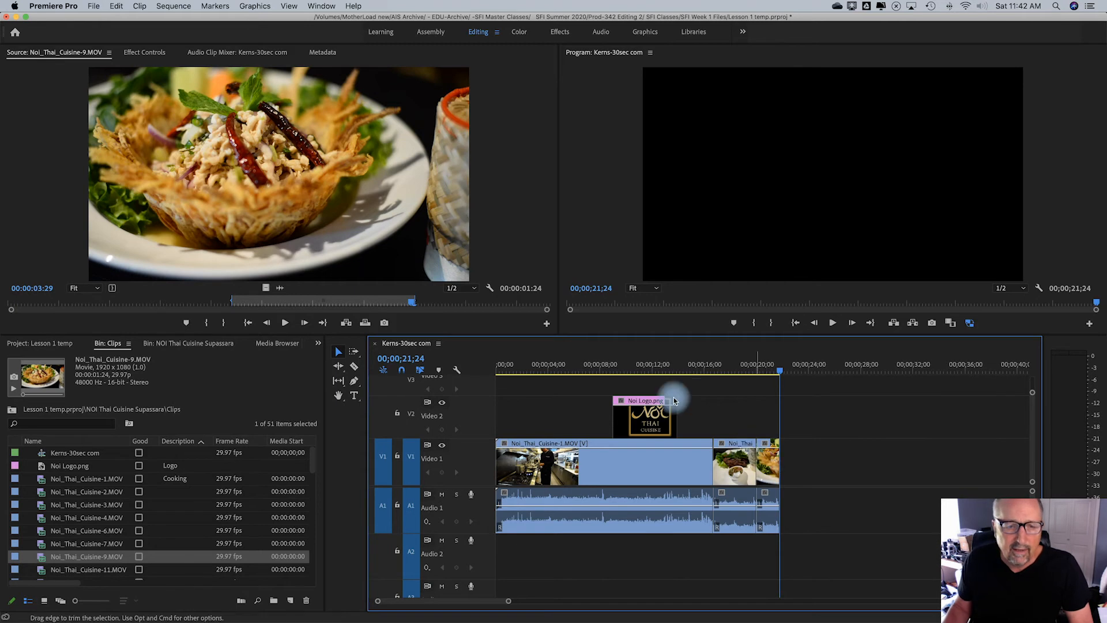
Overwrite the marked Noi_Thai_Cuisine-9.MOV range twice more at the end of the sequence, and undo both additions.
click(365, 324)
click(365, 324)
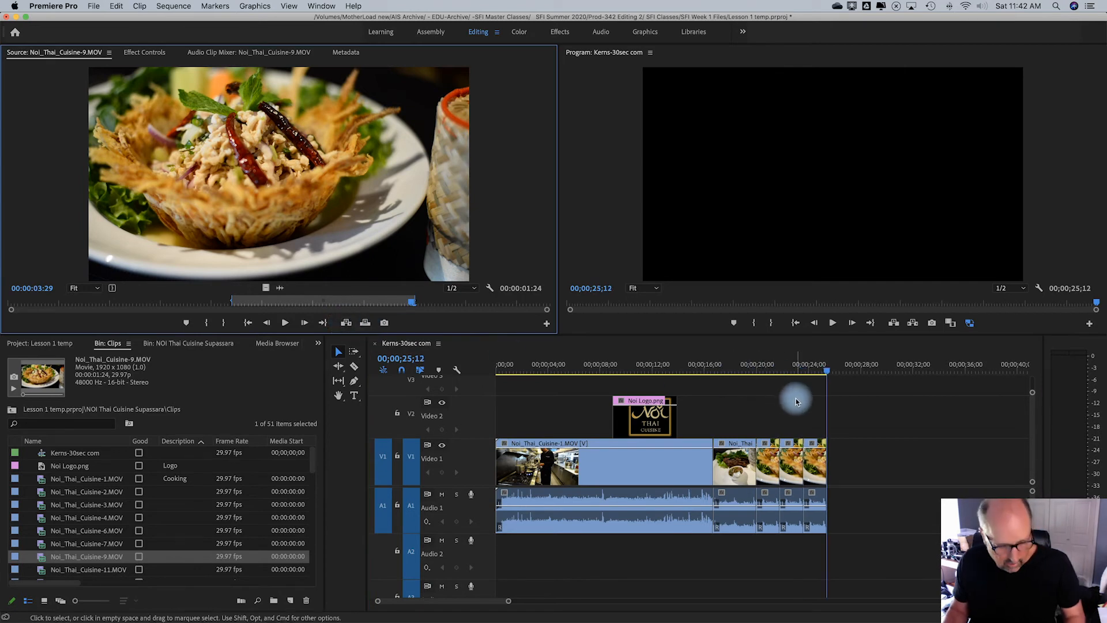
key(super+z)
key(super+z)
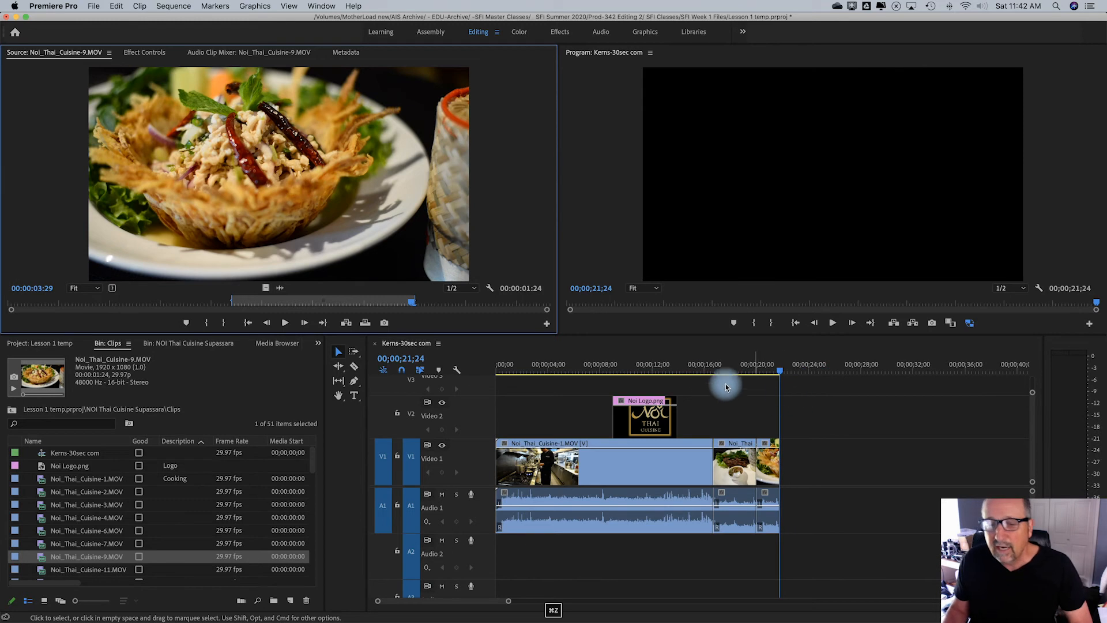
Overwrite part of the first clip with the marked Noi_Thai_Cuisine-9.MOV range at 00;00;04;22, and undo it.
click(689, 365)
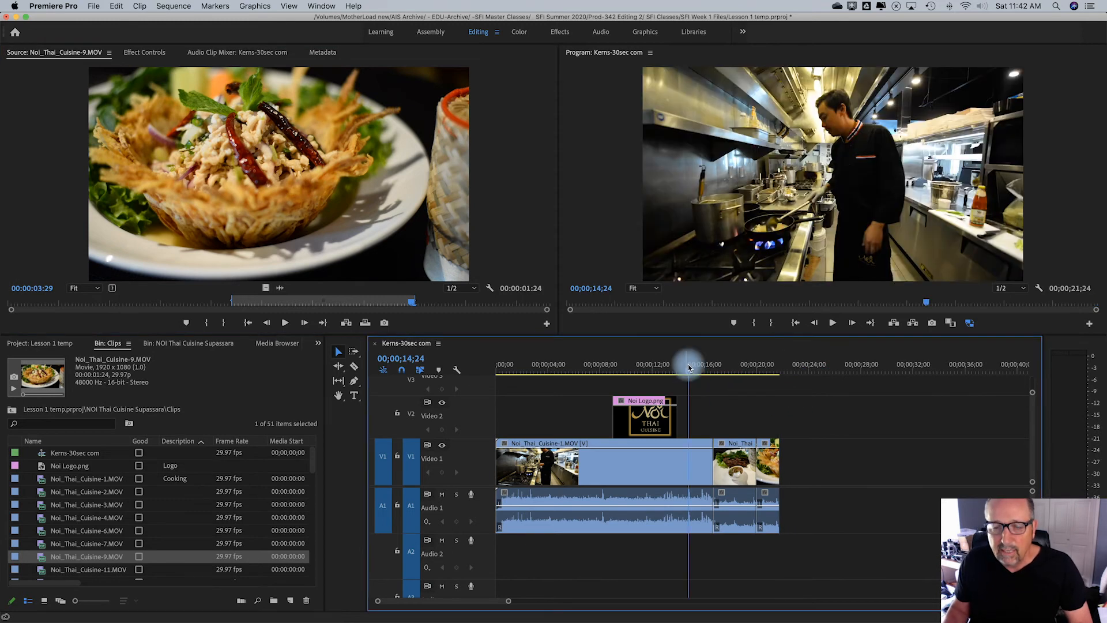
drag(689, 371, 557, 375)
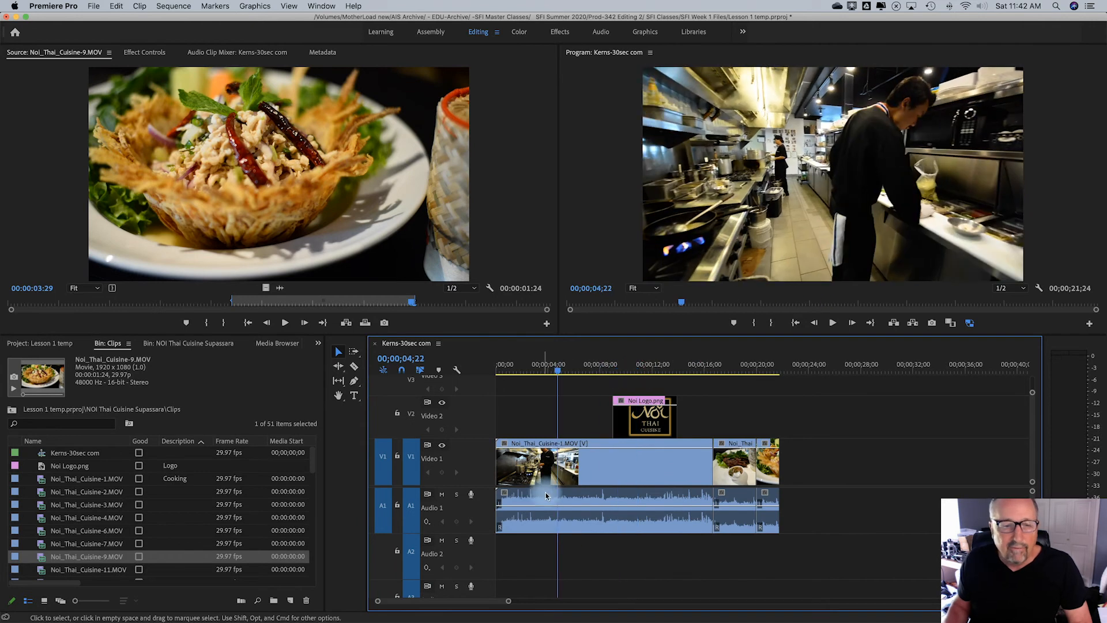
click(365, 323)
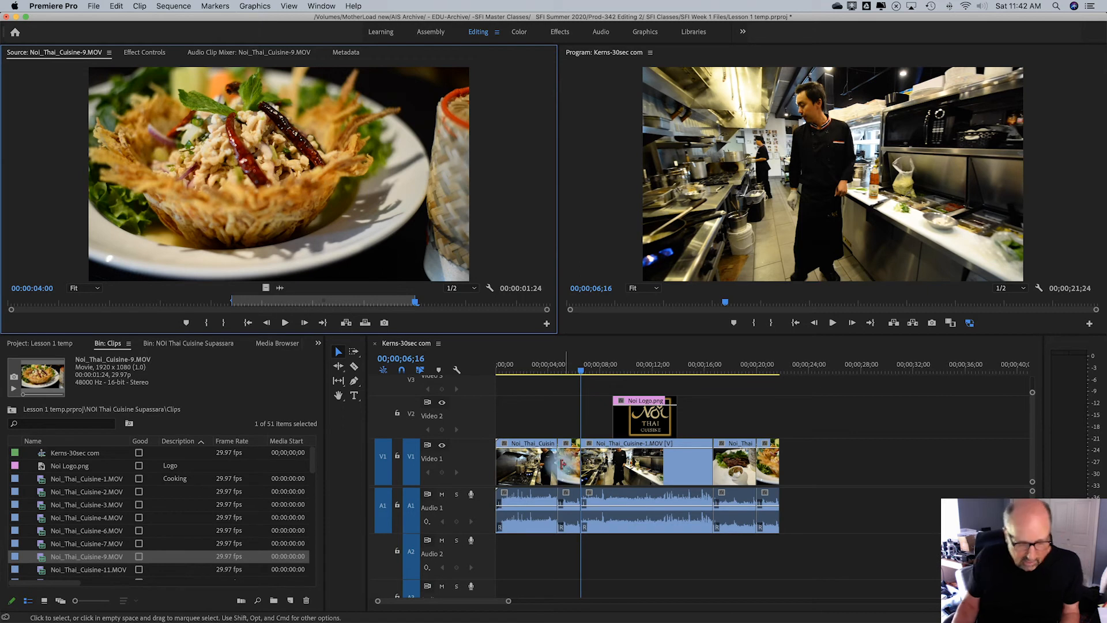
key(super+z)
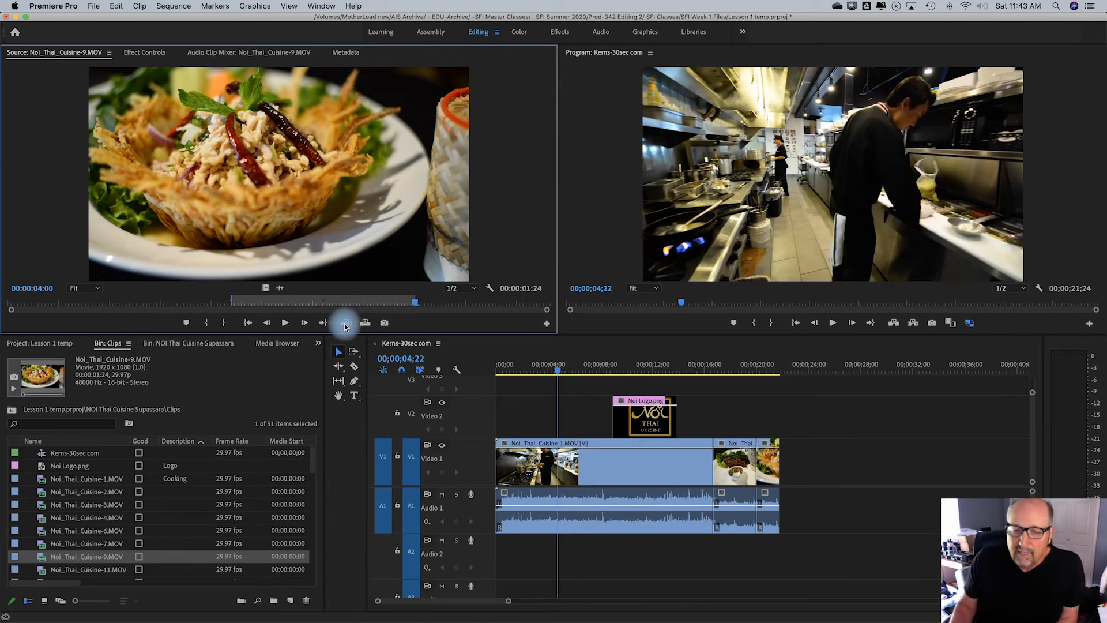
Compare inserting and overwriting the marked Noi_Thai_Cuisine-9.MOV range from 00;00;04;22, undoing every trial edit.
click(345, 323)
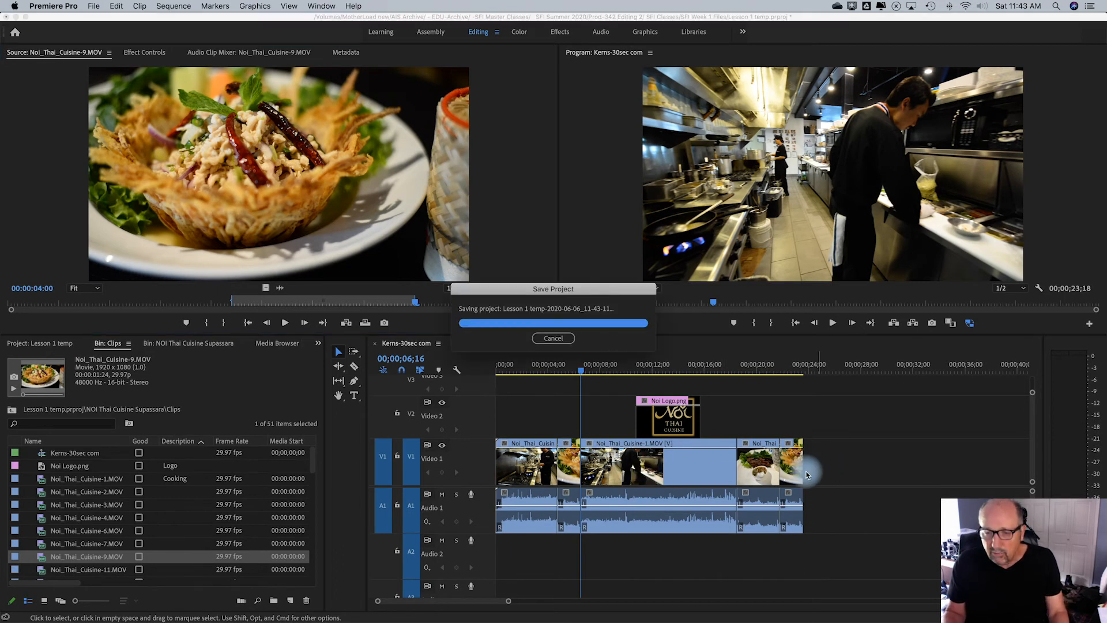
key(super+z)
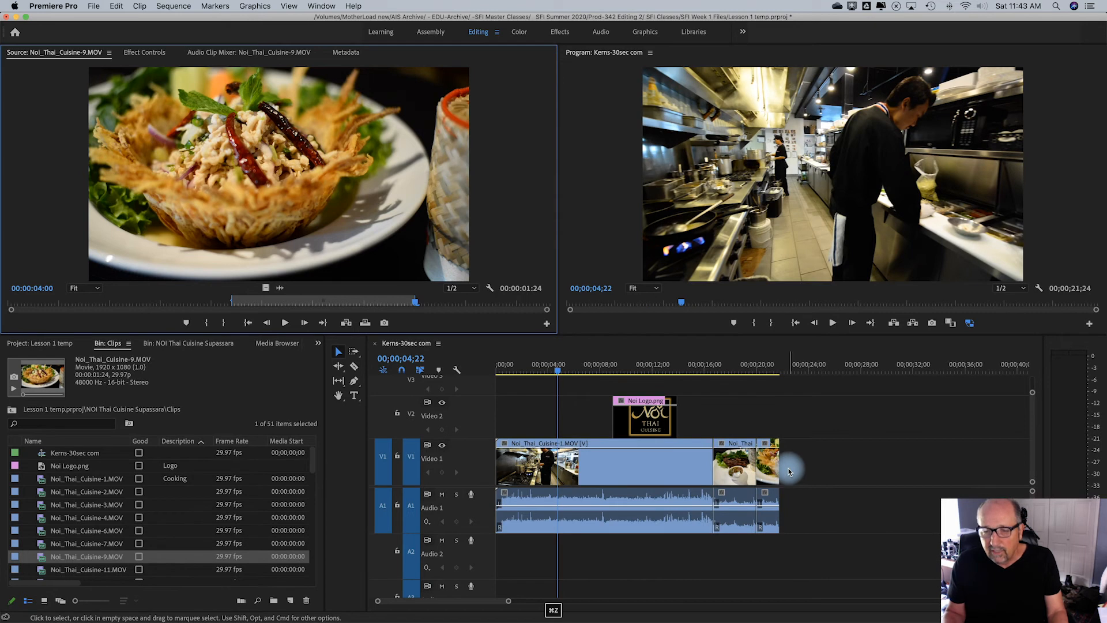
click(365, 323)
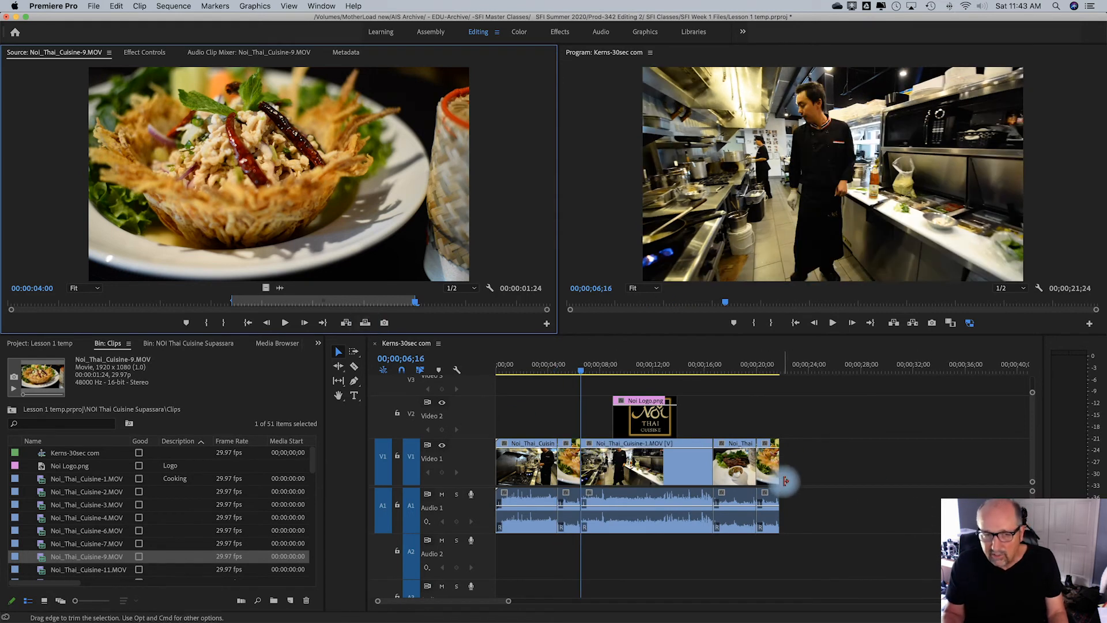
click(346, 324)
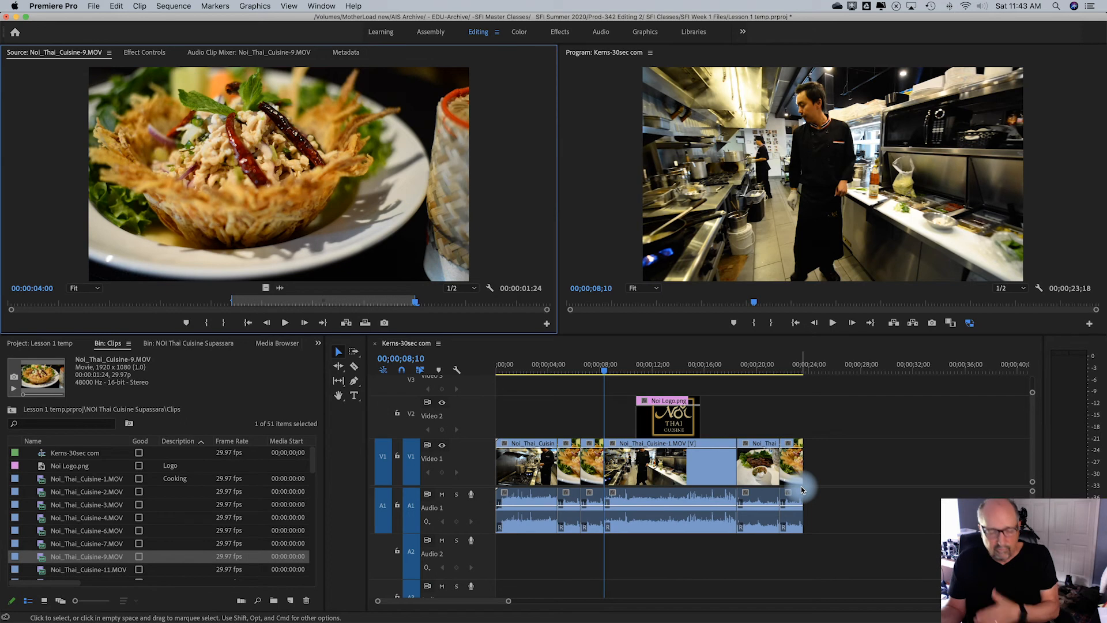
key(super+z)
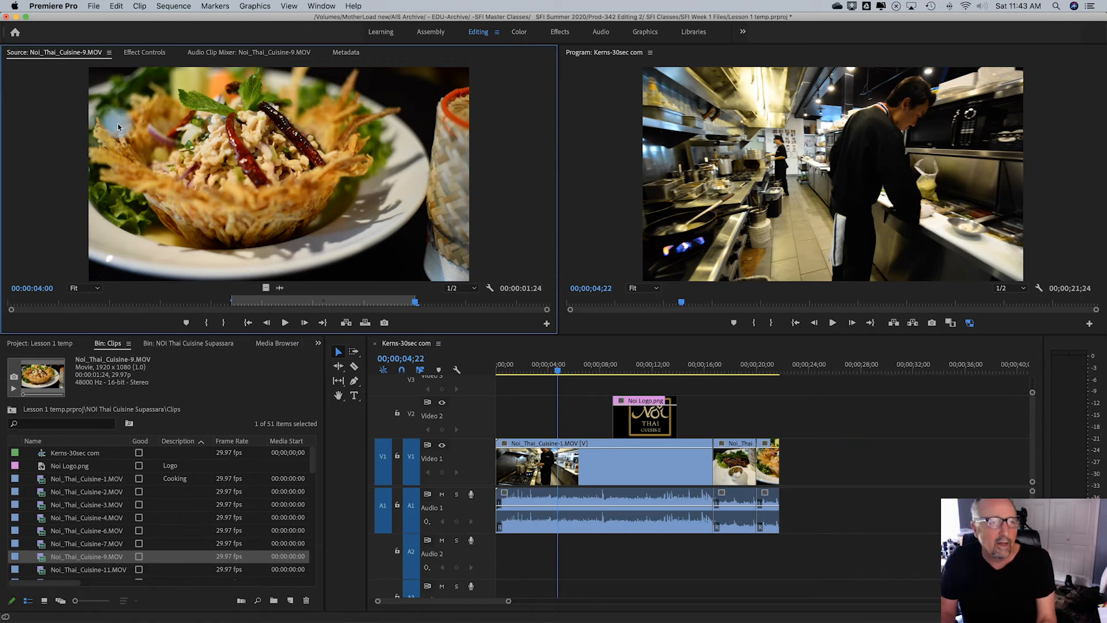
Open Noi_Thai_Cuisine-46.MOV from the Clips bin in the Source monitor and play it up to 00:00:02:03.
click(128, 224)
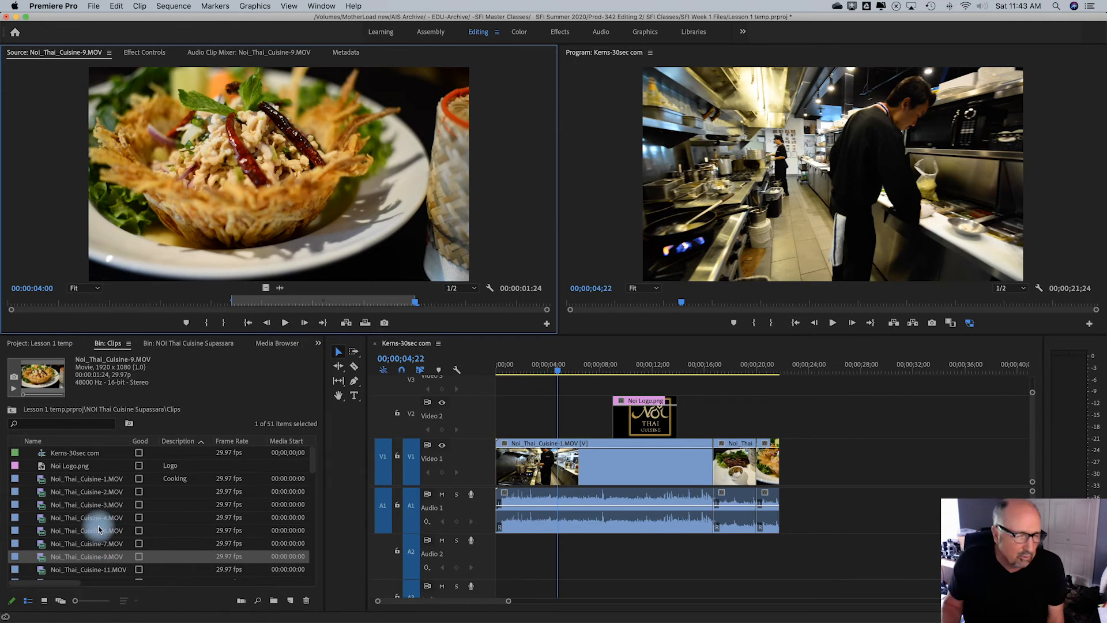
scroll(94, 524, down, 10)
click(42, 521)
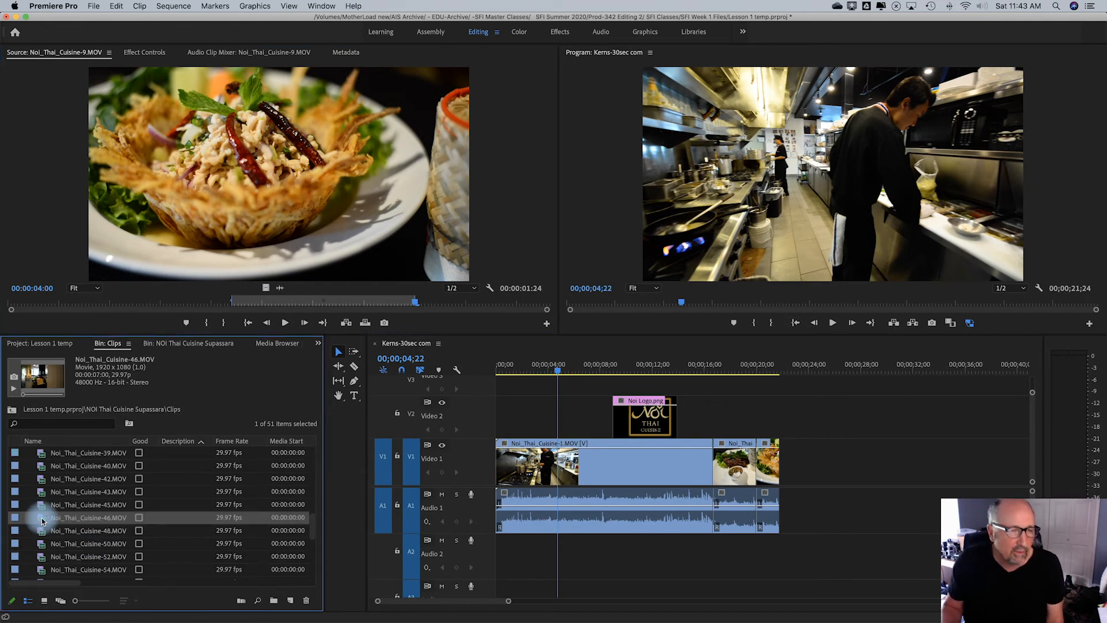
double_click(42, 520)
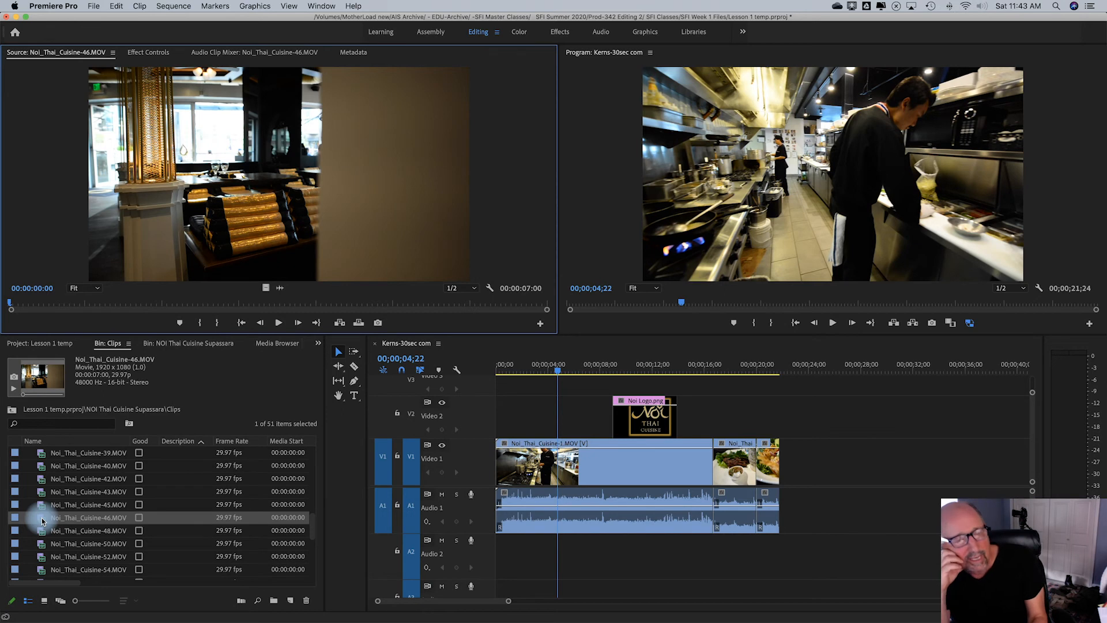
key(space)
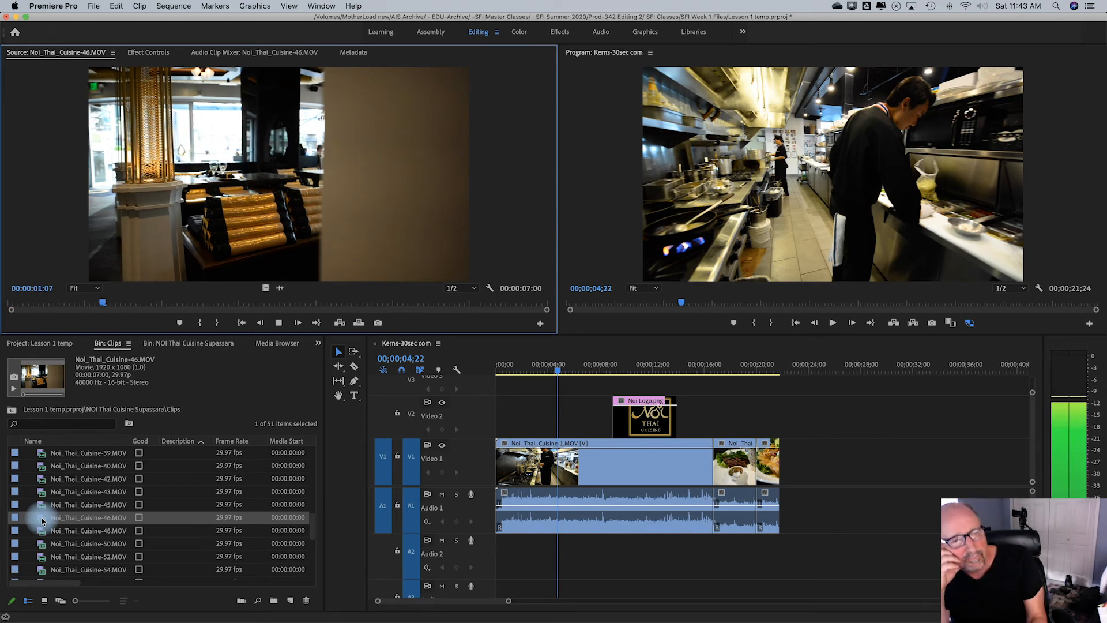
key(k)
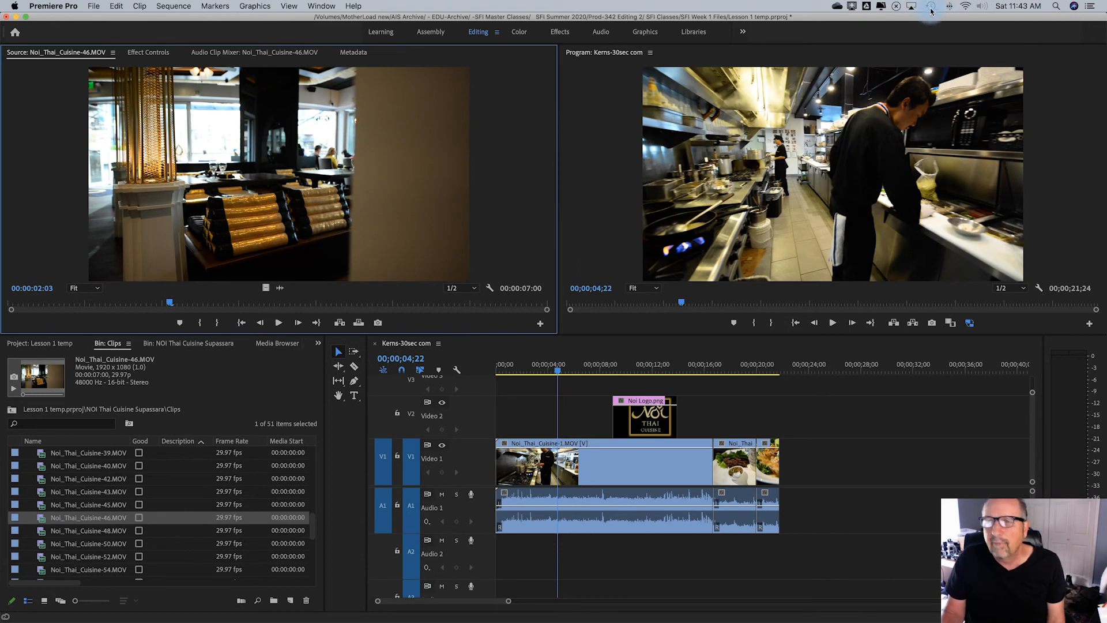
click(982, 7)
click(307, 267)
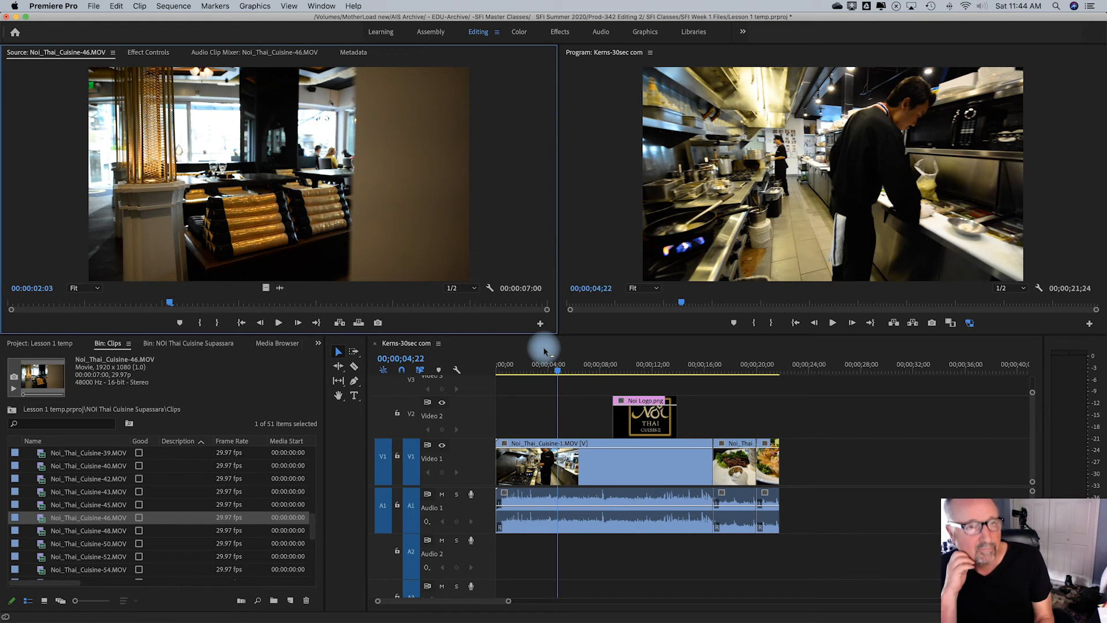
Review Noi_Thai_Cuisine-46.MOV forward and backward, and mark its In point at 00:00:01:27 and Out point at 00:00:04:08.
key(l)
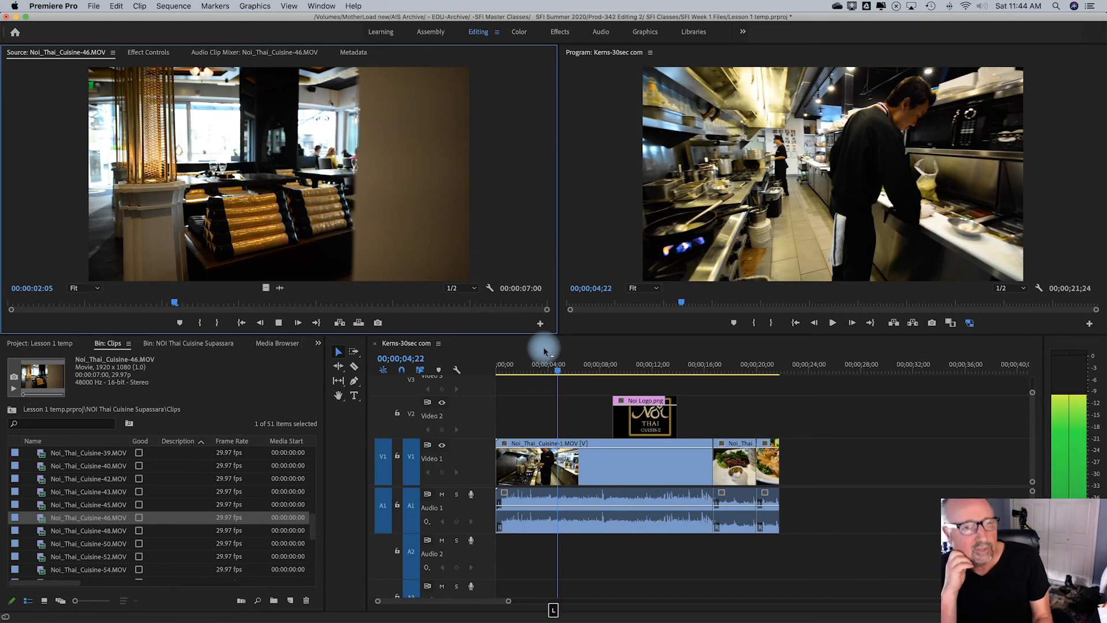
key(k)
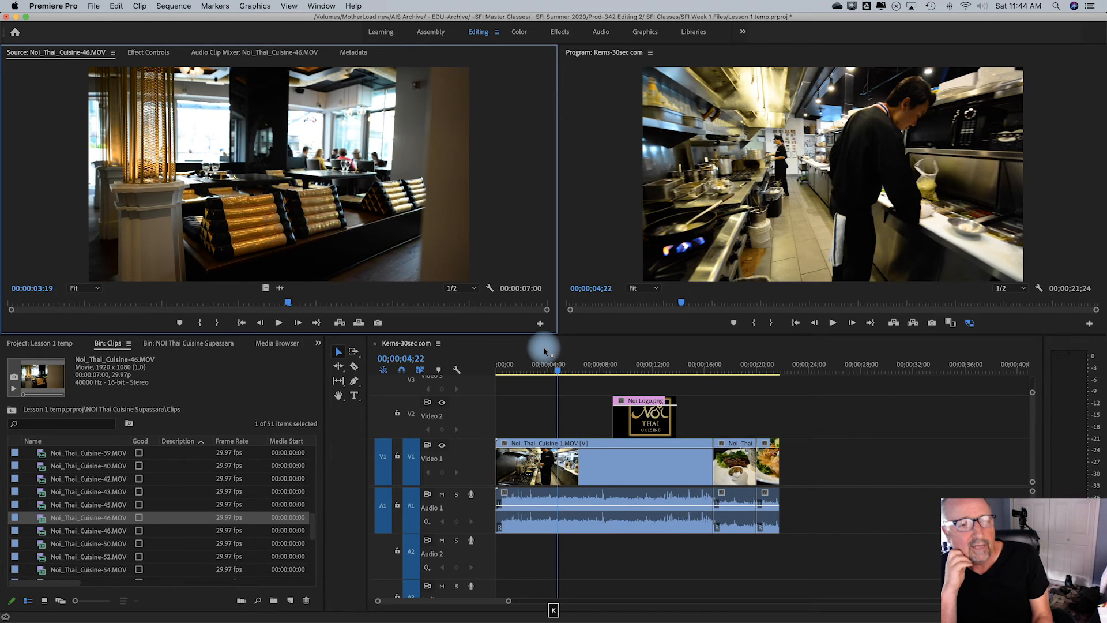
key(j)
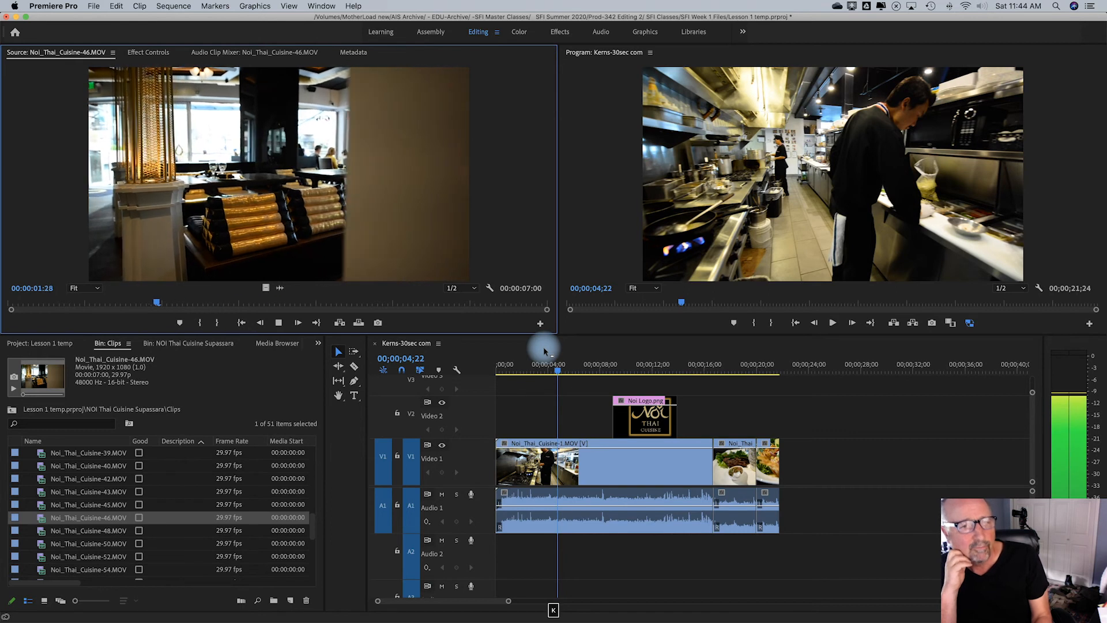
key(k)
key(i)
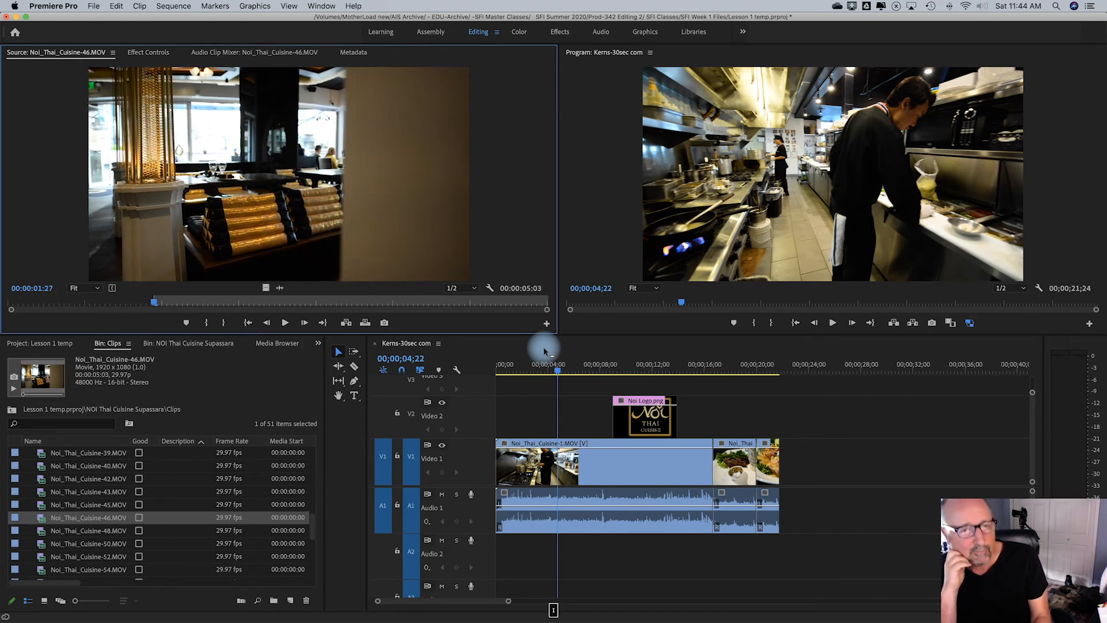
key(l)
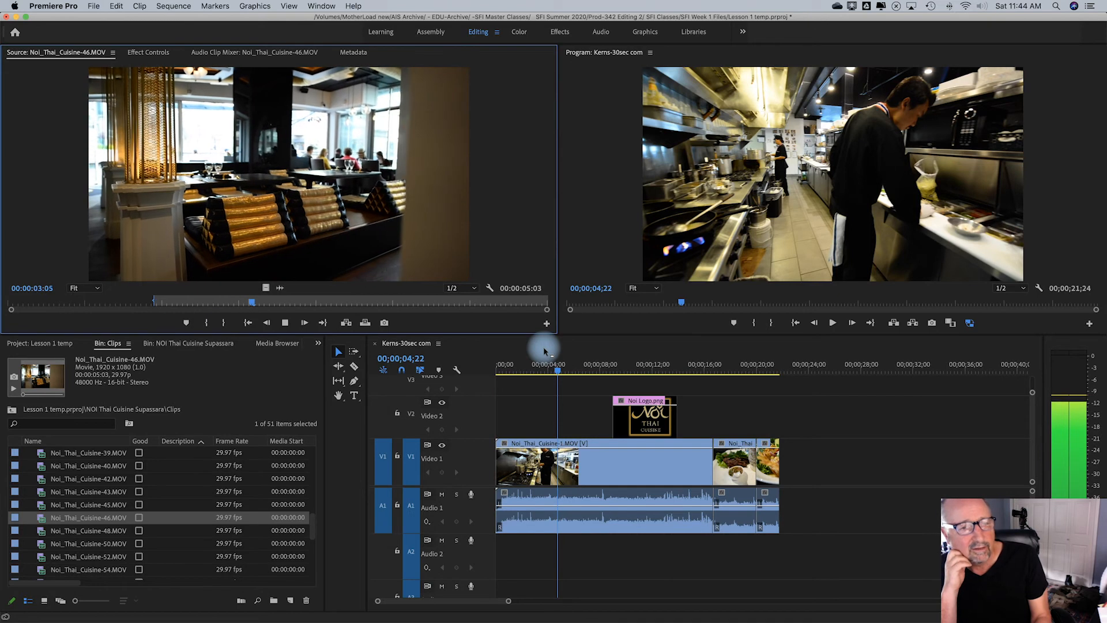
key(k)
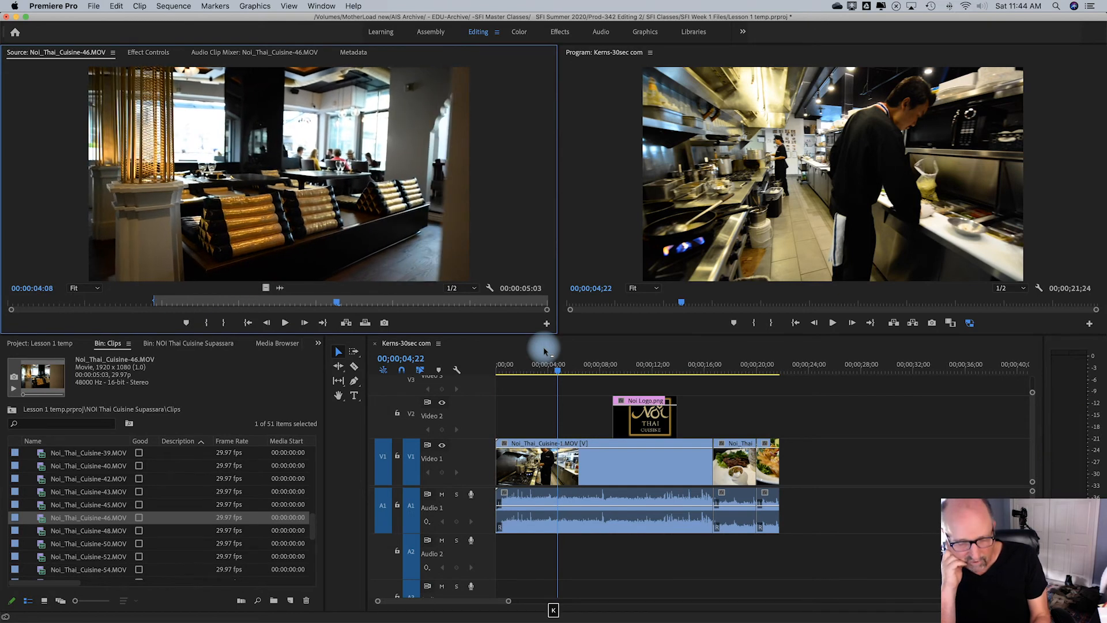
key(o)
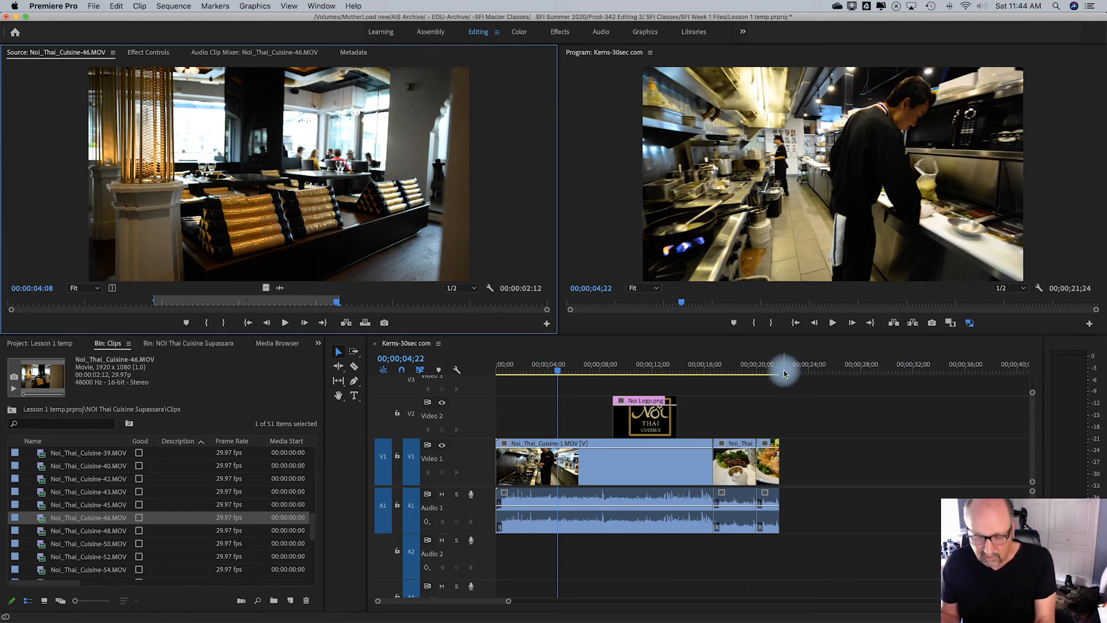
Move the sequence playhead to the end of the last clip and overwrite the marked Noi_Thai_Cuisine-46.MOV range there.
key(Down)
click(780, 399)
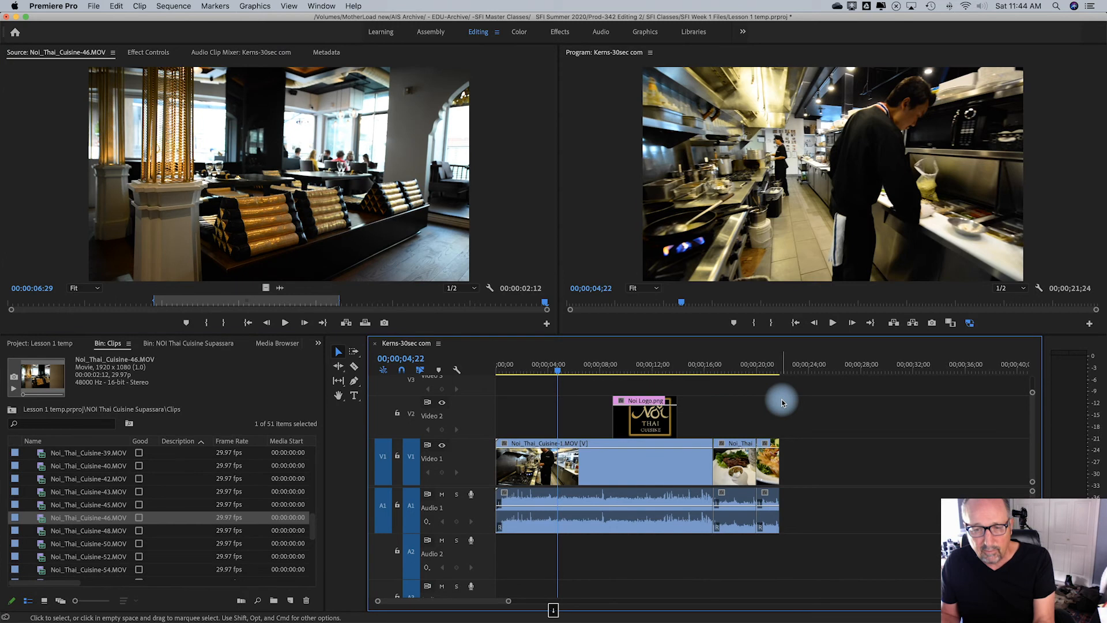
key(Down)
key(Down)
key(Down)
click(358, 175)
key(period)
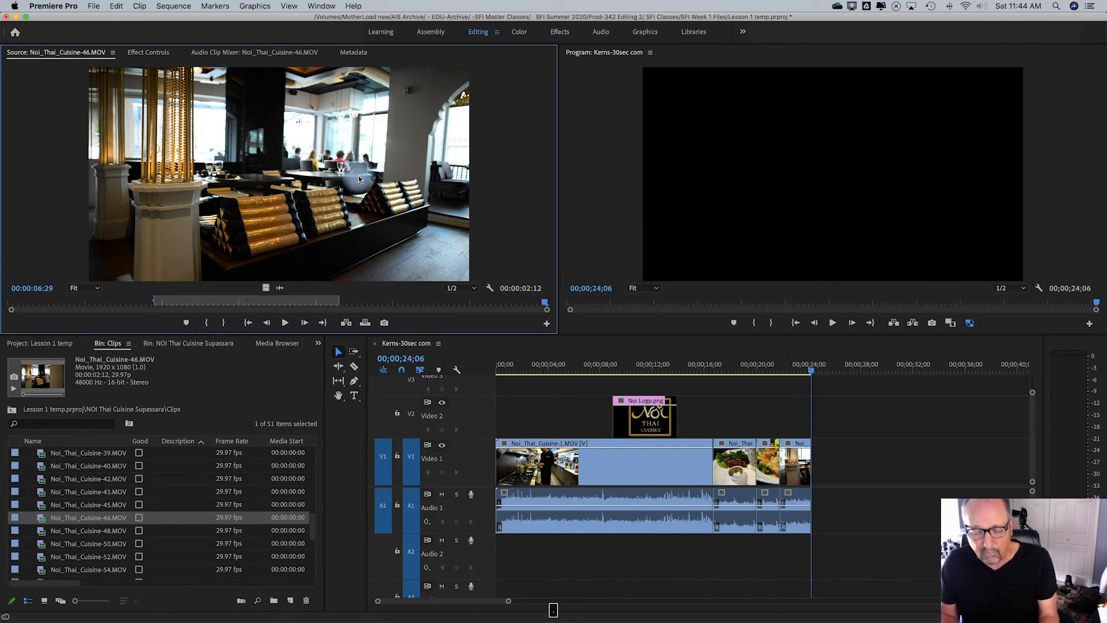
Open Noi_Thai_Cuisine-50.MOV in the Source monitor, play it, and mark its In point at 00:00:03:23.
double_click(43, 545)
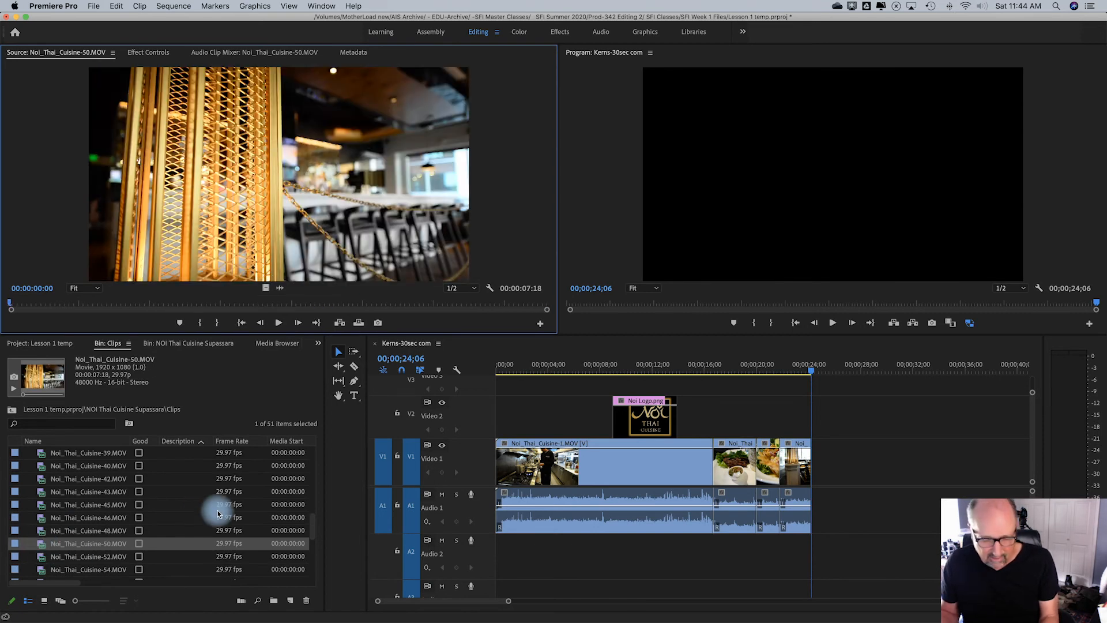
key(j)
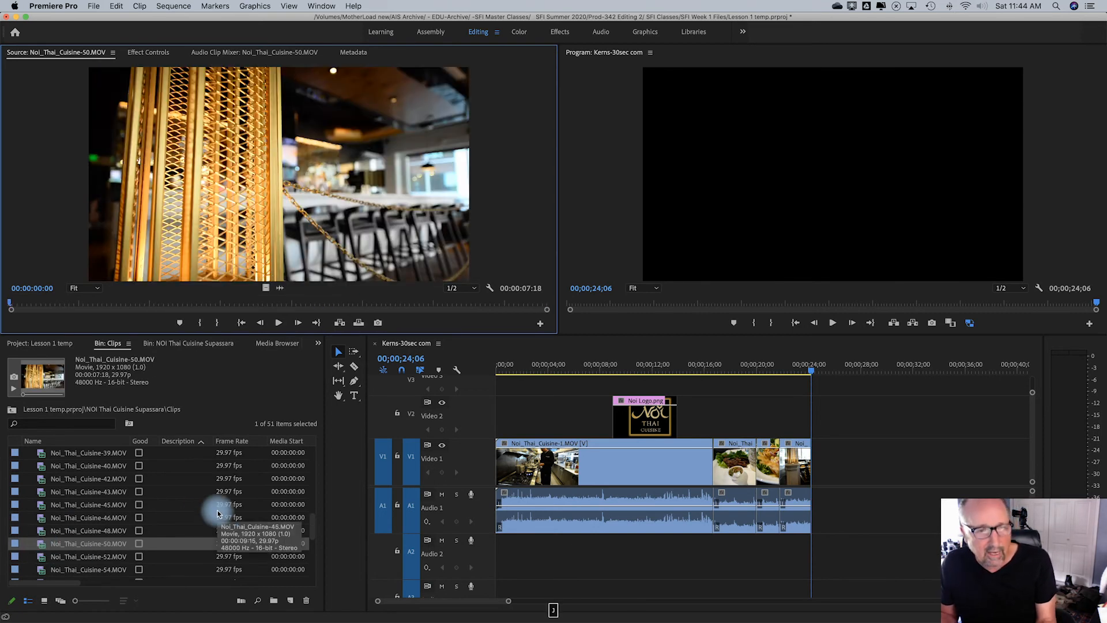
key(l)
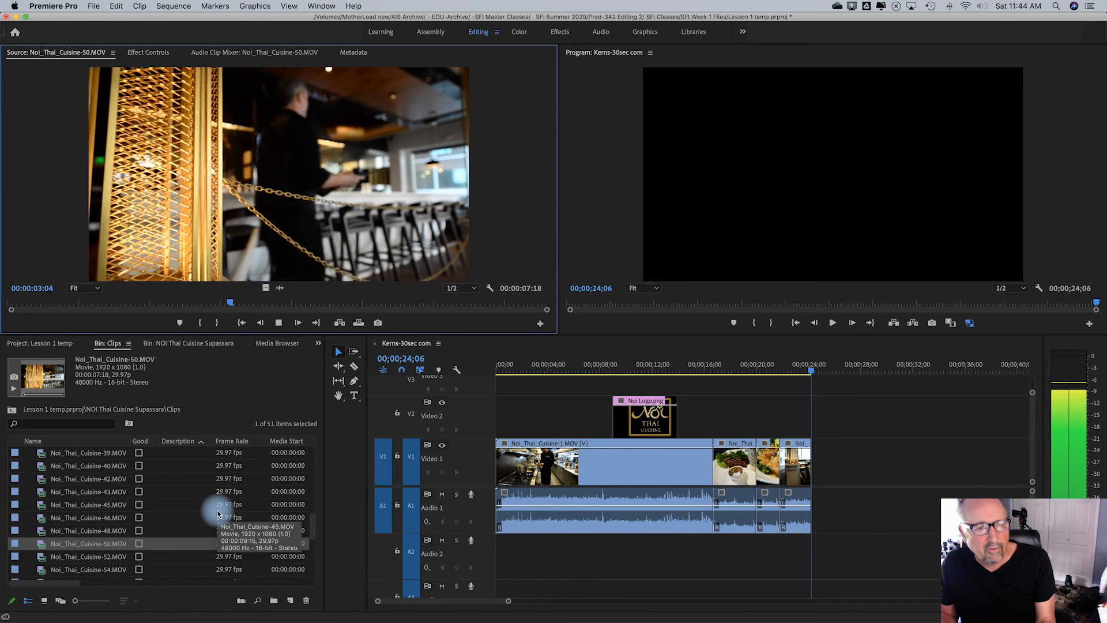
key(k)
key(i)
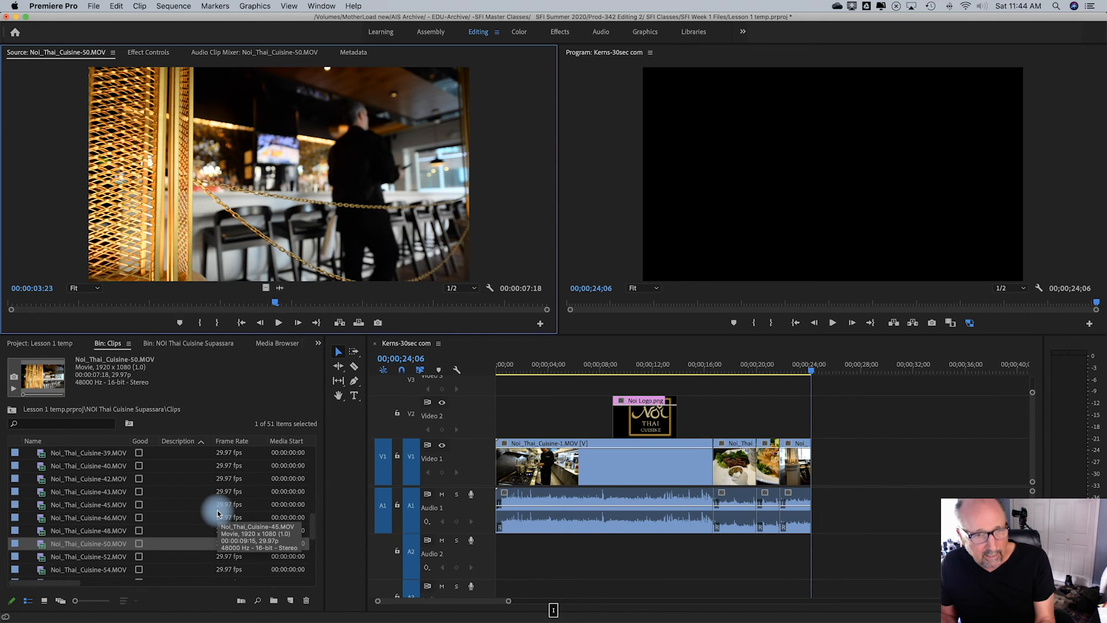
Play the source up to 00:00:04:29 and overwrite it from the In point onward, without an Out point, at the sequence's end.
key(l)
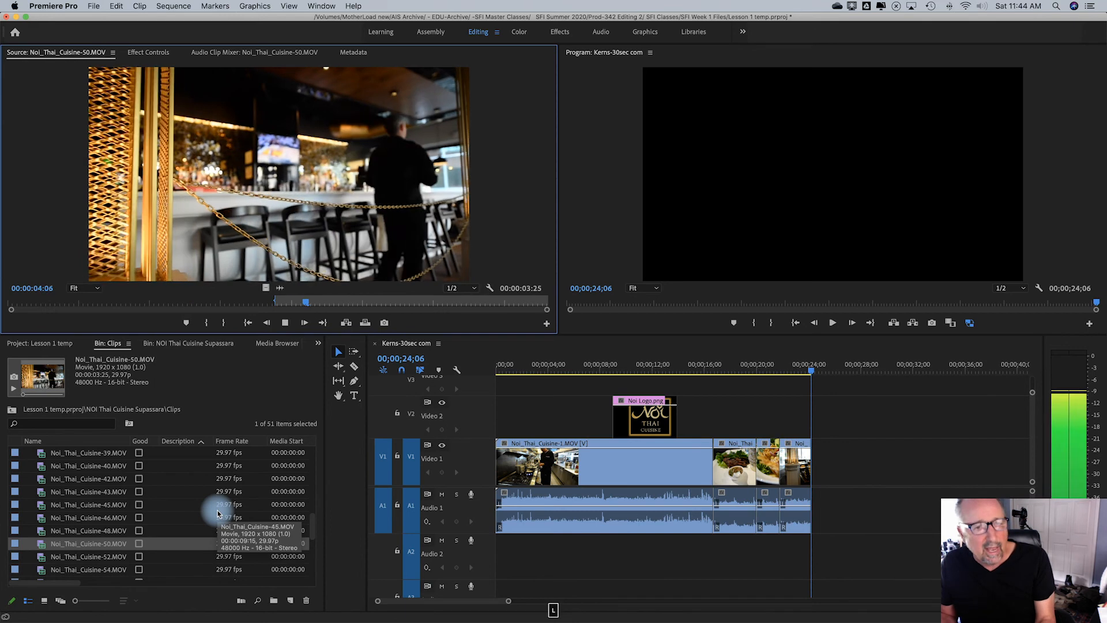
key(k)
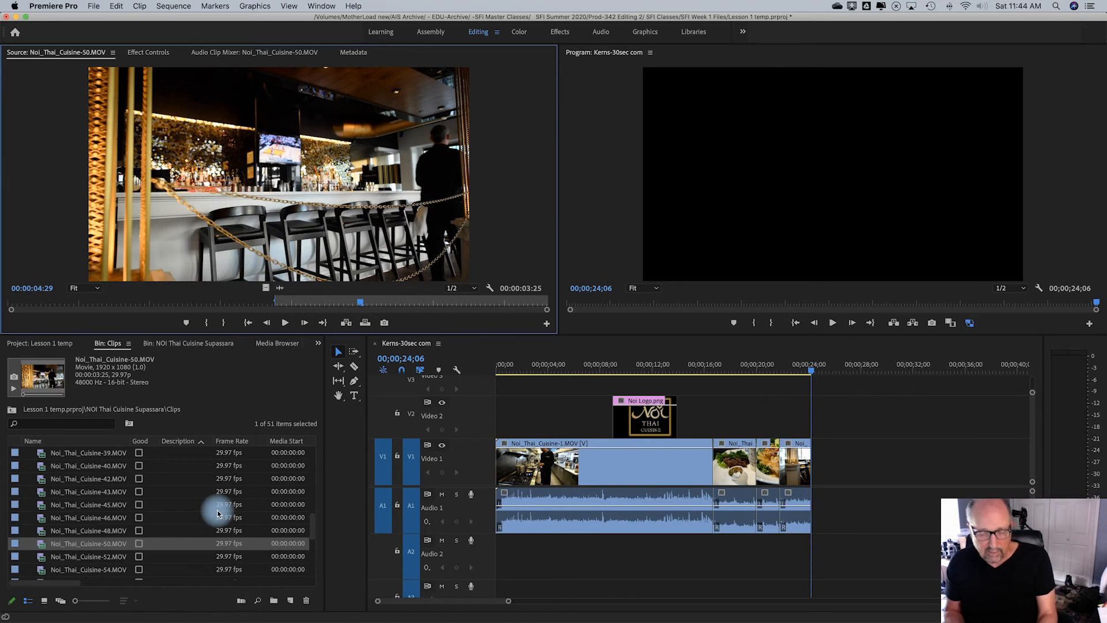
key(period)
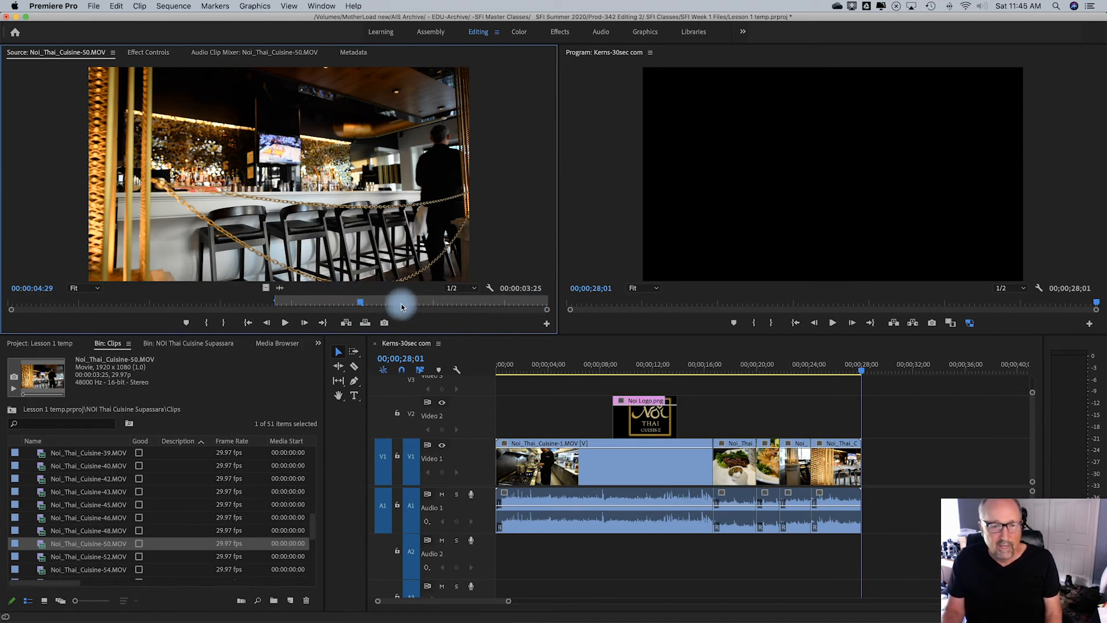
Mark the Out point of Noi_Thai_Cuisine-50.MOV at 00:00:05:20 and overwrite the marked range at the end of the sequence.
drag(360, 304, 409, 310)
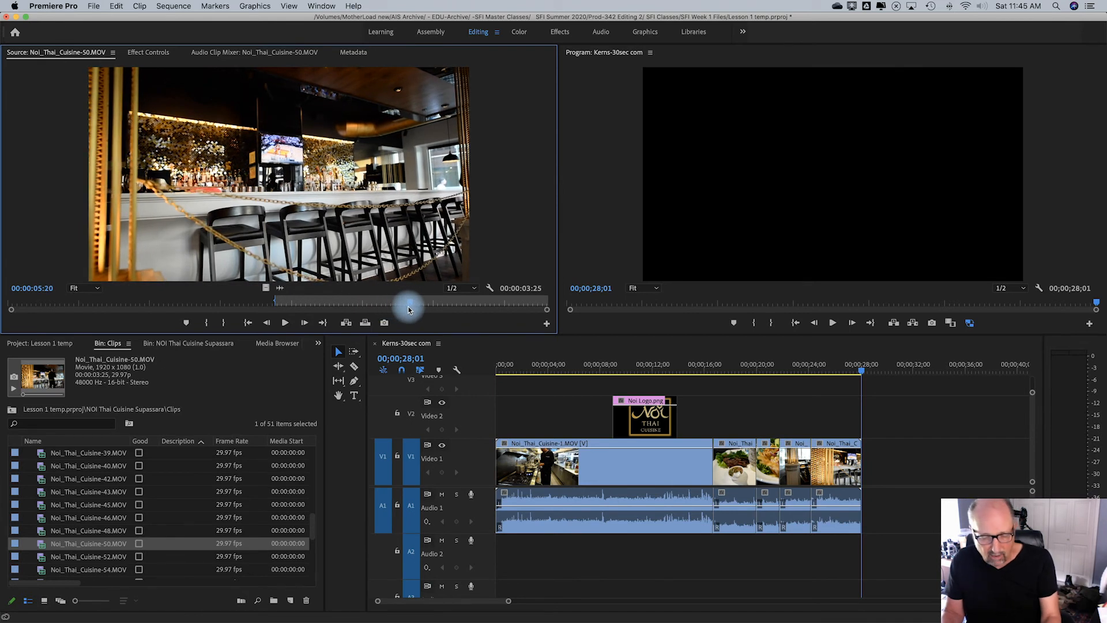
key(o)
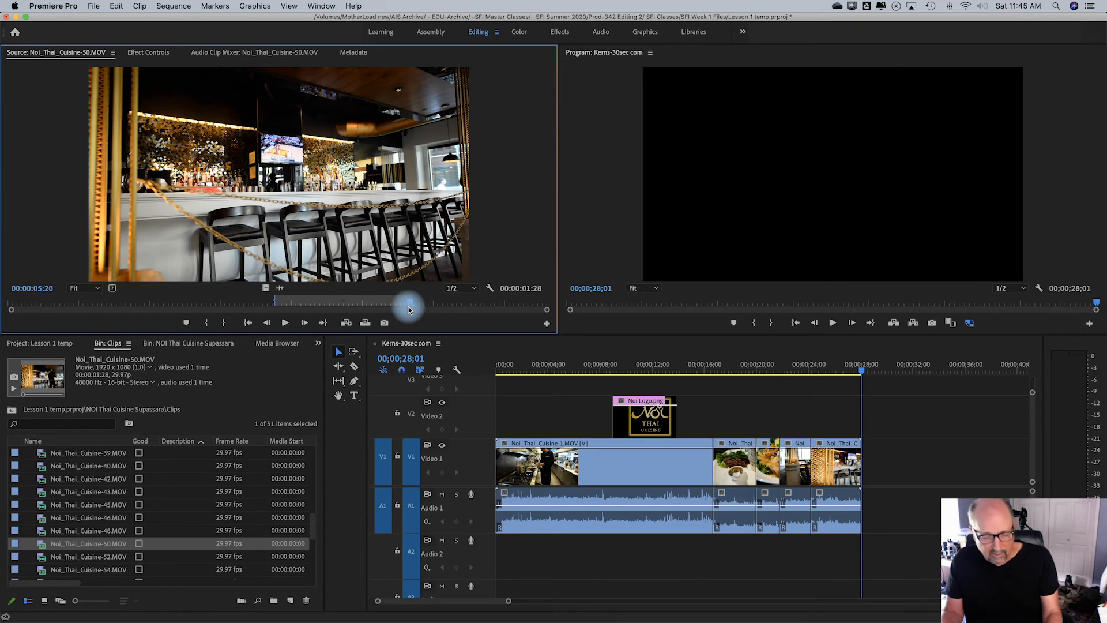
key(period)
Ripple delete the longer, first copy of Noi_Thai_Cuisine-50.MOV from the timeline.
click(840, 471)
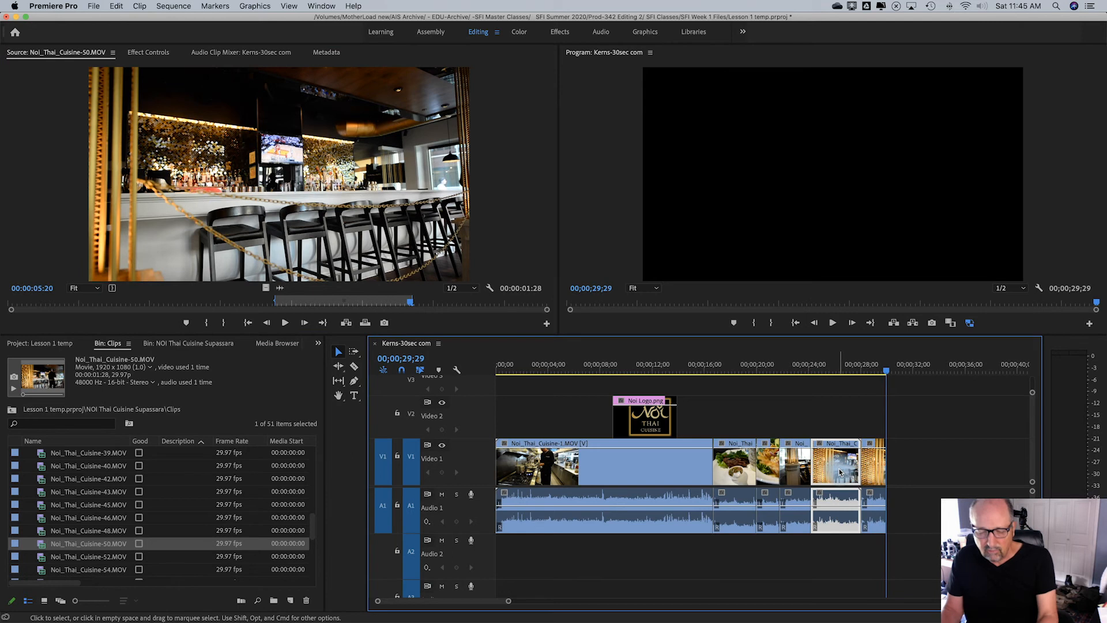
key(alt+BackSpace)
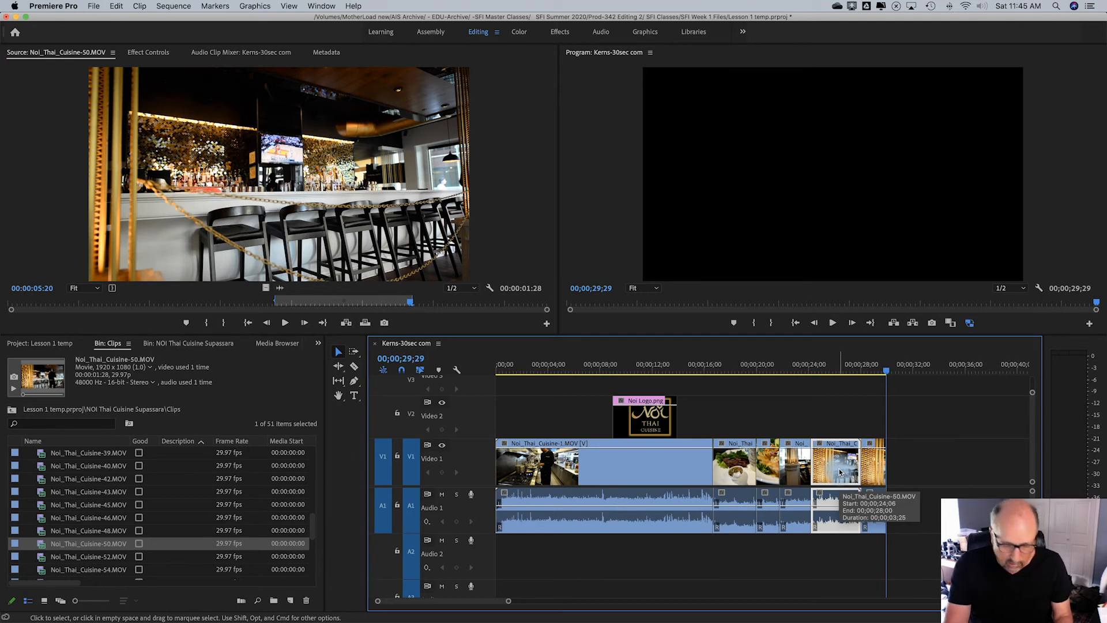
click(839, 472)
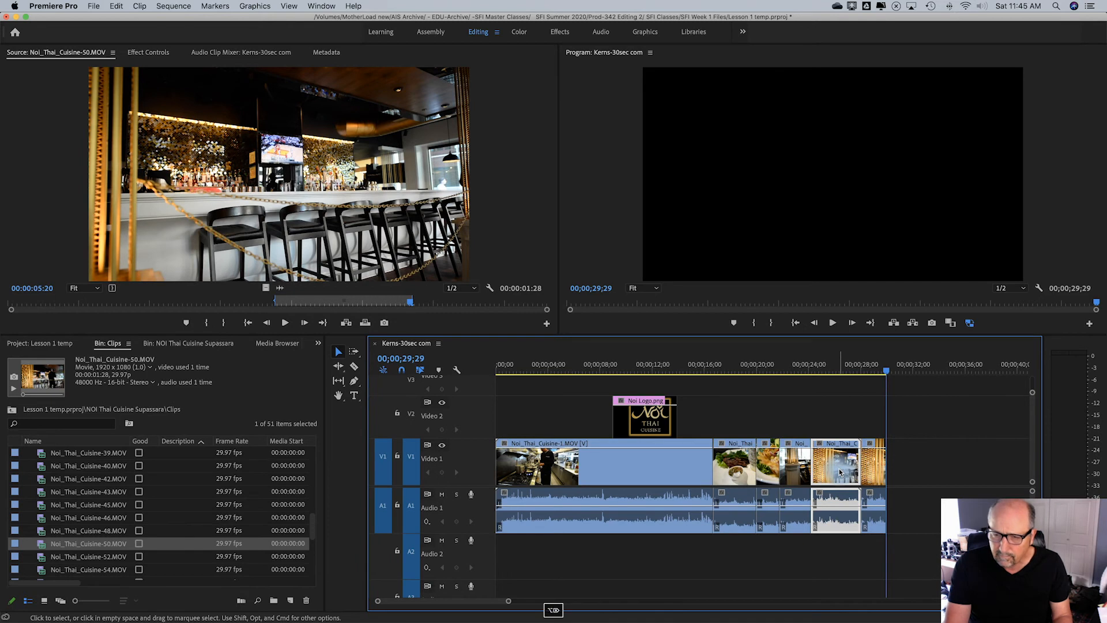
key(alt+BackSpace)
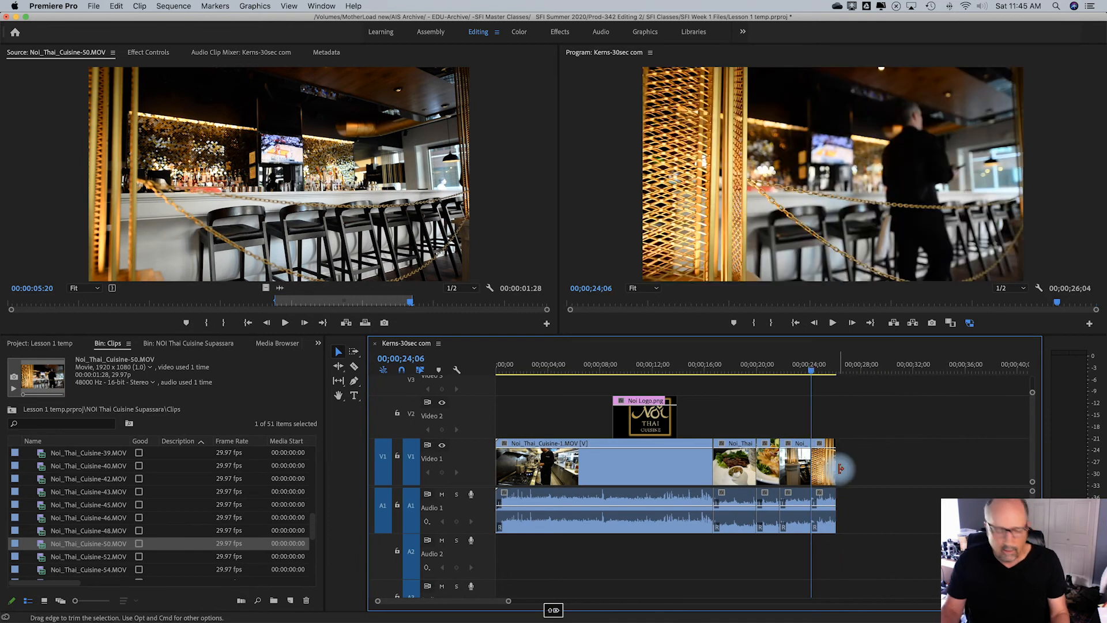
Copy the Noi_Thai_Cuisine-3.MOV timeline clip and paste it directly after the last clip in the sequence.
mouse_move(847, 620)
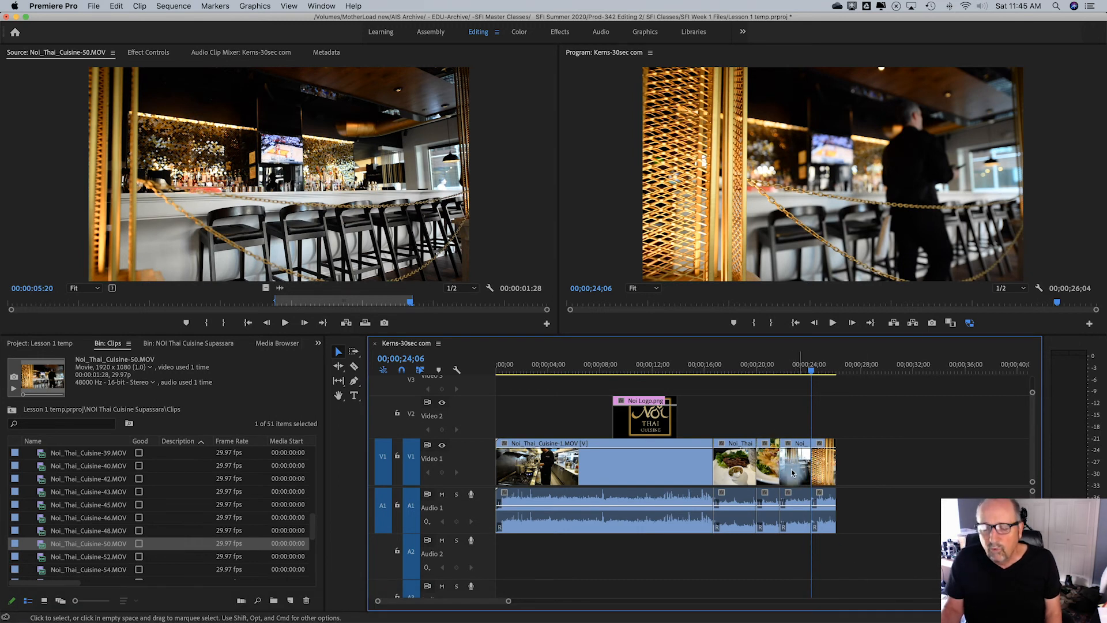
drag(791, 370, 826, 372)
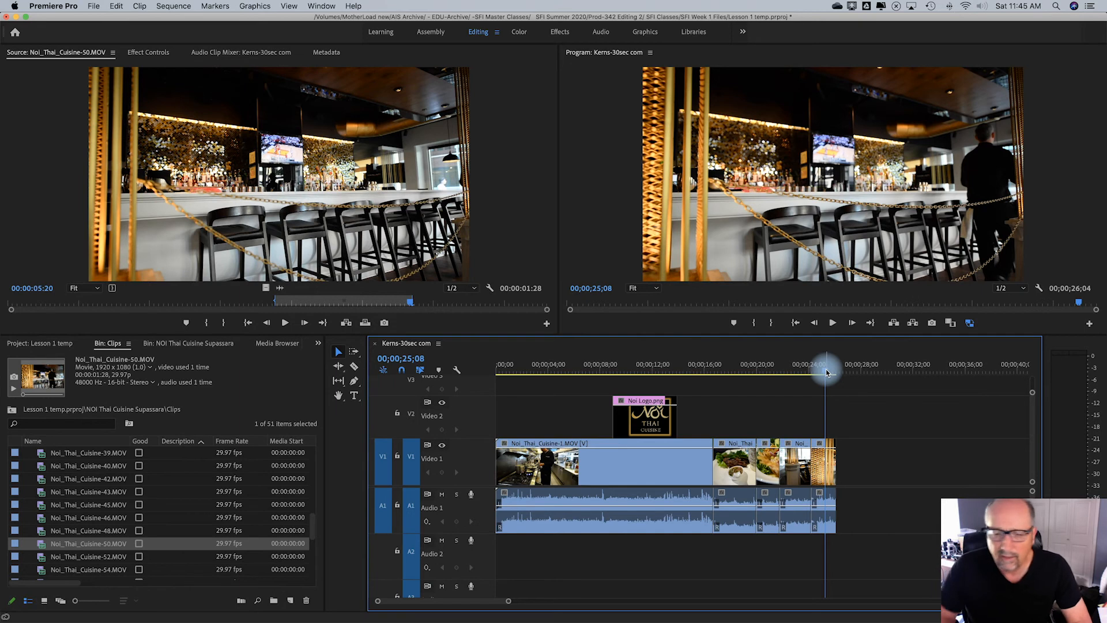
click(733, 464)
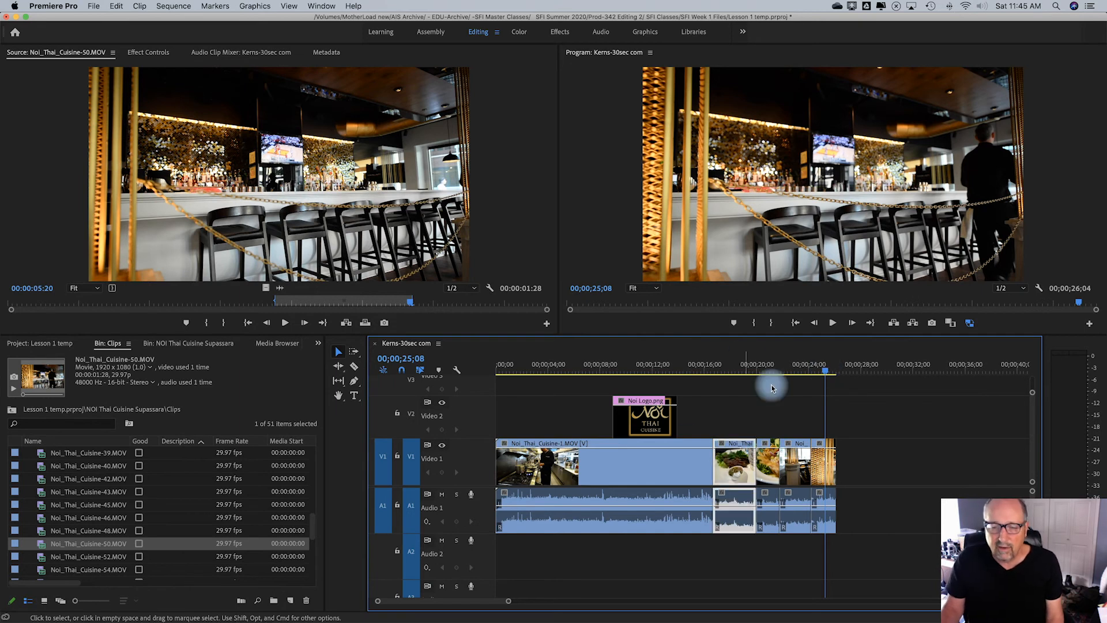
key(super+c)
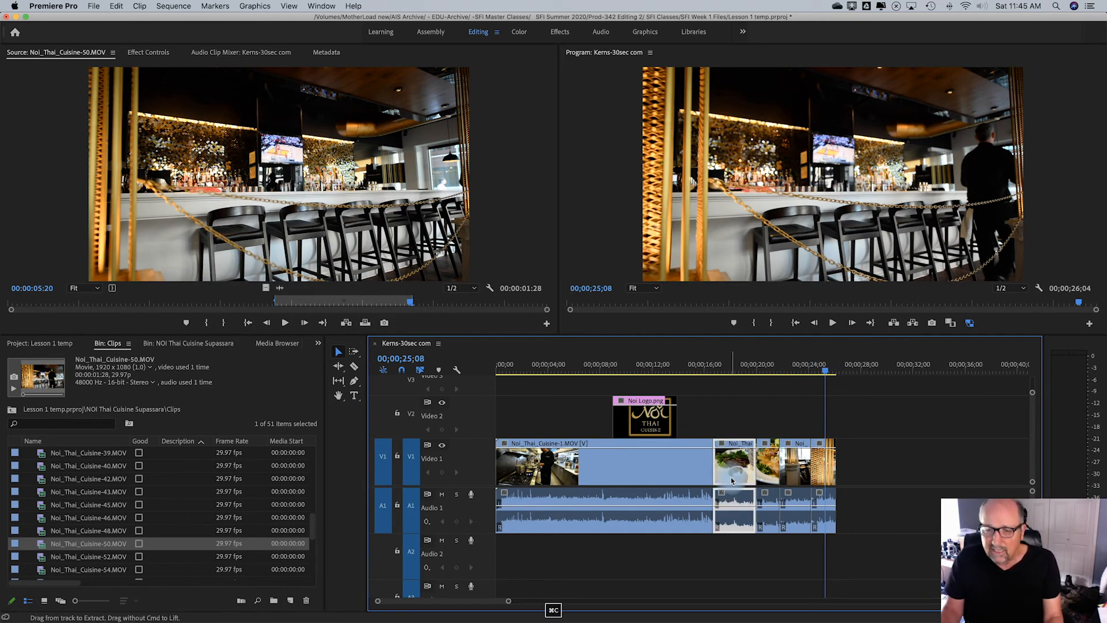
right_click(738, 471)
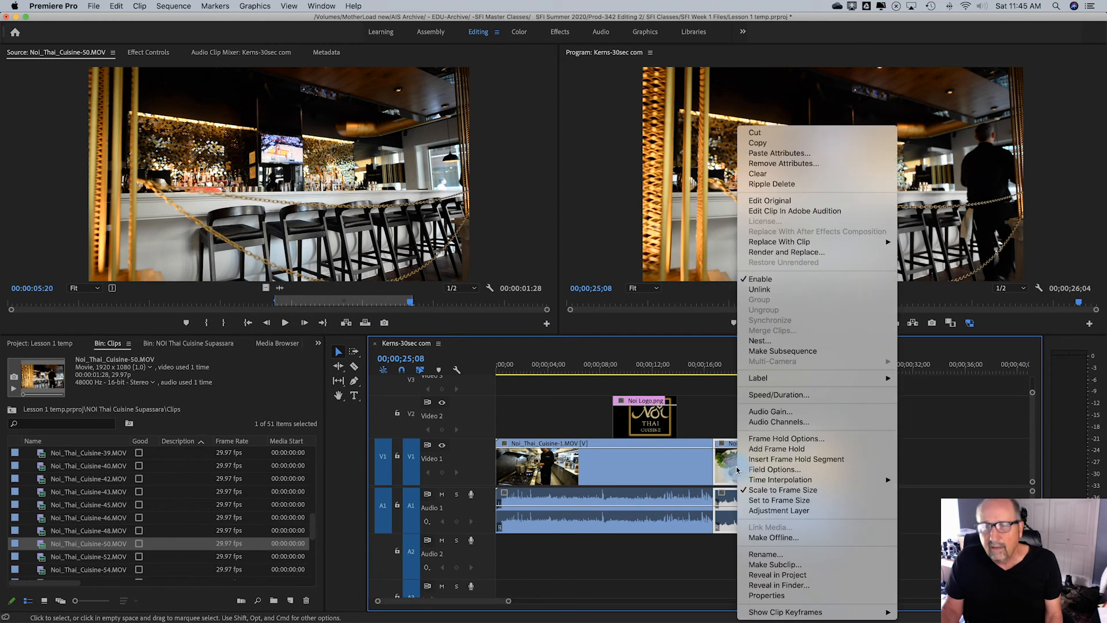
click(766, 143)
click(866, 374)
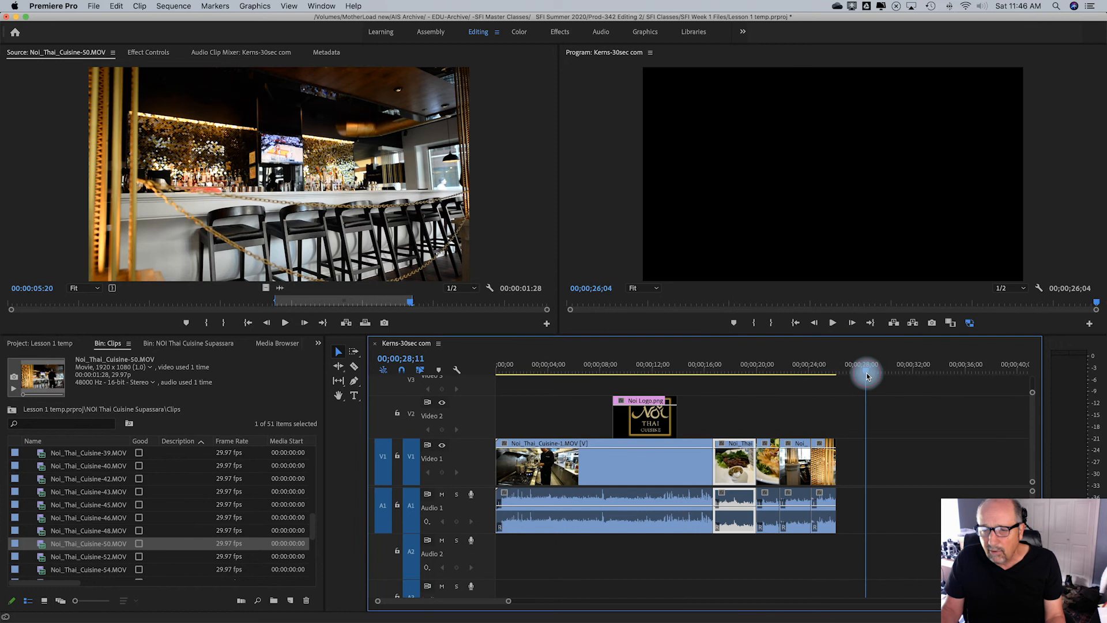
key(Up)
key(super+v)
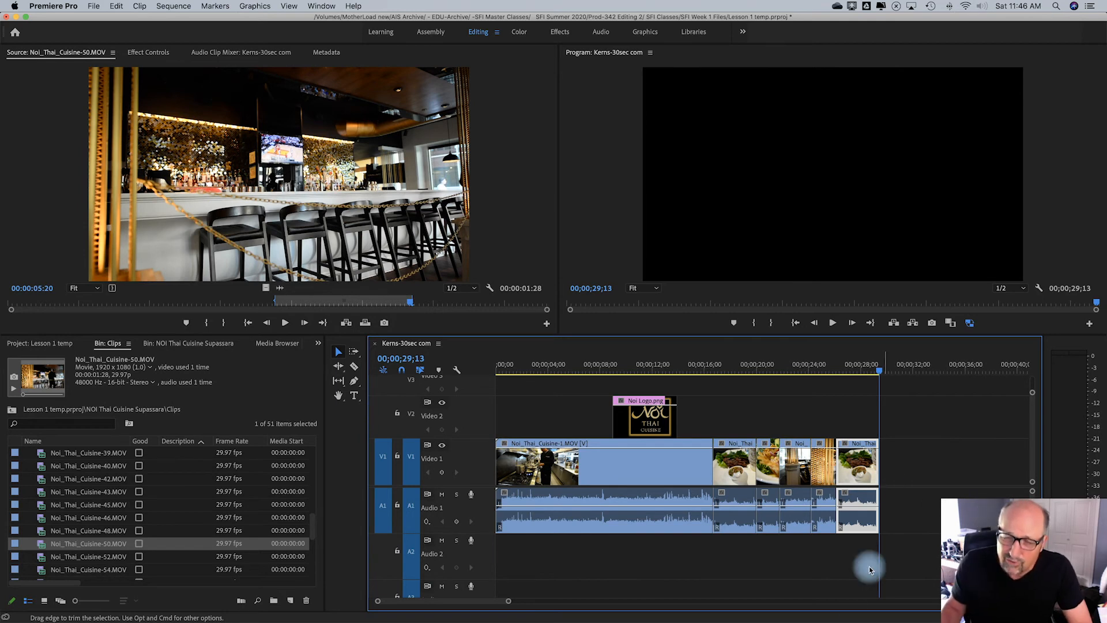
Copy only the audio of the first Noi_Thai_Cuisine-3.MOV clip and paste it on Audio 1 past the sequence's last clip, leaving a gap.
click(735, 523)
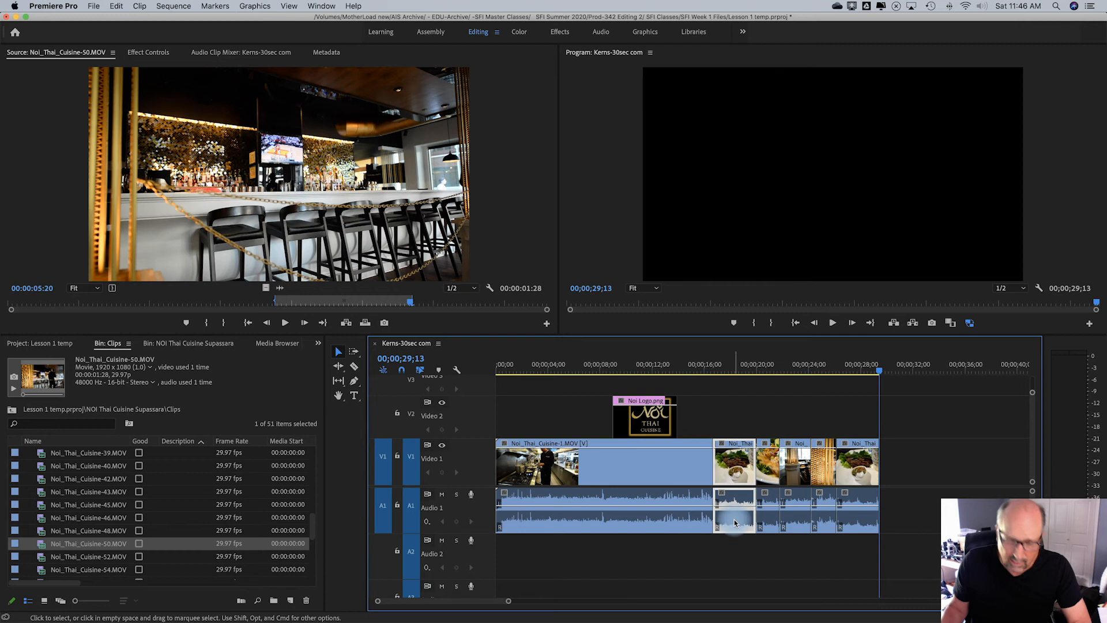
click(732, 540)
alt+click(734, 522)
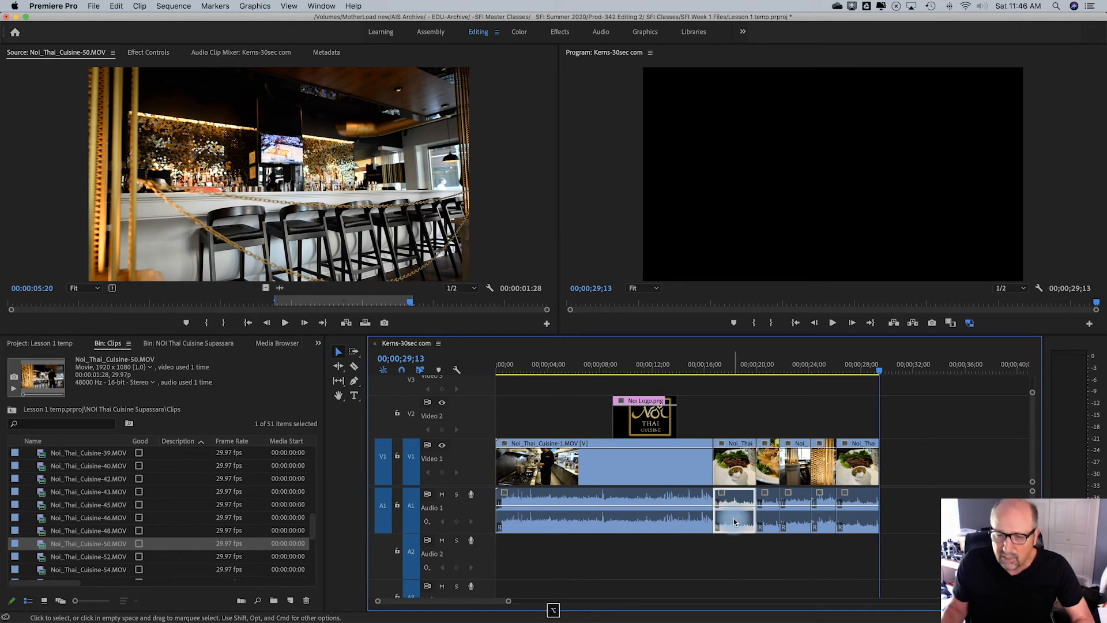
key(super+c)
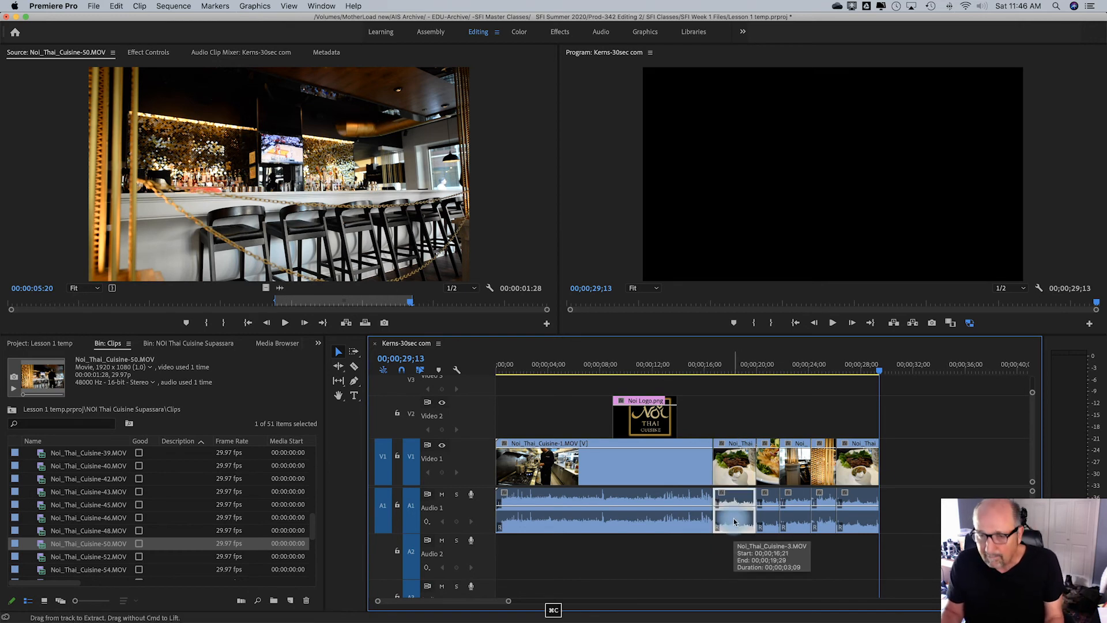
click(909, 374)
key(super+v)
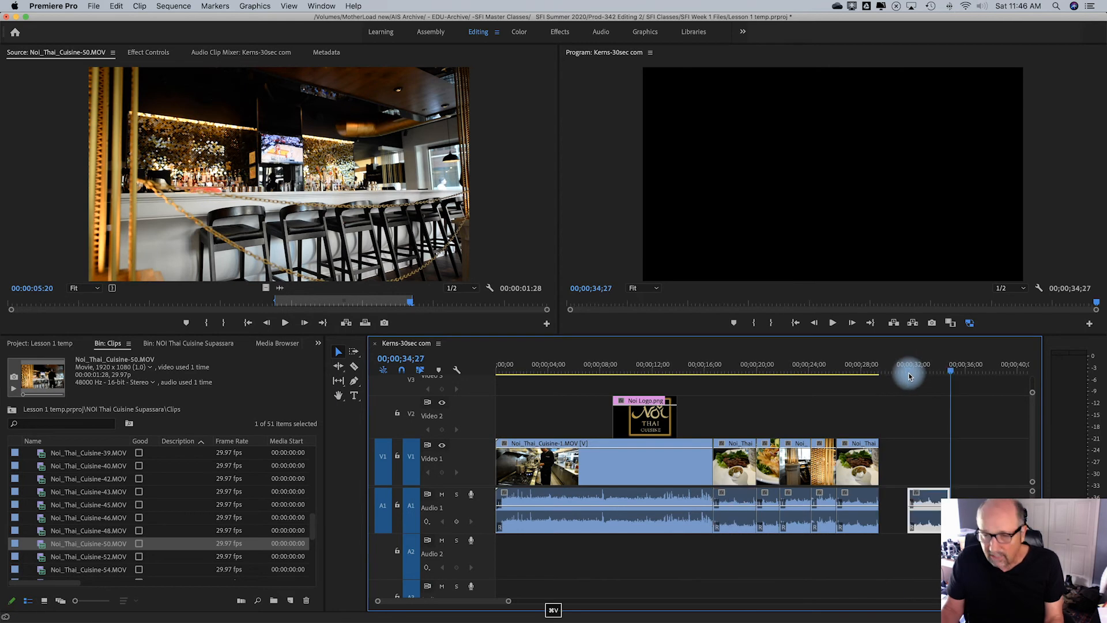
Switch the audio source patch and track targeting to Audio 2, and paste the copied audio at the playhead.
click(383, 552)
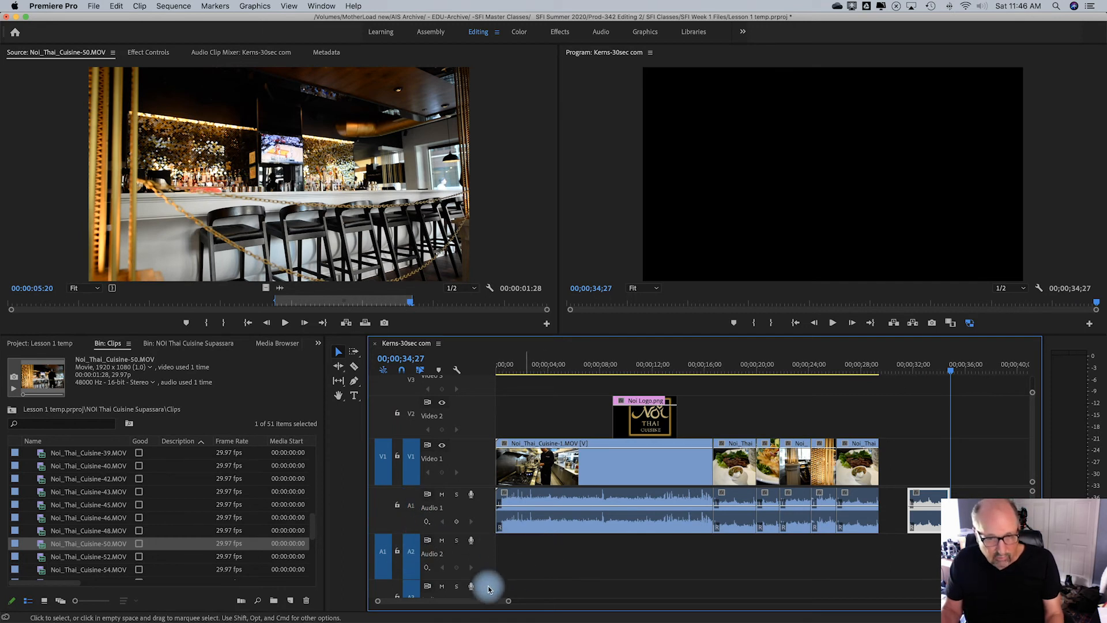
key(super+v)
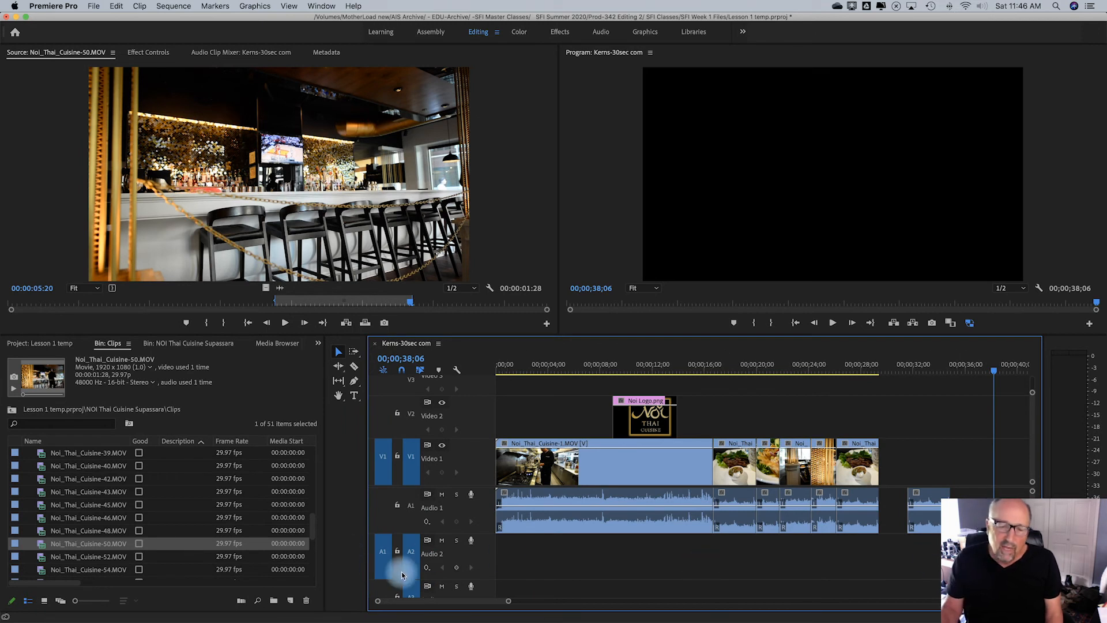
click(383, 552)
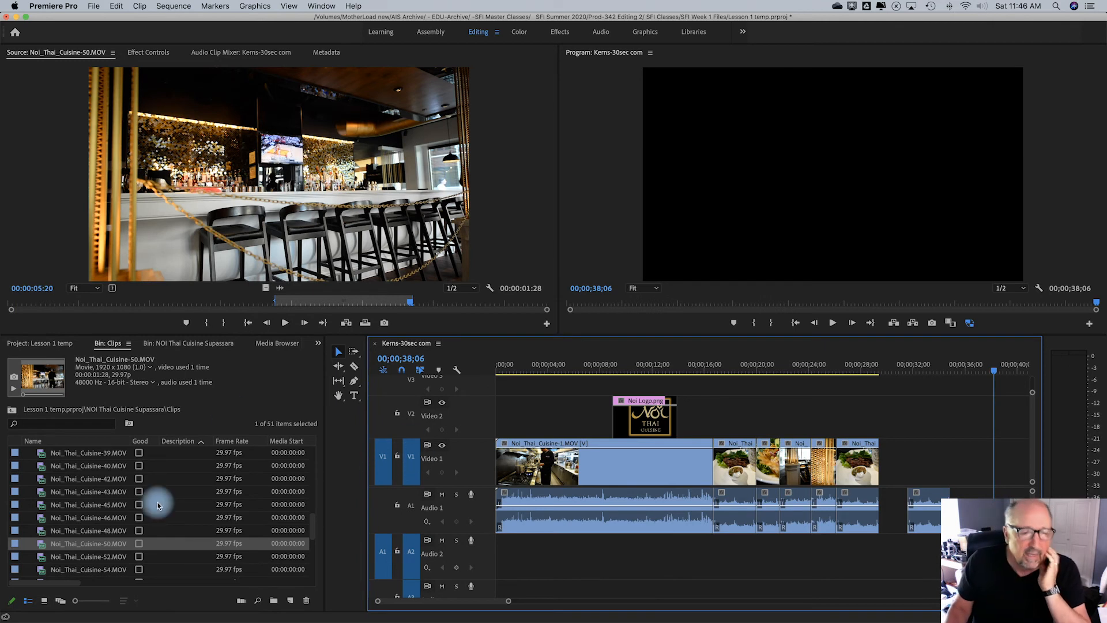
Open Noi Logo.png and then Noi_Thai_Cuisine-2.MOV from the Clips bin in the Source monitor.
scroll(156, 507, up, 10)
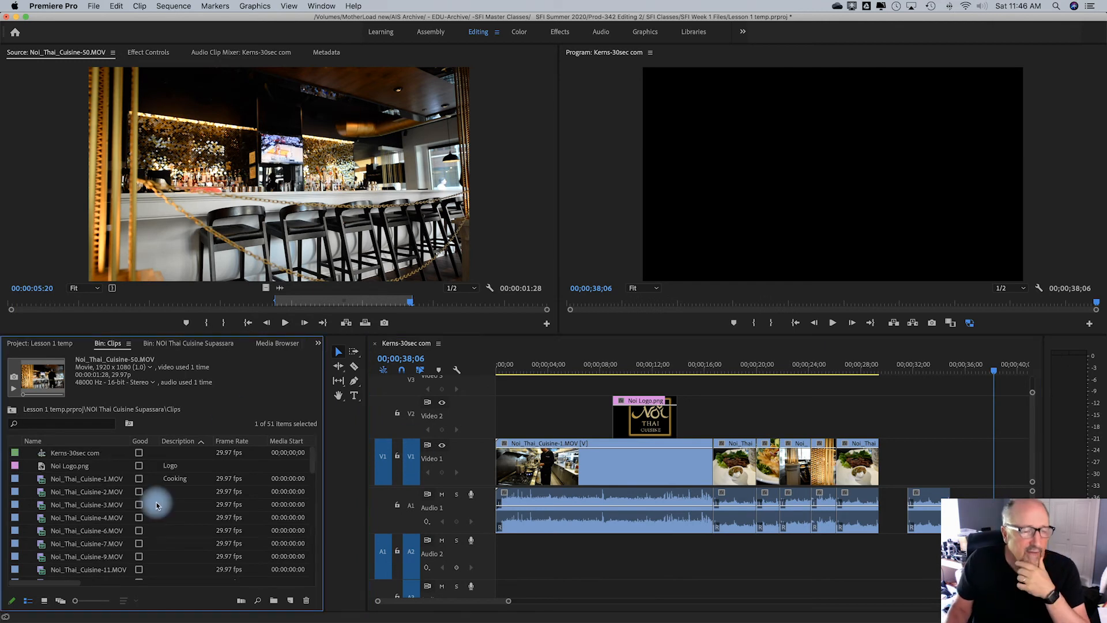
double_click(46, 465)
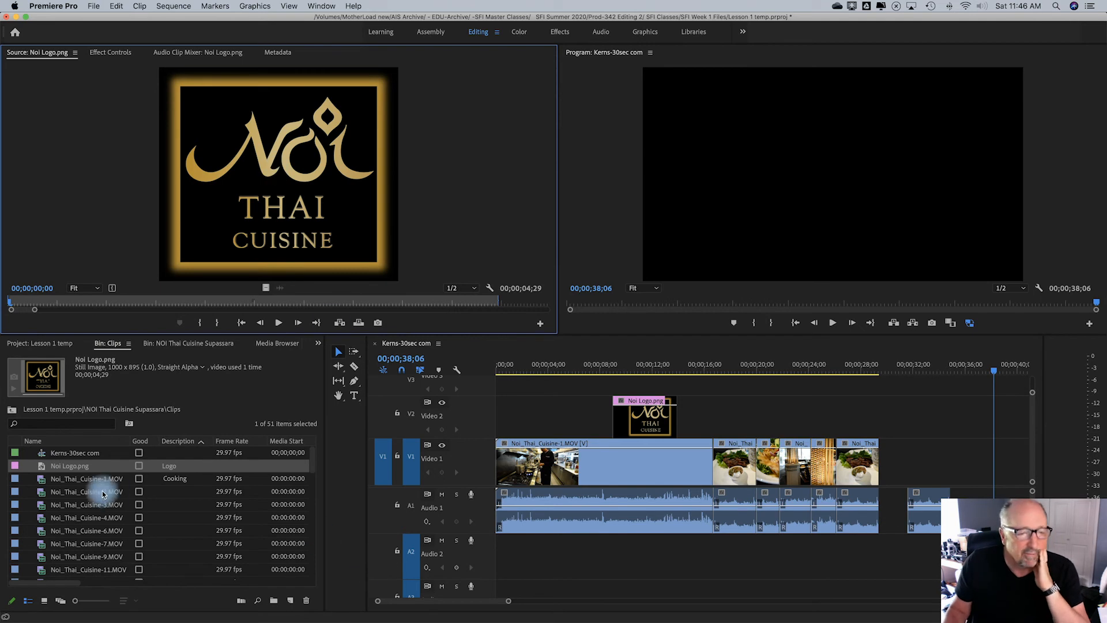
double_click(43, 489)
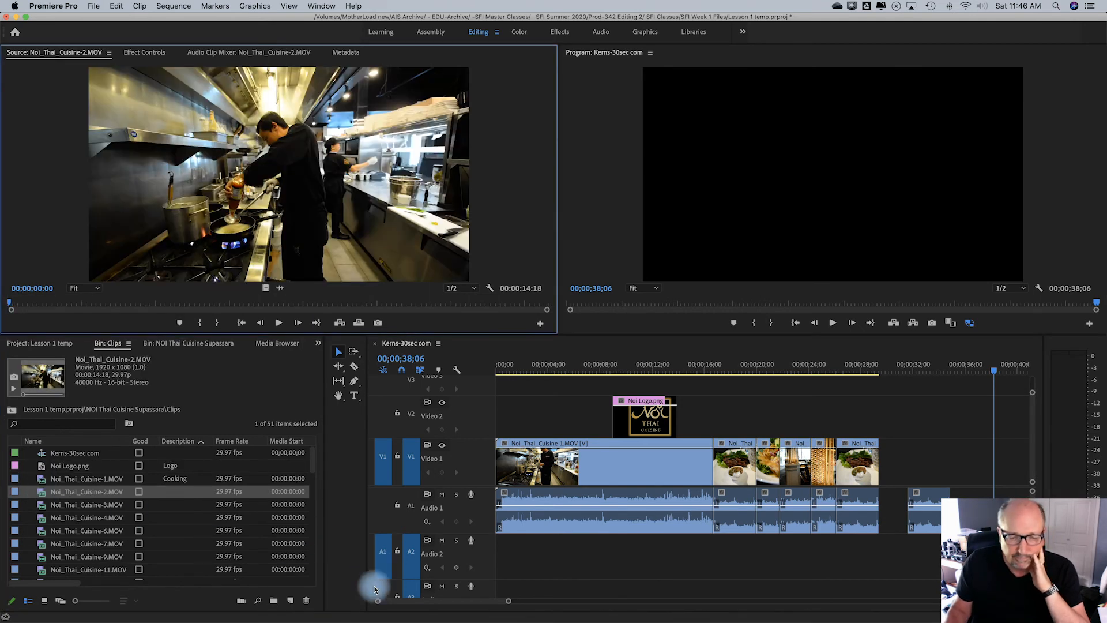
Move the A1 source patch back to Audio 1 and target Audio 1 instead of Audio 2.
click(385, 554)
drag(385, 555, 386, 513)
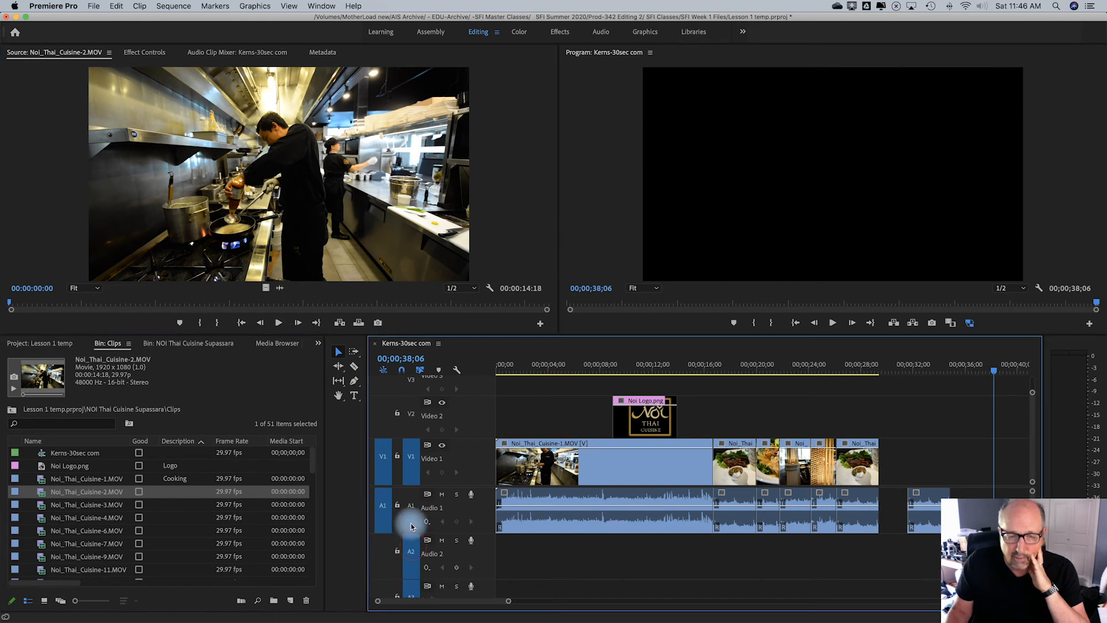
click(410, 507)
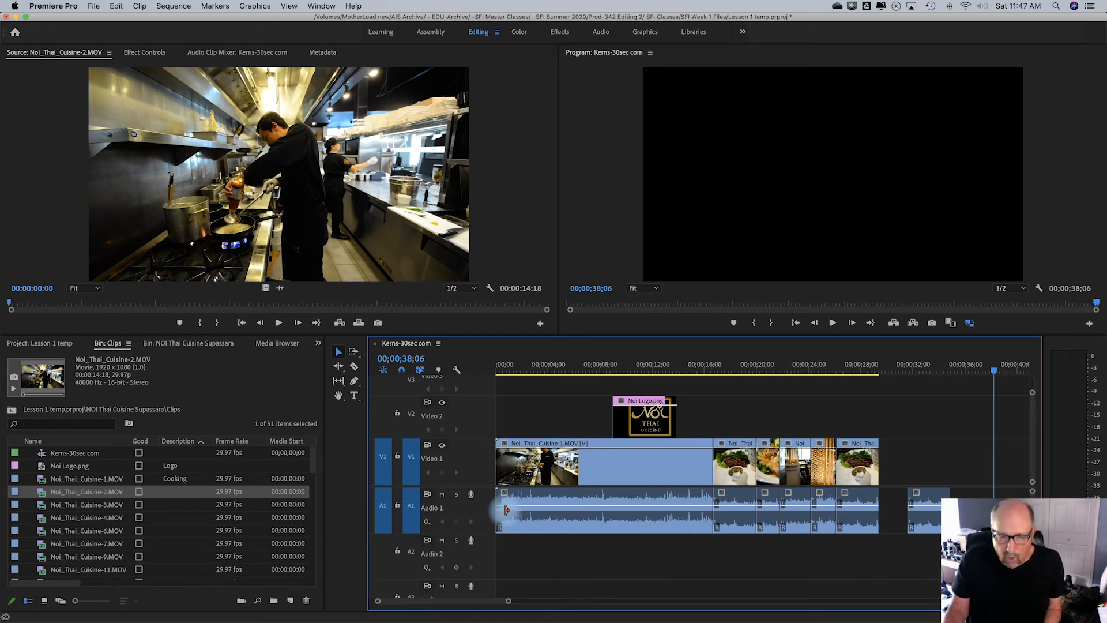
click(446, 514)
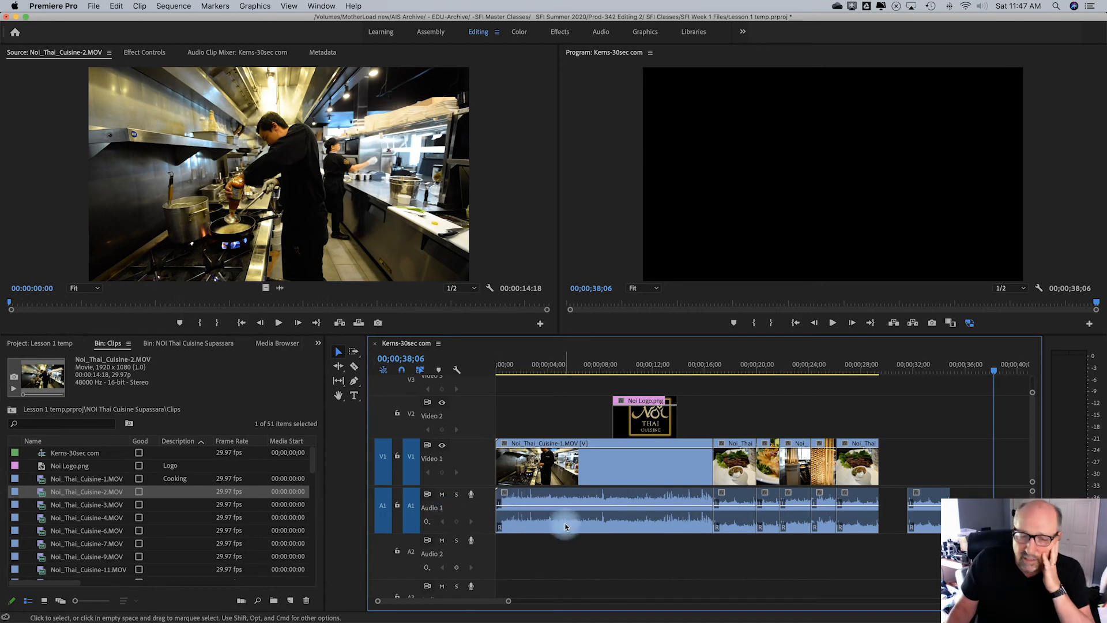
Target Audio 2, patch the A1 source to it, and turn off targeting for Audio 1.
click(411, 551)
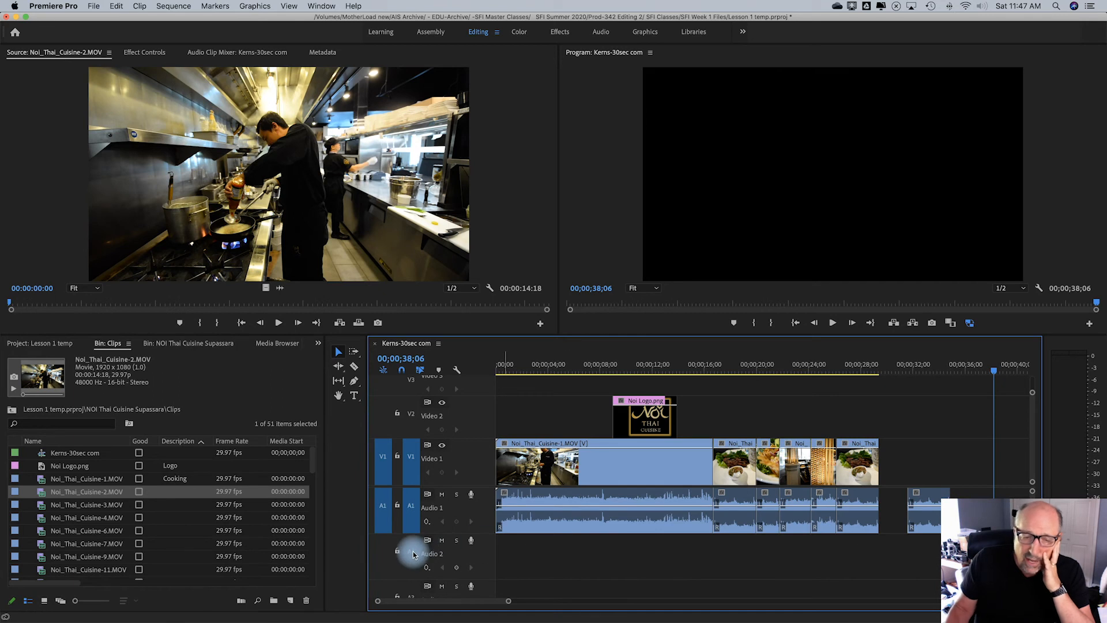
click(384, 550)
click(415, 522)
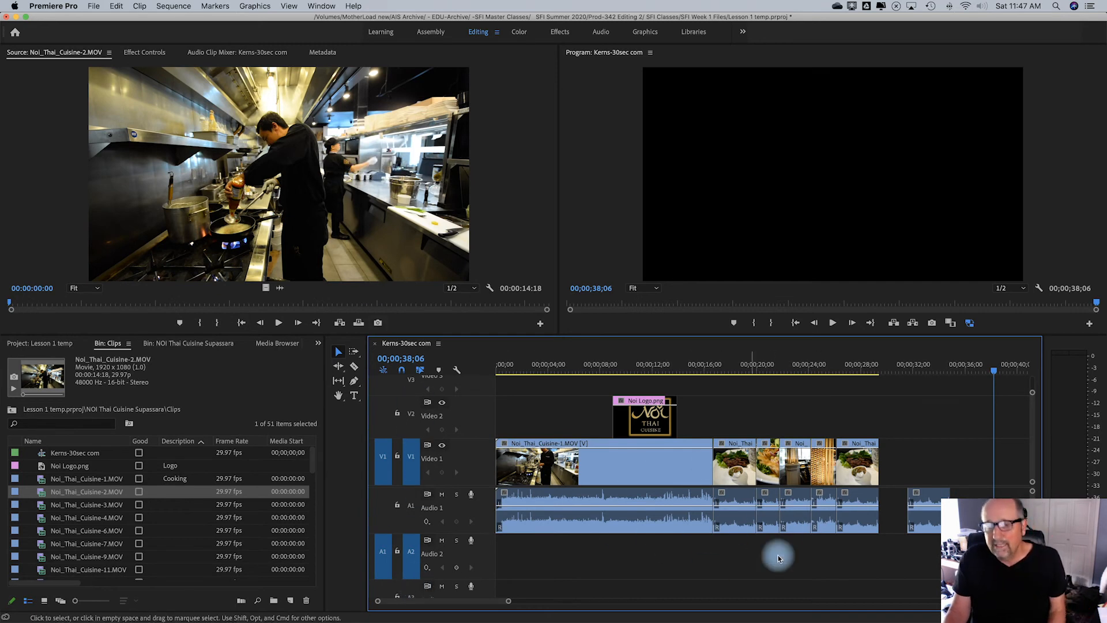
Slip the food clip right after Noi_Thai_Cuisine-1.MOV to later source footage with the Slip tool, and play into the cut.
click(690, 364)
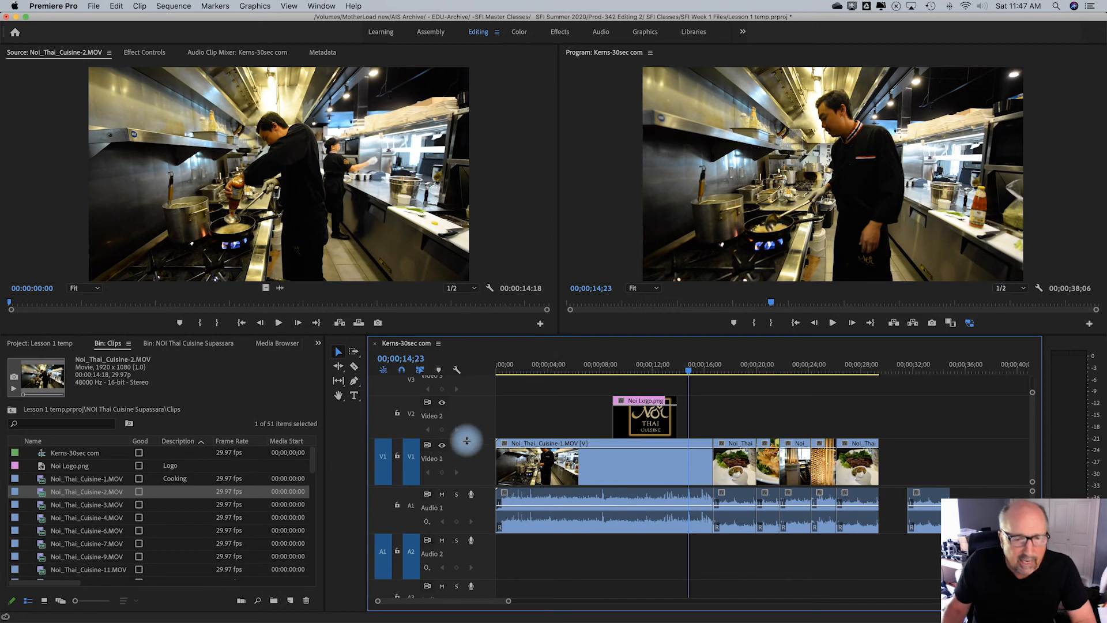
click(340, 384)
click(383, 380)
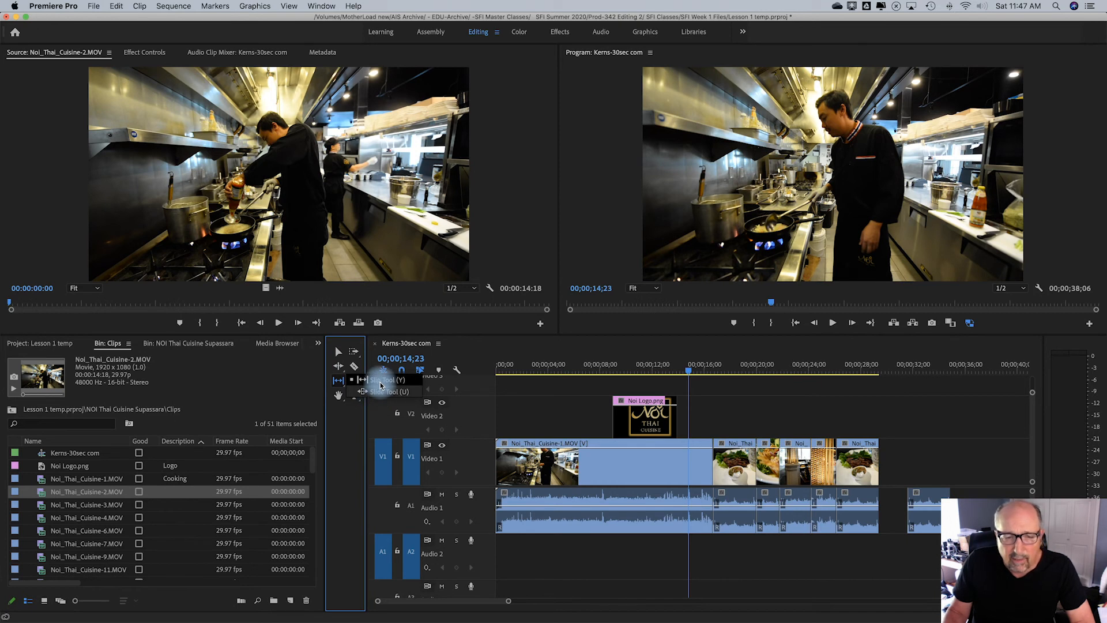
click(382, 383)
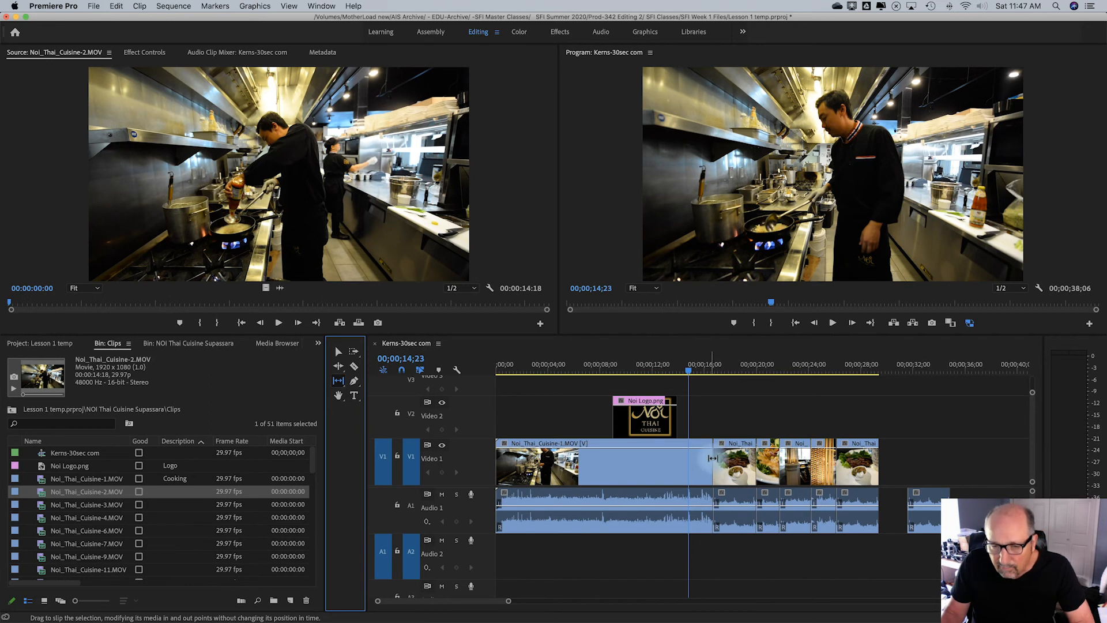
drag(749, 472, 739, 465)
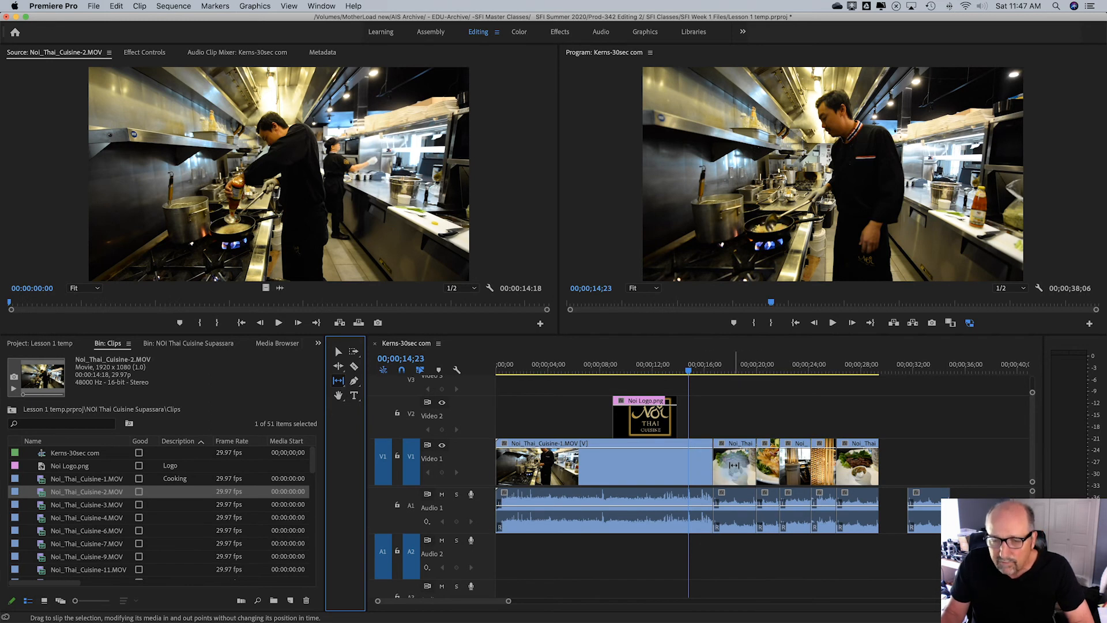
mouse_move(734, 470)
mouse_down()
mouse_move(720, 471)
mouse_move(734, 473)
mouse_up()
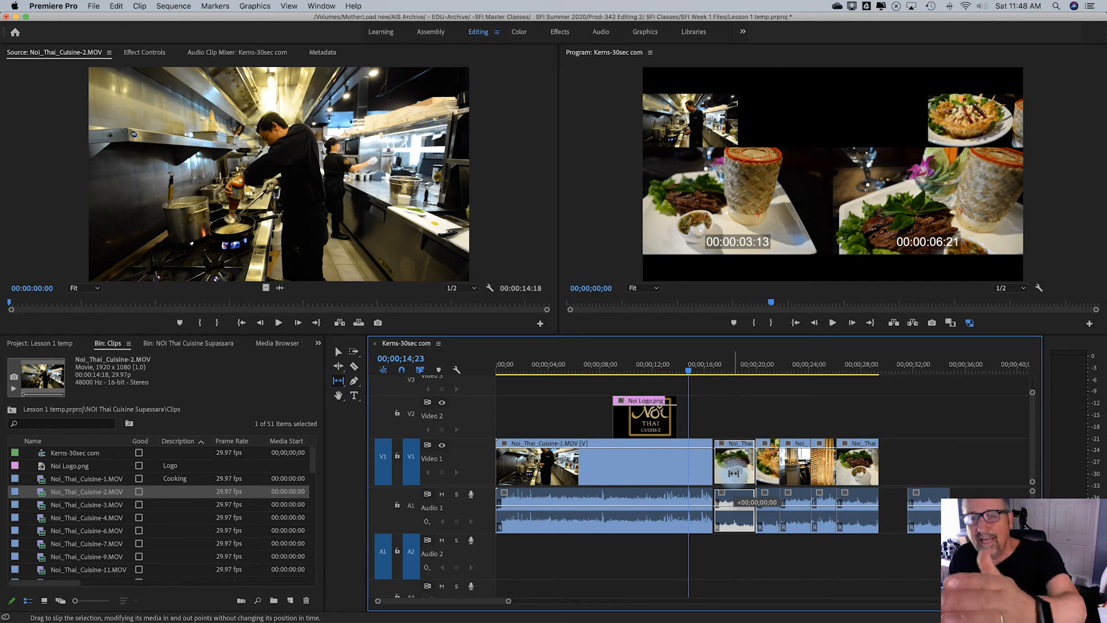
drag(734, 473, 734, 472)
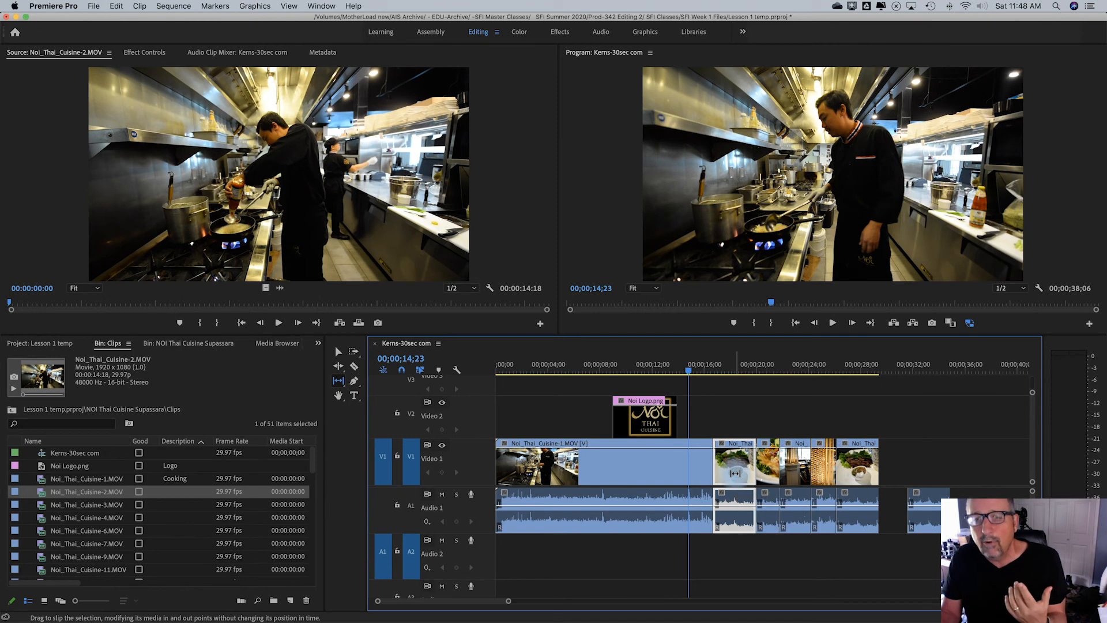
drag(735, 473, 730, 472)
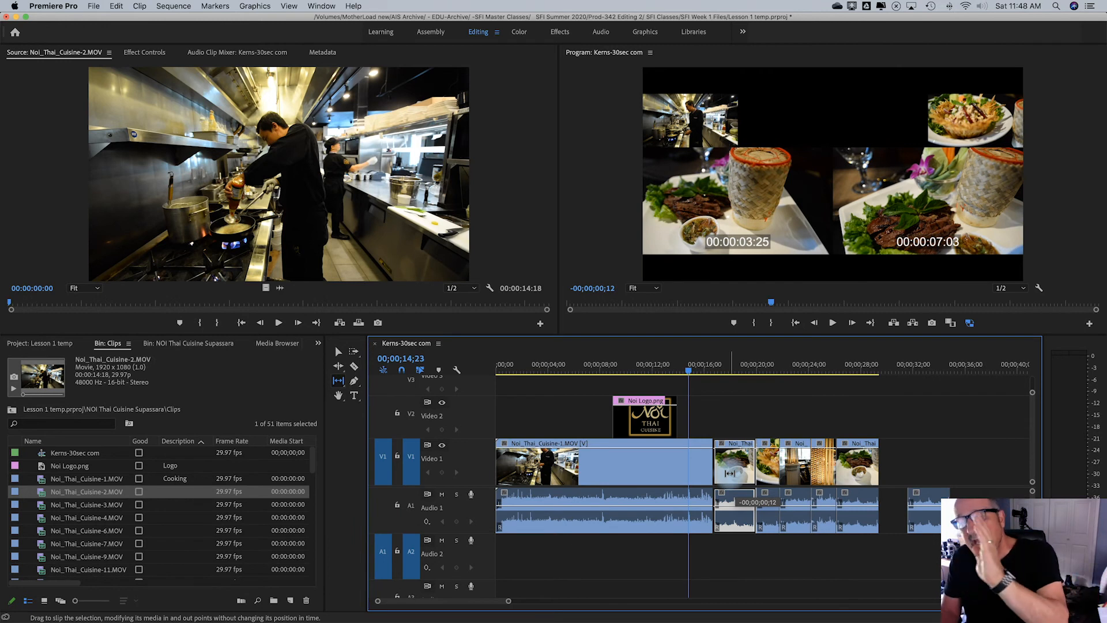
drag(725, 473, 704, 487)
key(space)
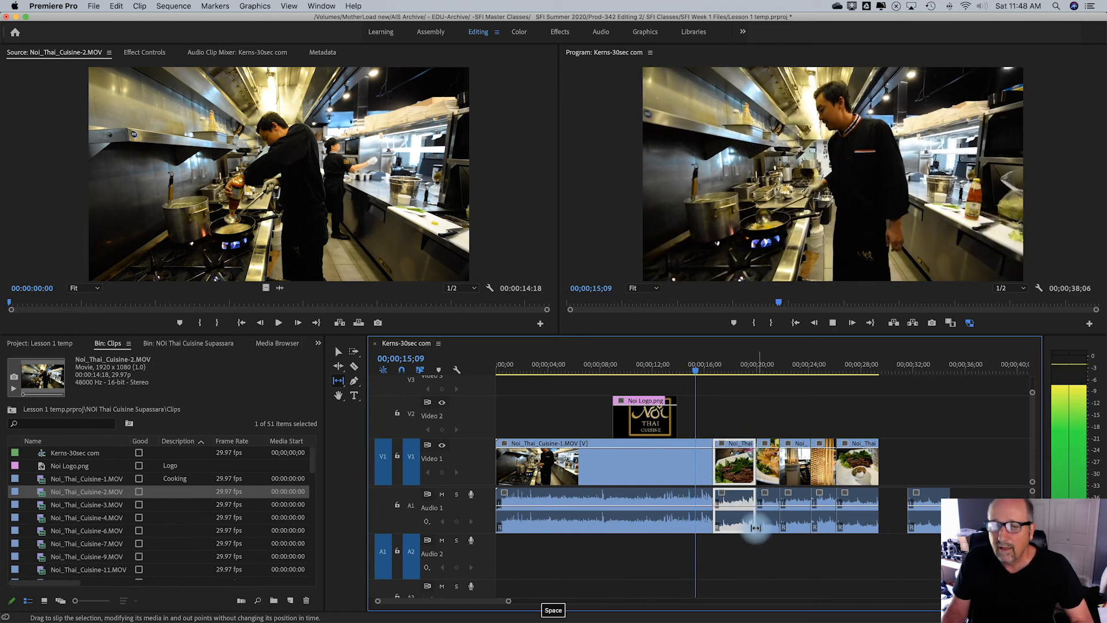
key(space)
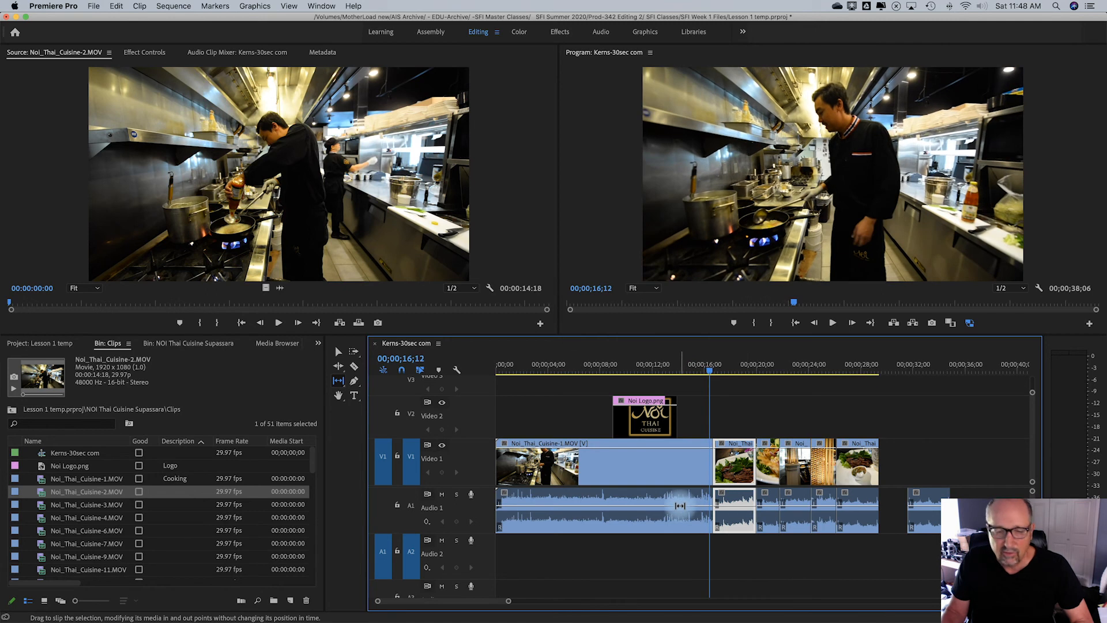
Lower the volume of the first two clips on Audio 1 and mute the Audio 1 track.
key(a)
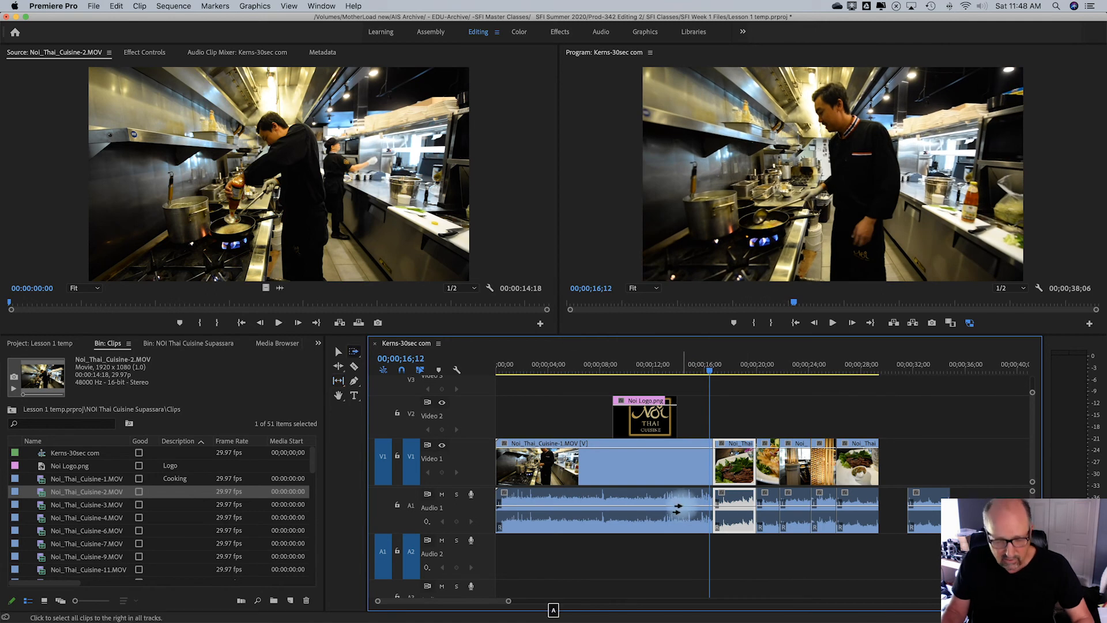
key(v)
click(683, 510)
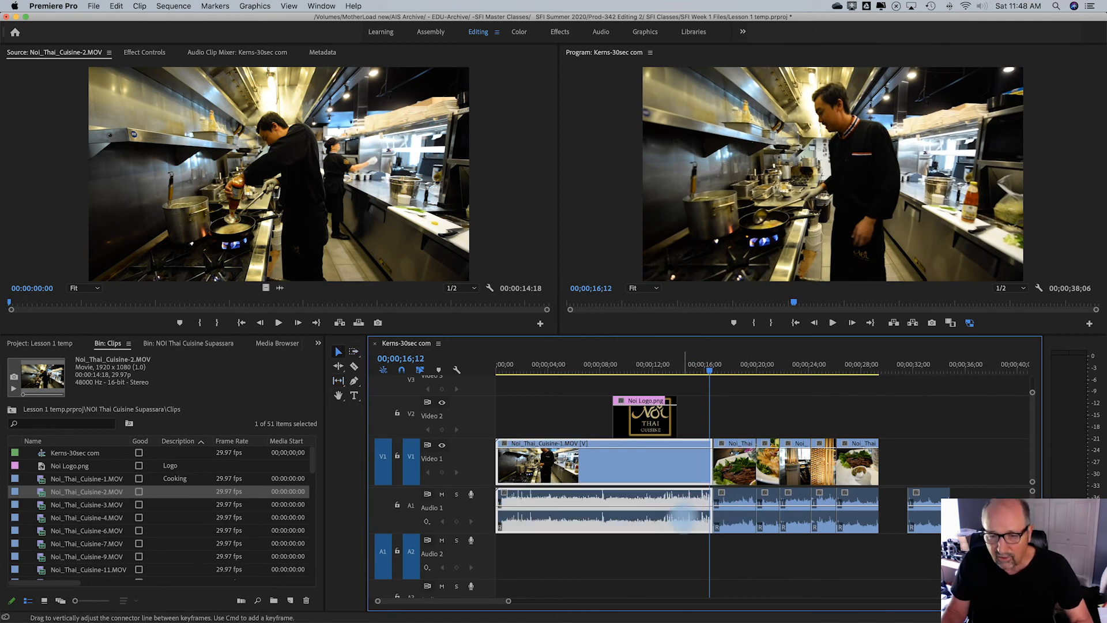
drag(735, 511, 685, 527)
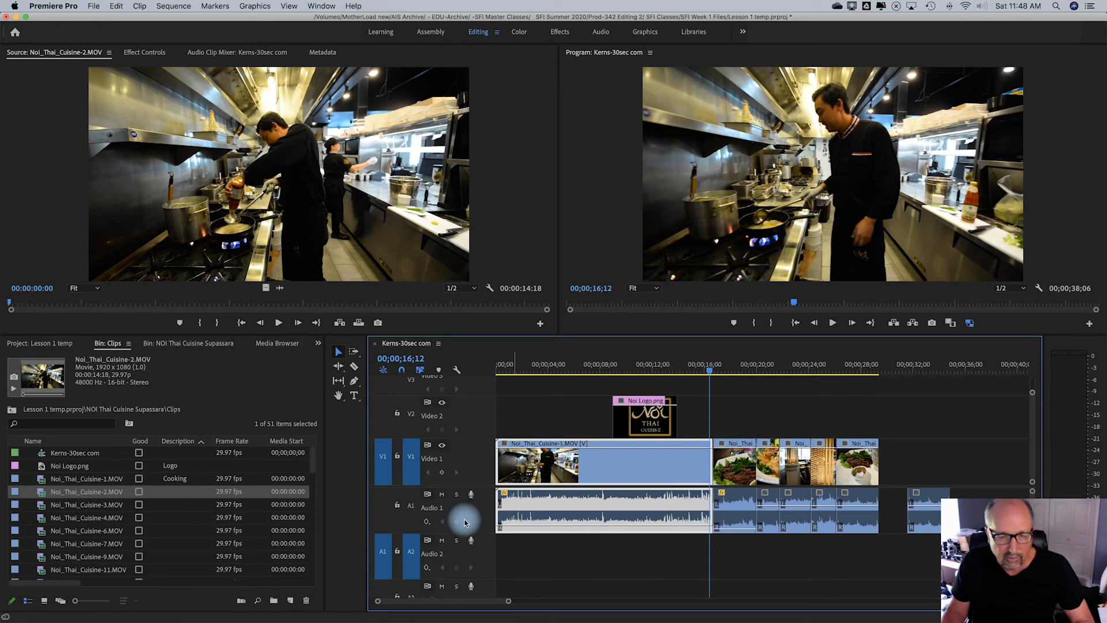
click(441, 494)
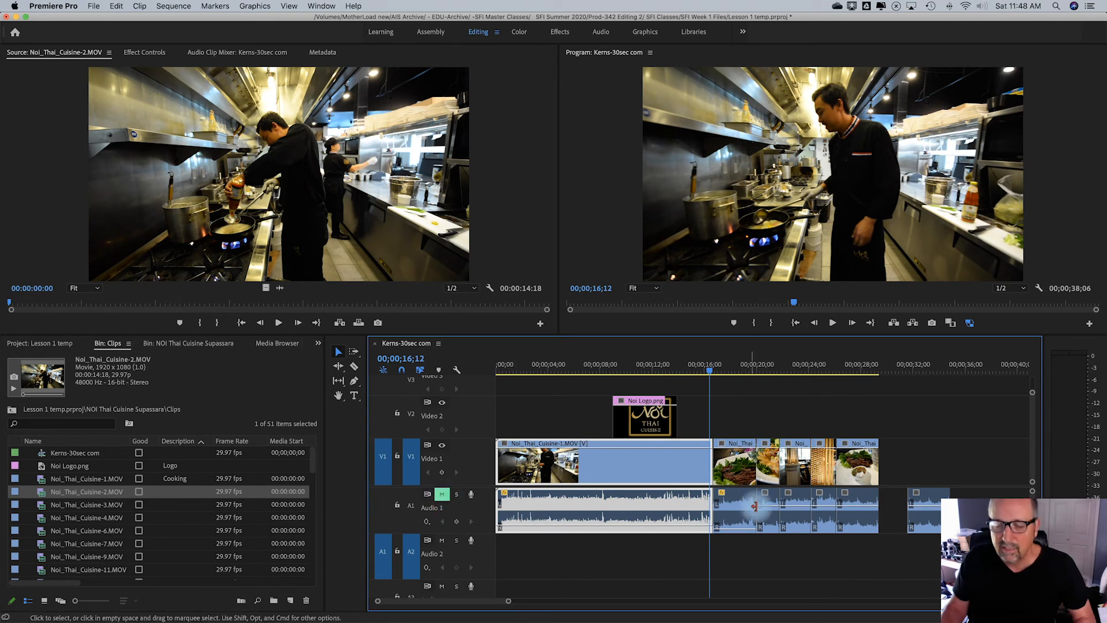
Play the sequence across the slipped food clip and the cut into Noi_Thai_Cuisine-9.MOV.
key(space)
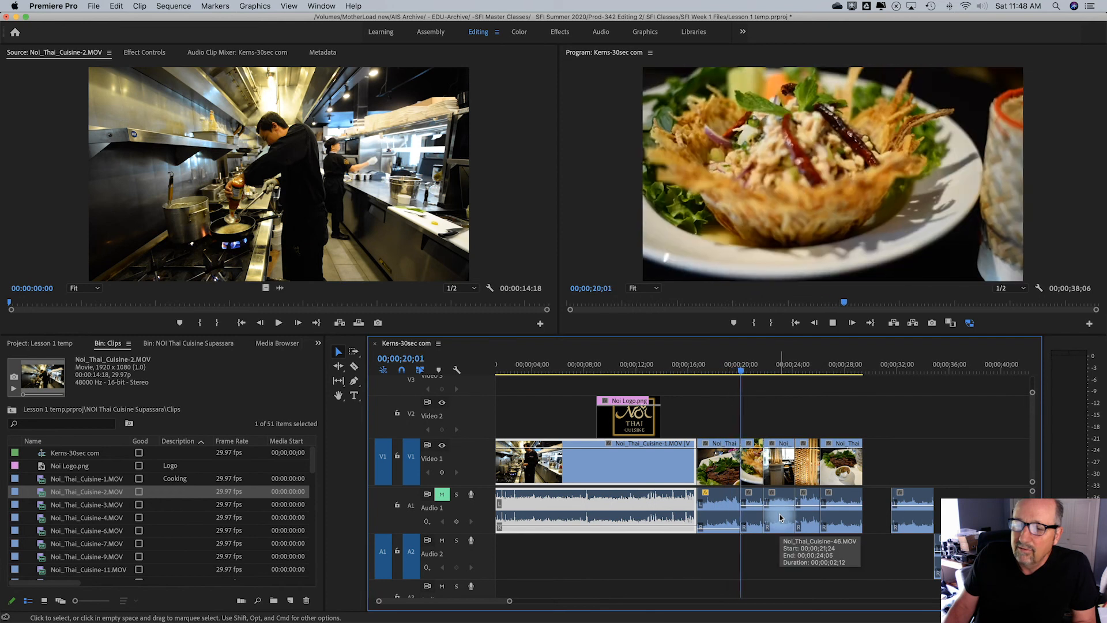
key(space)
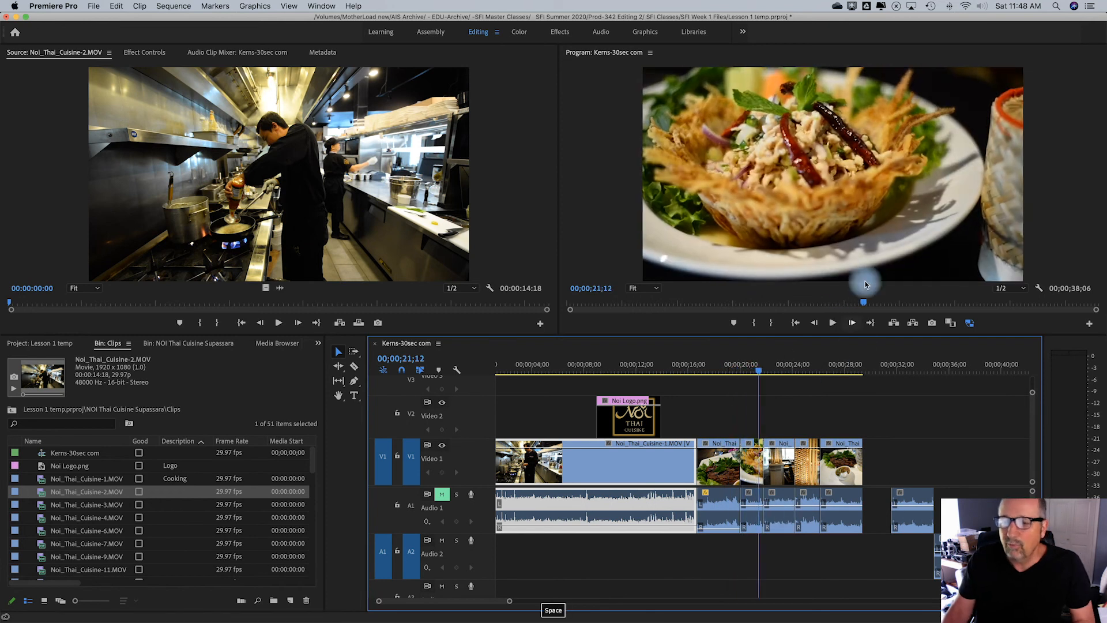
drag(754, 365, 740, 378)
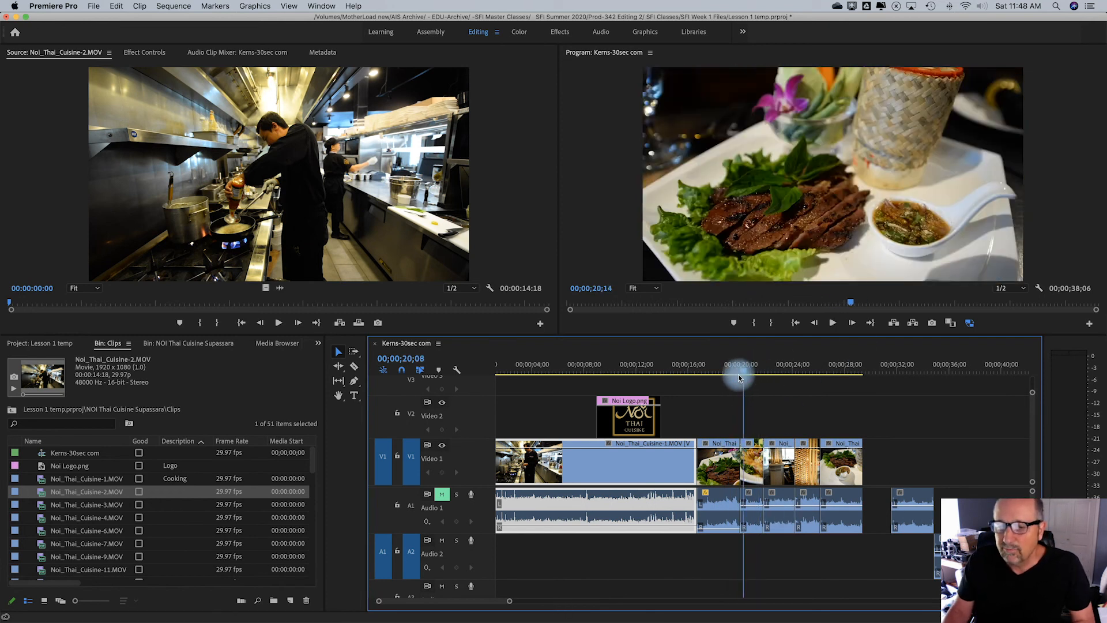
key(space)
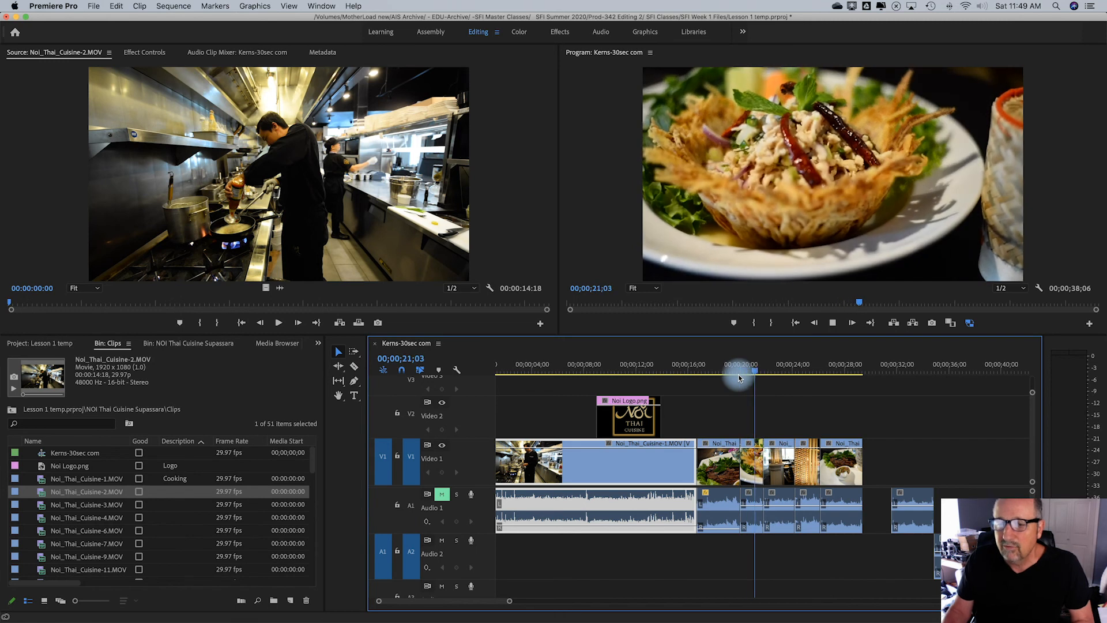
key(space)
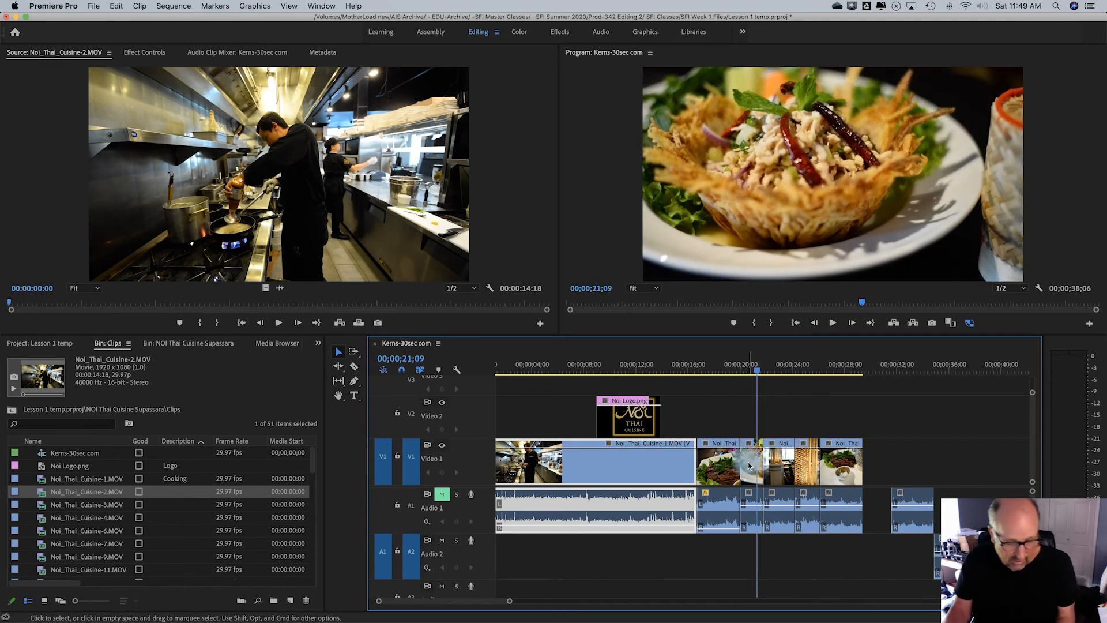
Slip Noi_Thai_Cuisine-9.MOV and Noi_Thai_Cuisine-46.MOV to later source footage in the timeline, and play them back.
key(y)
drag(749, 465, 716, 468)
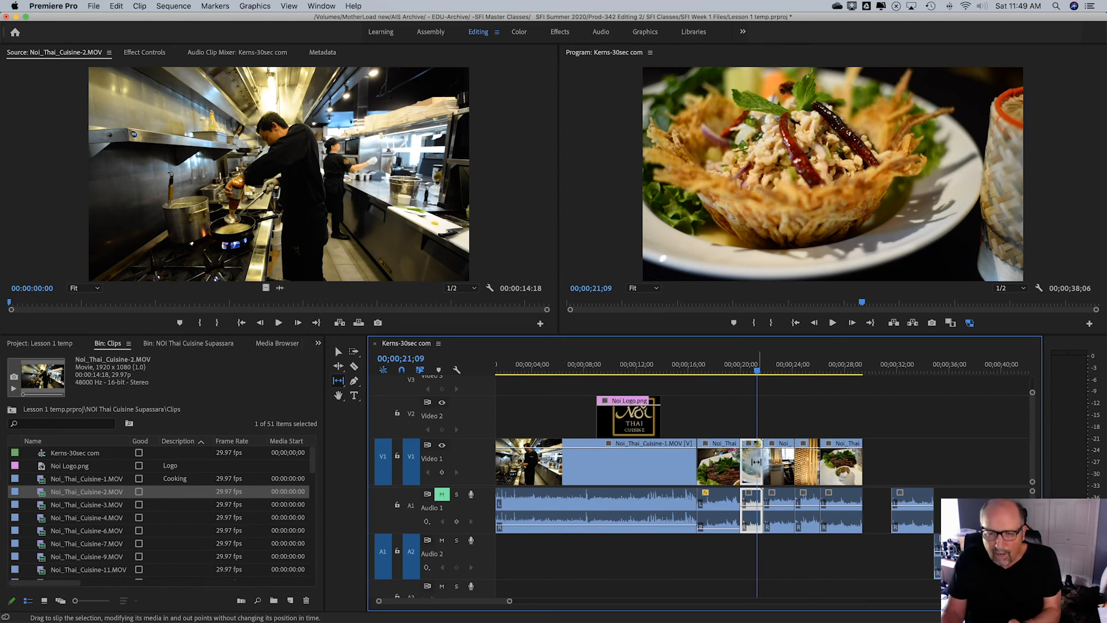
drag(778, 464, 753, 469)
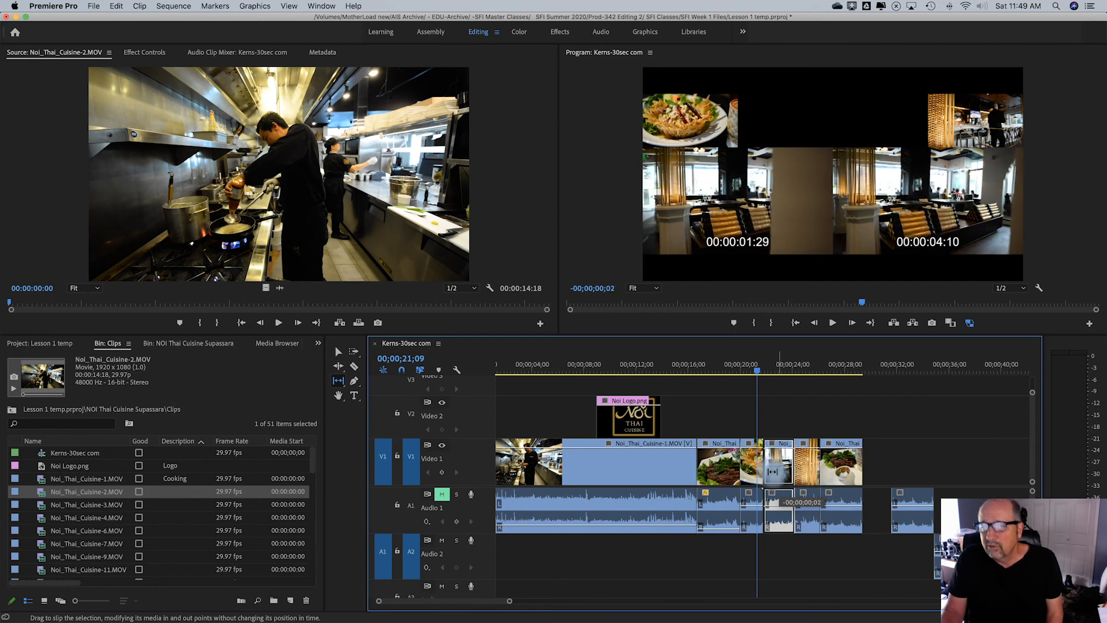
drag(731, 472, 755, 472)
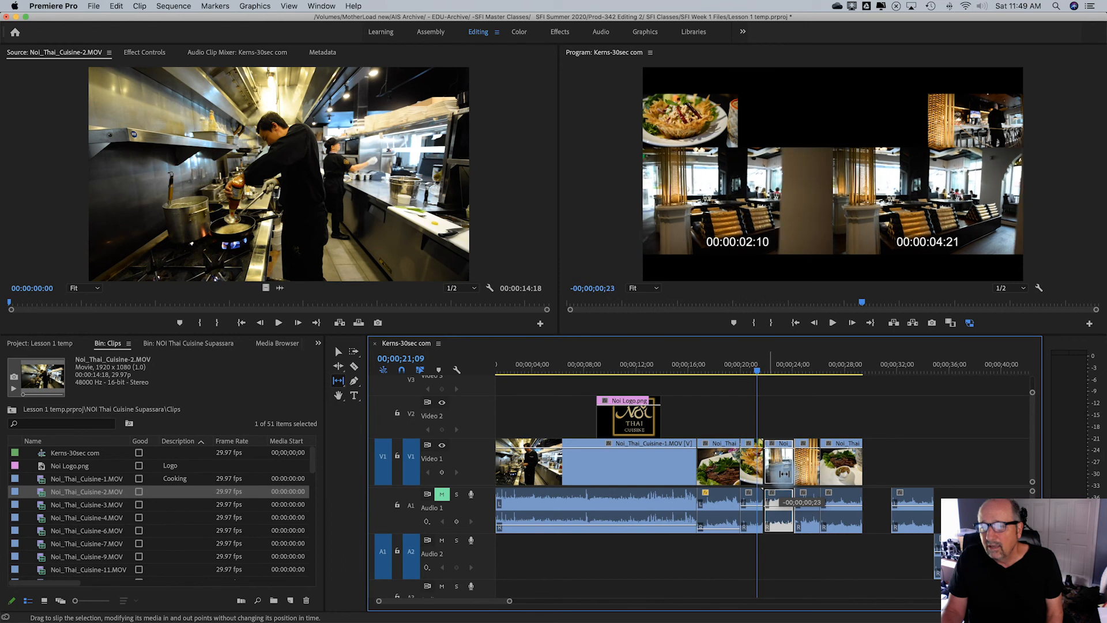
drag(758, 472, 725, 471)
key(space)
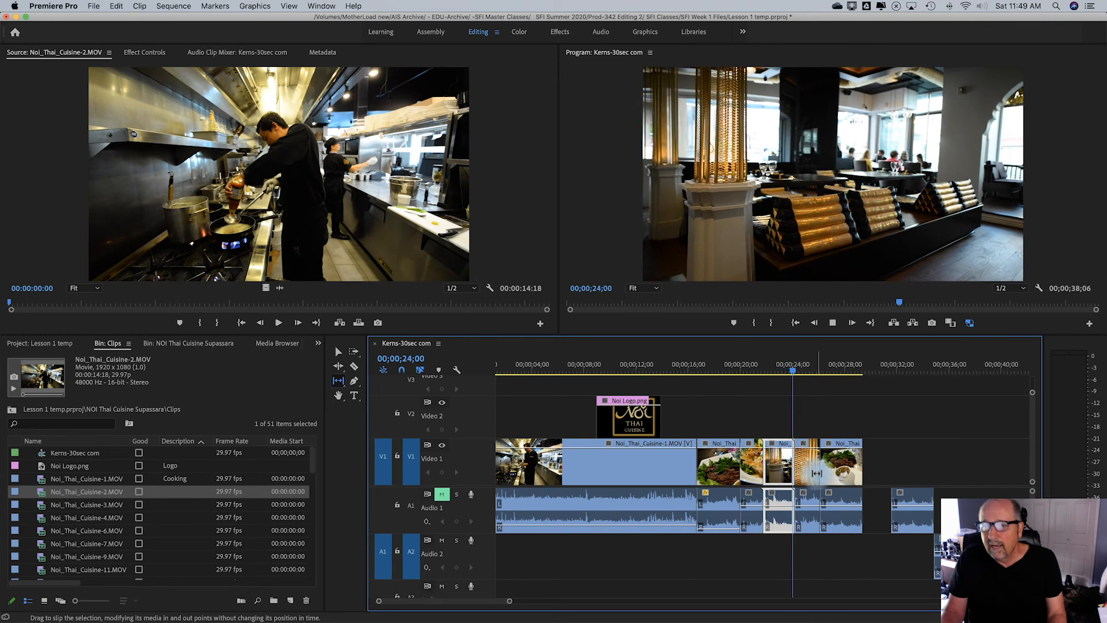
key(space)
Slip Noi_Thai_Cuisine-46.MOV again toward earlier source footage, and play from the end of Noi_Thai_Cuisine-9.MOV to check it.
drag(772, 463, 860, 469)
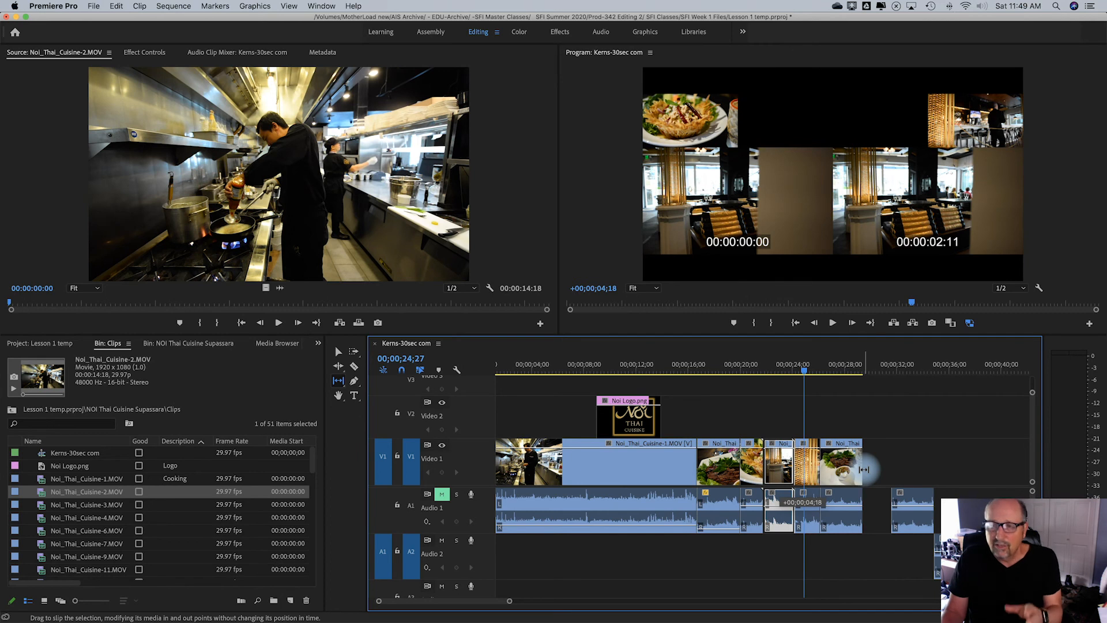
drag(864, 470, 801, 474)
click(758, 369)
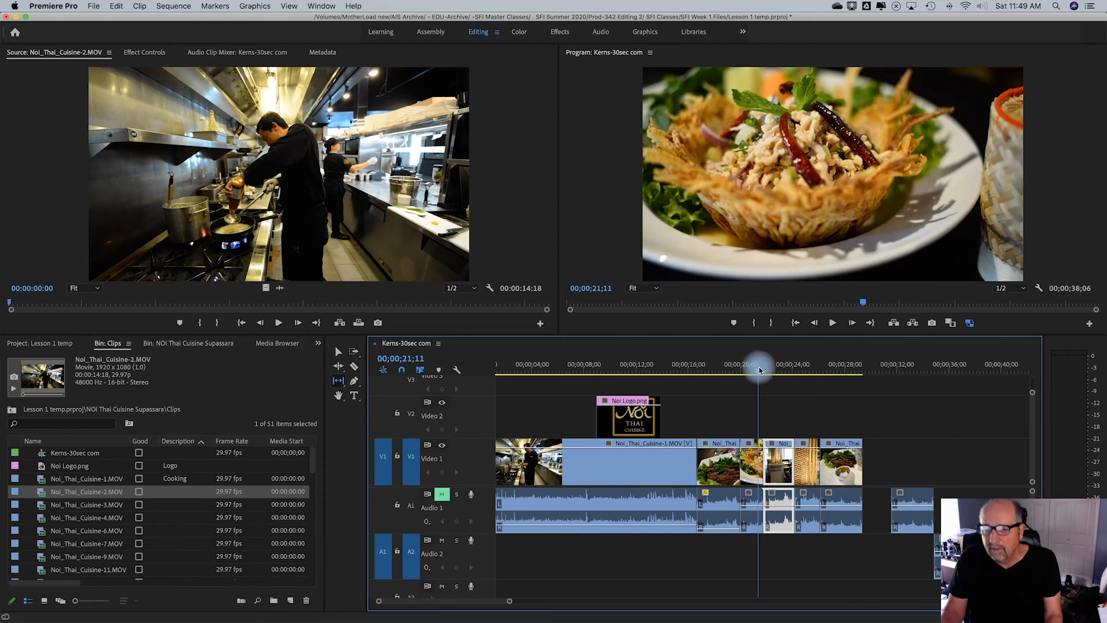
key(space)
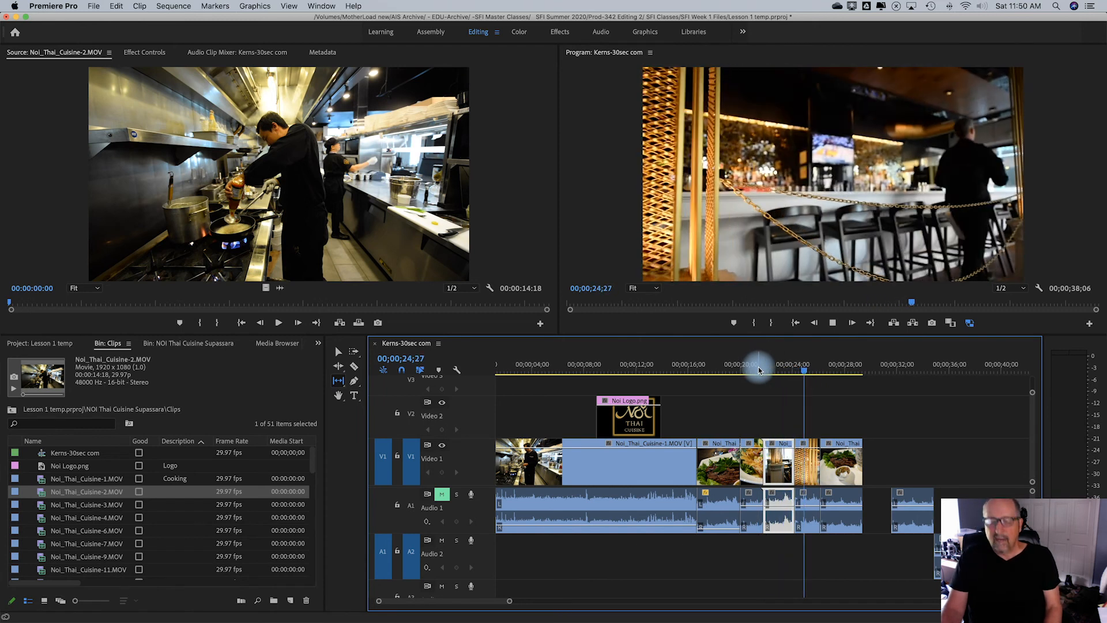
key(space)
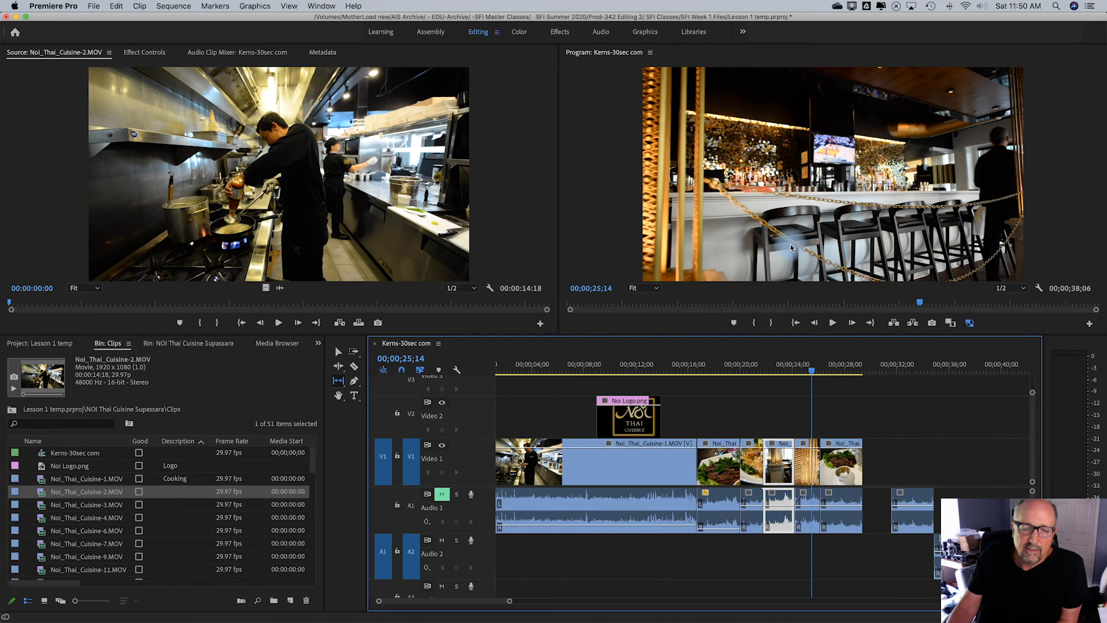
Slide Noi_Thai_Cuisine-46.MOV about one second earlier between its neighbouring clips with the Slide tool, and play the result.
click(339, 381)
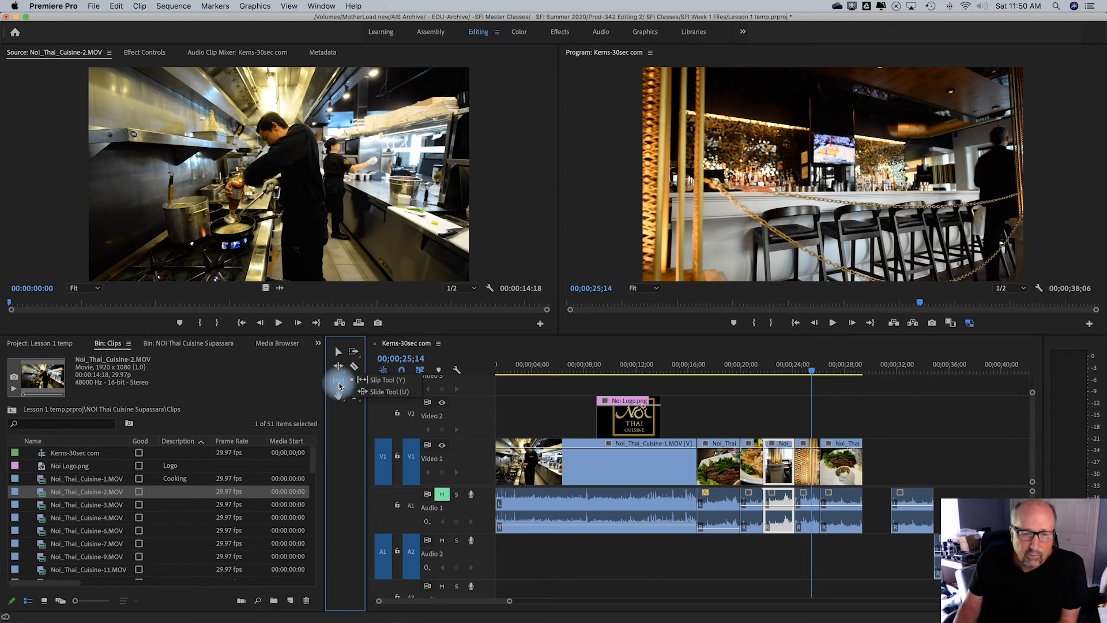
click(379, 393)
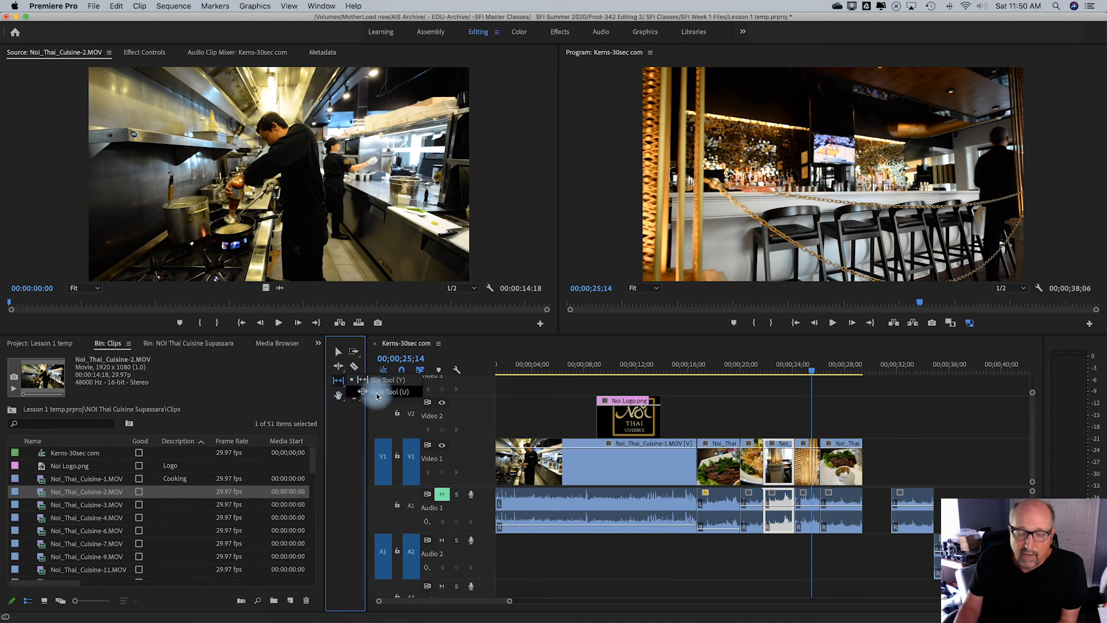
click(339, 390)
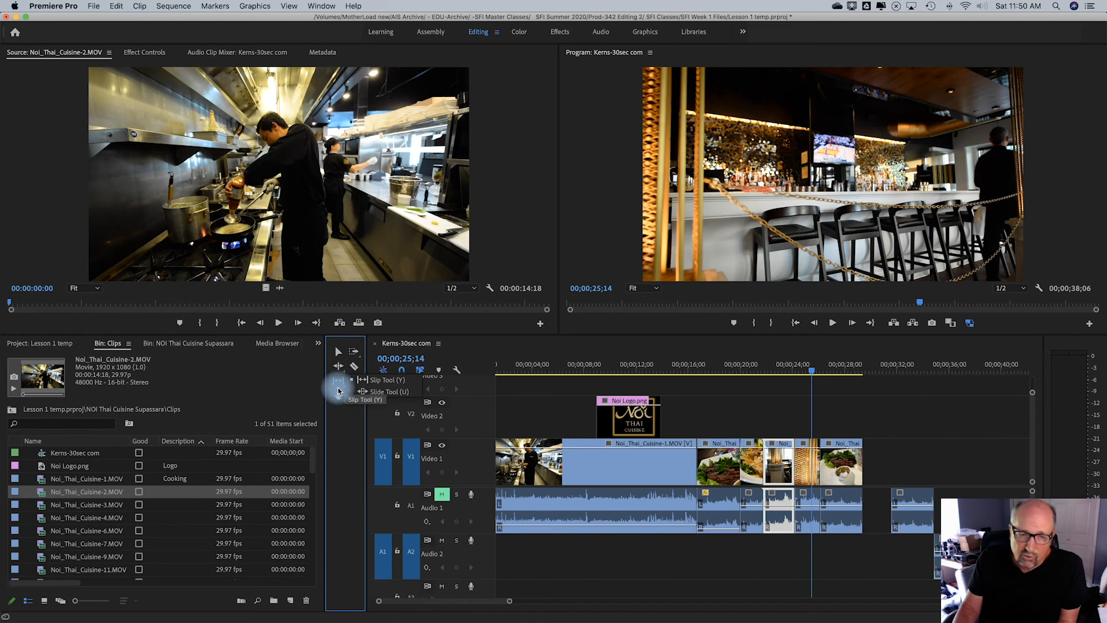
click(382, 395)
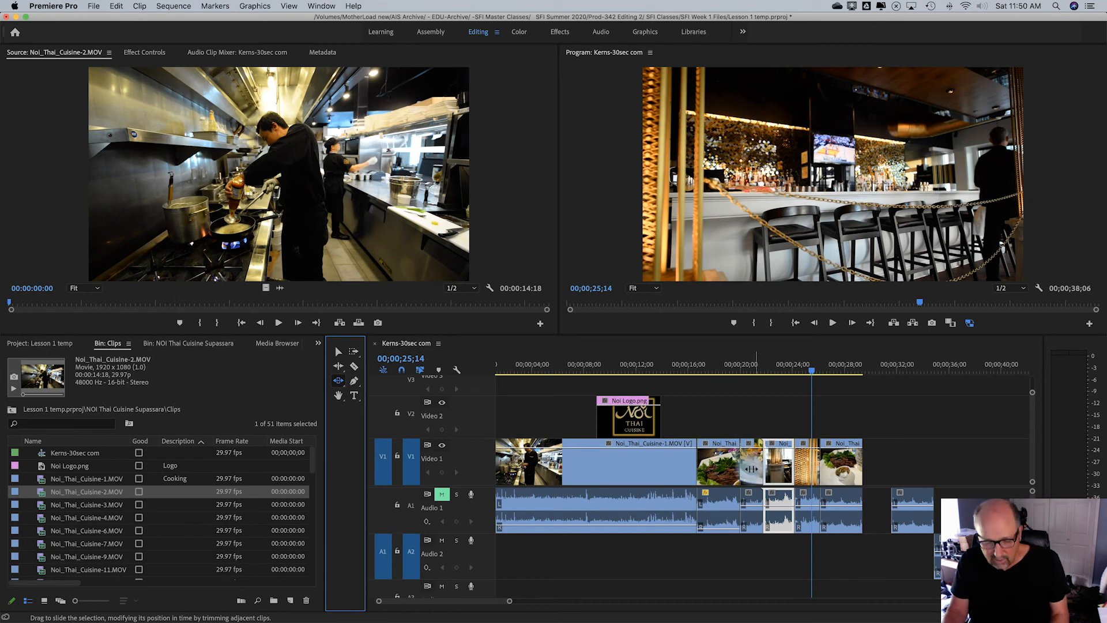
key(equal)
key(equal)
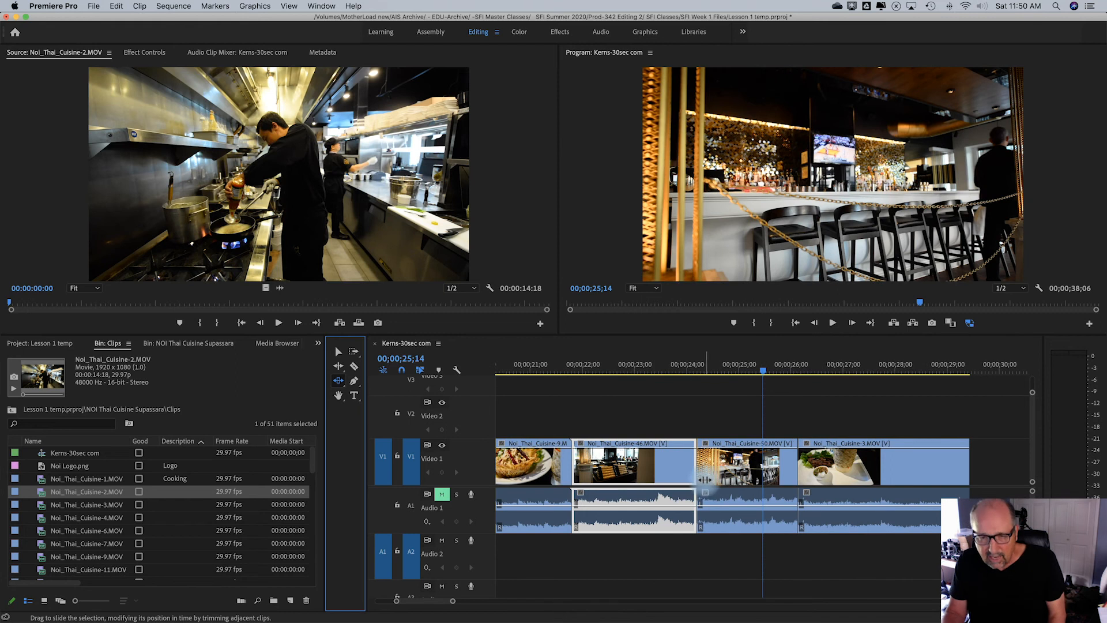
scroll(705, 479, left, 3)
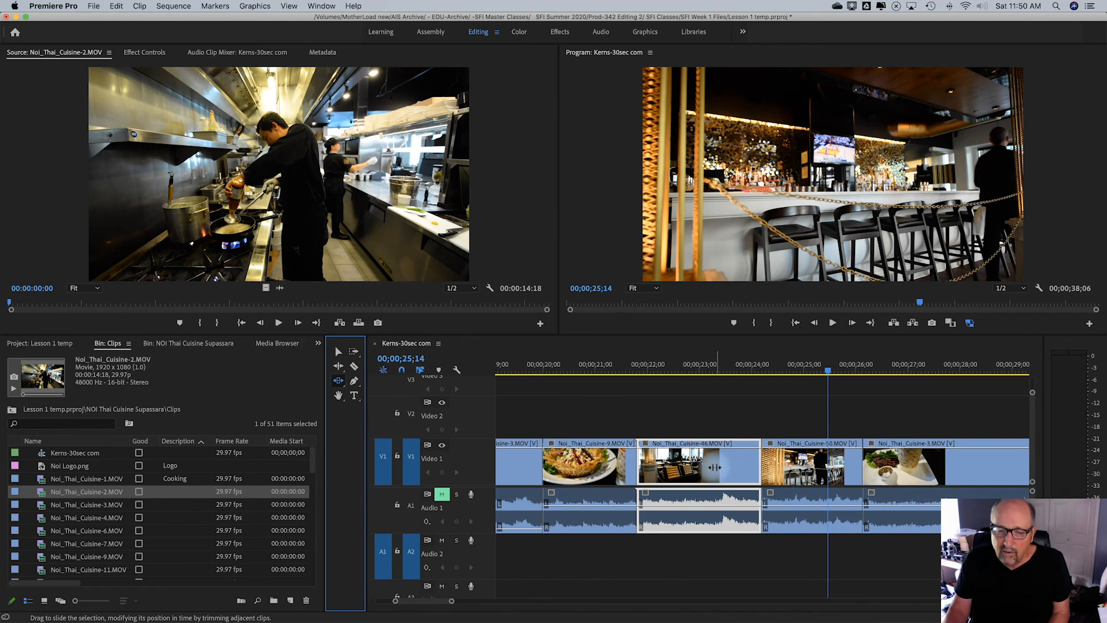
drag(714, 468, 672, 469)
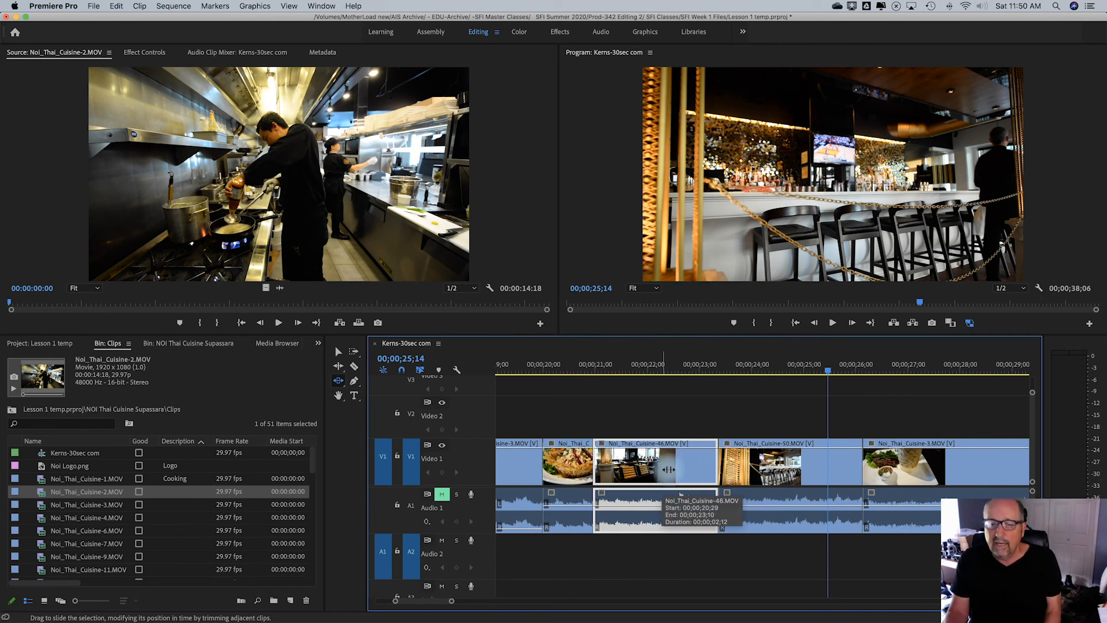
mouse_move(666, 472)
mouse_down()
mouse_move(706, 471)
mouse_move(626, 473)
mouse_move(689, 475)
mouse_move(634, 476)
mouse_move(658, 475)
mouse_up()
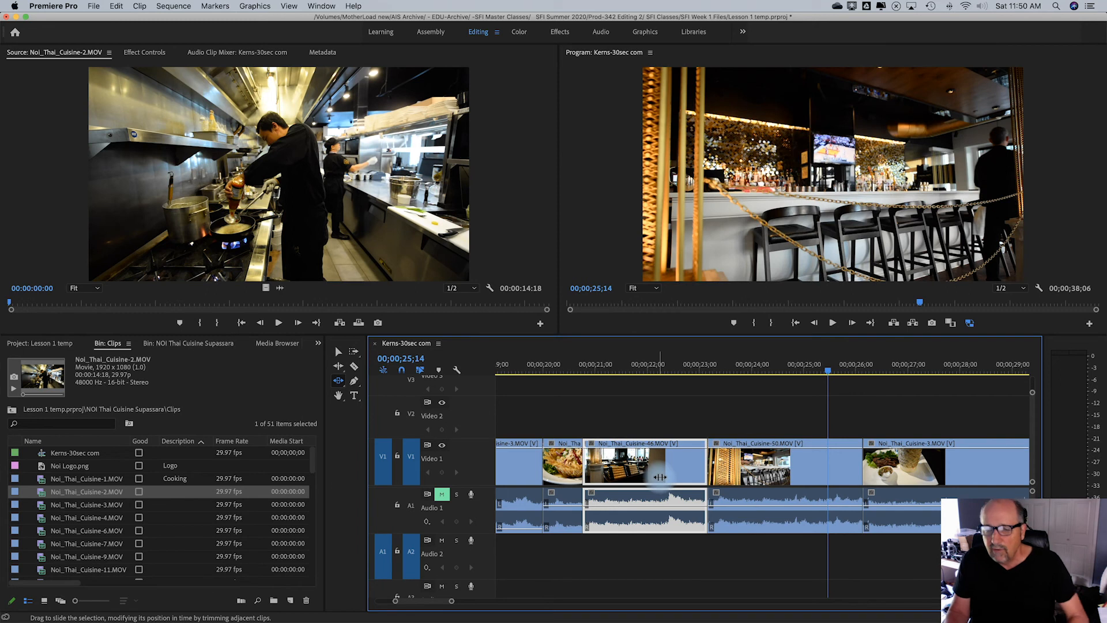
click(685, 368)
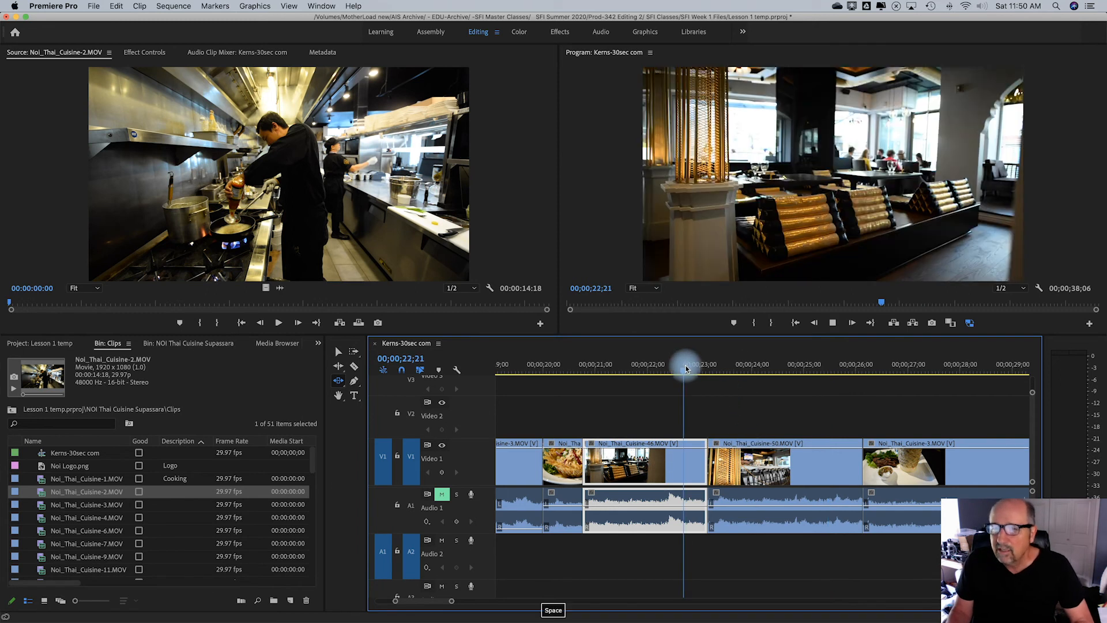
Stop playback and slide the Noi_Thai_Cuisine-3.MOV clip after Noi_Thai_Cuisine-50.MOV and the Noi_Thai_Cuisine-9.MOV clip slightly later between their neighbours.
key(space)
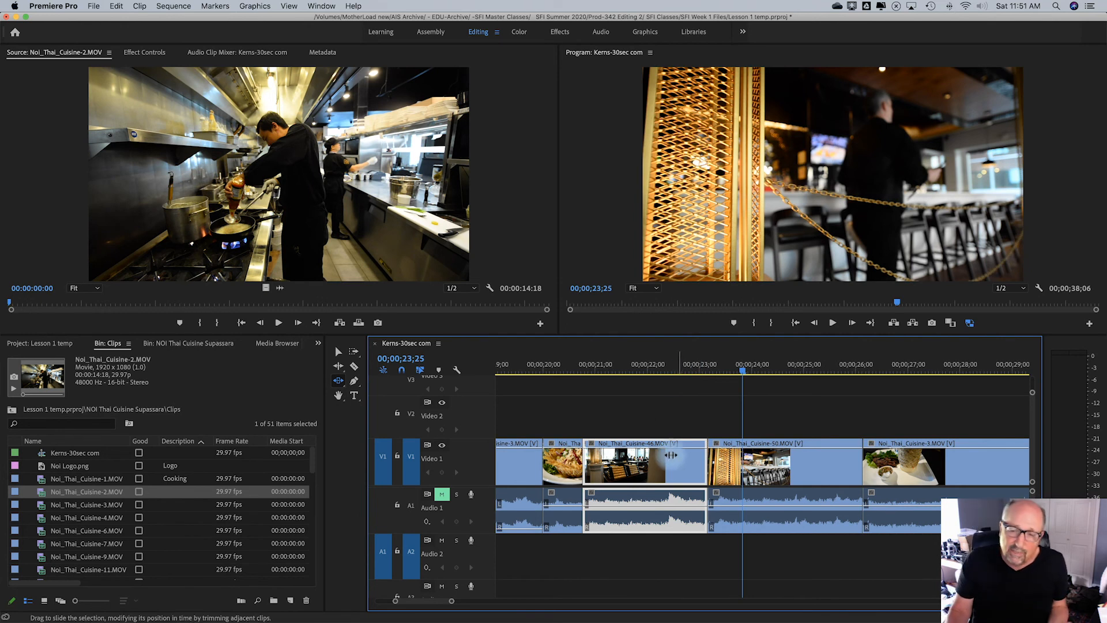
mouse_move(657, 466)
mouse_down()
mouse_move(645, 466)
mouse_move(665, 466)
mouse_up()
drag(953, 467, 963, 474)
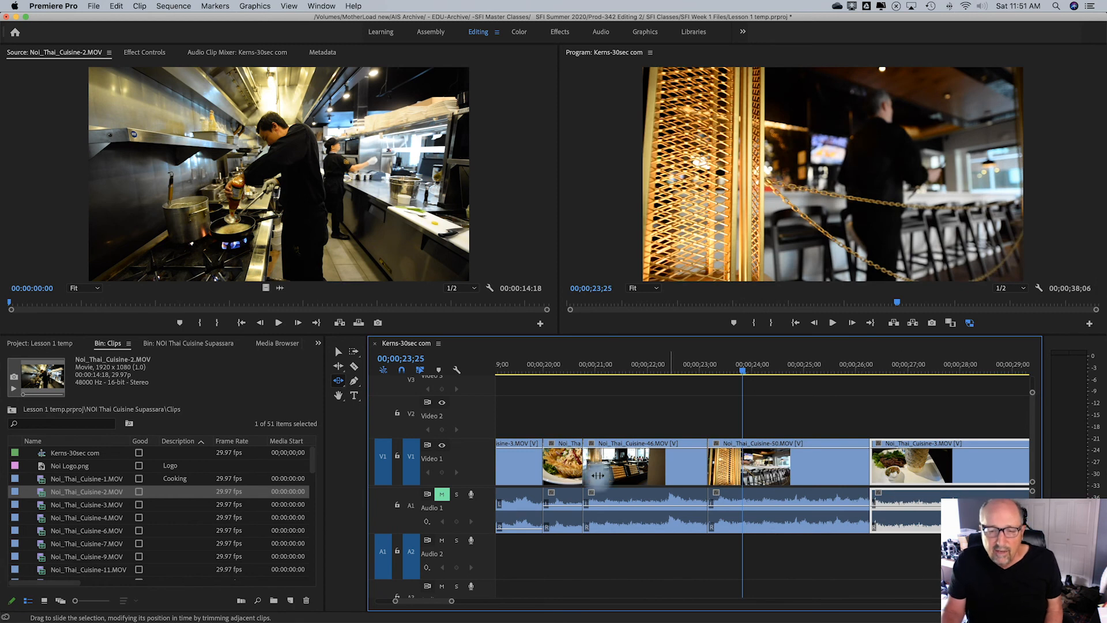
drag(568, 463, 588, 464)
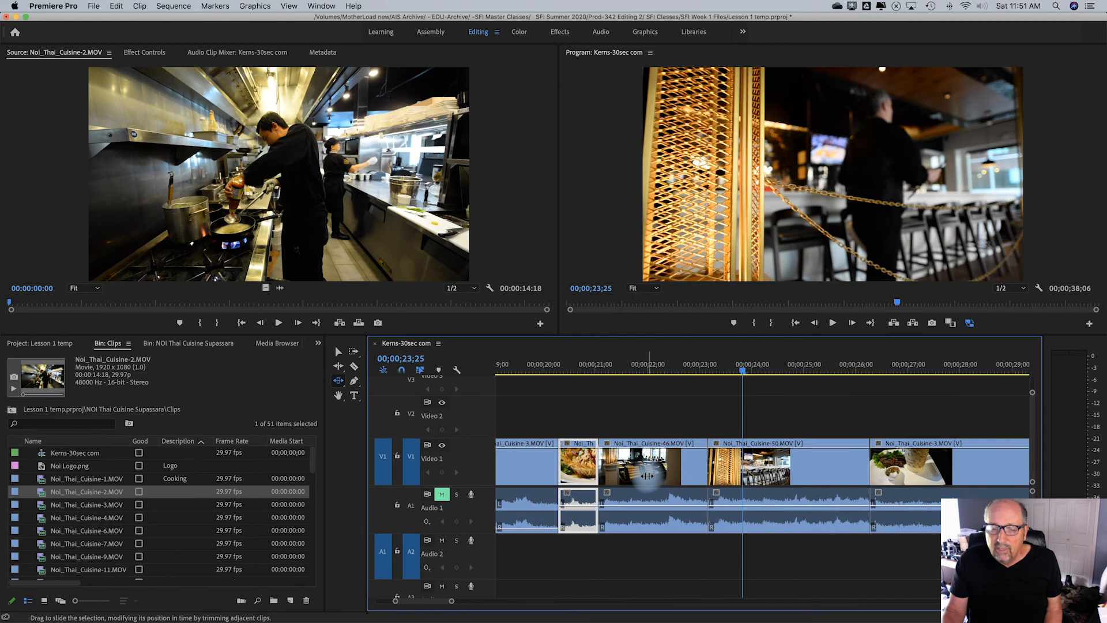
Try sliding Noi_Thai_Cuisine-3.MOV later over Noi_Thai_Cuisine-9.MOV, check the frames at its end, and undo the slide.
scroll(650, 475, up, 5)
drag(653, 465, 749, 470)
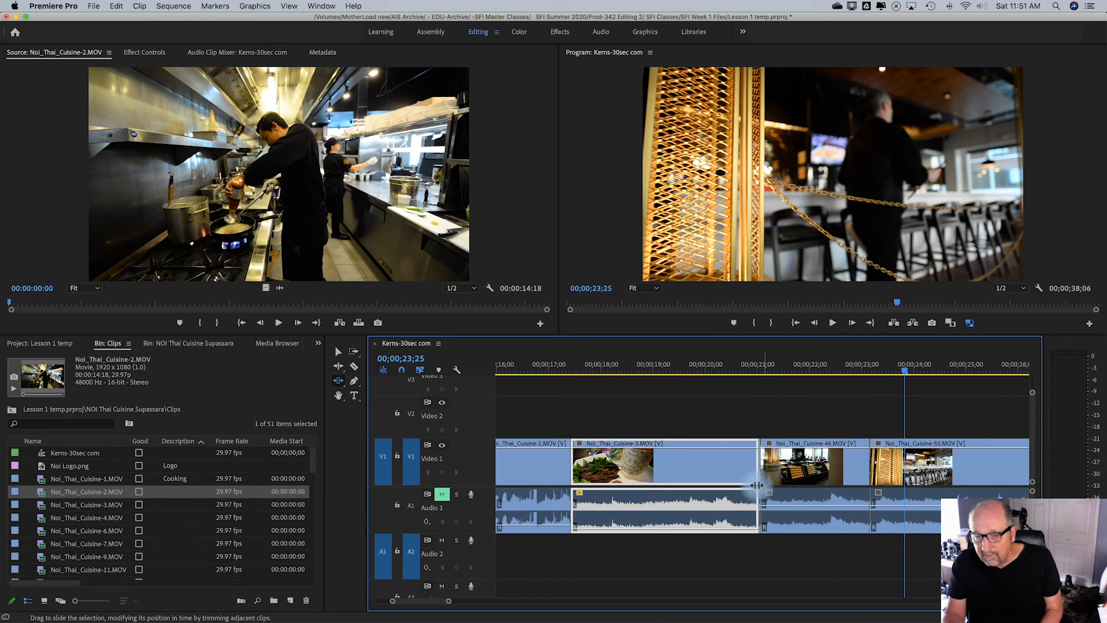
drag(752, 373, 761, 373)
key(Left)
key(Left)
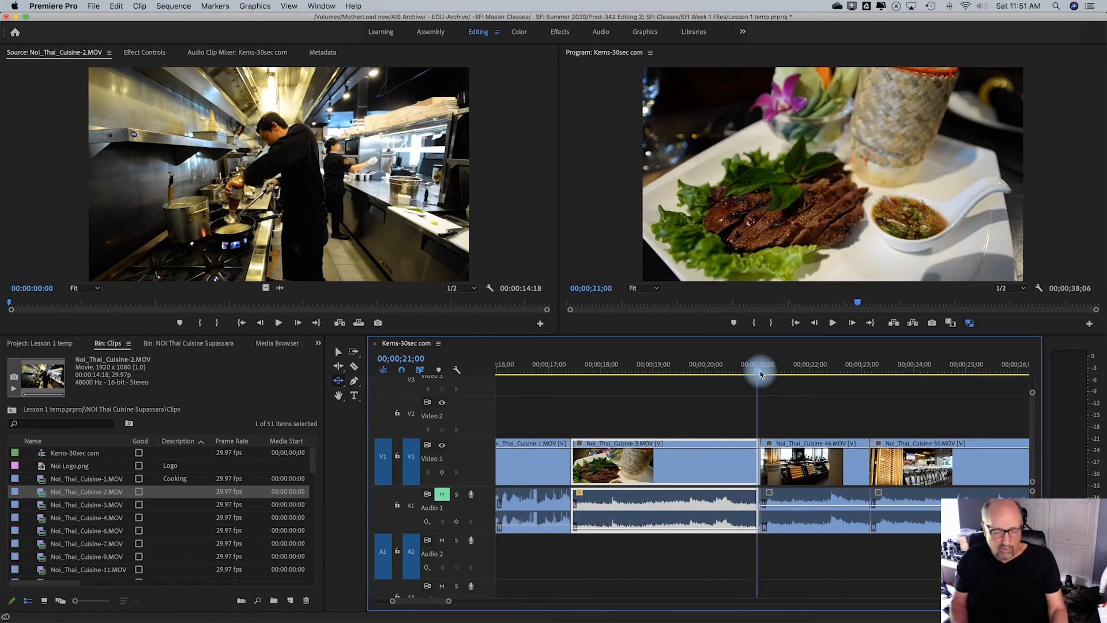
key(super+z)
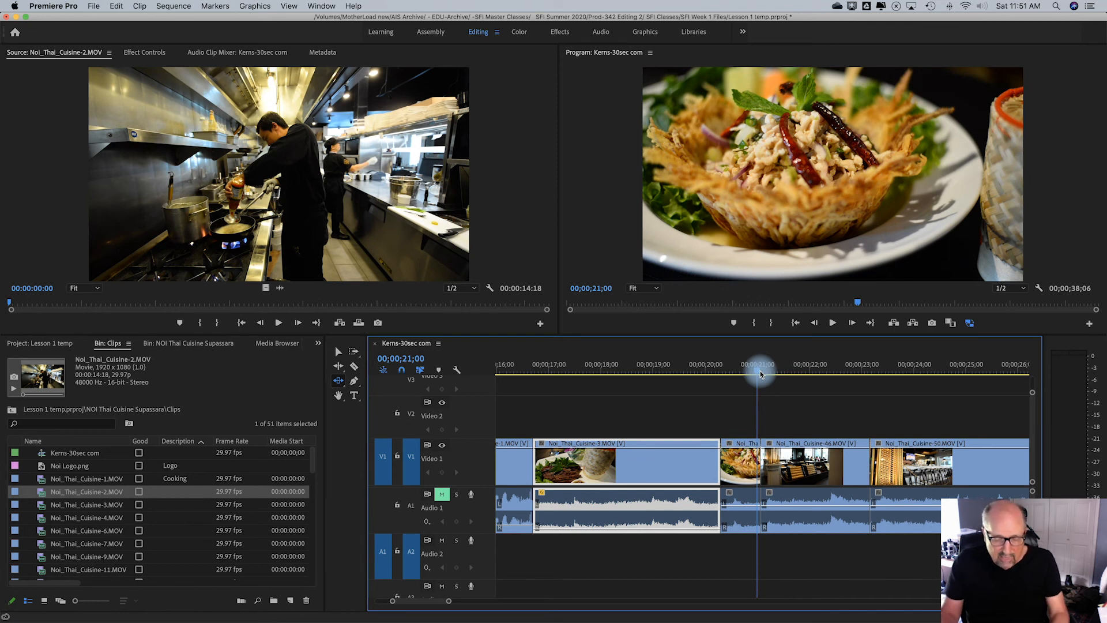
Alternate between the Slip and Slide tools, and slide Noi_Thai_Cuisine-3.MOV later again toward Noi_Thai_Cuisine-46.MOV.
key(y)
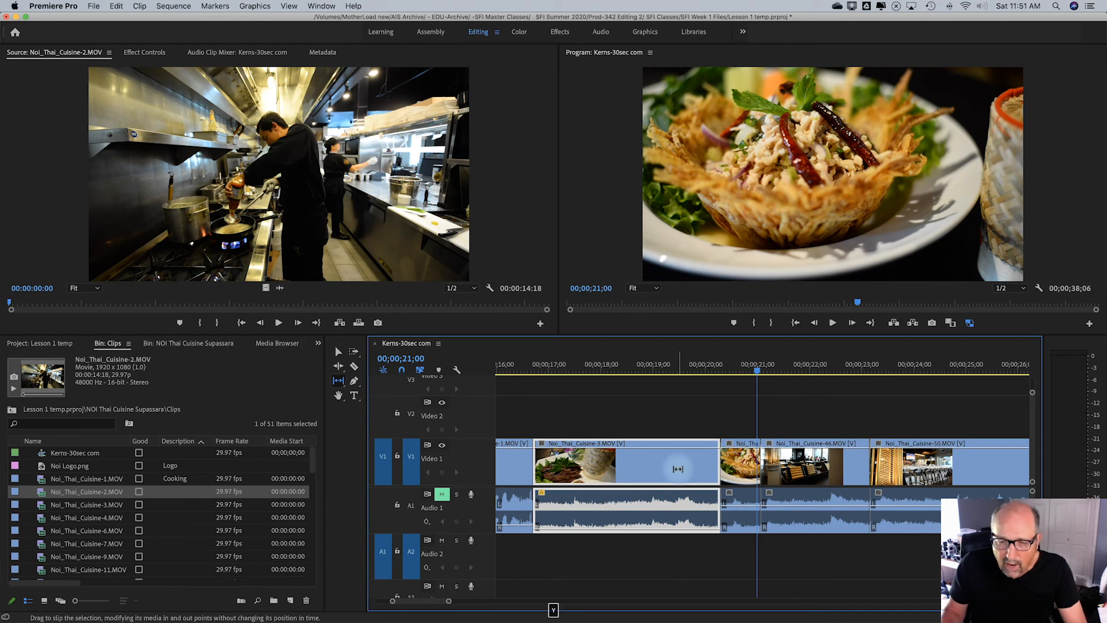
key(u)
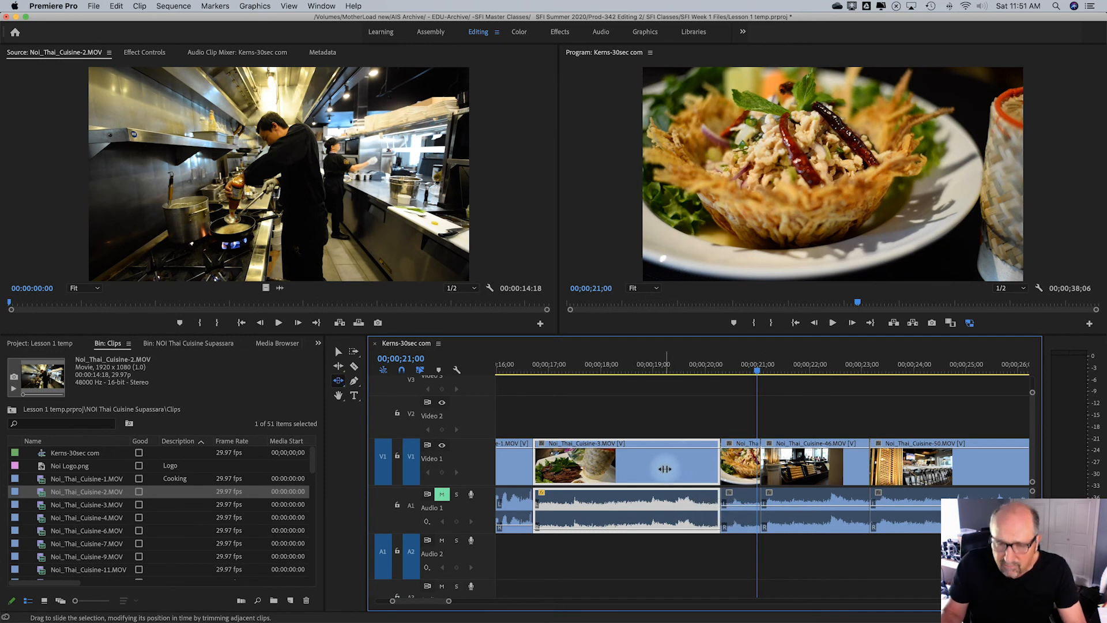
key(y)
mouse_move(677, 463)
mouse_down()
mouse_move(640, 464)
mouse_move(691, 464)
mouse_up()
key(u)
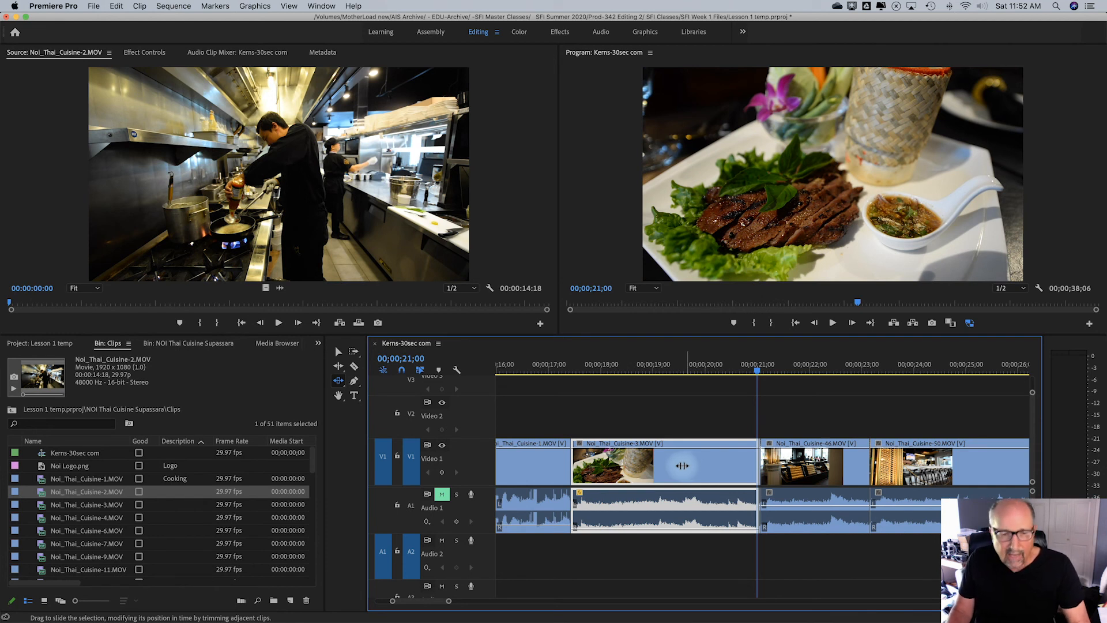
Undo the last slide, and roll the cut between Noi_Thai_Cuisine-3.MOV and Noi_Thai_Cuisine-9.MOV over half a second earlier with the Rolling Edit tool.
click(342, 369)
drag(343, 371, 389, 381)
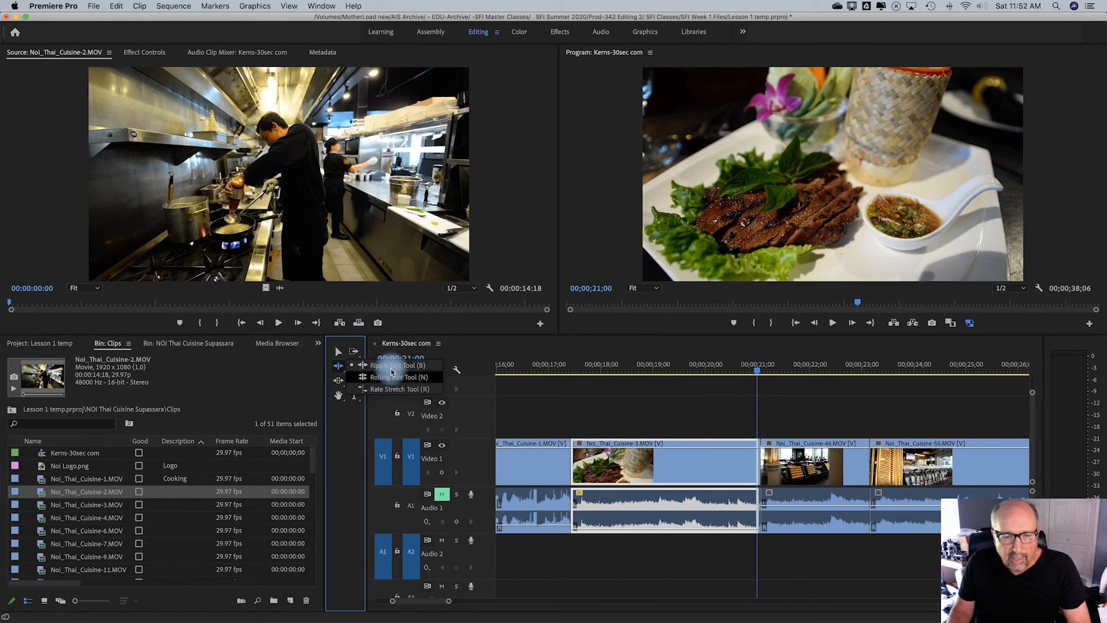
click(391, 380)
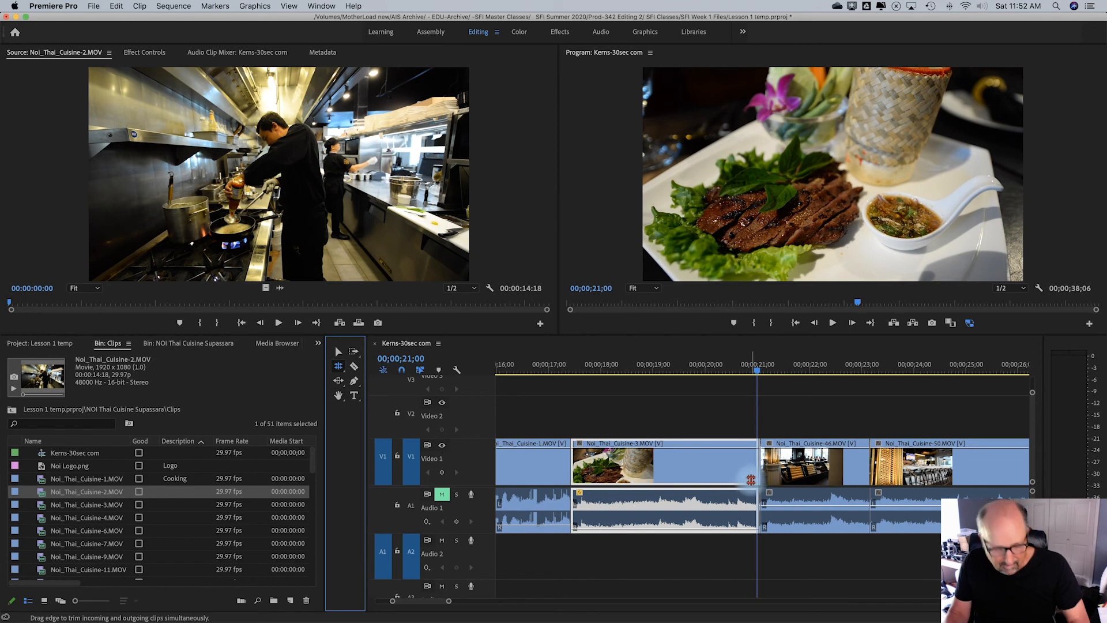
key(super+z)
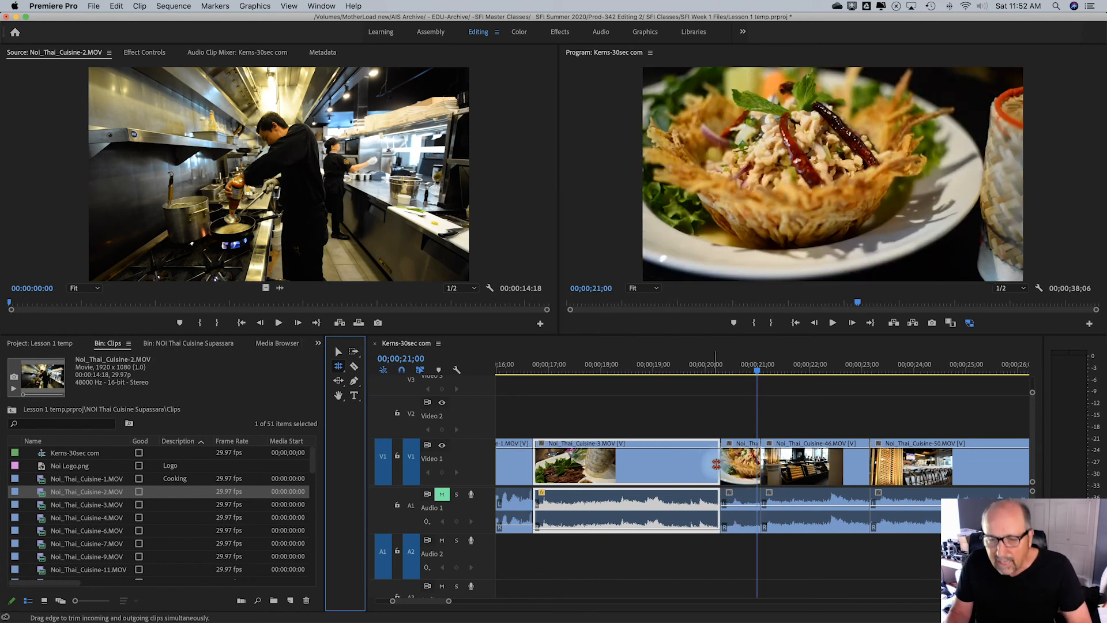
drag(720, 465, 683, 465)
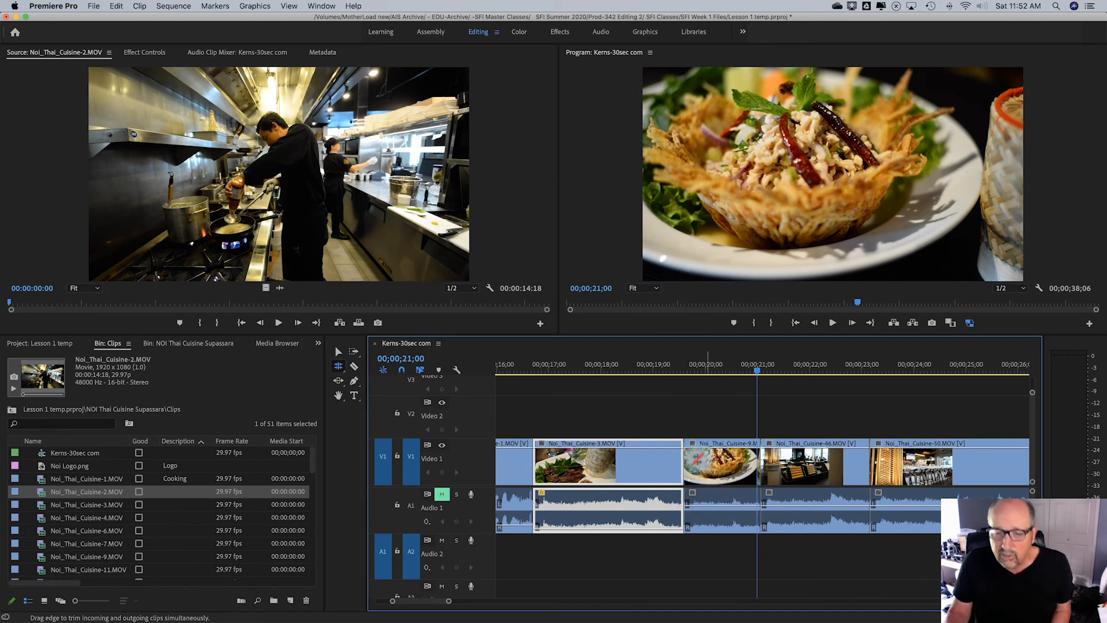
drag(685, 461, 692, 462)
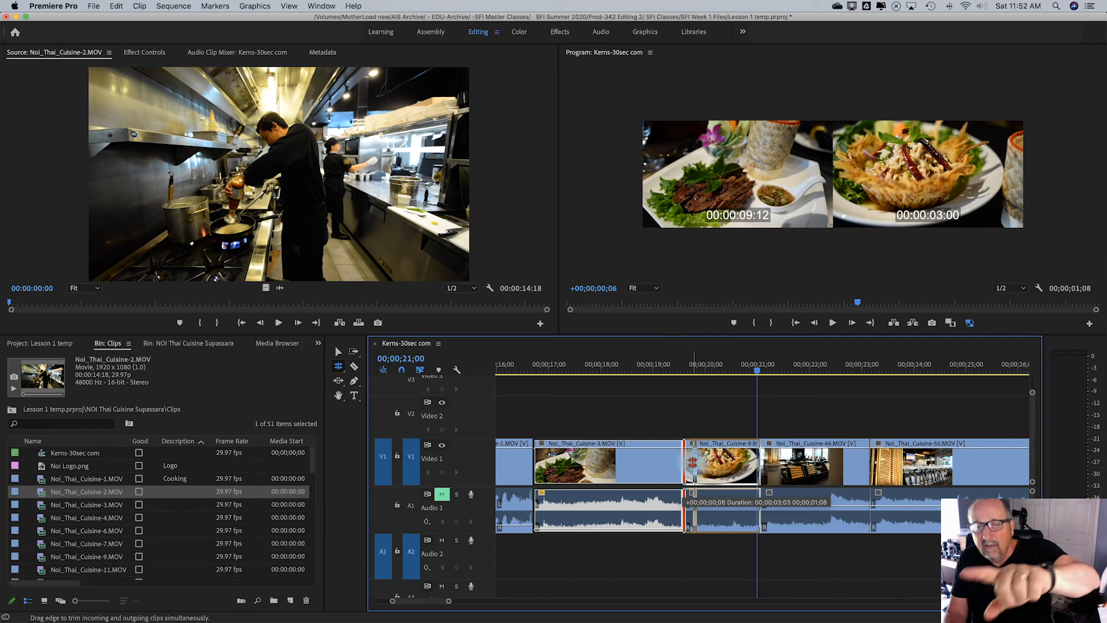
mouse_move(678, 461)
mouse_down()
mouse_move(699, 464)
mouse_move(611, 464)
mouse_move(710, 468)
mouse_move(672, 470)
mouse_move(686, 469)
mouse_up()
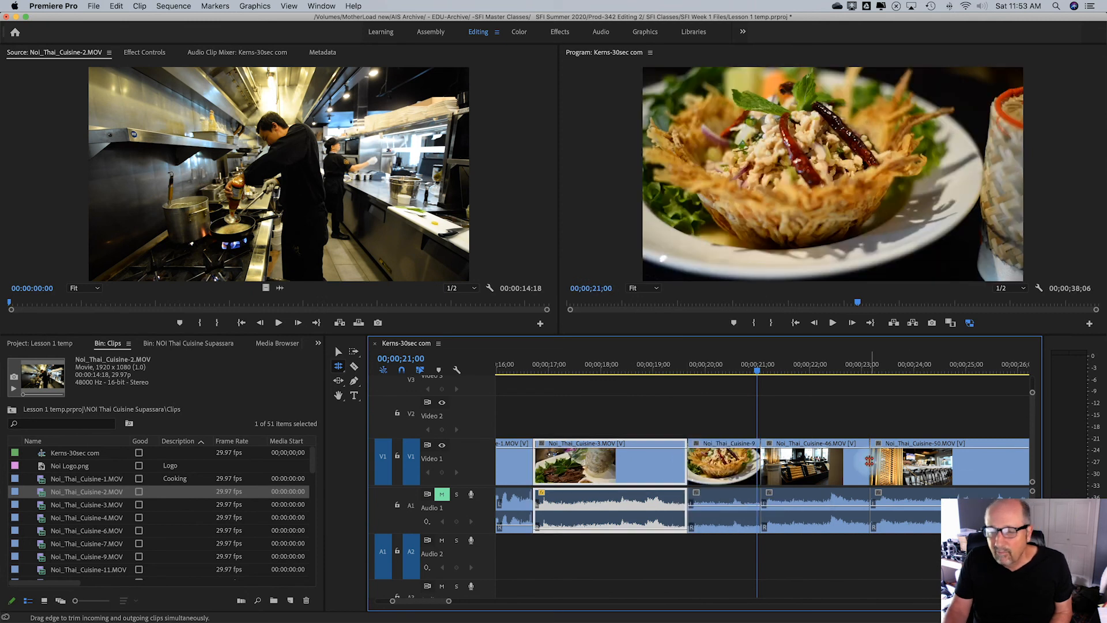
Roll the cut between Noi_Thai_Cuisine-46.MOV and Noi_Thai_Cuisine-50.MOV slightly earlier, and play across it to check the edit.
mouse_move(866, 461)
mouse_down()
mouse_move(850, 461)
mouse_move(891, 464)
mouse_move(859, 465)
mouse_up()
mouse_move(863, 466)
mouse_down()
mouse_move(817, 464)
mouse_move(852, 468)
mouse_up()
click(759, 374)
drag(757, 373, 825, 371)
key(space)
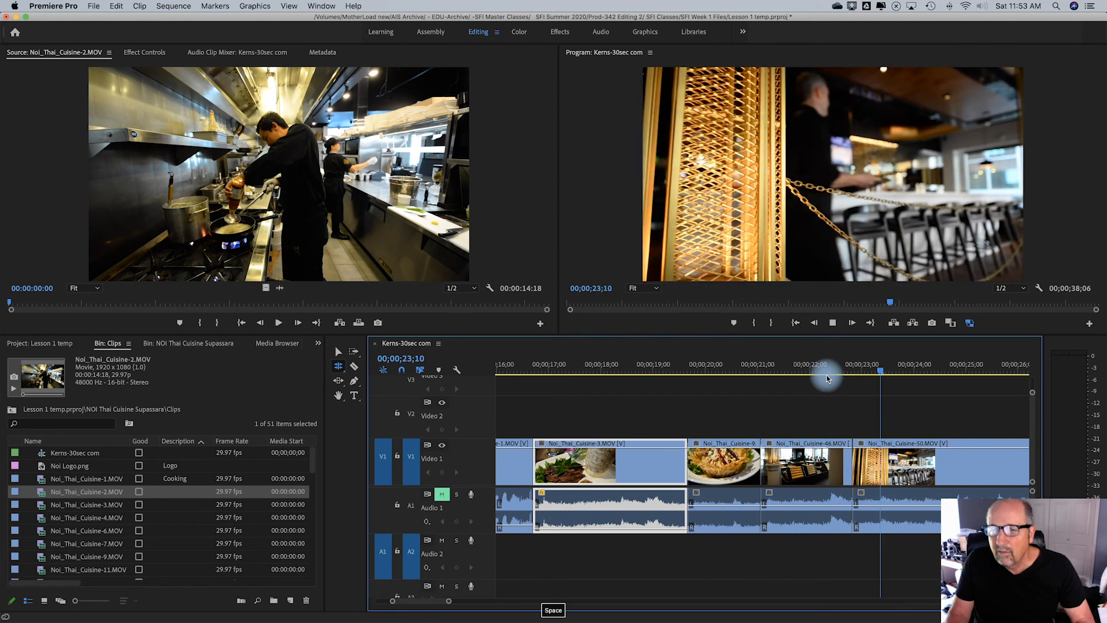
key(space)
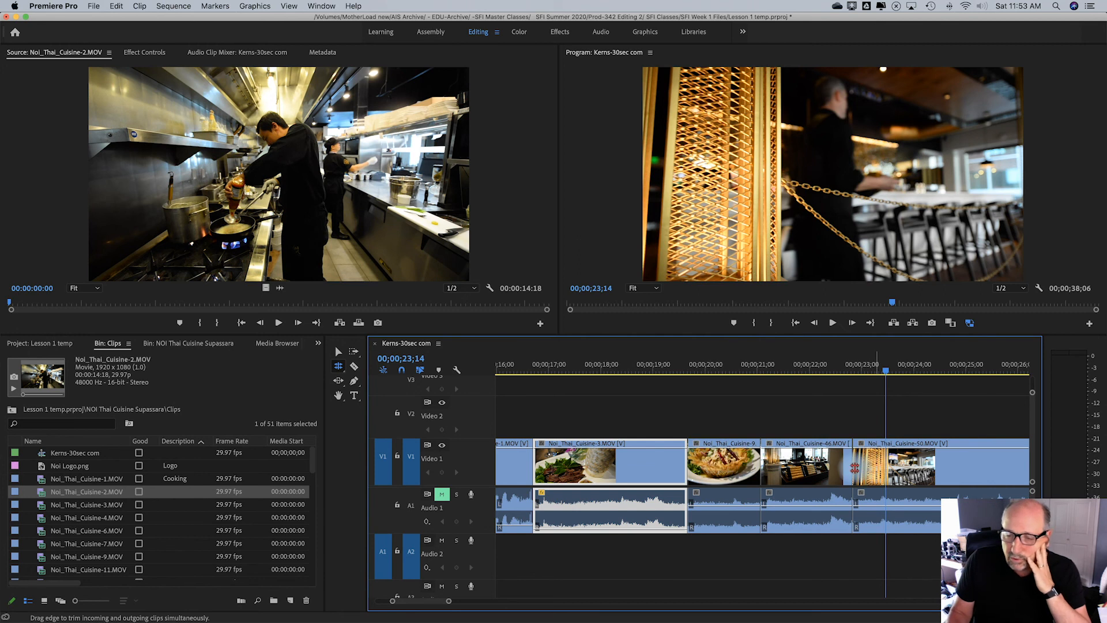
mouse_move(854, 465)
mouse_down()
mouse_move(843, 469)
mouse_move(853, 469)
mouse_up()
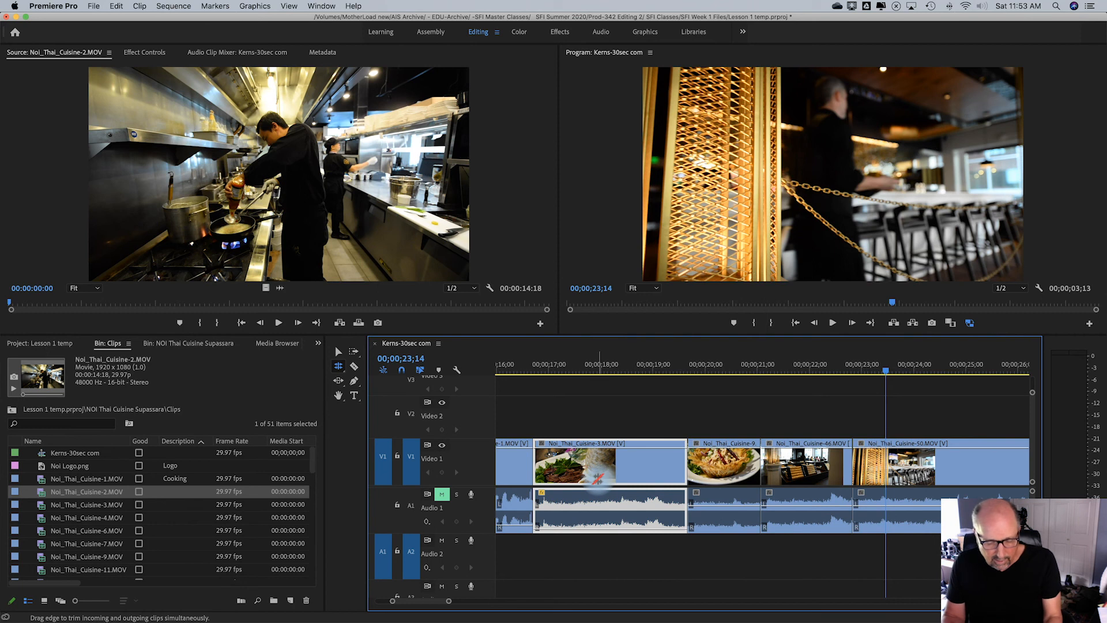
Shorten the end of Noi_Thai_Cuisine-3.MOV to a duration of 00;00;01;20 with the Ripple Edit tool.
key(n)
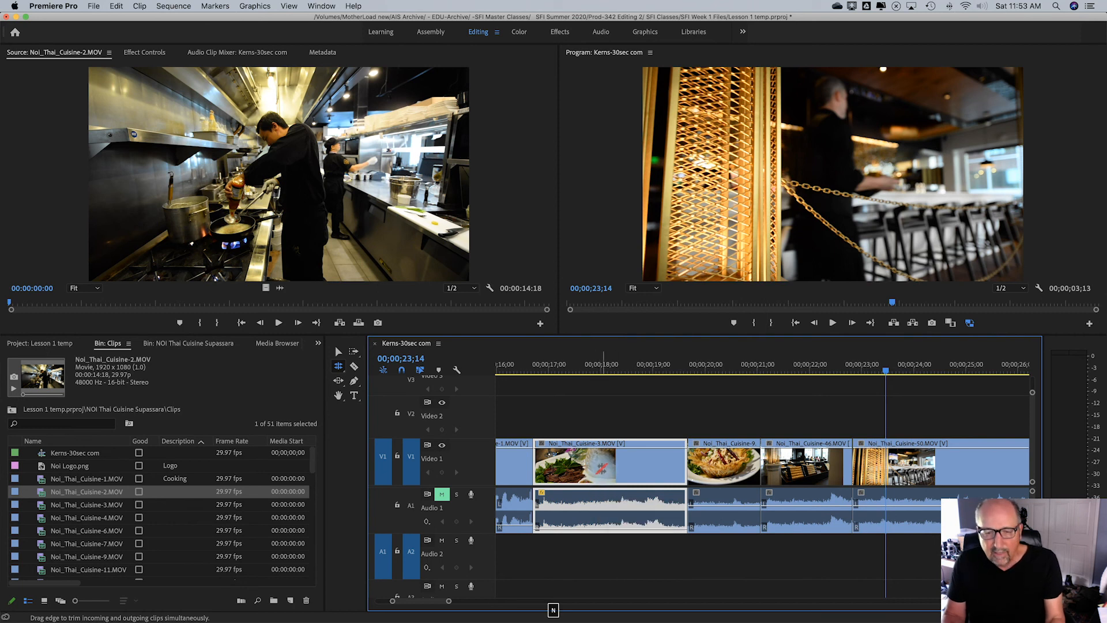
key(b)
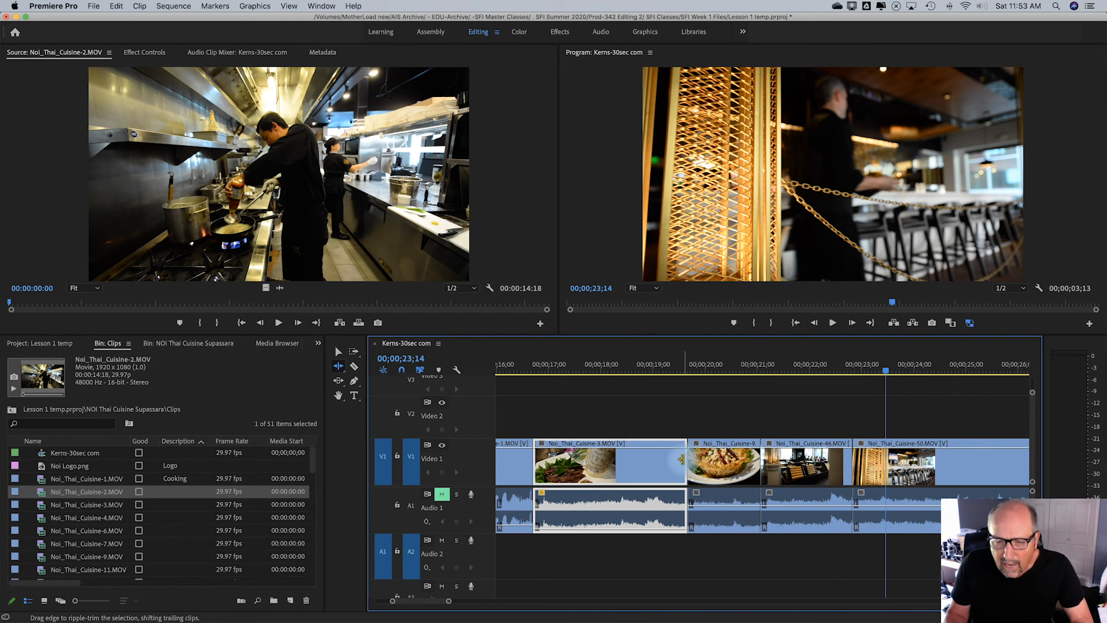
drag(679, 458, 614, 462)
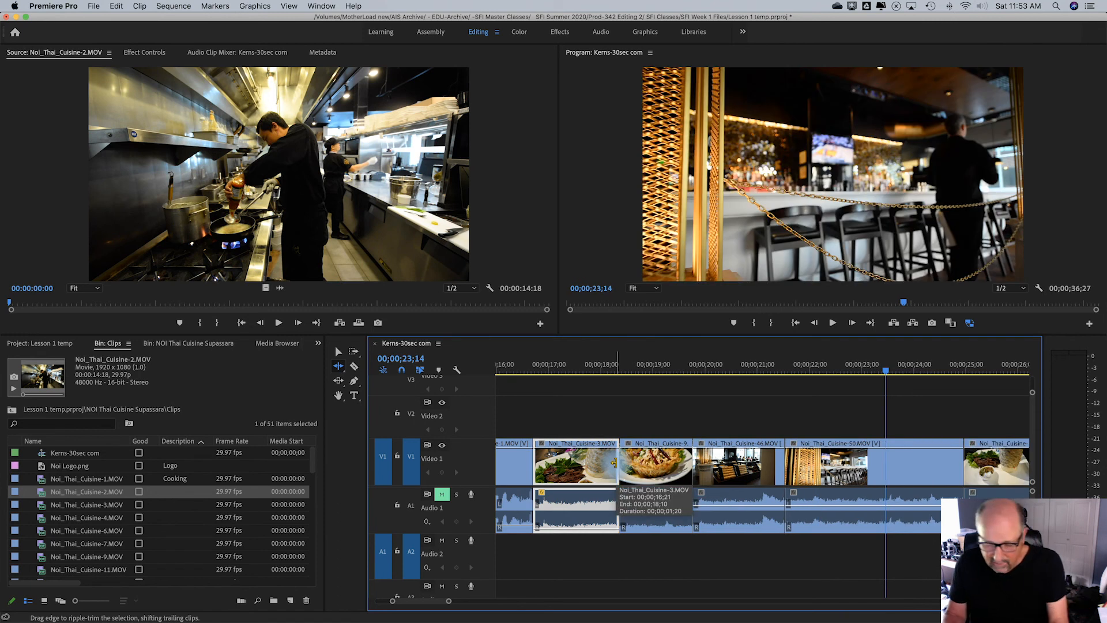
Ripple-trim the end of Noi_Thai_Cuisine-1.MOV back to about 8 seconds, and ripple-trim about 4 seconds off its start.
key(backslash)
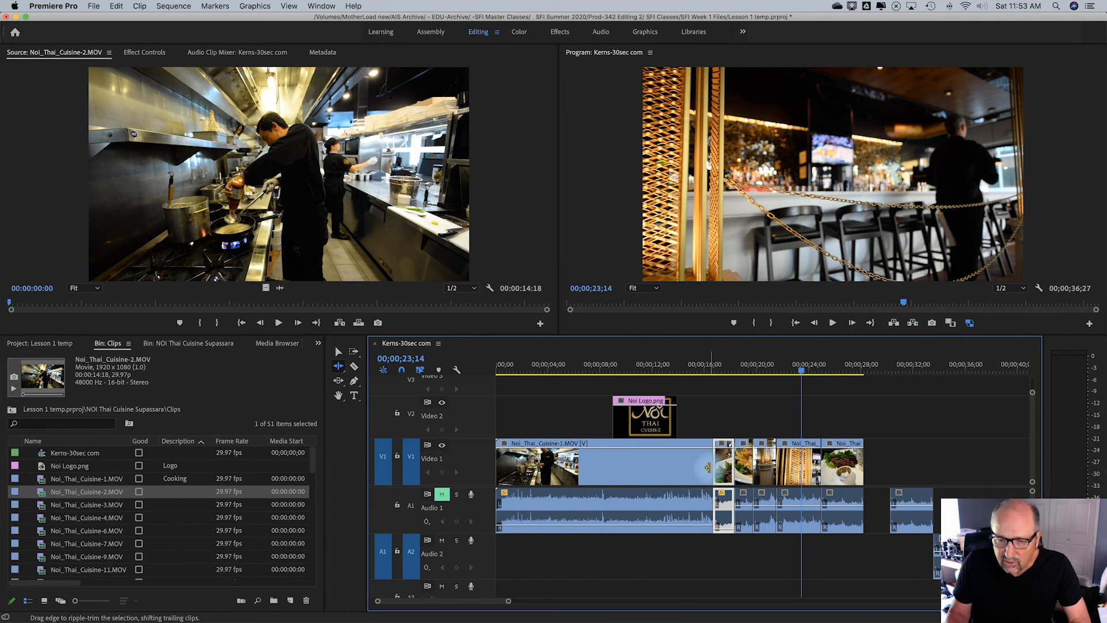
drag(708, 467, 671, 470)
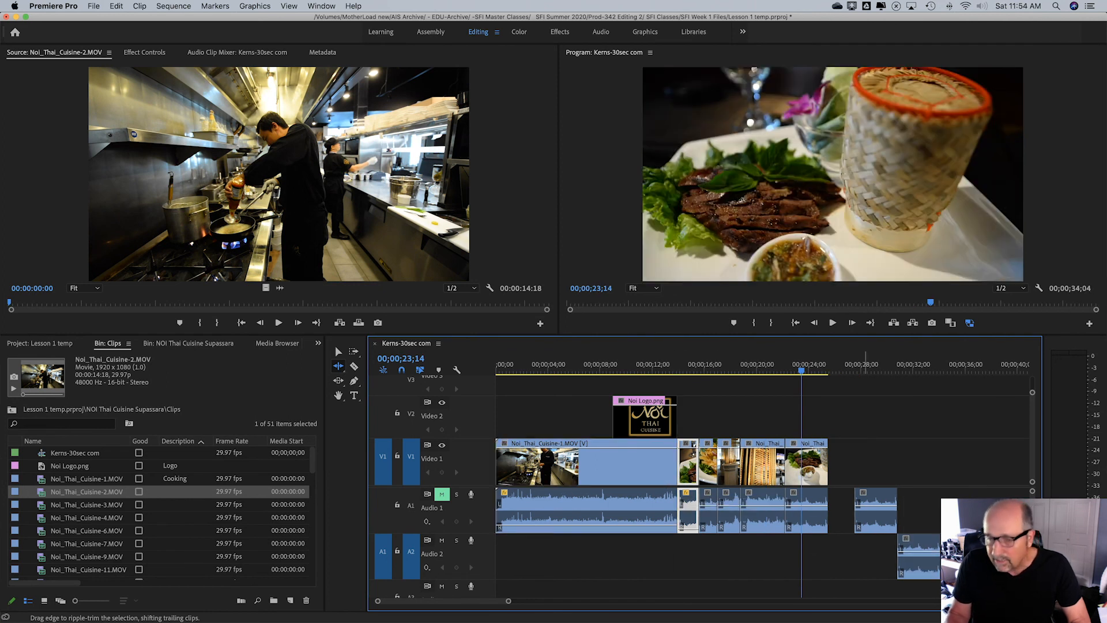
drag(670, 465, 604, 490)
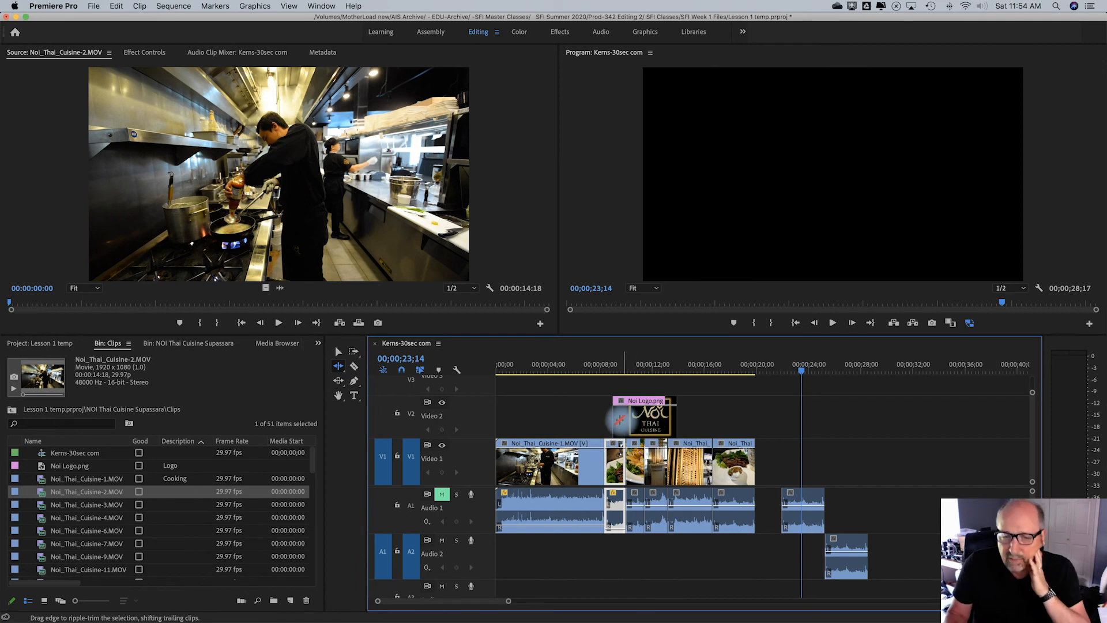
drag(618, 419, 636, 421)
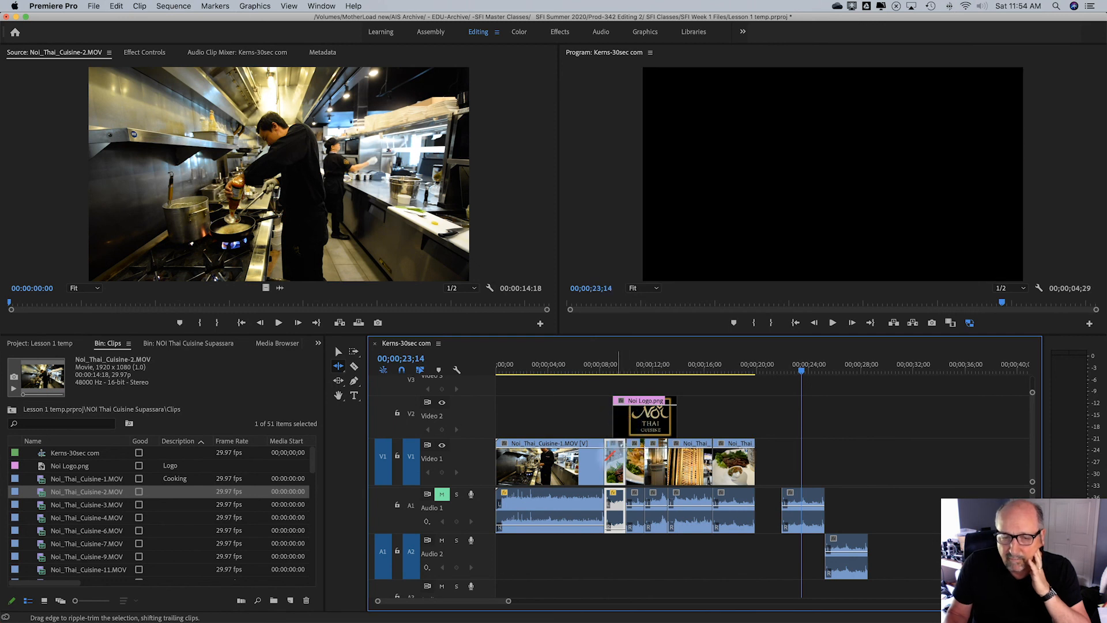
drag(504, 459, 557, 464)
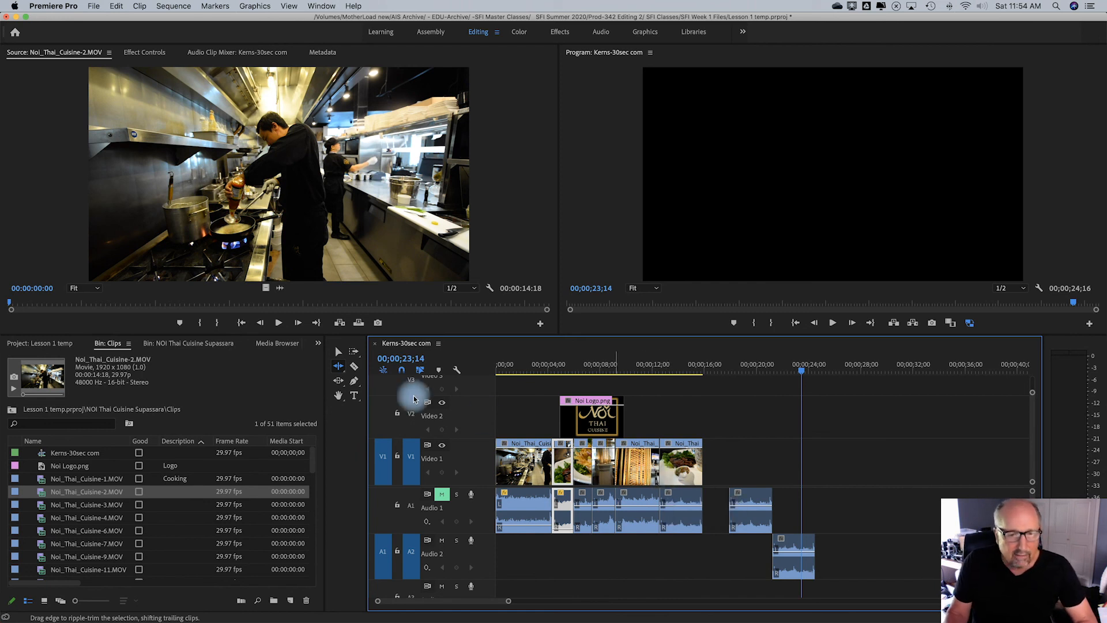
Try shortening the end of Noi_Thai_Cuisine-50.MOV with the Selection tool, and undo the trim.
click(336, 354)
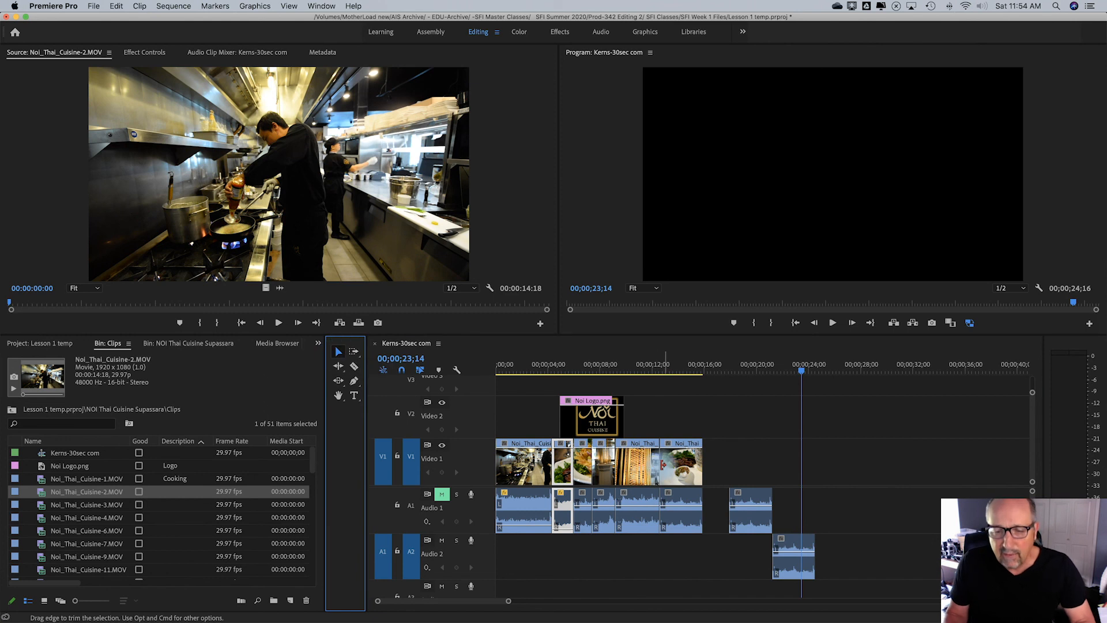
drag(656, 463, 637, 465)
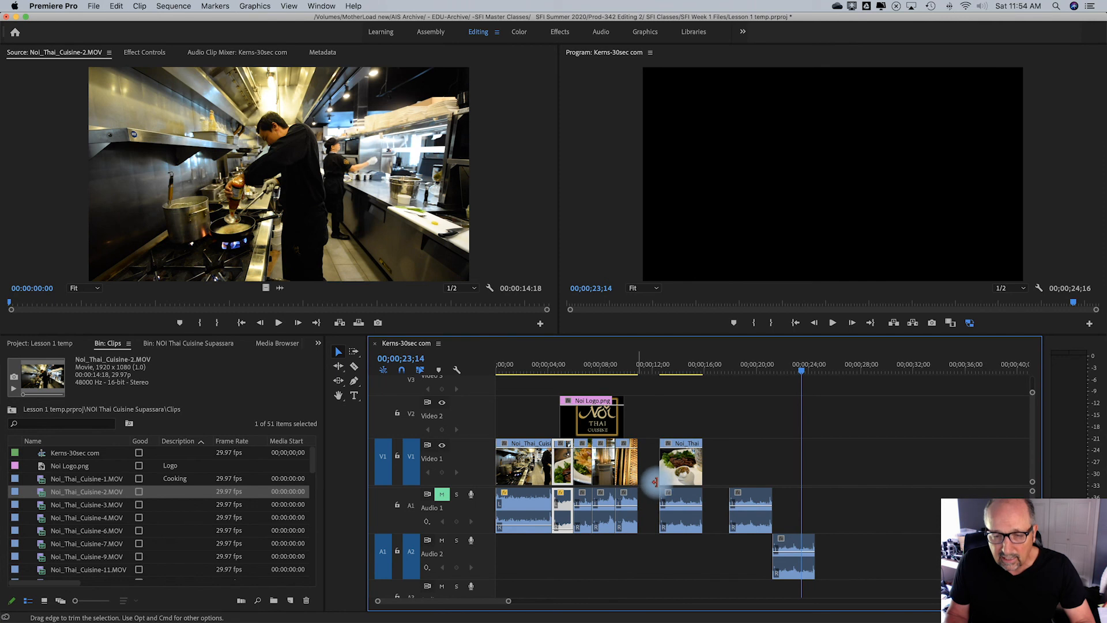
key(super+z)
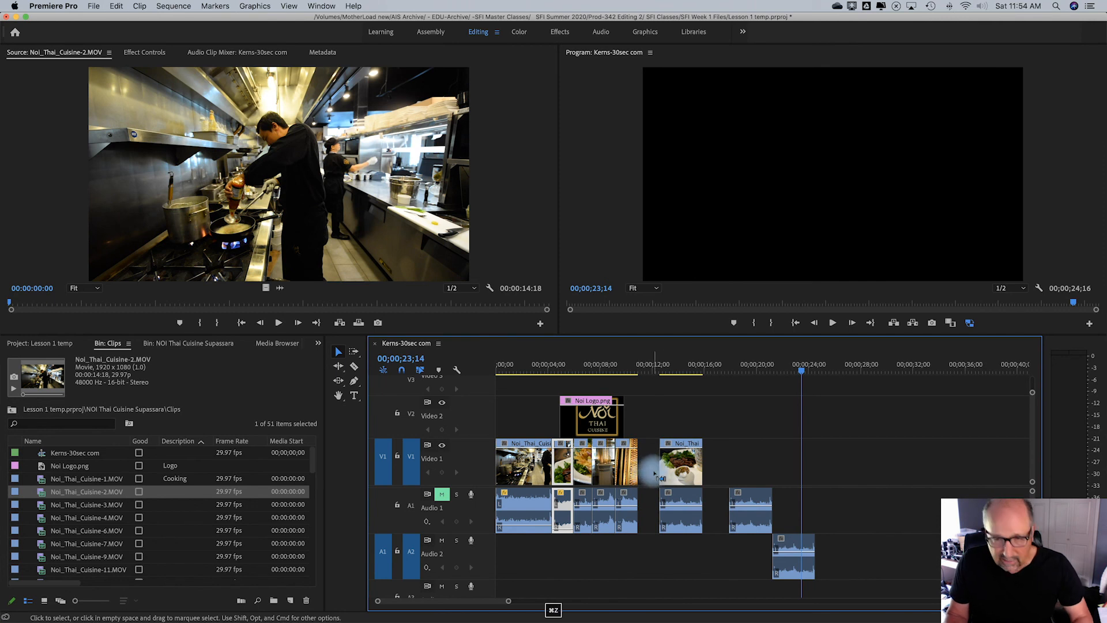
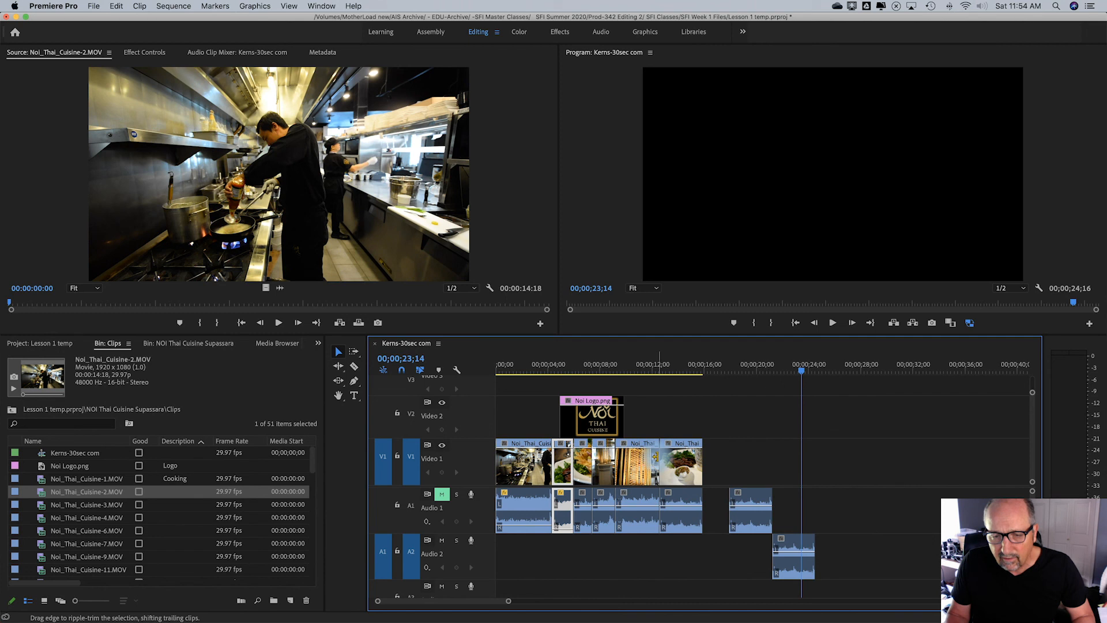
Ripple-trim the end of Noi_Thai_Cuisine-50.MOV longer and shorter with the Selection tool, and roll its cut with the following clip about one second later.
drag(656, 456, 704, 461)
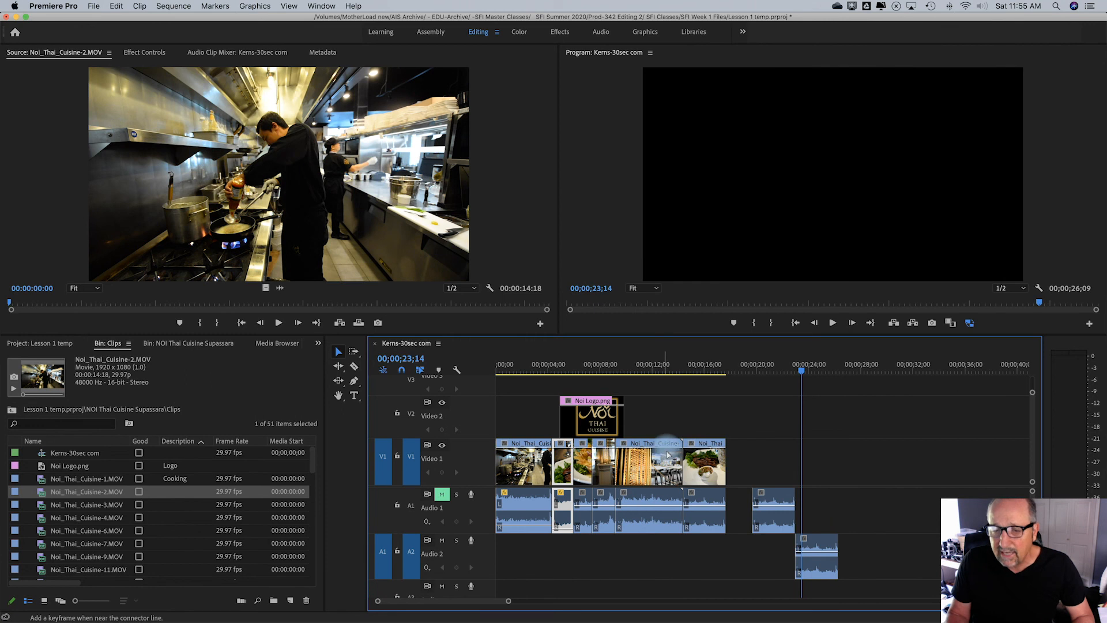
drag(670, 454, 646, 455)
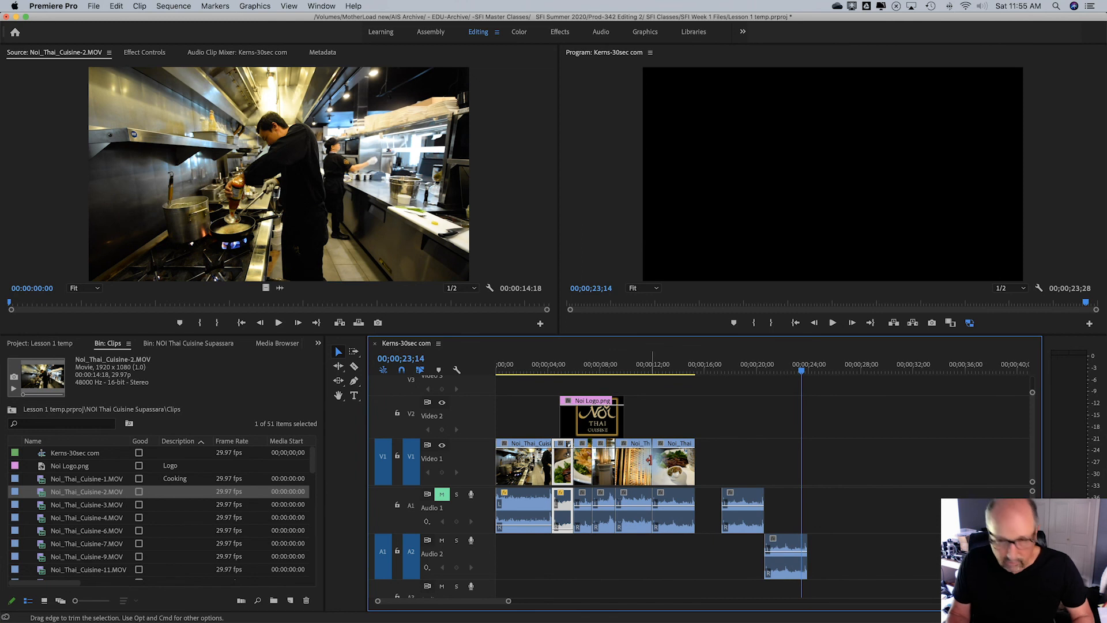
mouse_move(649, 459)
mouse_down()
mouse_move(639, 461)
mouse_move(668, 461)
mouse_up()
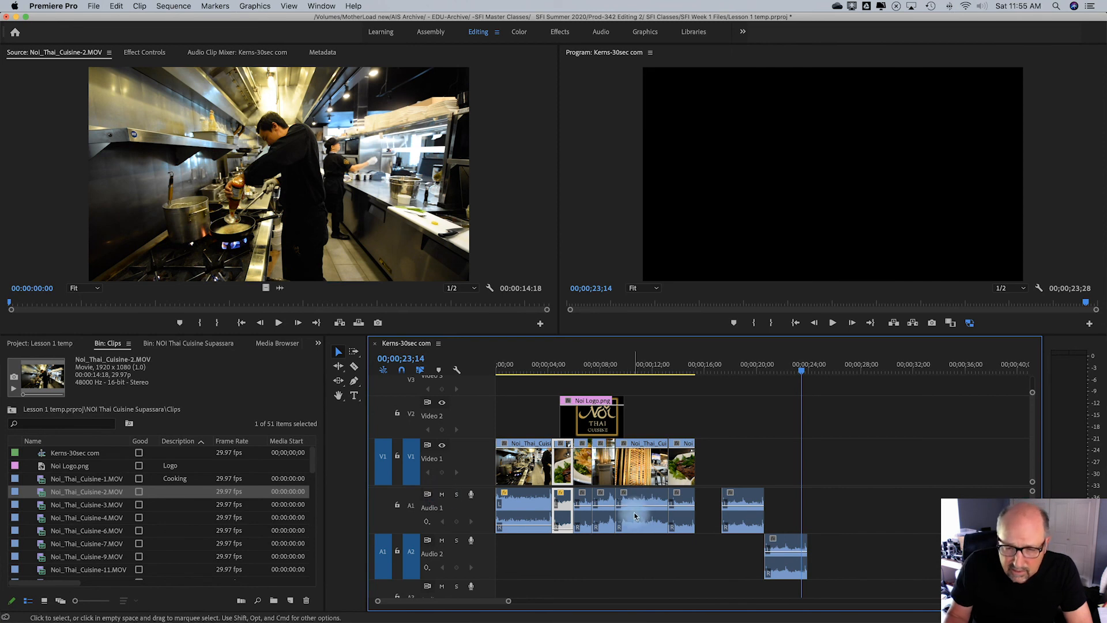
Adjust the volume level of Noi_Thai_Cuisine-50.MOV's audio slightly and check its clip keyframe options.
drag(637, 510, 637, 509)
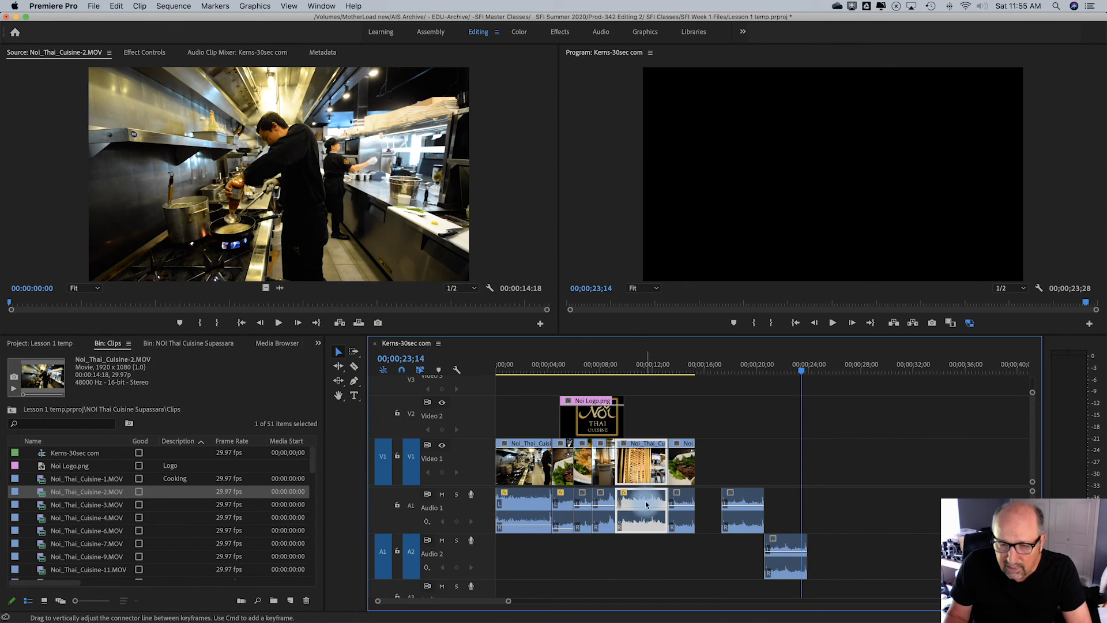
right_click(646, 510)
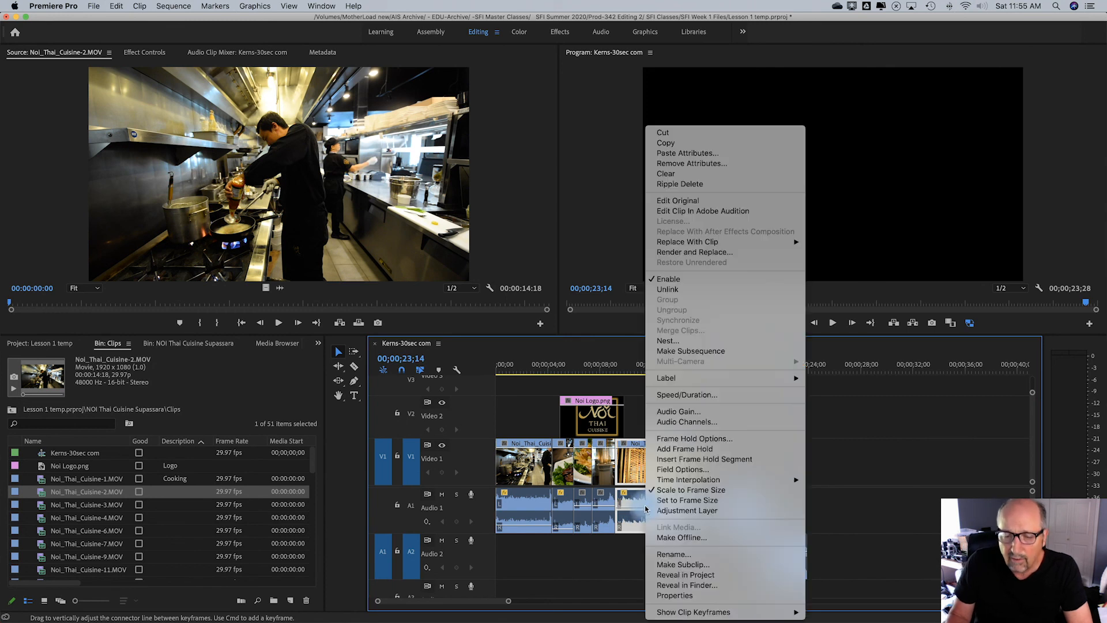
mouse_move(705, 614)
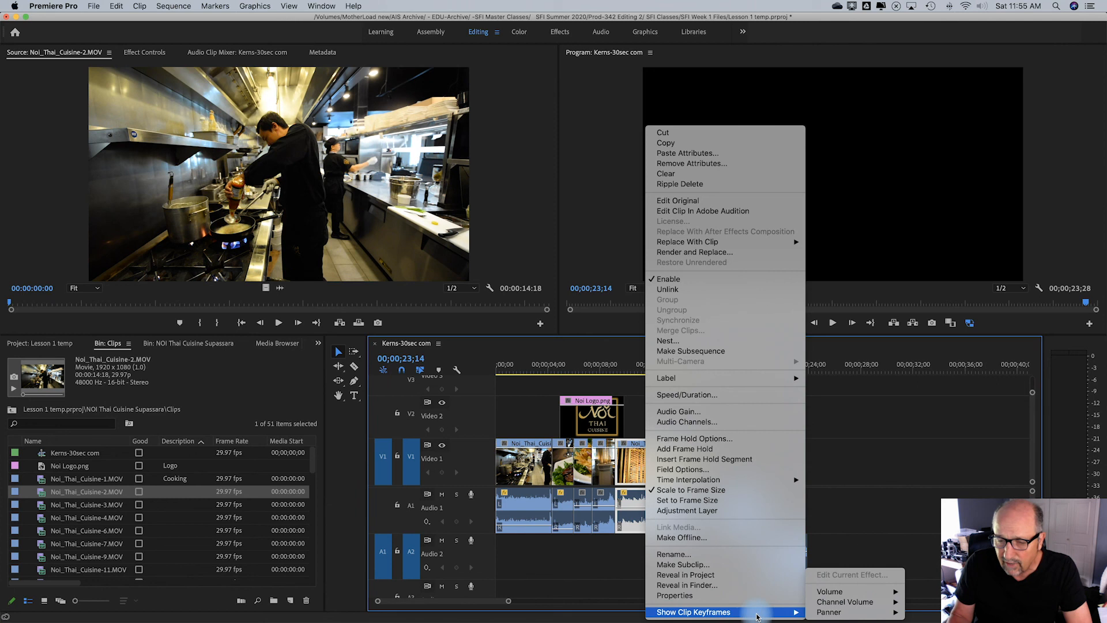
mouse_move(853, 592)
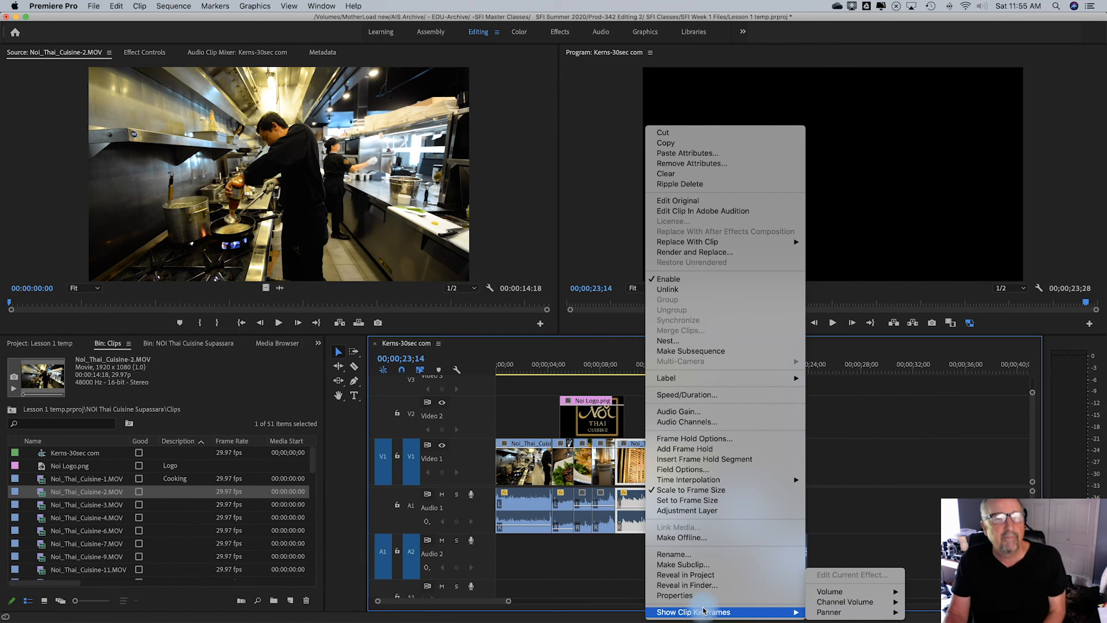
click(591, 559)
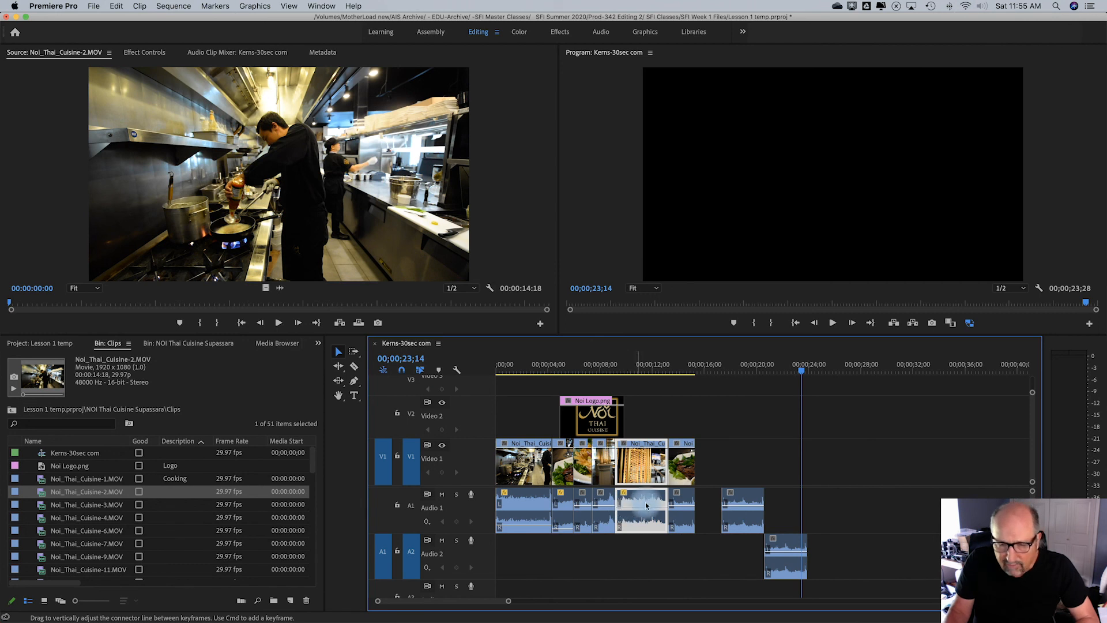
Add four volume keyframes along the audio of Noi_Thai_Cuisine-50.MOV, two near its start and two near its end.
mouse_move(638, 507)
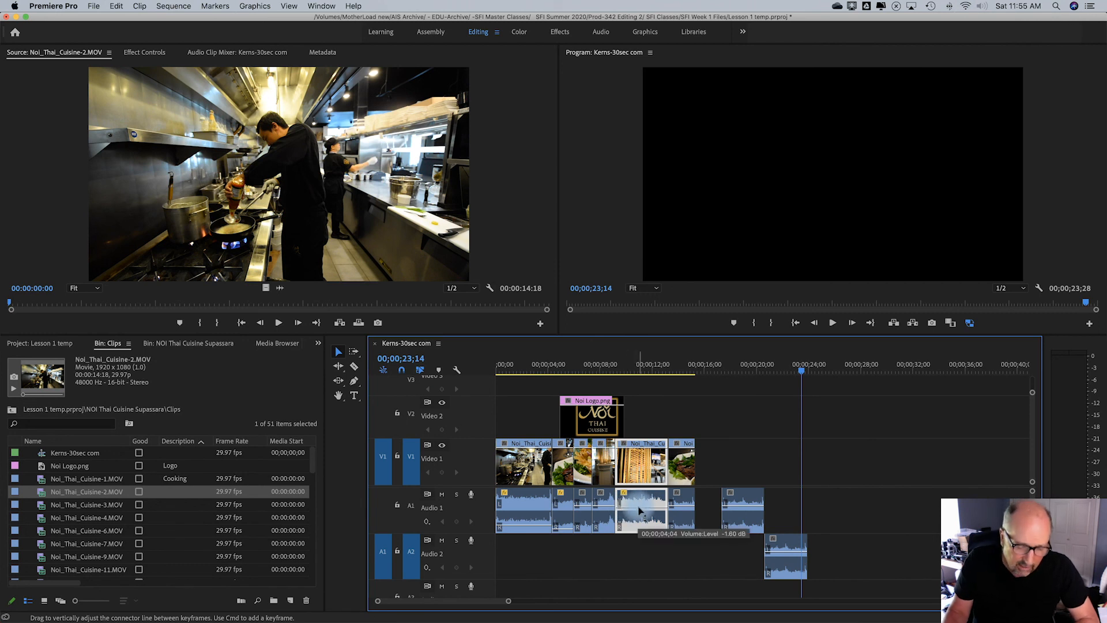
super+click(635, 509)
super+click(624, 508)
super+click(653, 507)
super+click(664, 507)
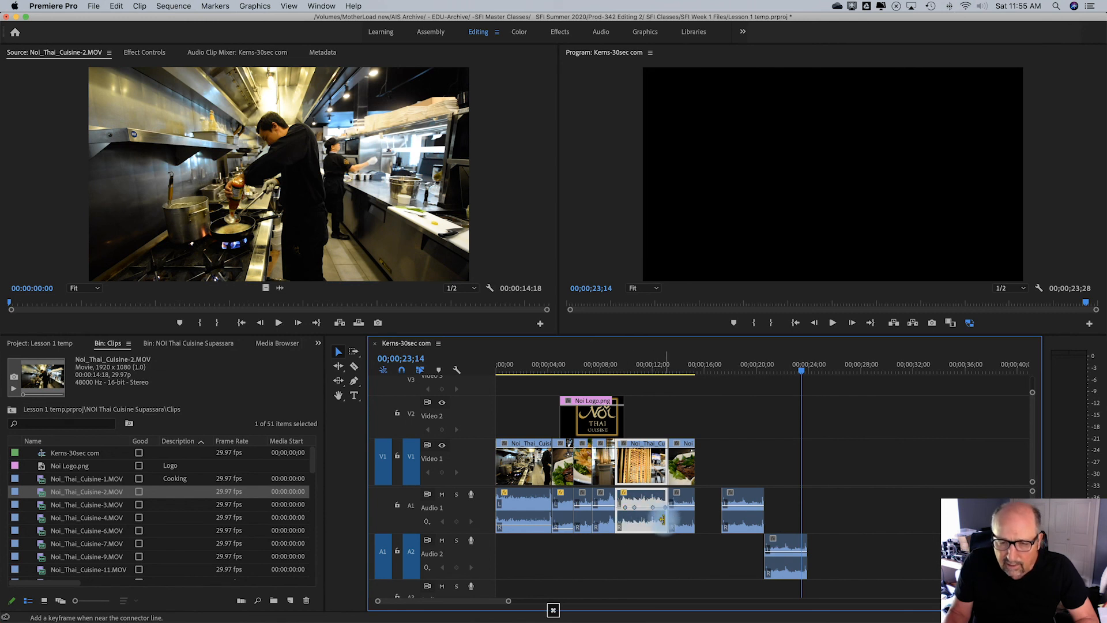
Try lowering the first volume keyframe of Noi_Thai_Cuisine-50.MOV, and undo the change.
drag(626, 508, 639, 526)
key(super+z)
key(super+z)
key(super+z)
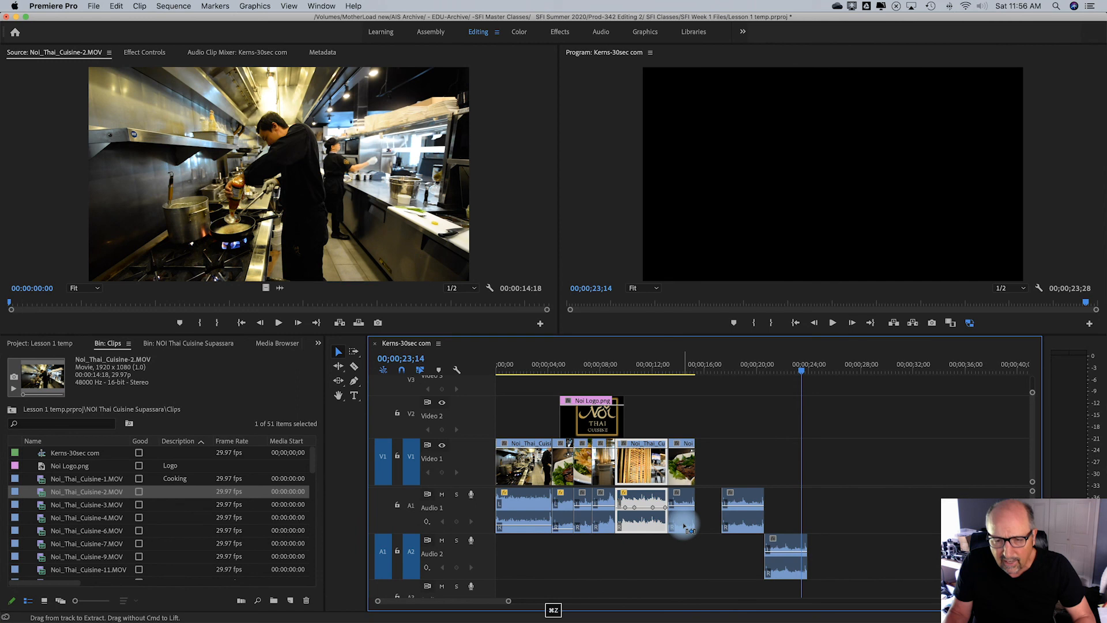
Lower the first and last volume keyframes of Noi_Thai_Cuisine-50.MOV into a fade-in and fade-out, and play the clip from its start.
drag(625, 506, 668, 528)
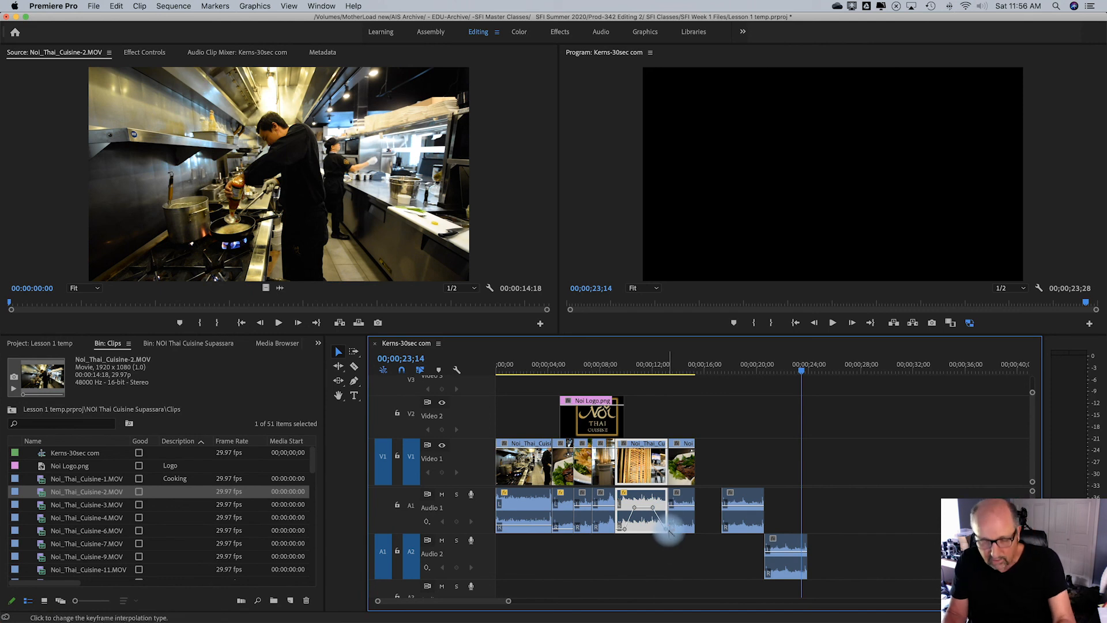
key(=)
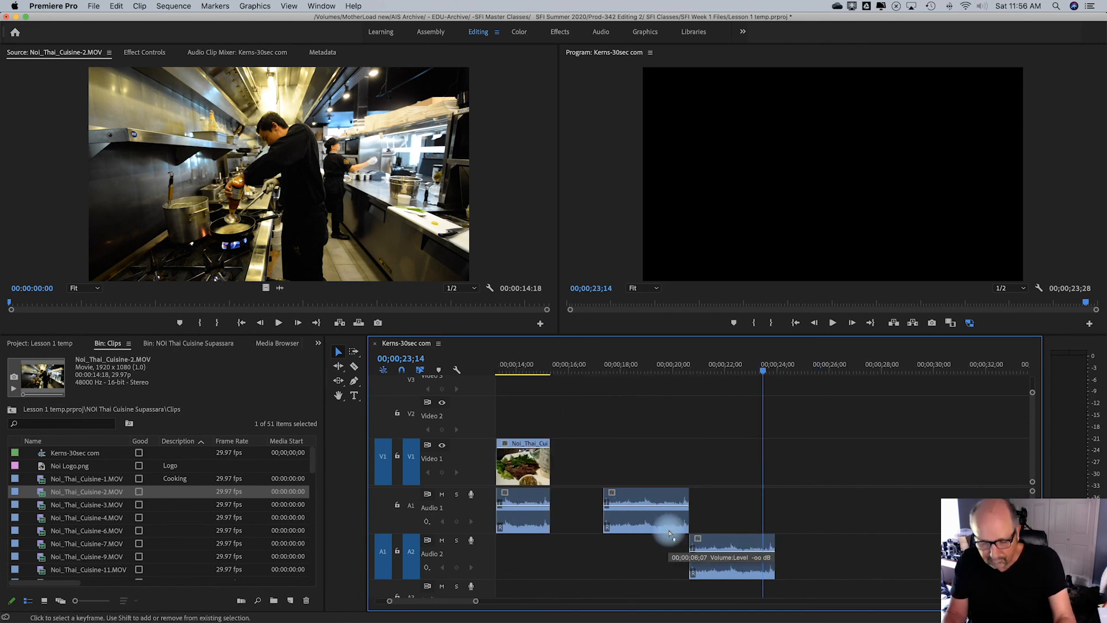
key(Down)
key(Up)
key(Up)
key(Up)
key(Up)
key(Up)
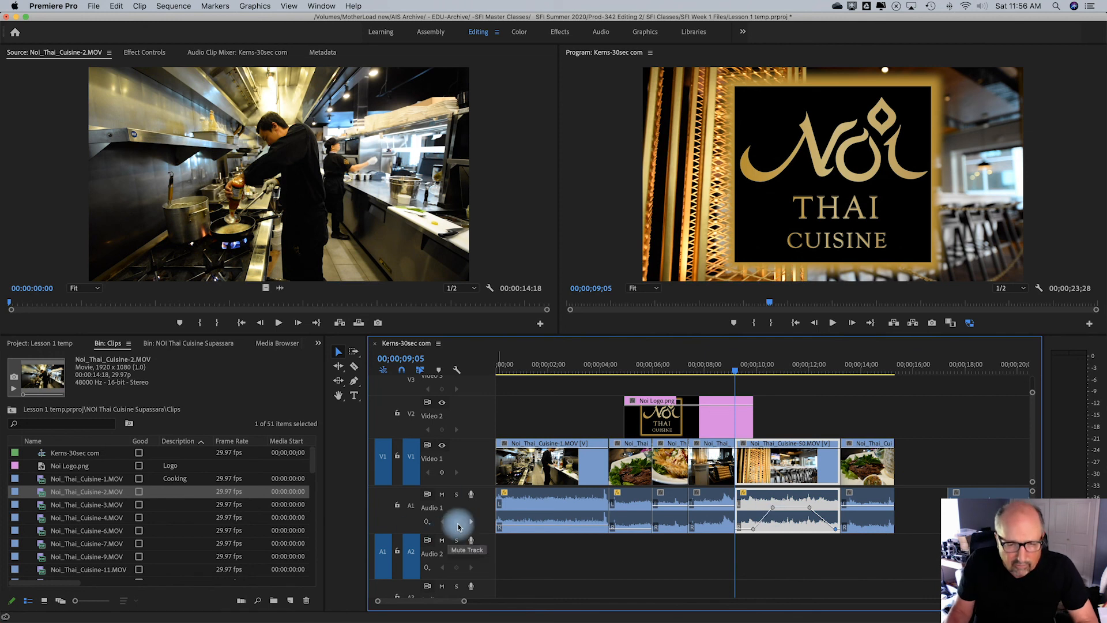
key(space)
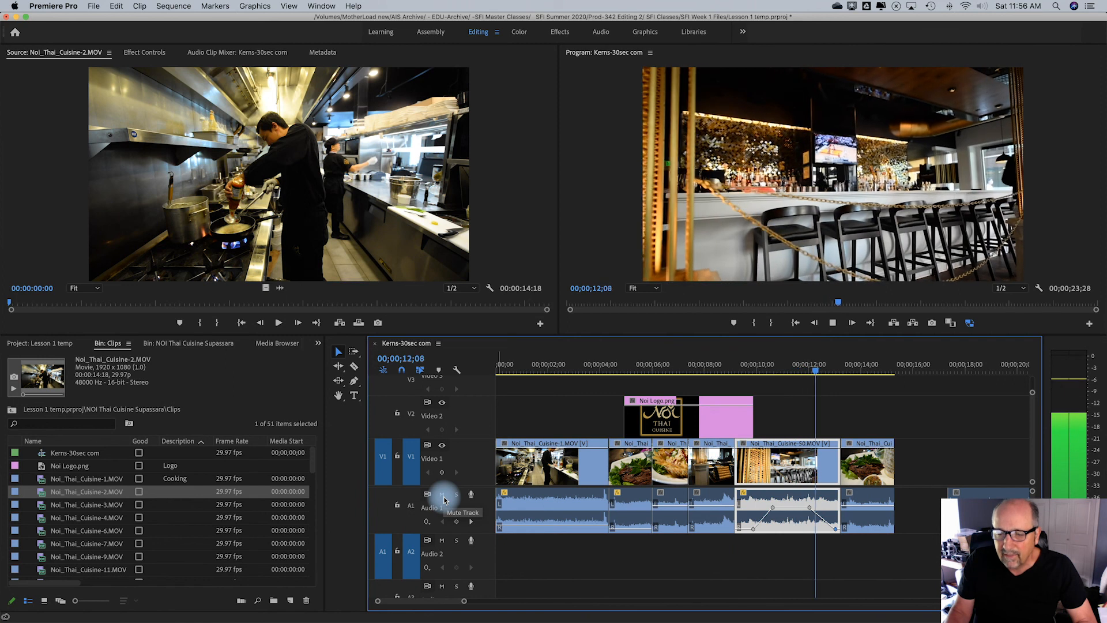
key(space)
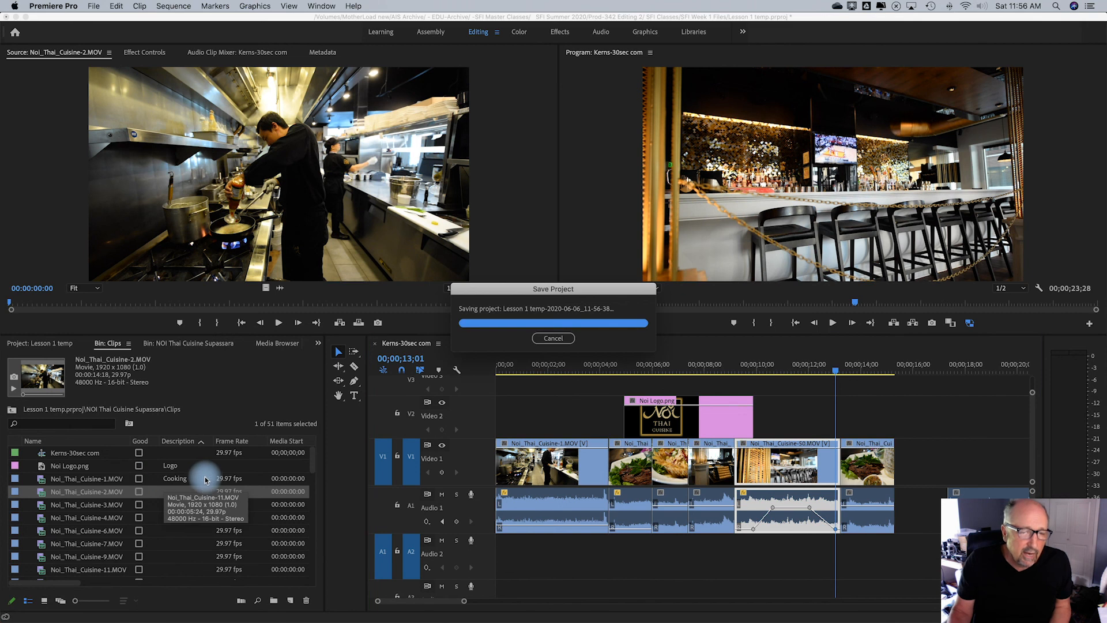
Load Noi_Thai_Cuisine-9.MOV and Noi_Thai_Cuisine-40.MOV in turn from the Clips bin into the Source Monitor.
click(90, 556)
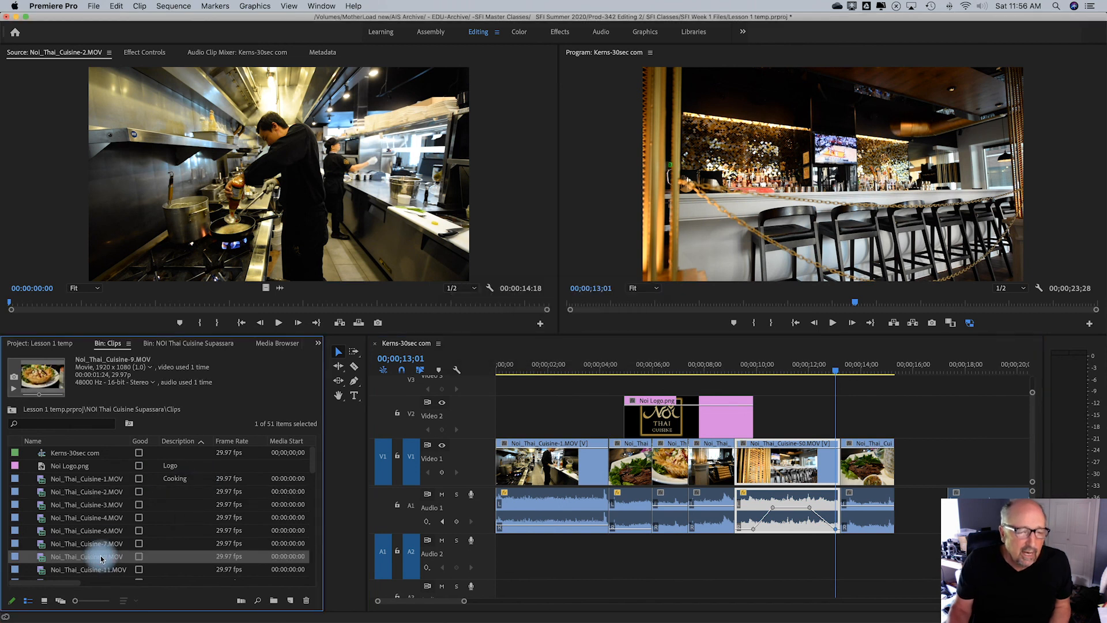
double_click(45, 559)
scroll(45, 558, down, 5)
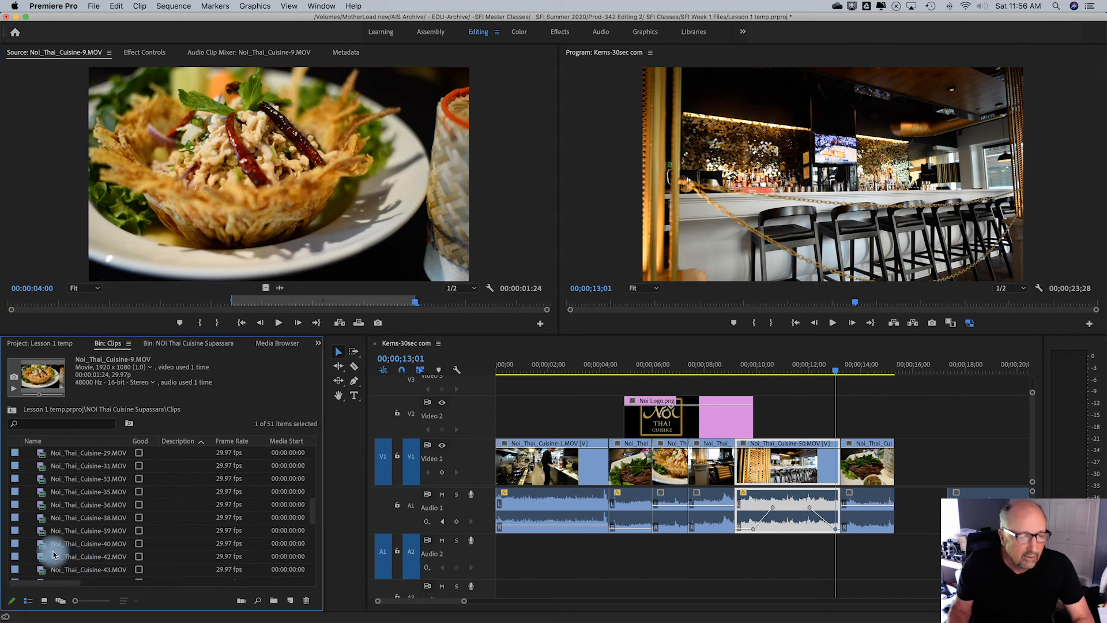
double_click(44, 545)
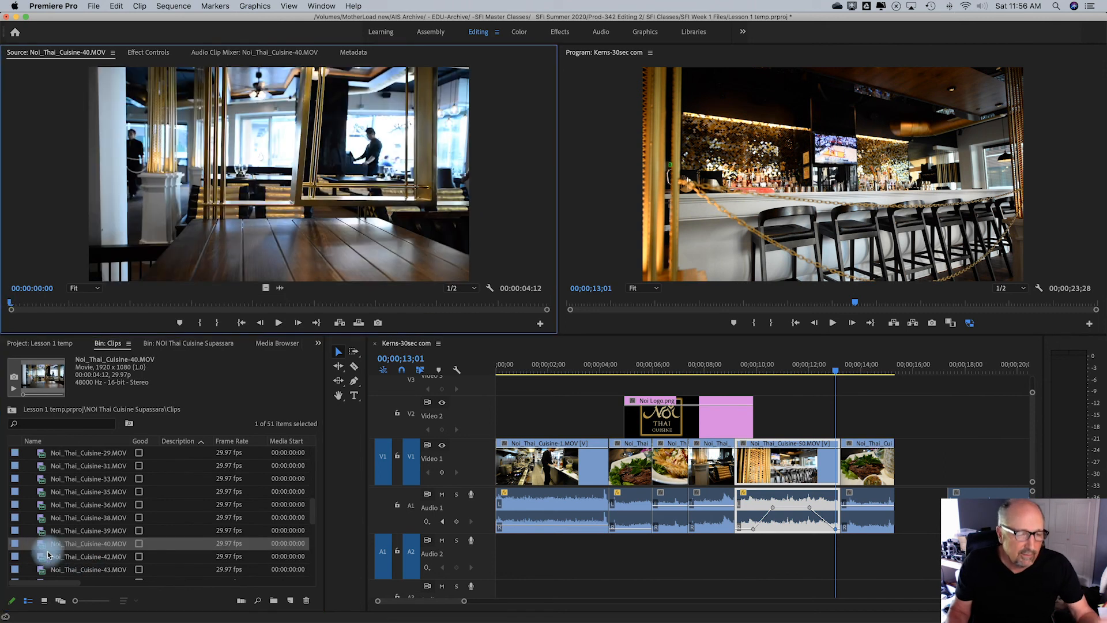
Show the Clips bin as thumbnails in a maximized panel, with no clip selected.
click(43, 601)
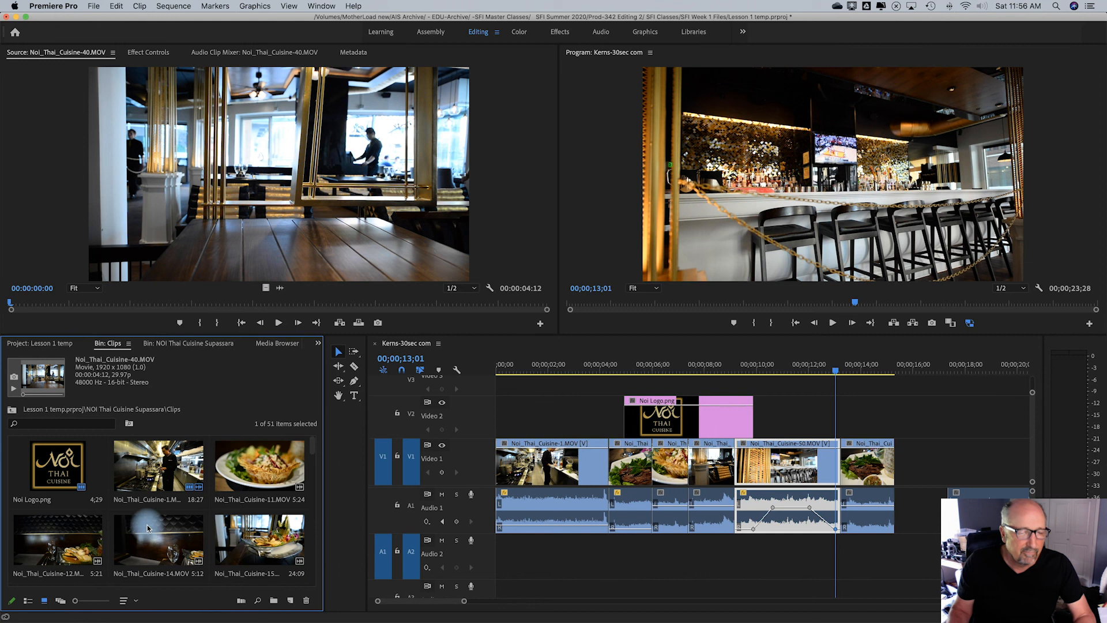
key(grave)
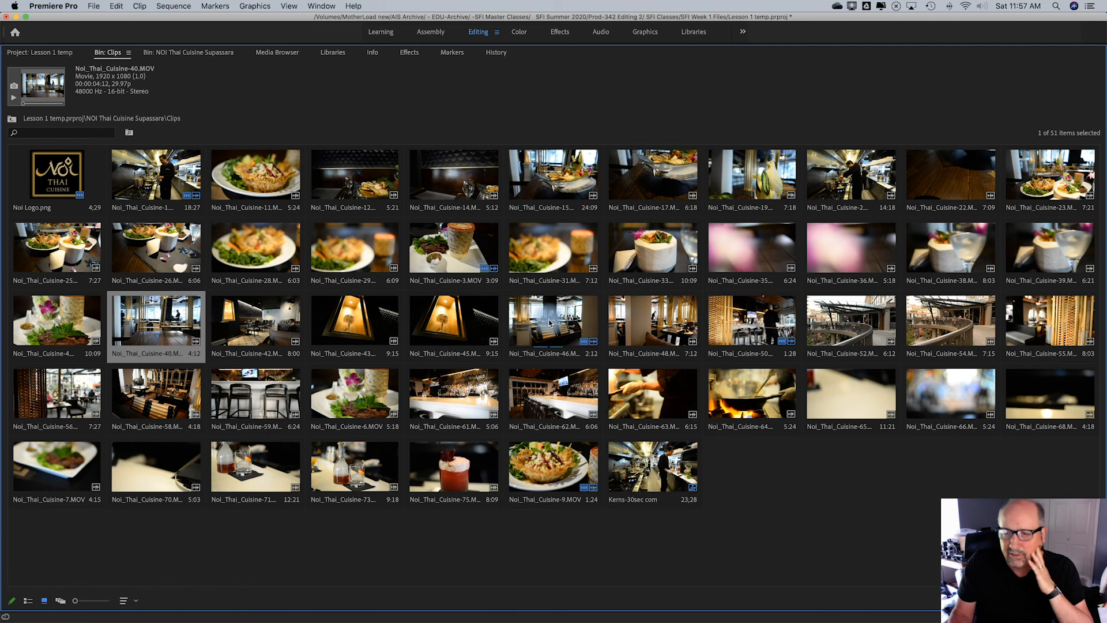
click(842, 335)
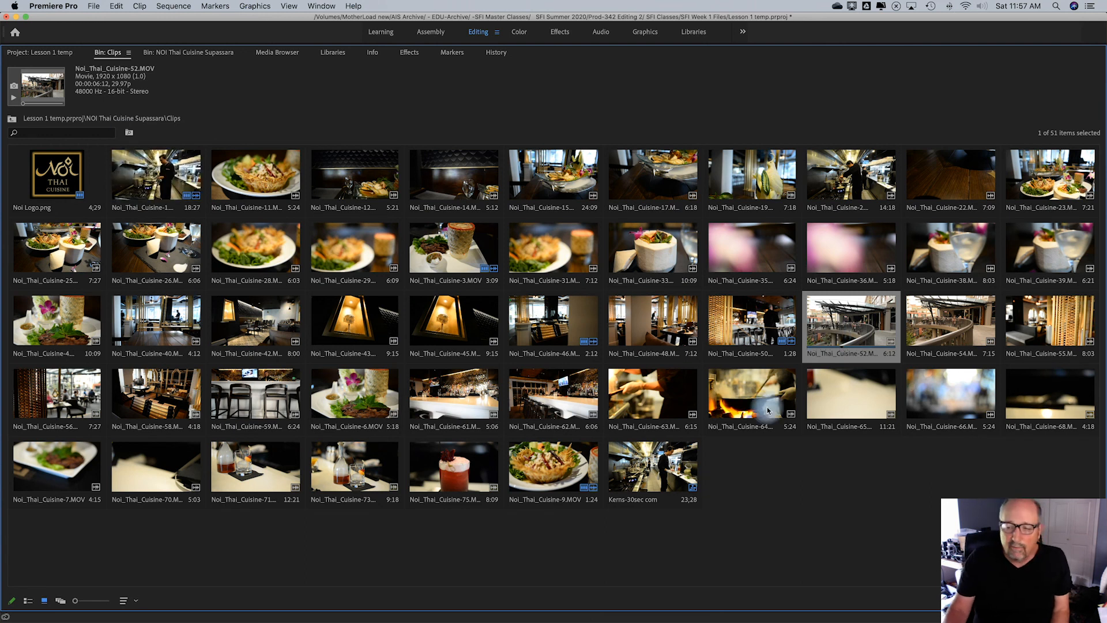
click(880, 513)
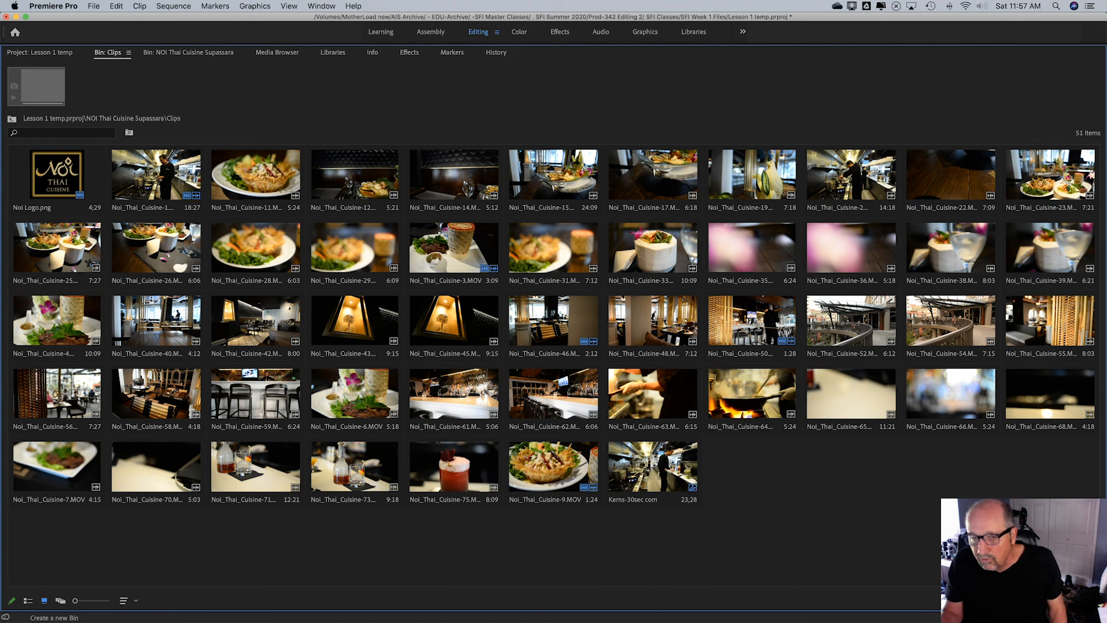
Create a bin named Kitchen inside the Clips bin and move the Kerns-30sec com sequence into it.
click(1063, 601)
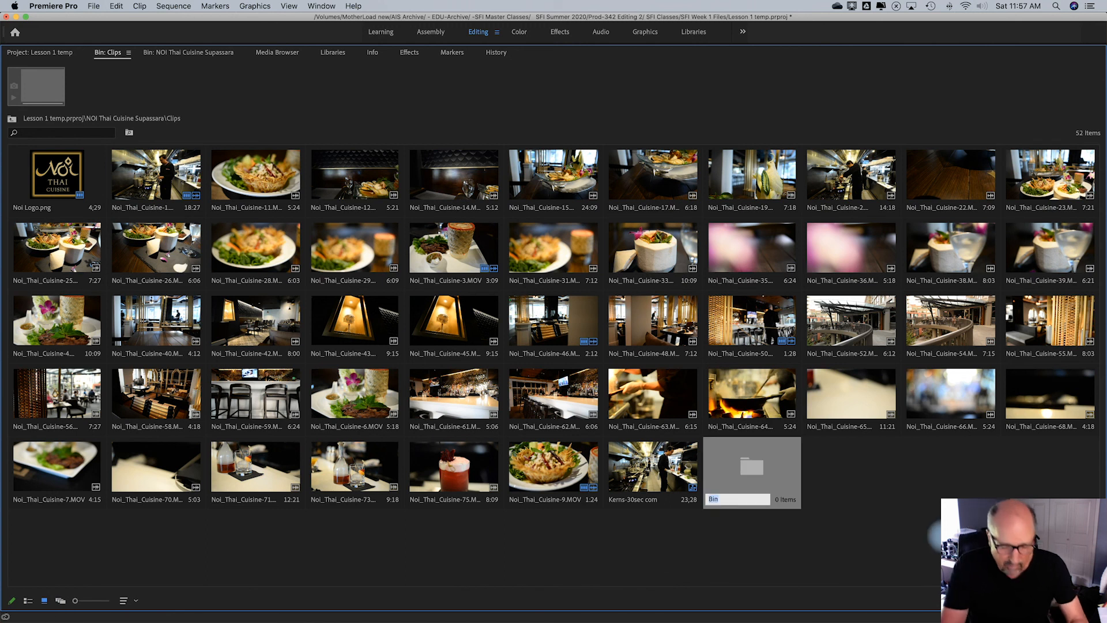
text(Kitche)
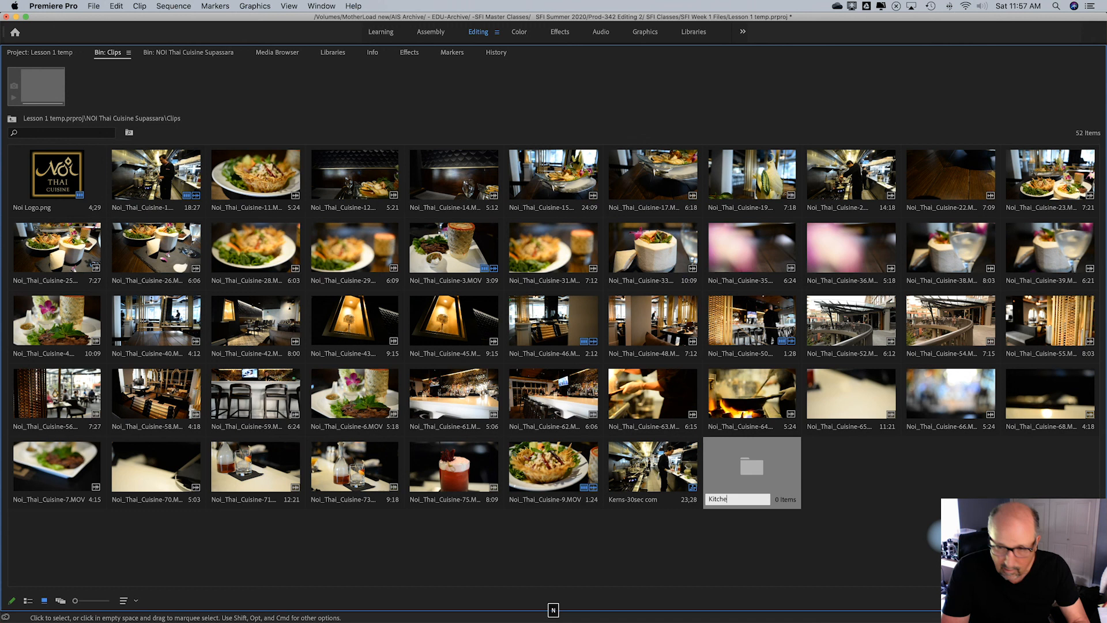
click(872, 518)
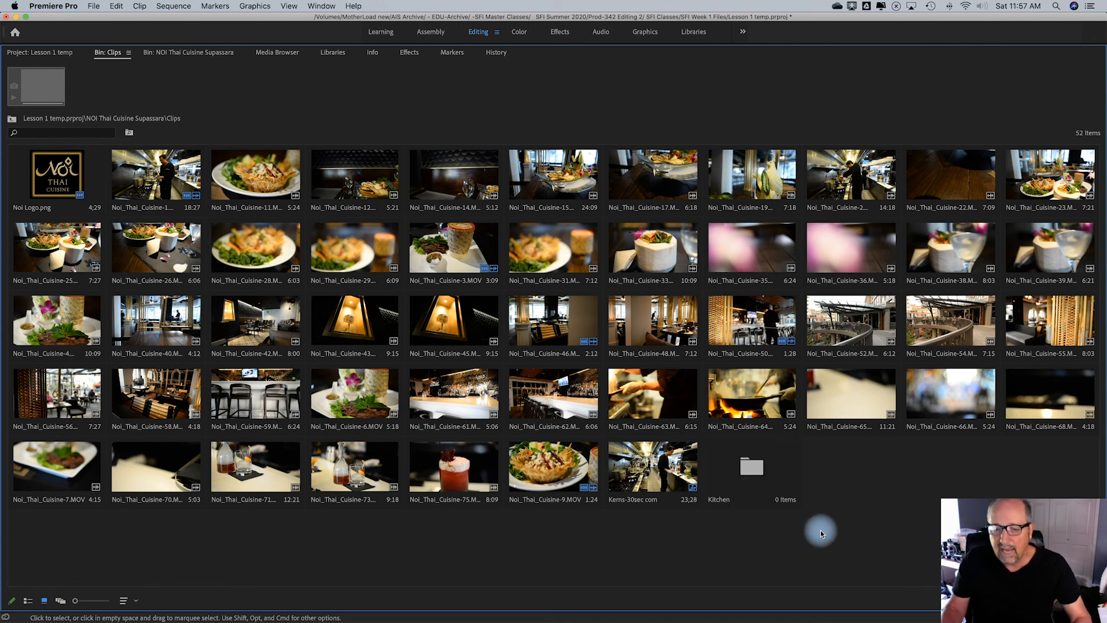
drag(651, 459, 728, 490)
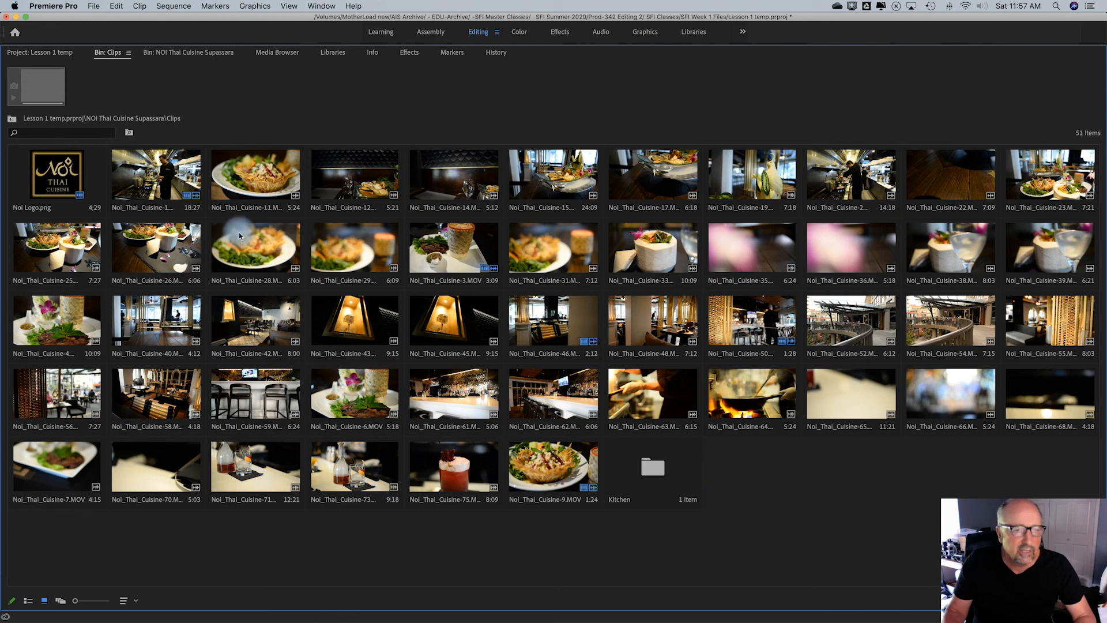
Move the kitchen clips Noi_Thai_Cuisine-1, -2, -63 and -64 together into the Kitchen bin.
click(172, 184)
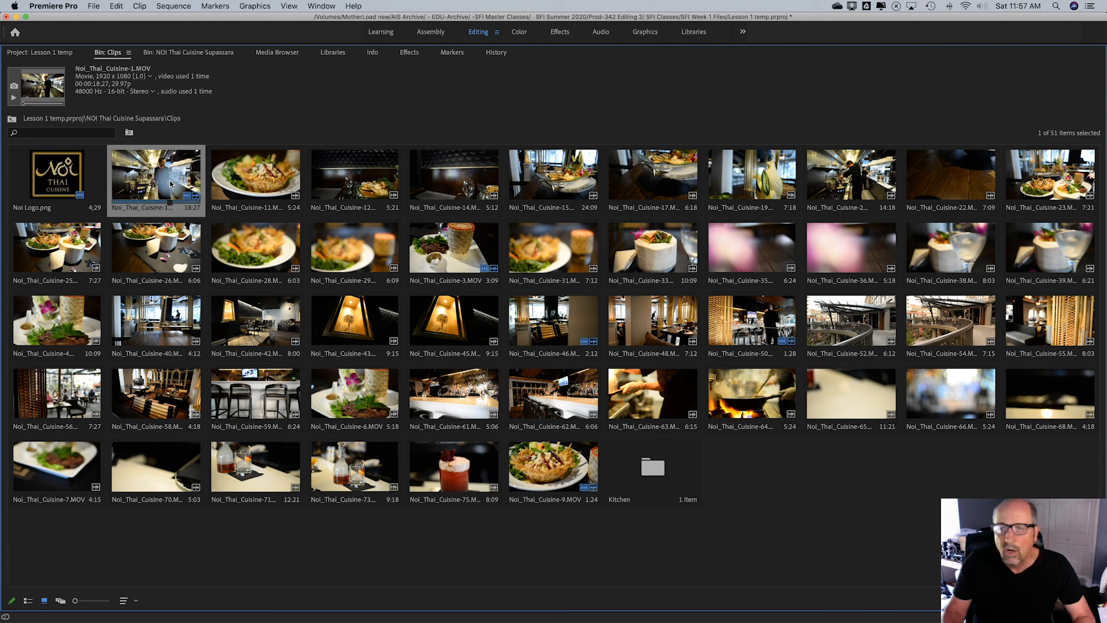
super+click(837, 179)
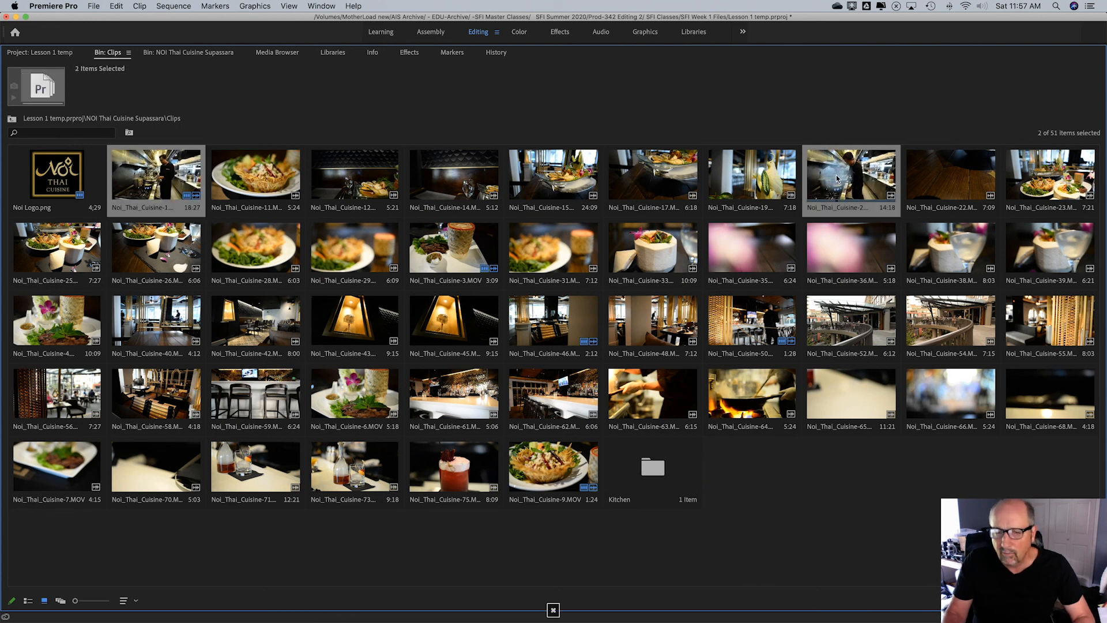
super+click(672, 396)
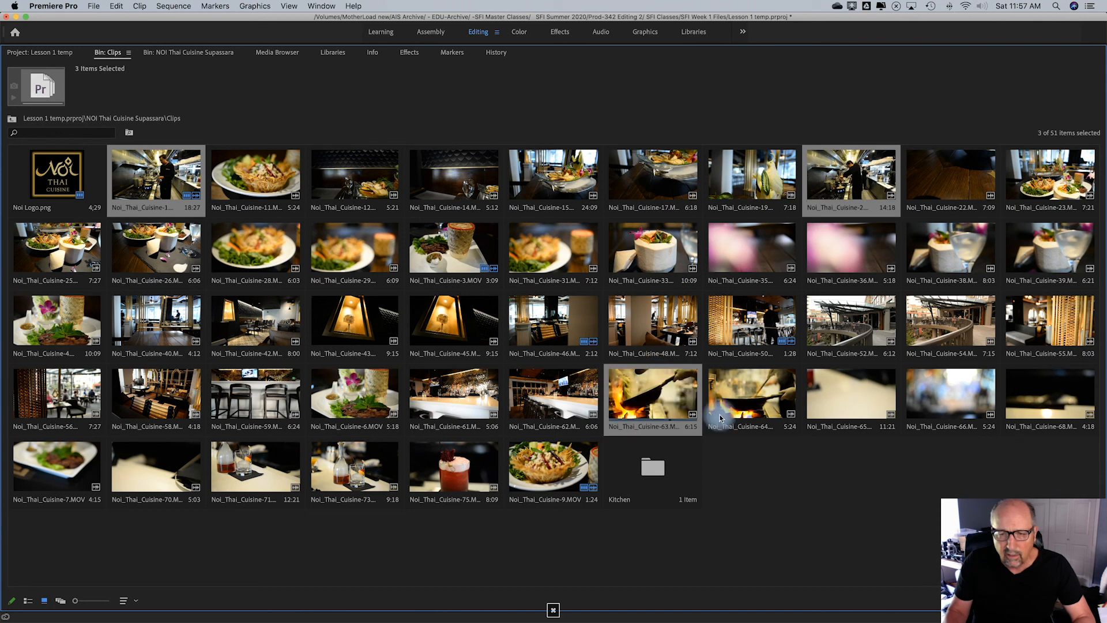
super+click(737, 406)
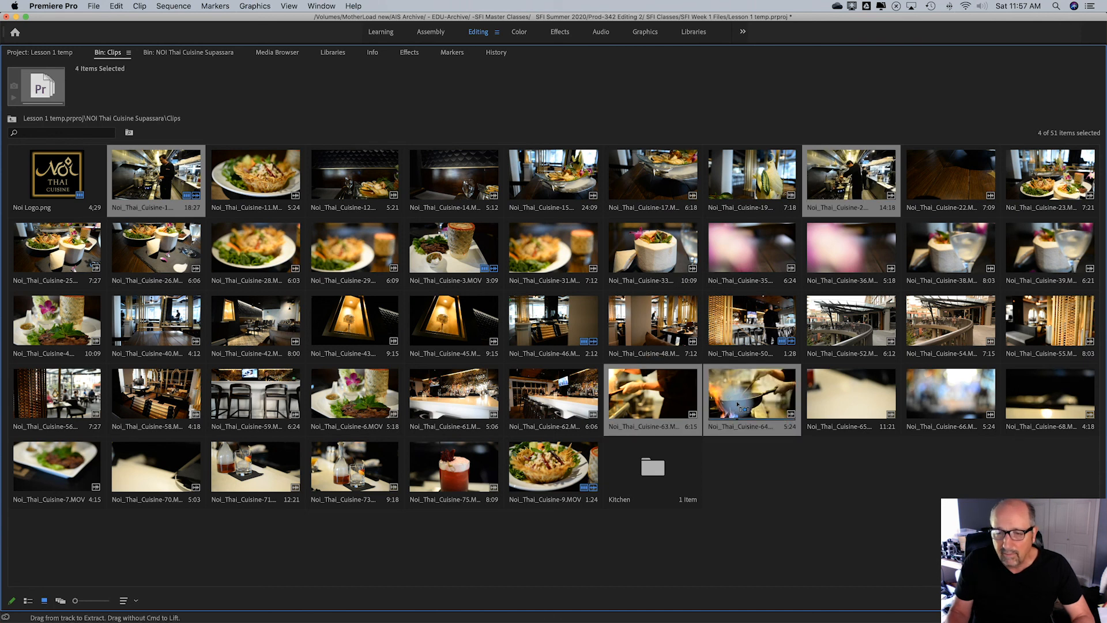
drag(737, 405, 658, 474)
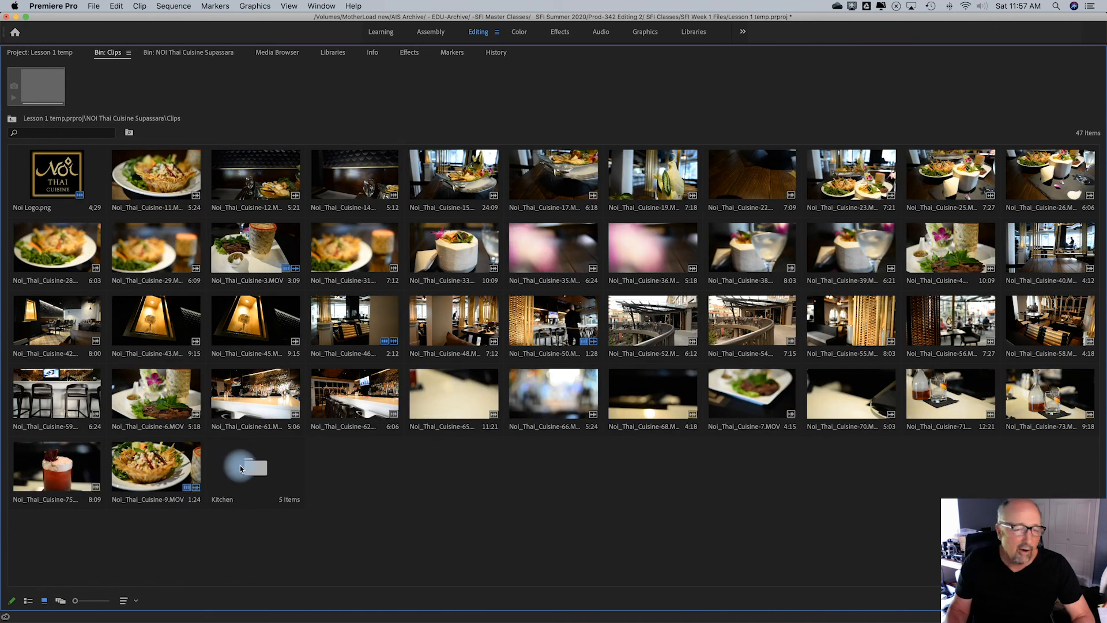
Open the Kitchen bin and restore the maximized panel to its normal size.
double_click(248, 468)
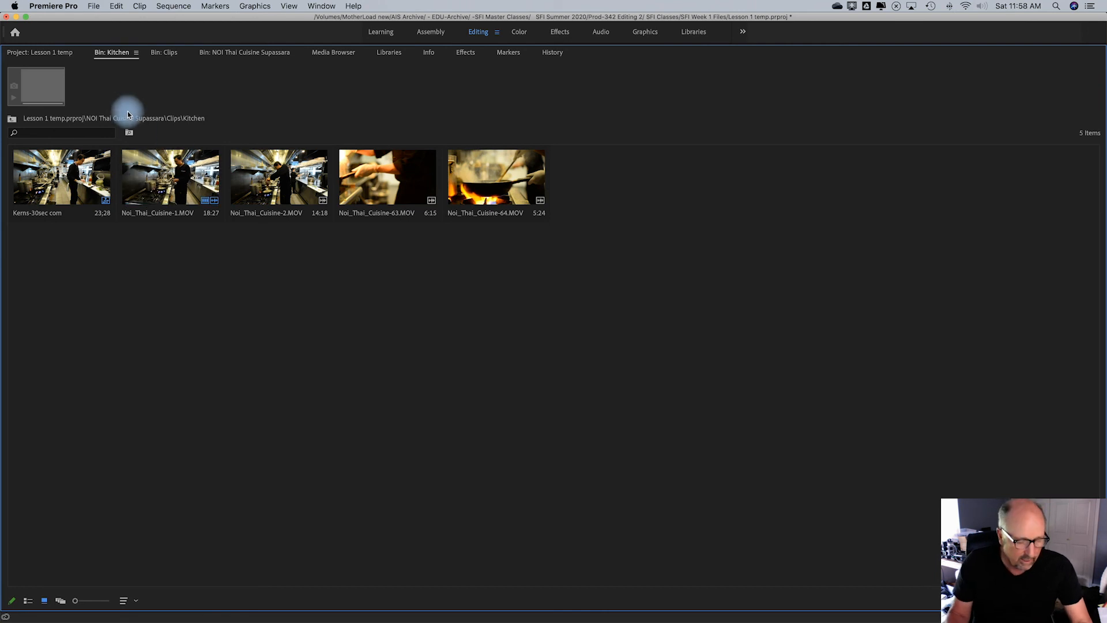
key(grave)
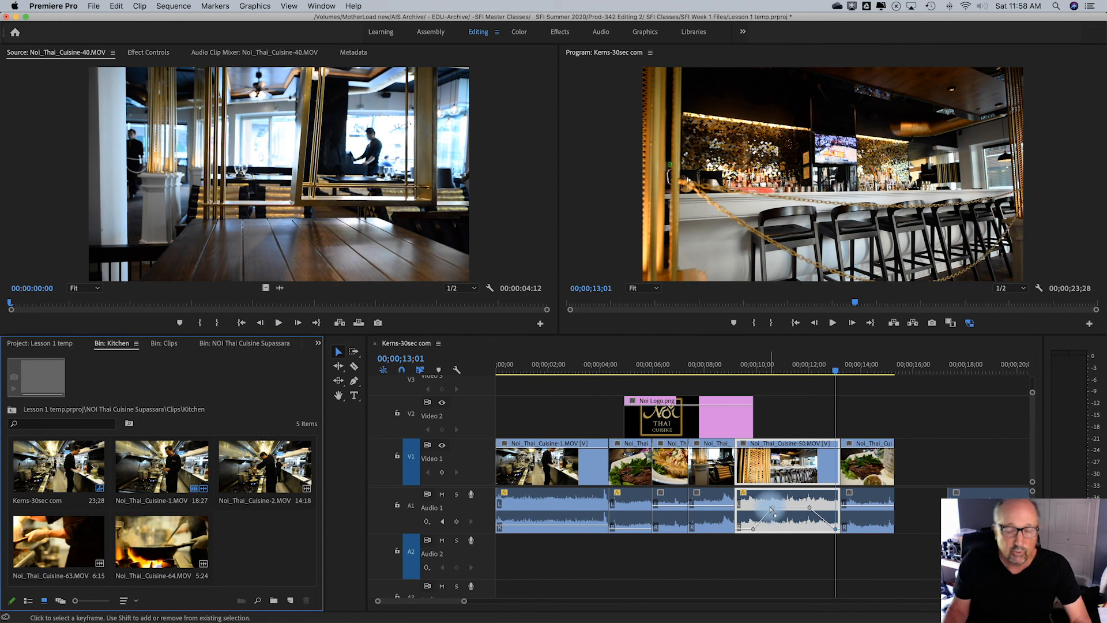
mouse_move(771, 509)
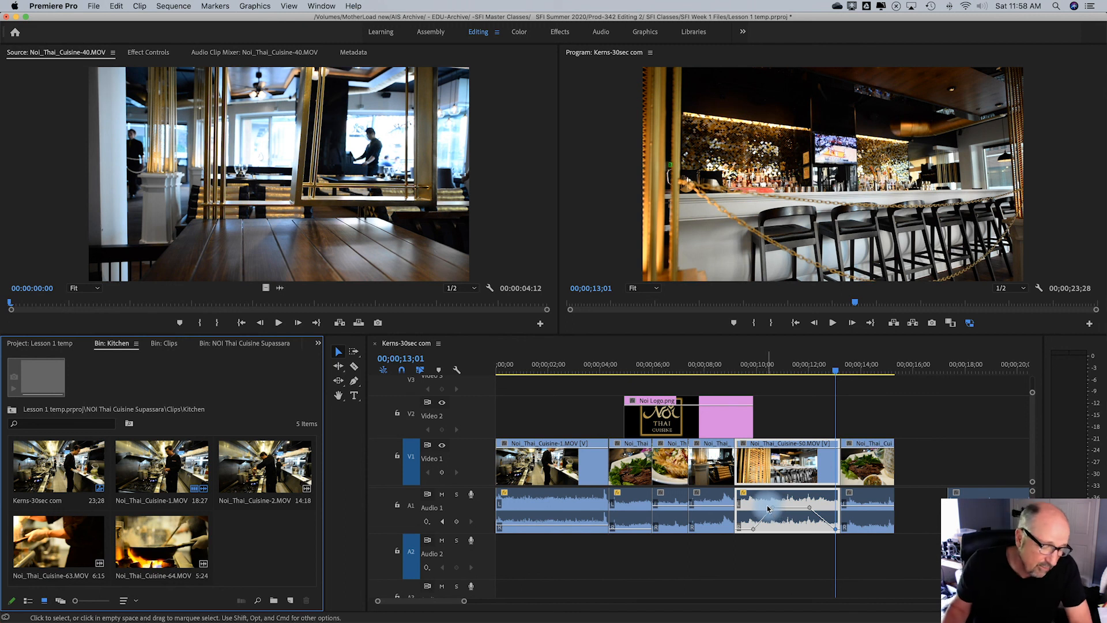
Save the Lesson 1 temp project.
click(96, 7)
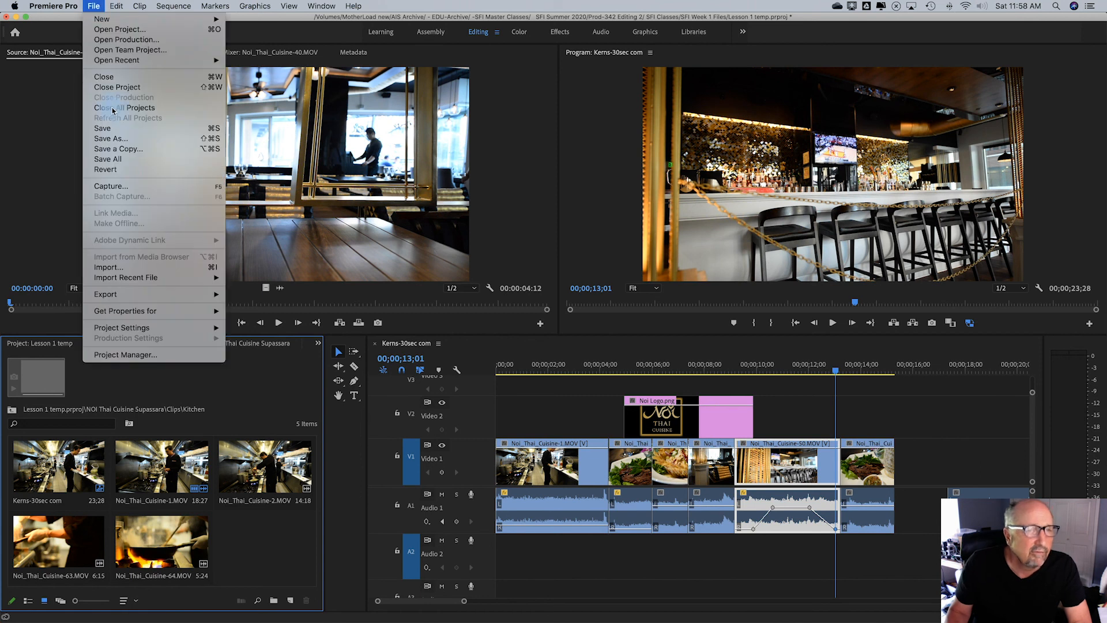
click(113, 133)
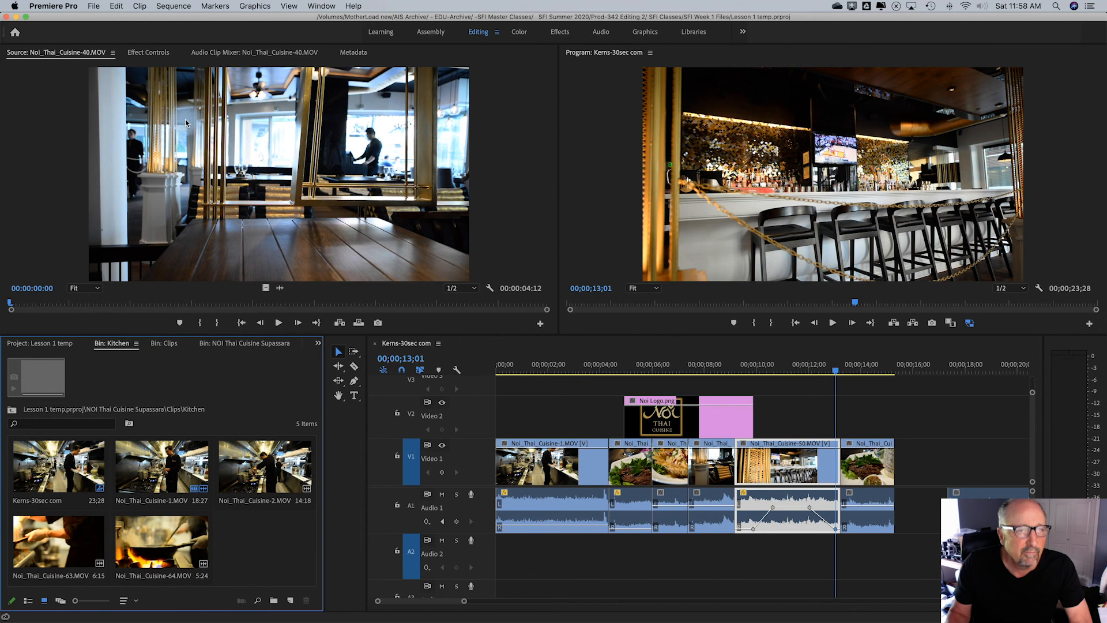
click(58, 7)
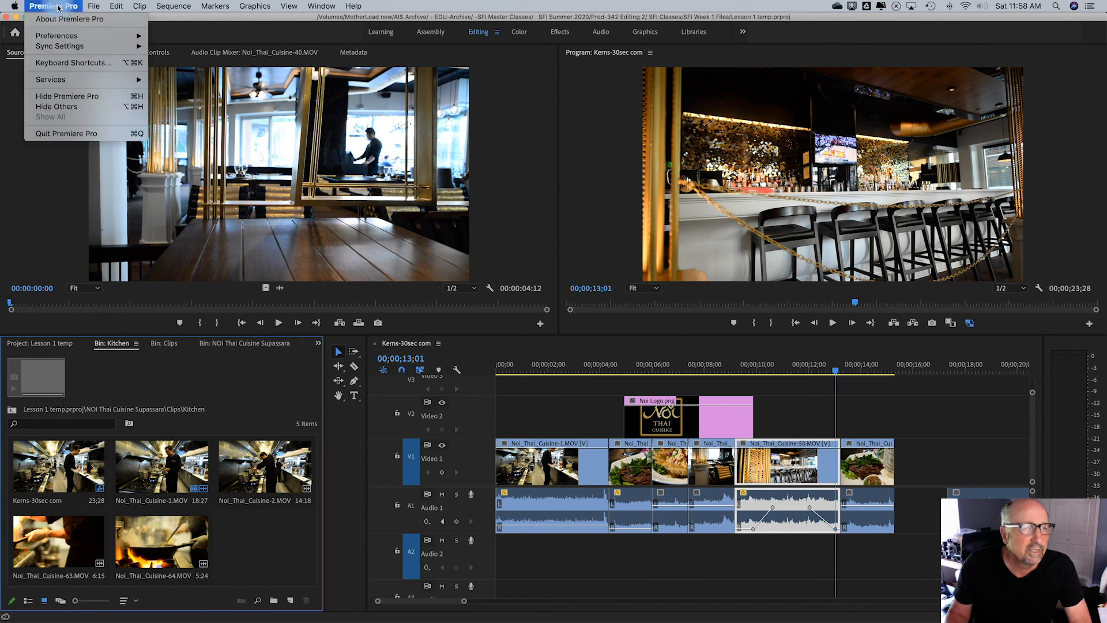
Set the Auto Save preference to automatically save projects every 5 minutes.
mouse_move(63, 36)
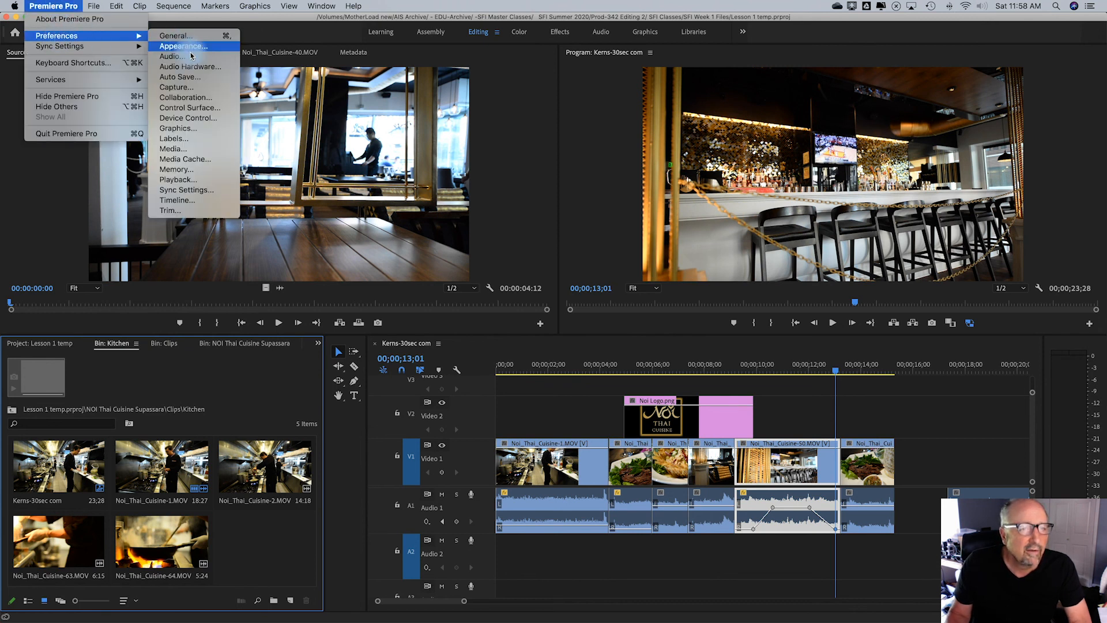
click(182, 78)
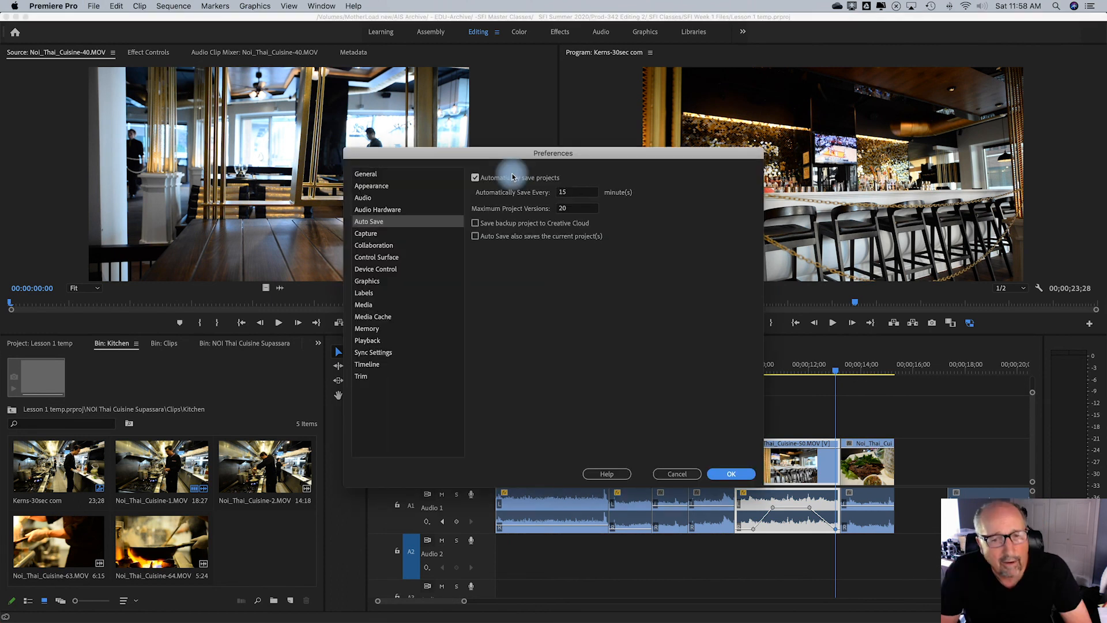
click(568, 194)
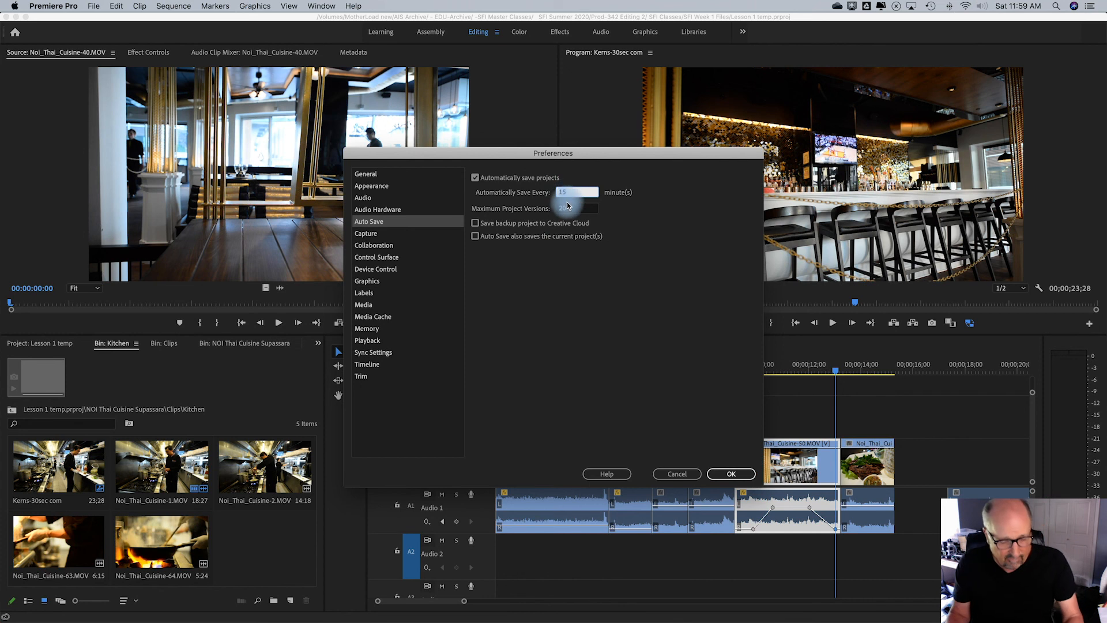
text(5)
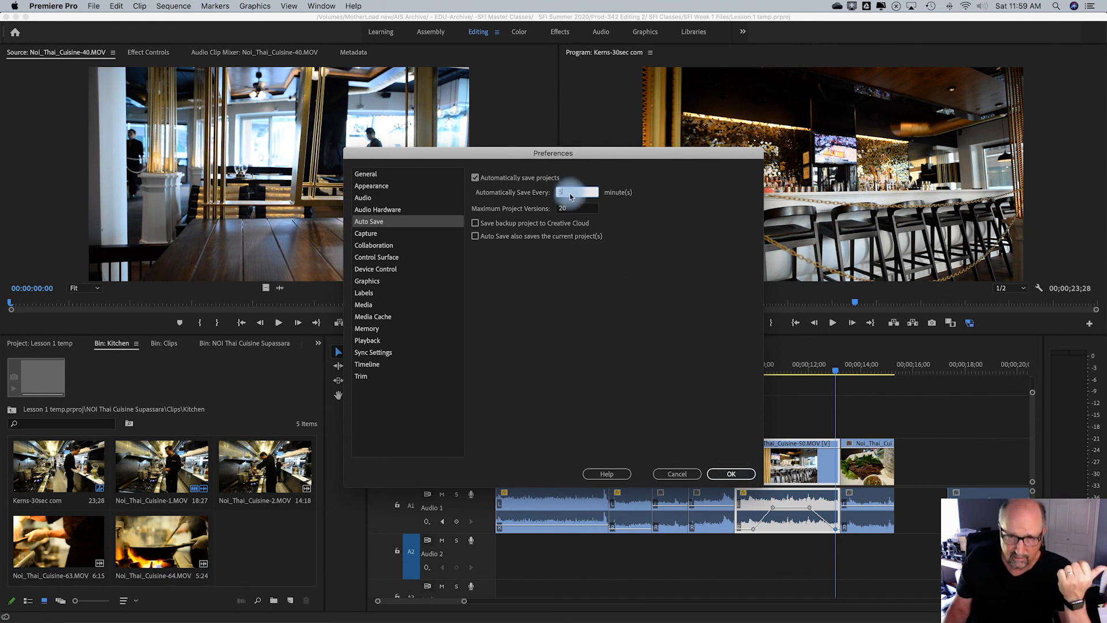
click(730, 474)
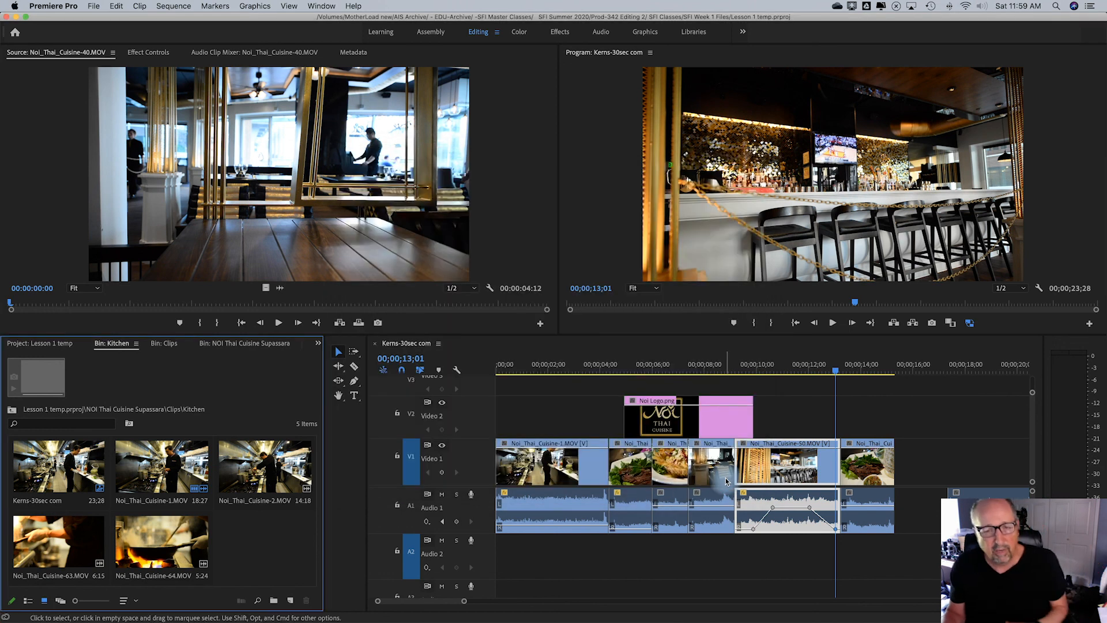
Leave the project window for the desktop and open Premiere Pro again from there.
click(94, 7)
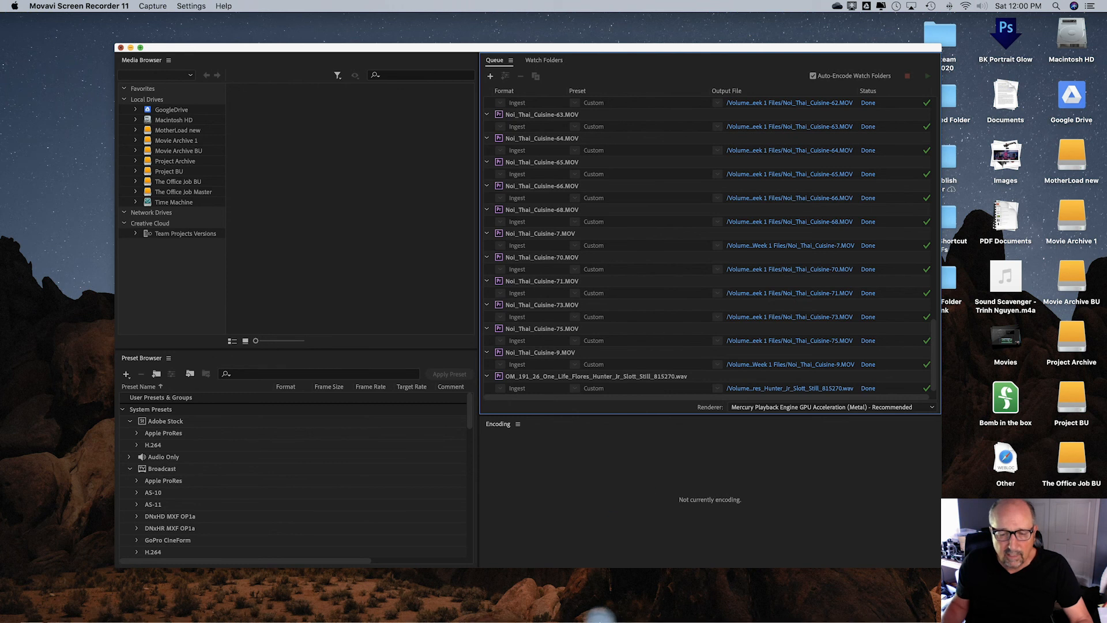
mouse_move(601, 621)
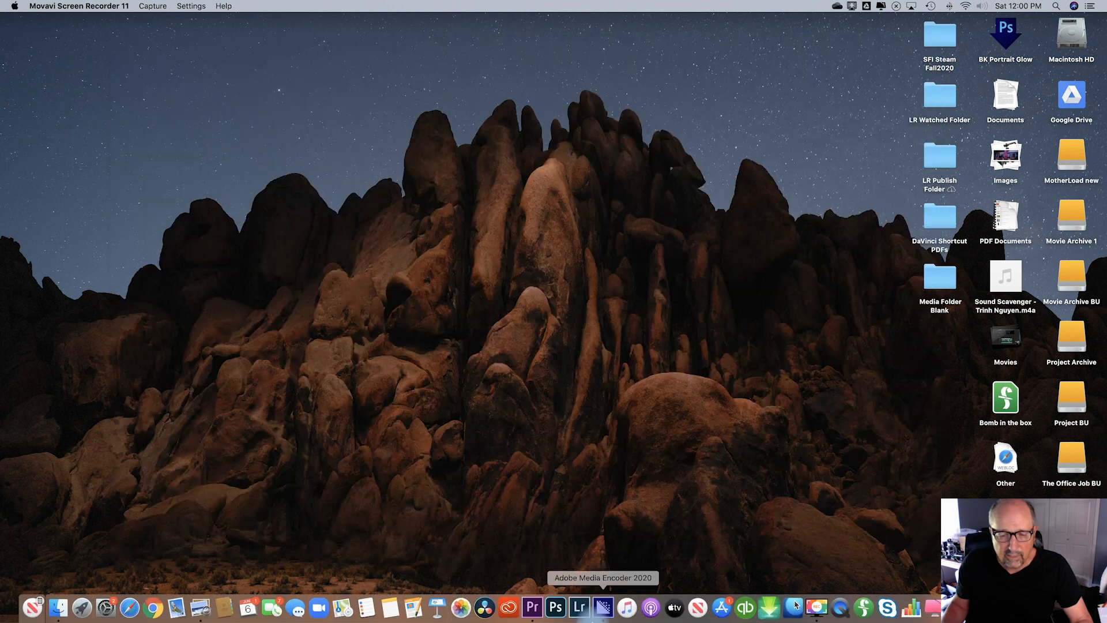
click(532, 607)
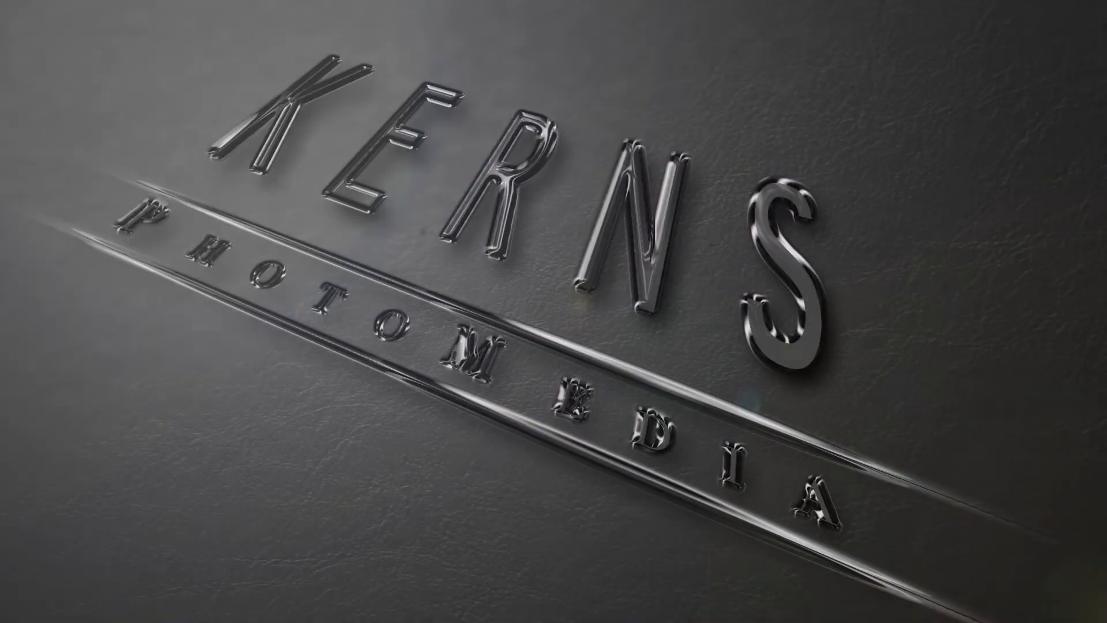